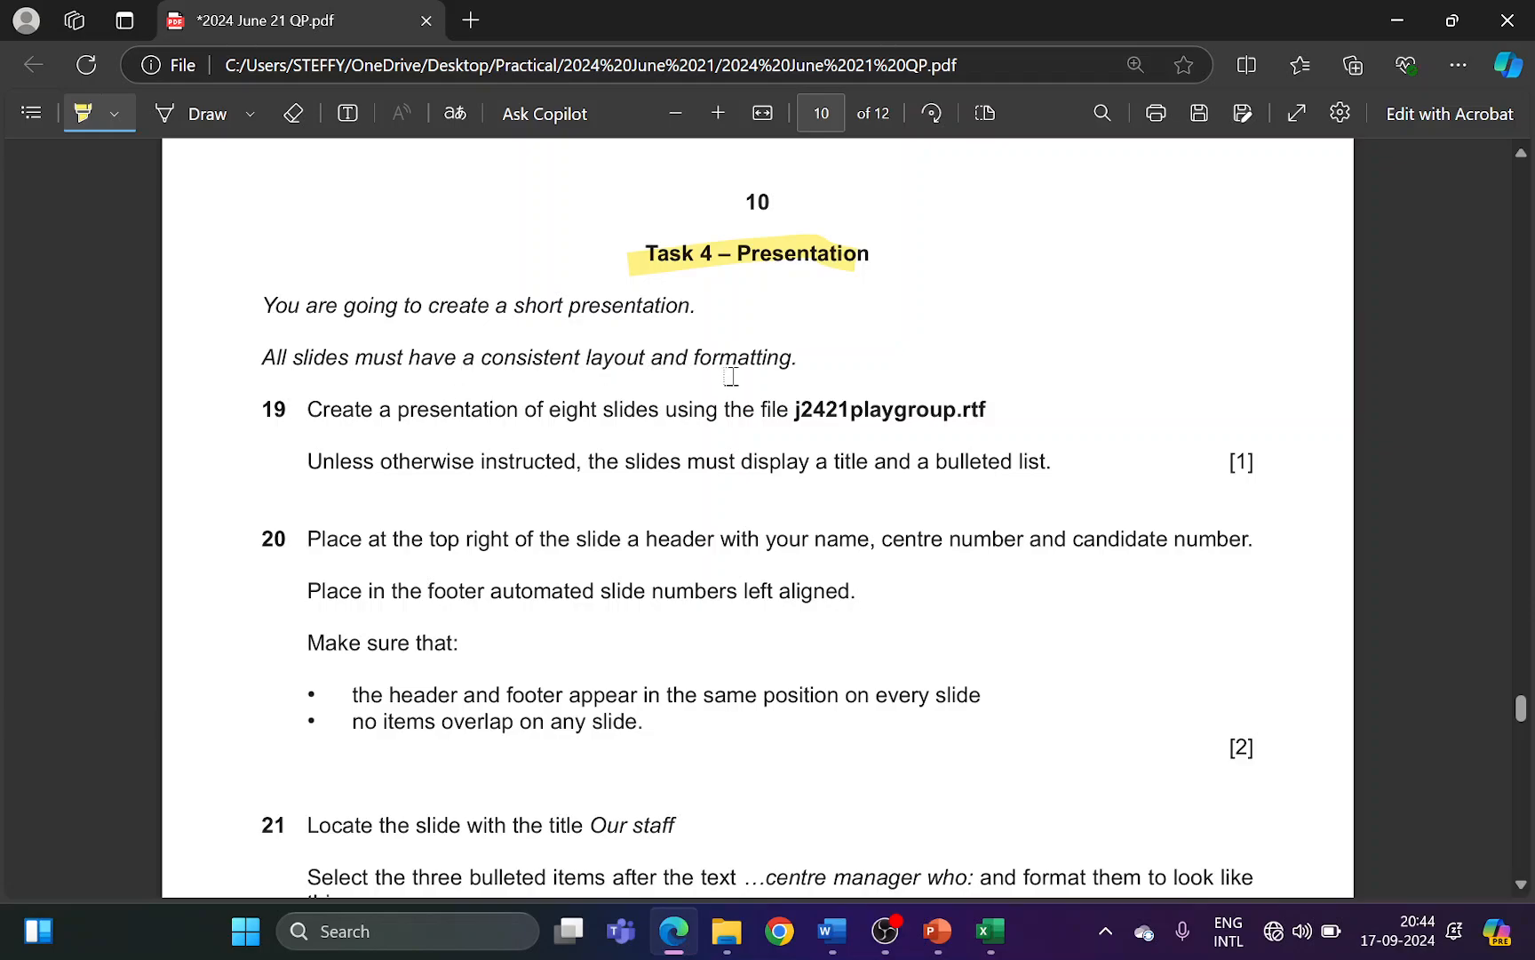
Switch from the question paper to PowerPoint and create a new blank presentation.
scroll(506, 415, "down", 2)
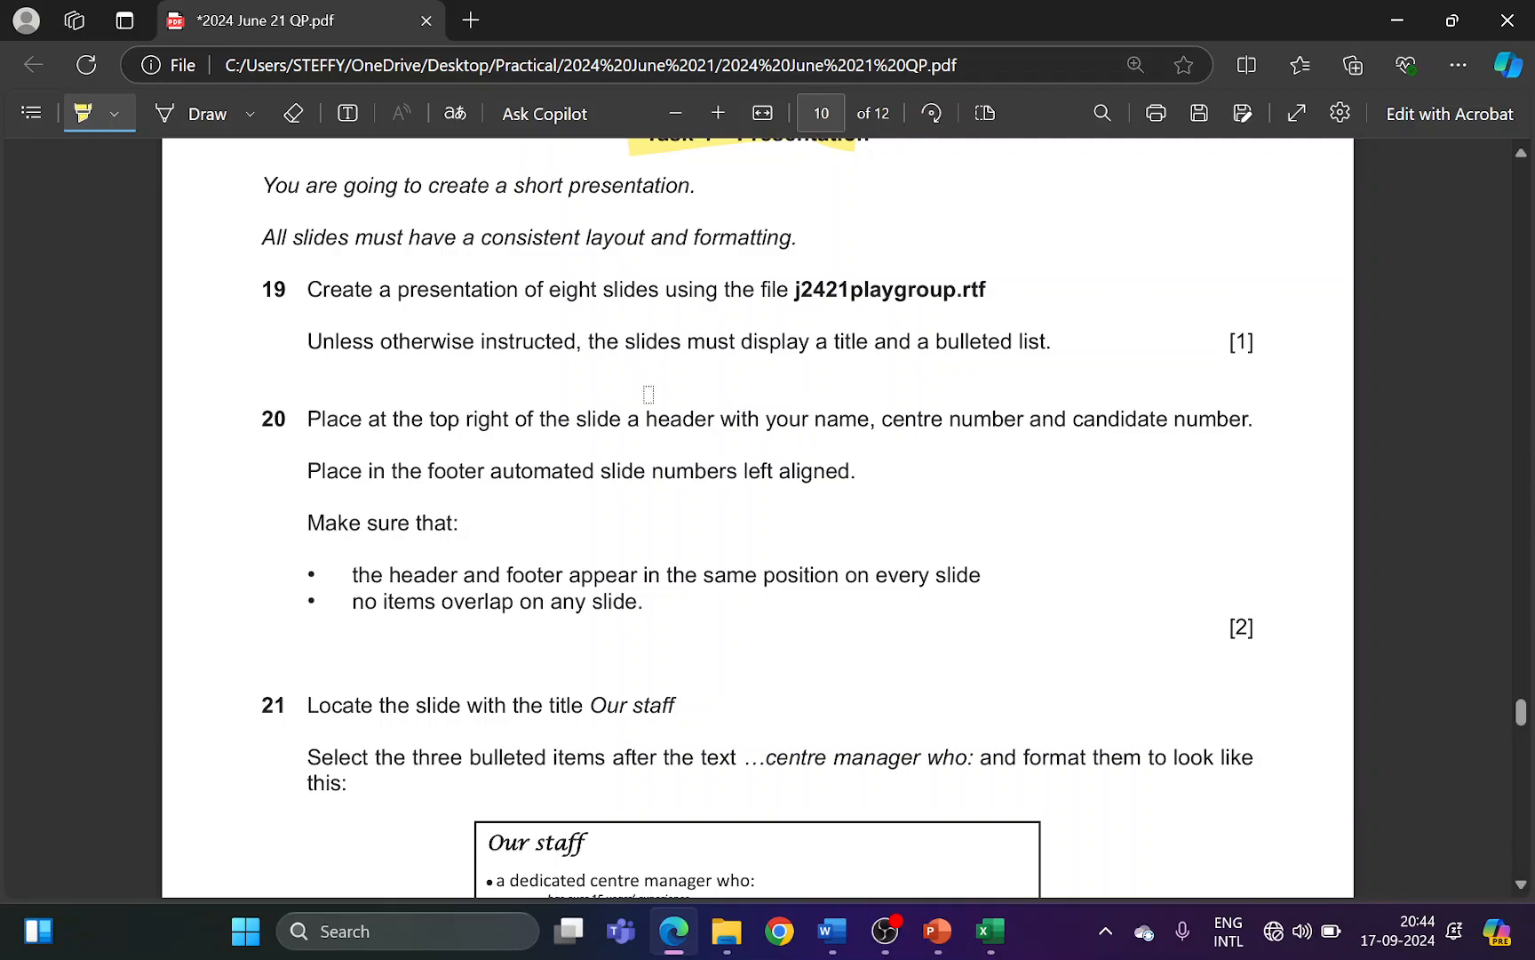
left_click(935, 929)
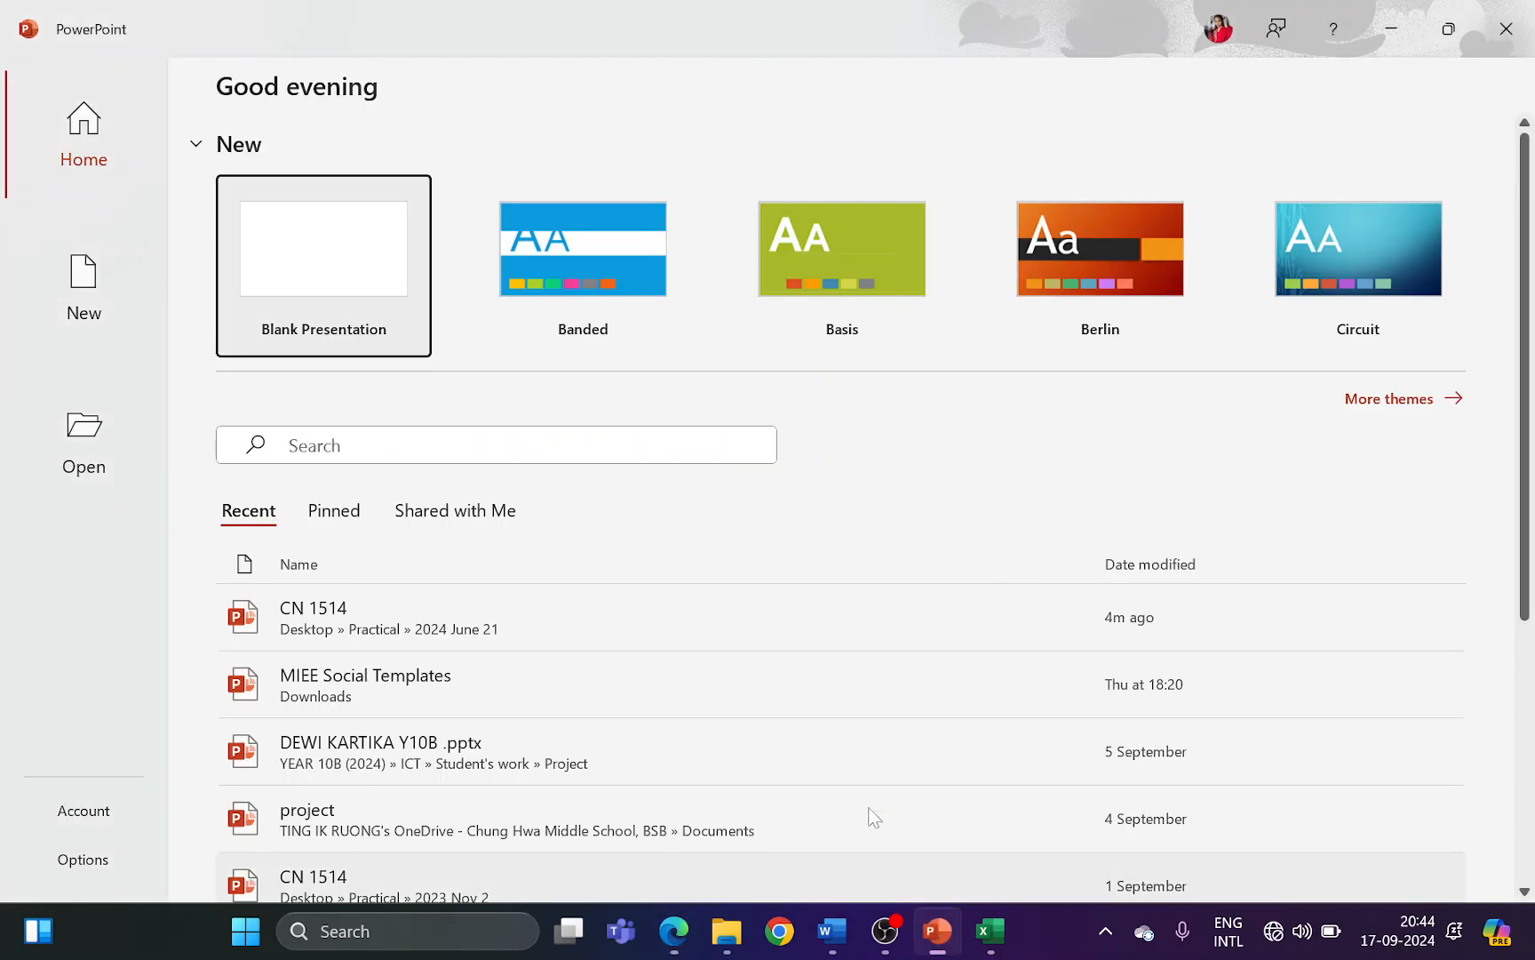
left_click(361, 285)
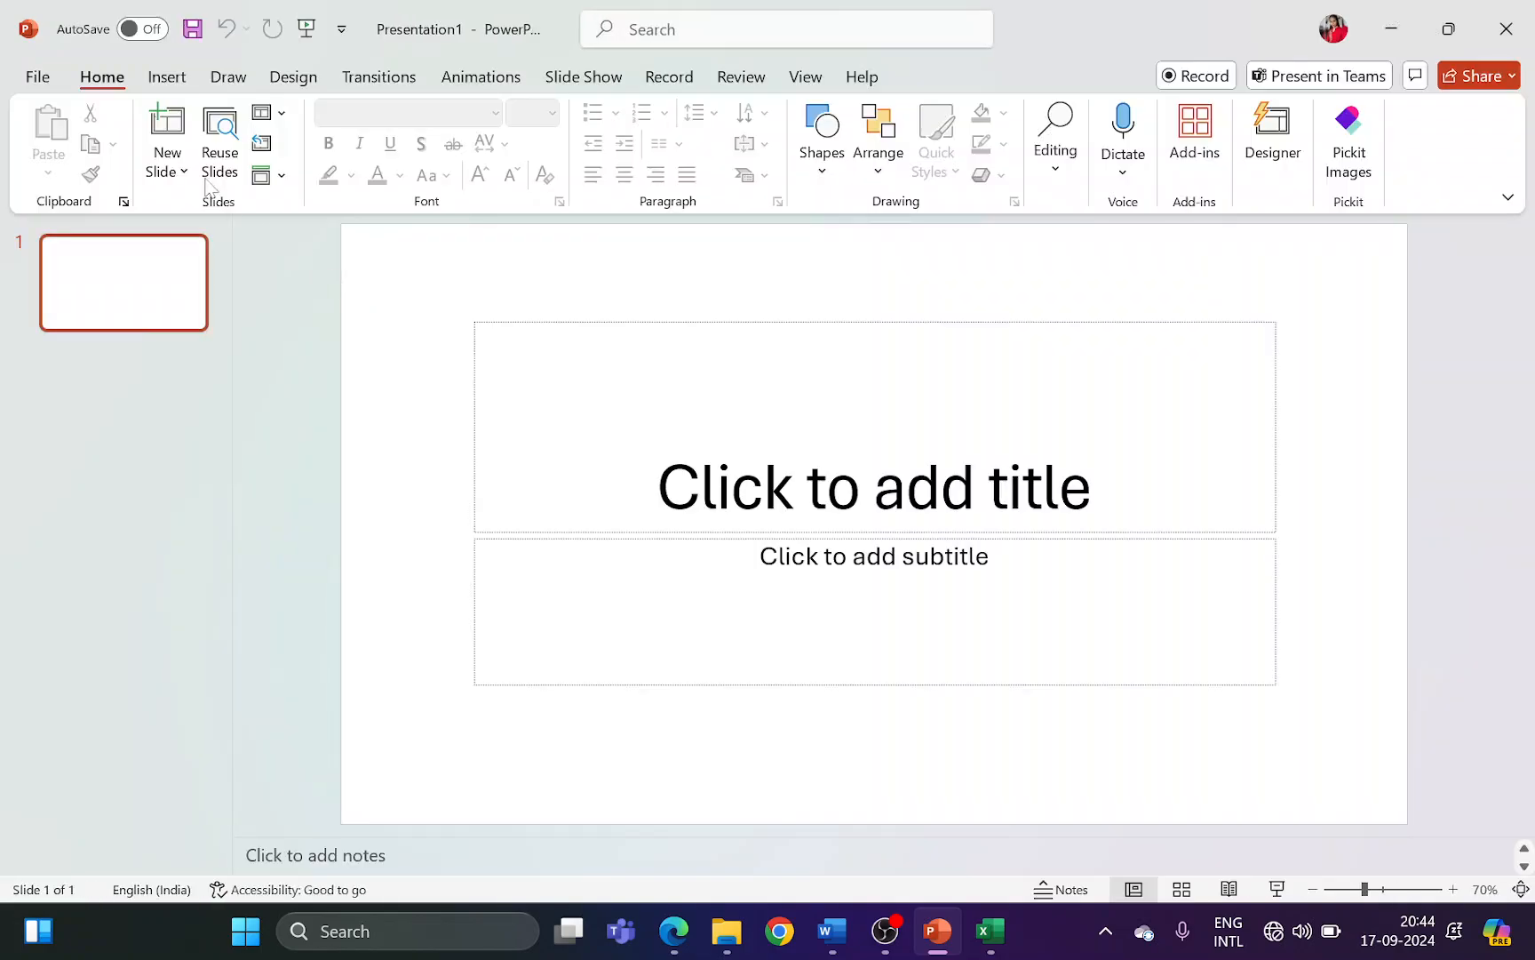
Save the presentation as CN 1514 in the 2024 June 21 folder, inside Practical on the Desktop.
left_click(36, 80)
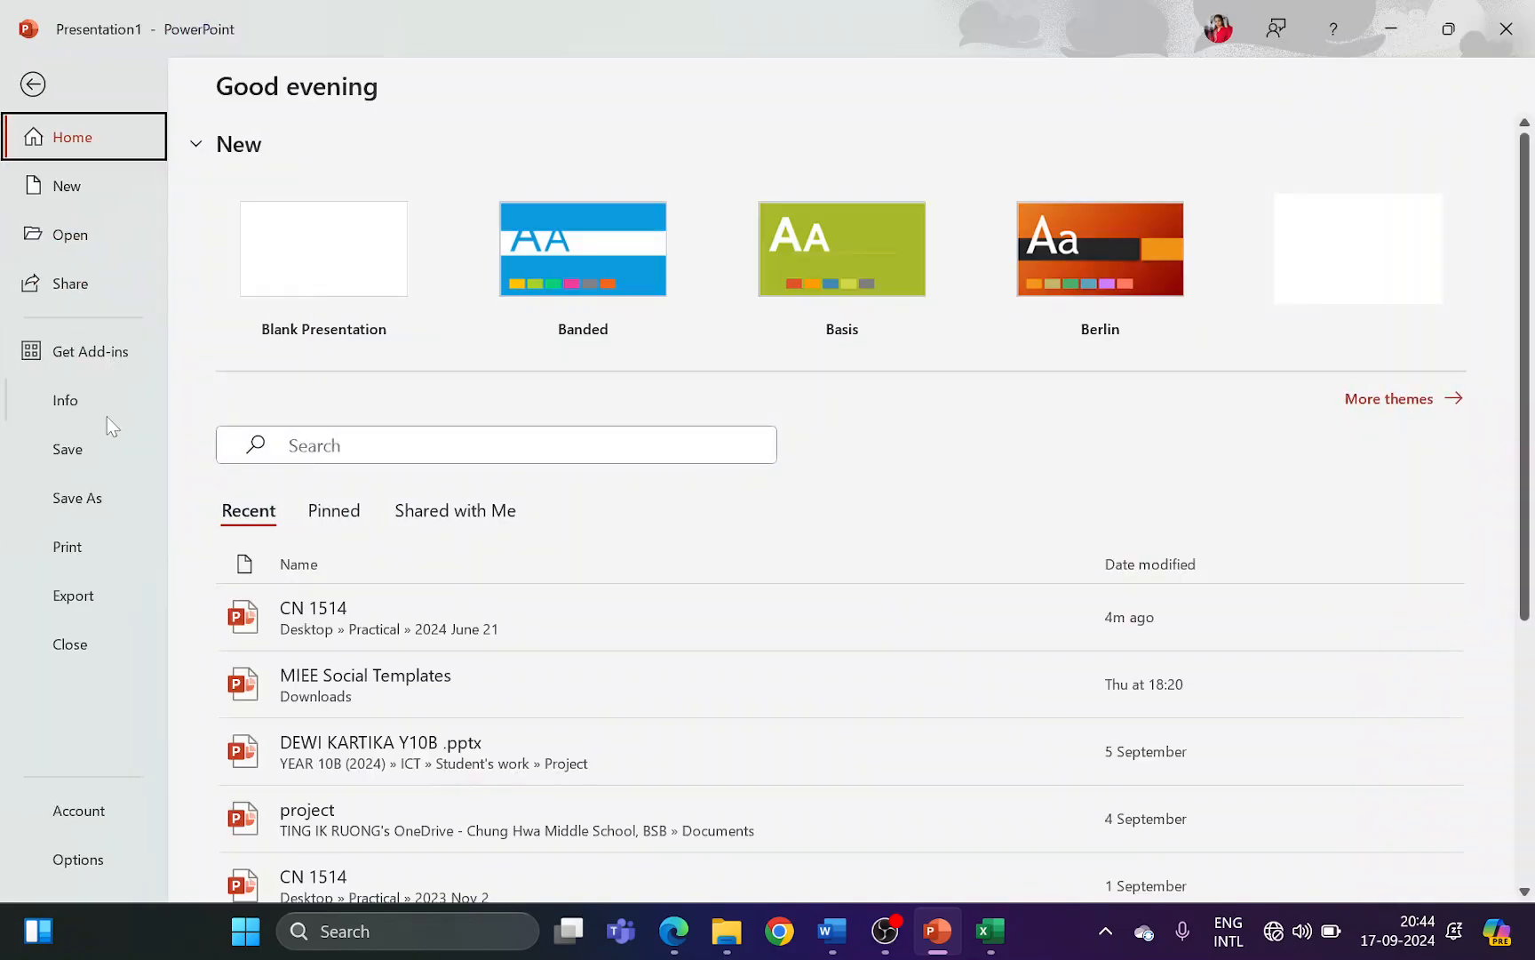
left_click(88, 500)
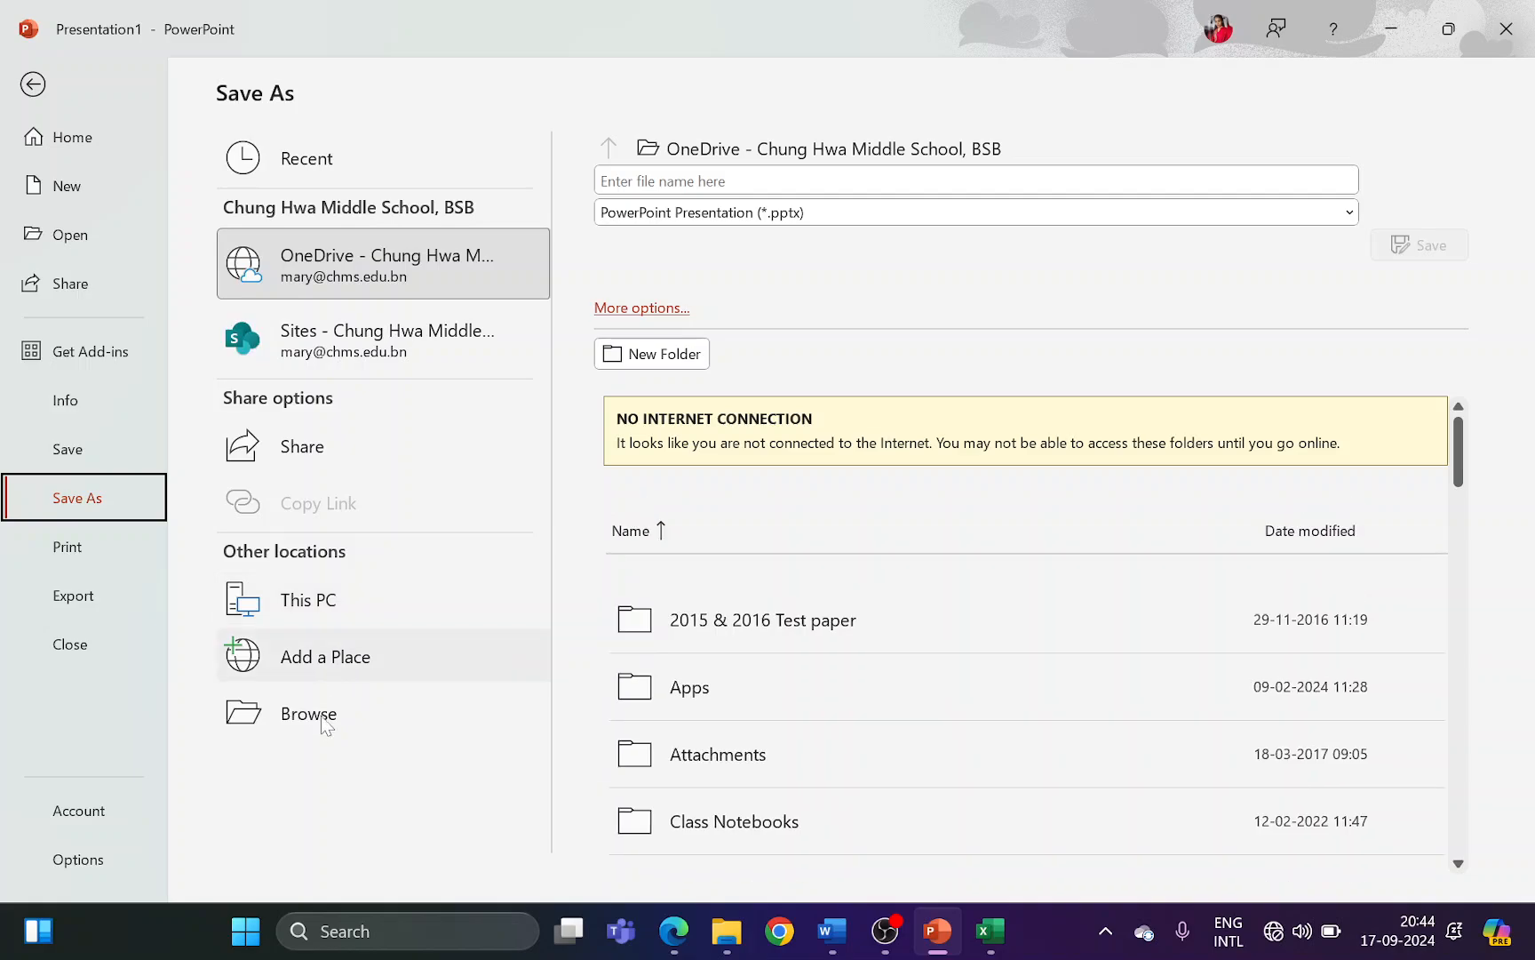
left_click(322, 713)
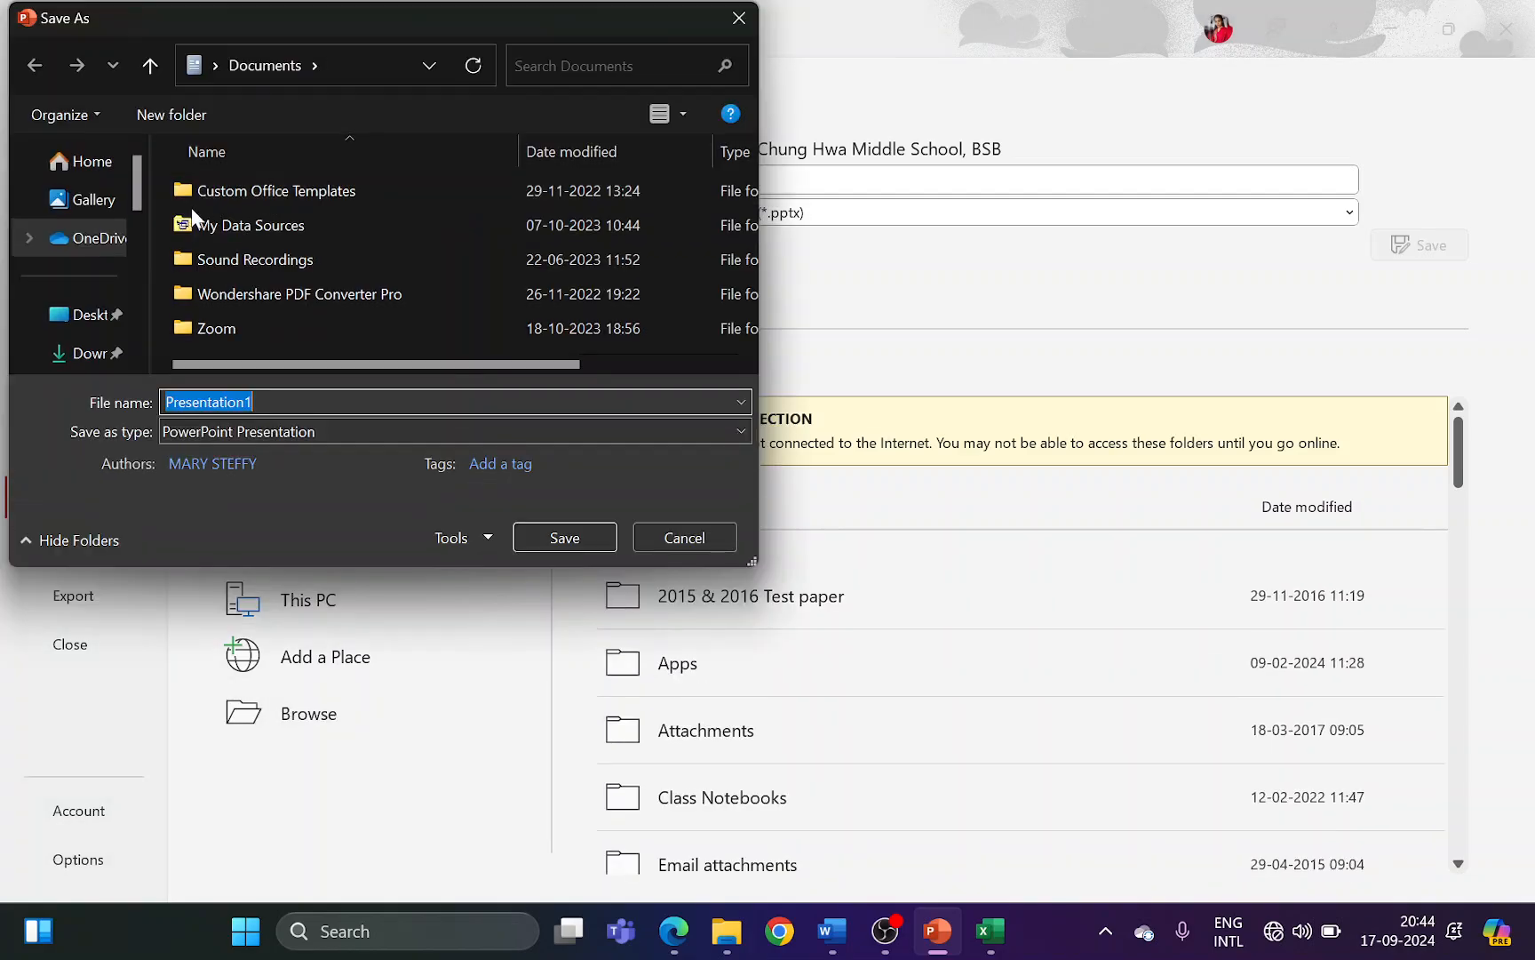
left_click(98, 316)
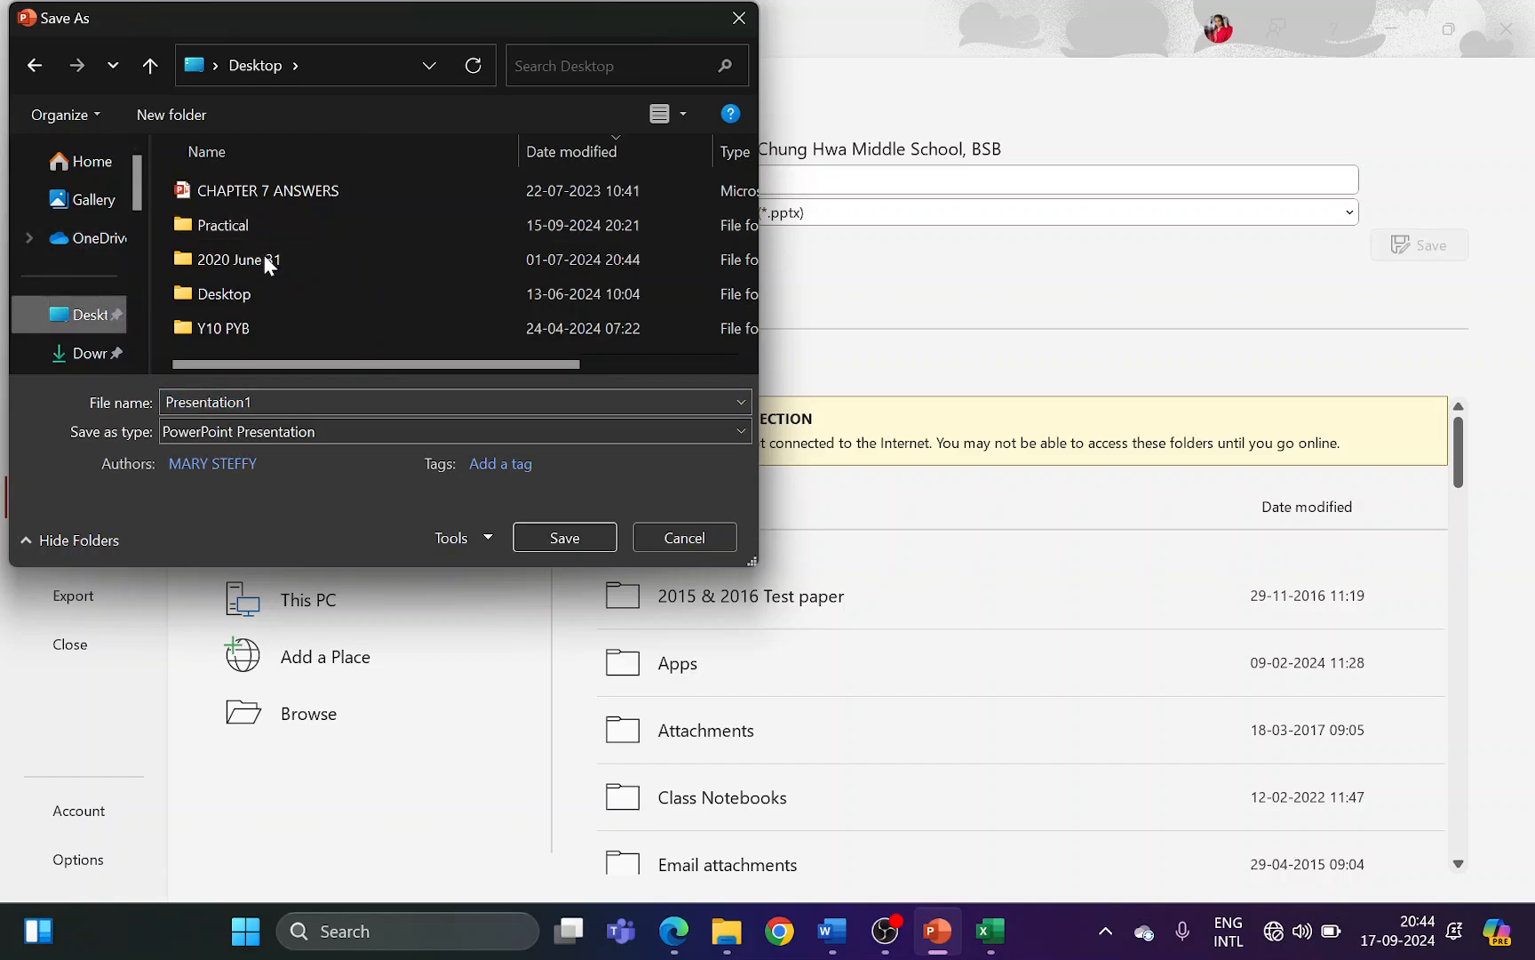
left_click(263, 226)
double_click(263, 224)
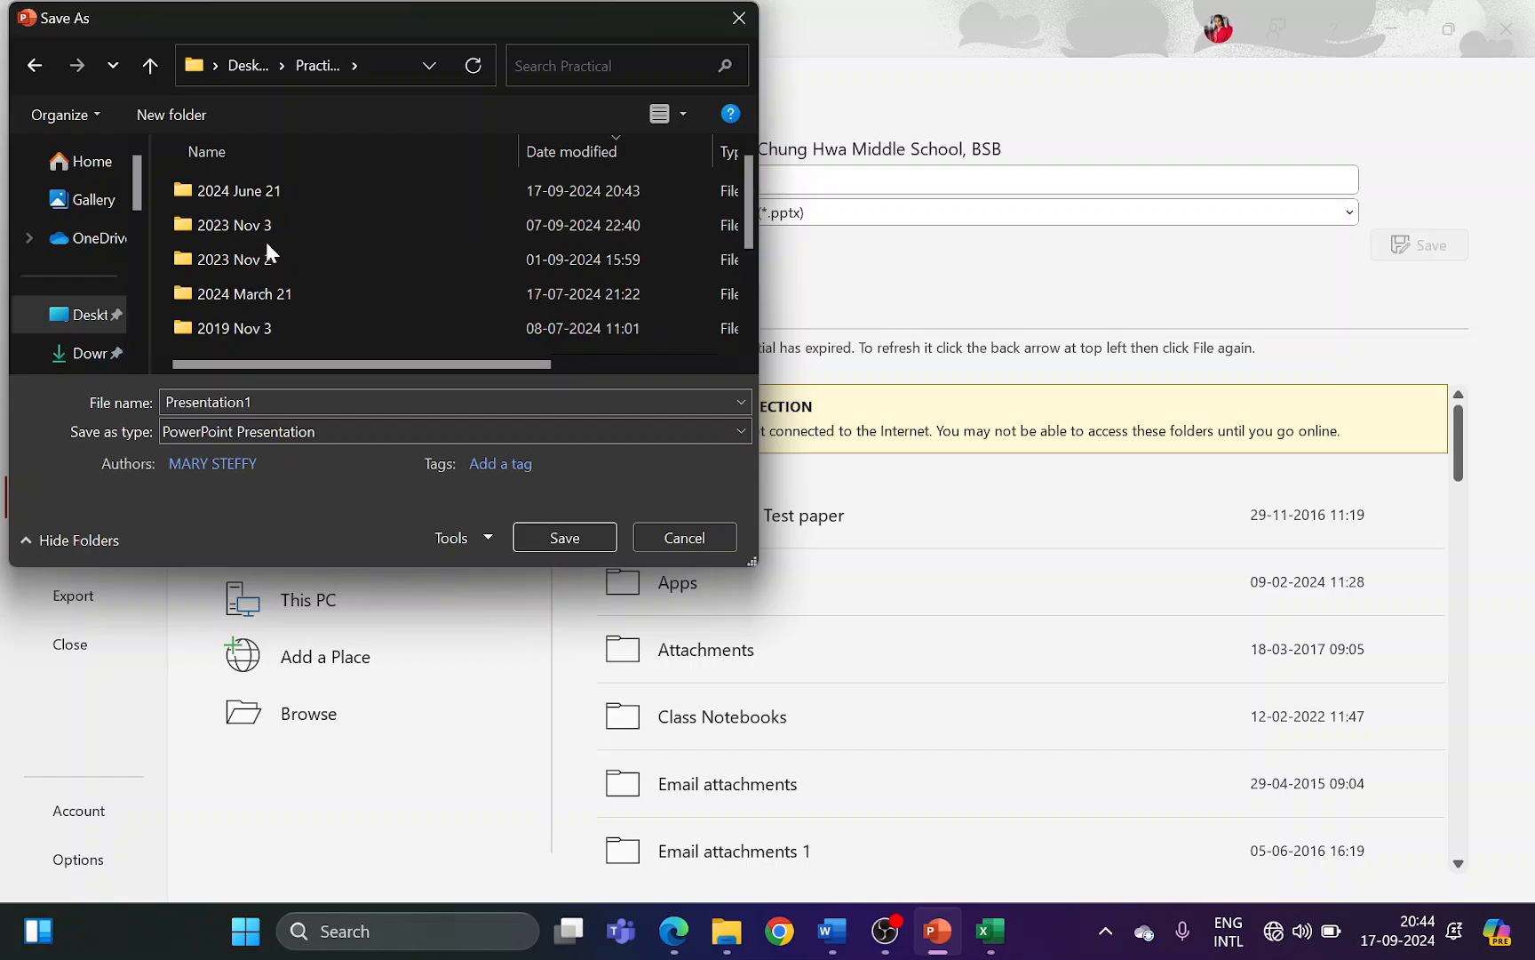
left_click(266, 196)
double_click(267, 196)
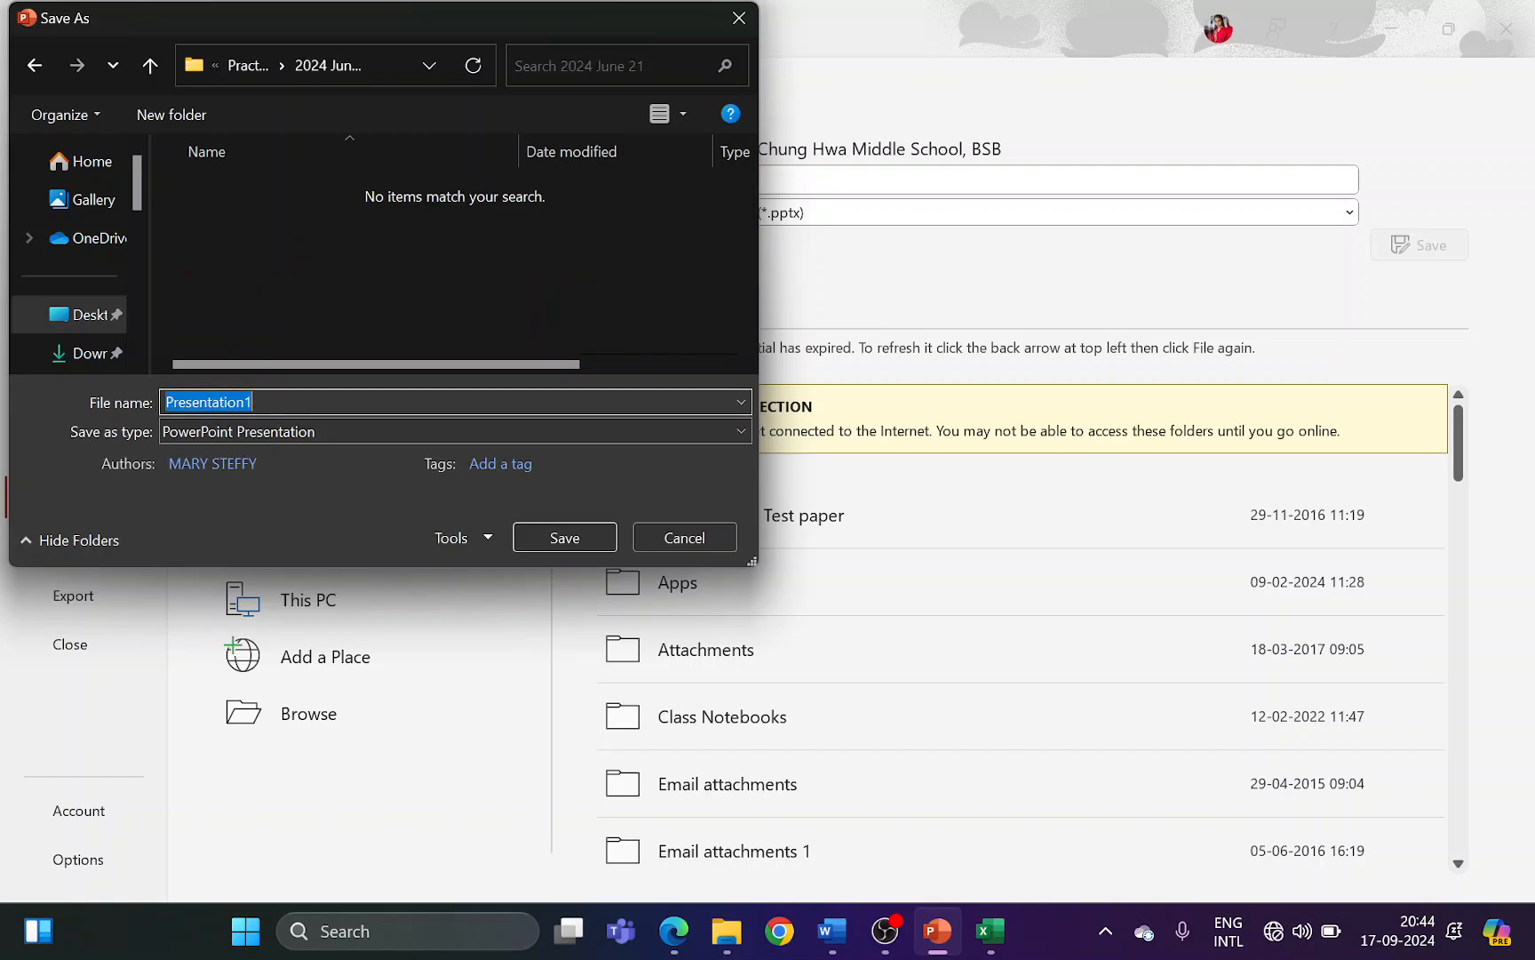
type("CN 1514")
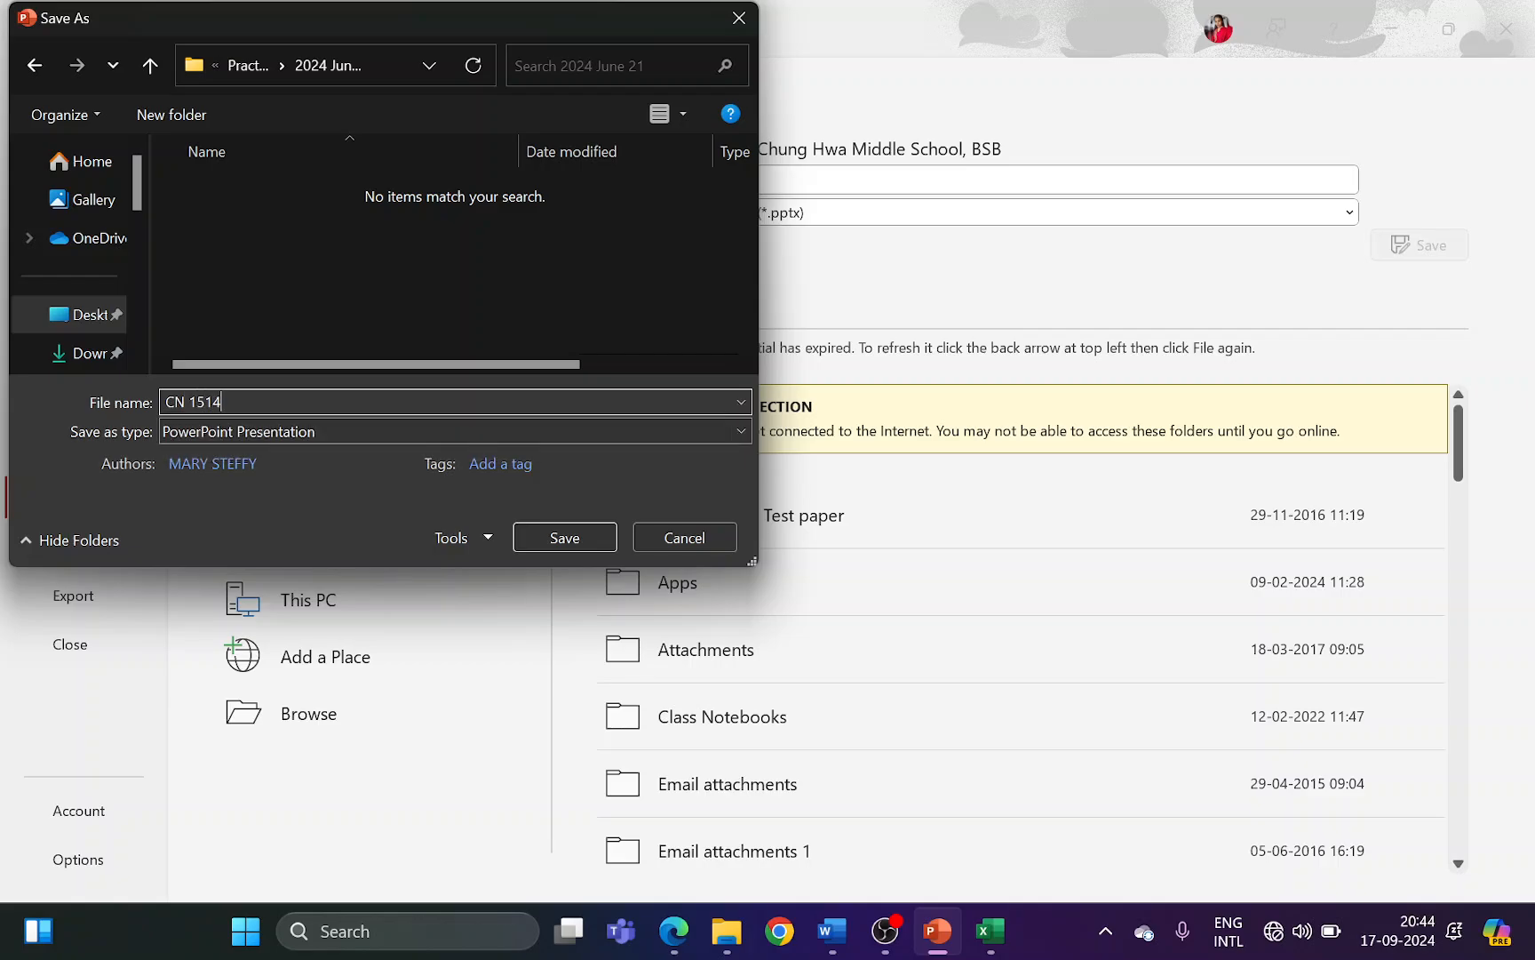
key("Return")
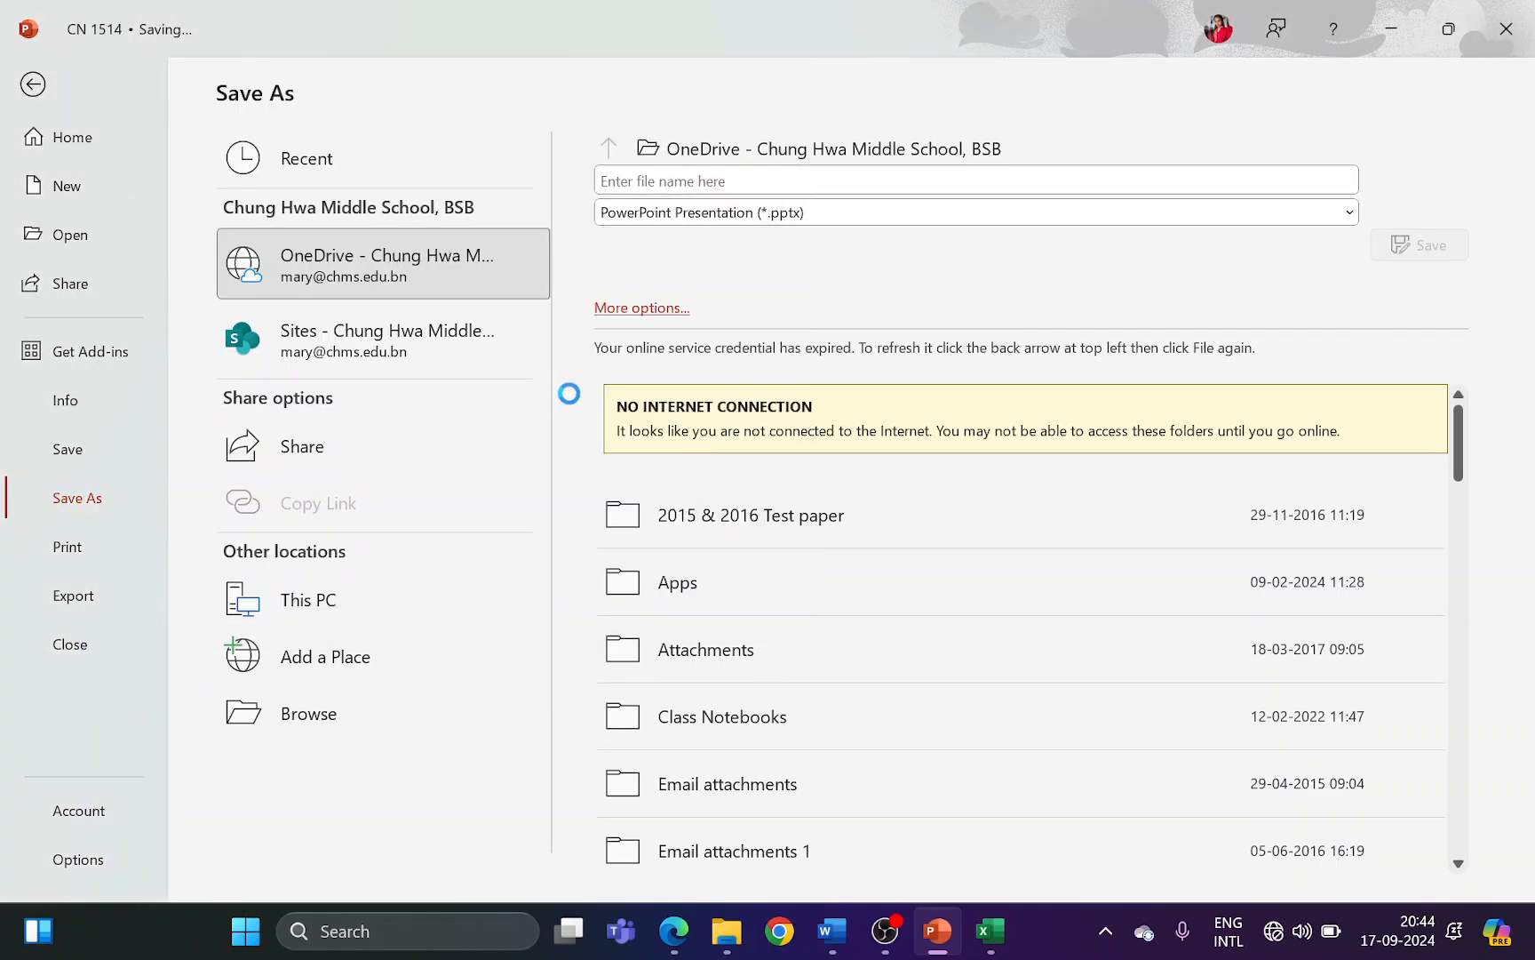
Return to the question paper in Edge and highlight "eight slides" and "j2421playgroup.rtf" in question 19.
key("alt+Tab")
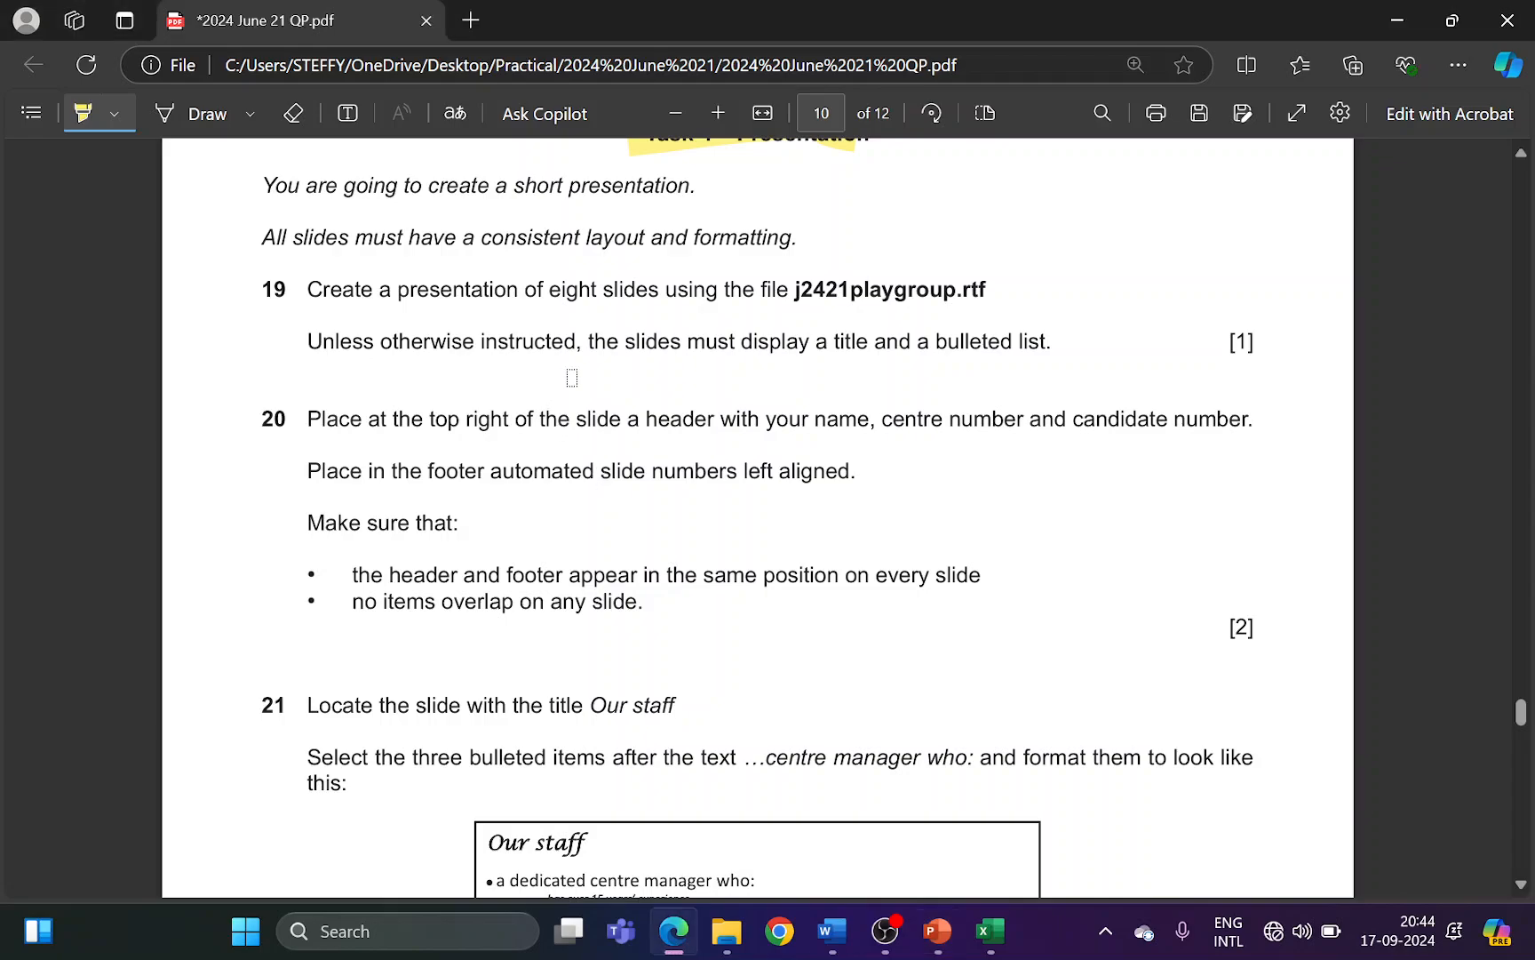
left_click_drag(545, 292, 661, 294)
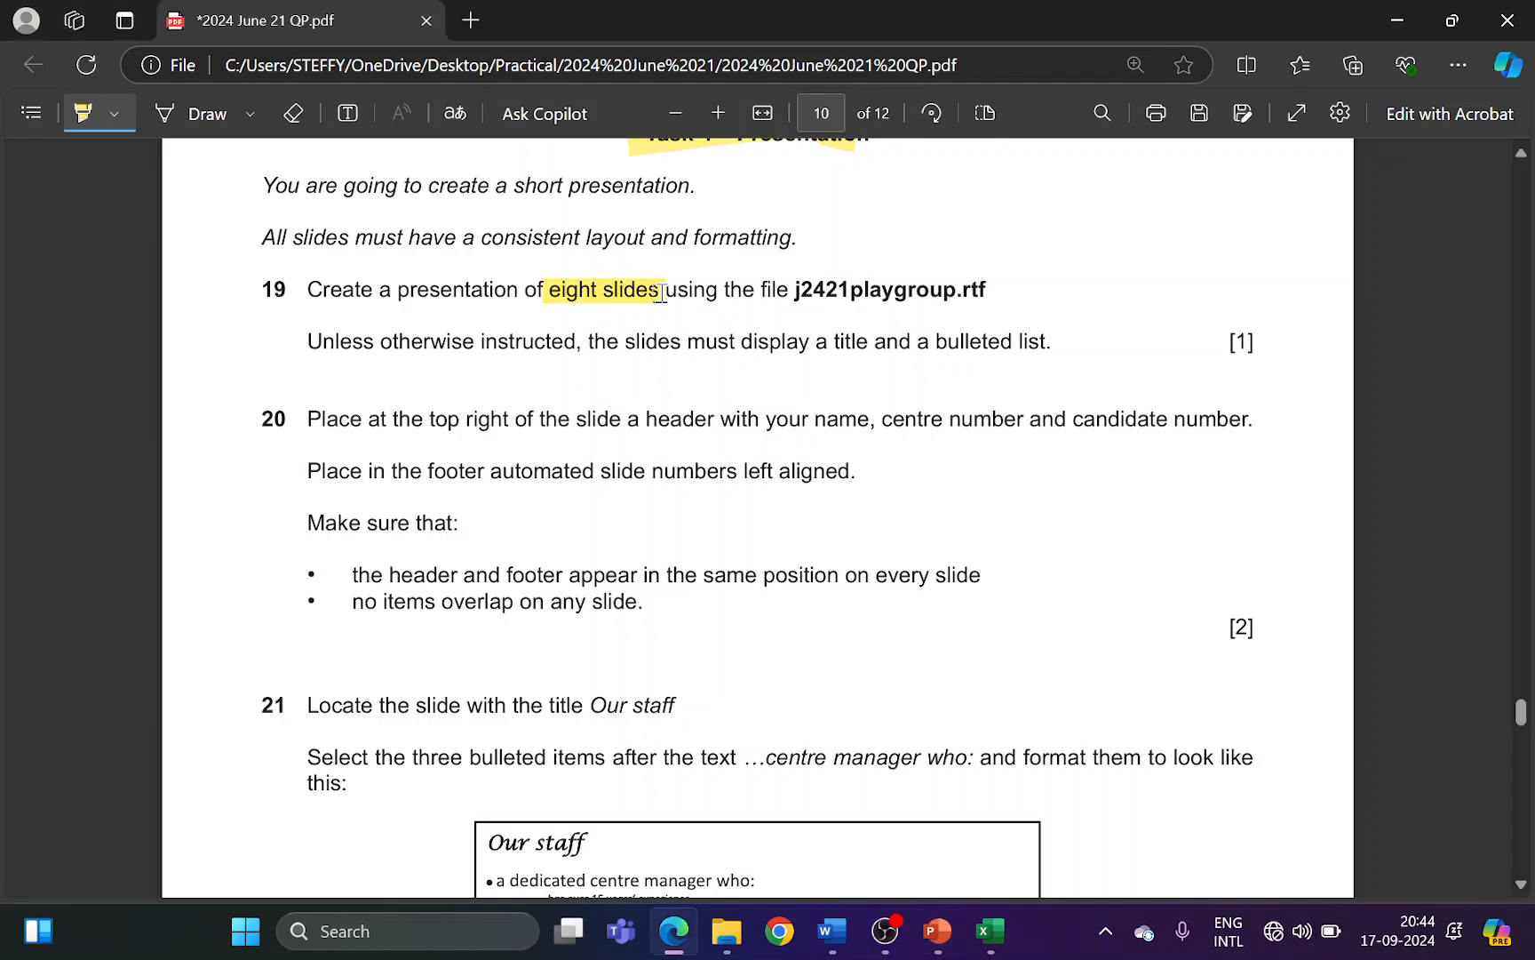
left_click_drag(798, 292, 973, 293)
Switch to PowerPoint and insert slides from the outline file j2421playgroup.
key("alt+Tab")
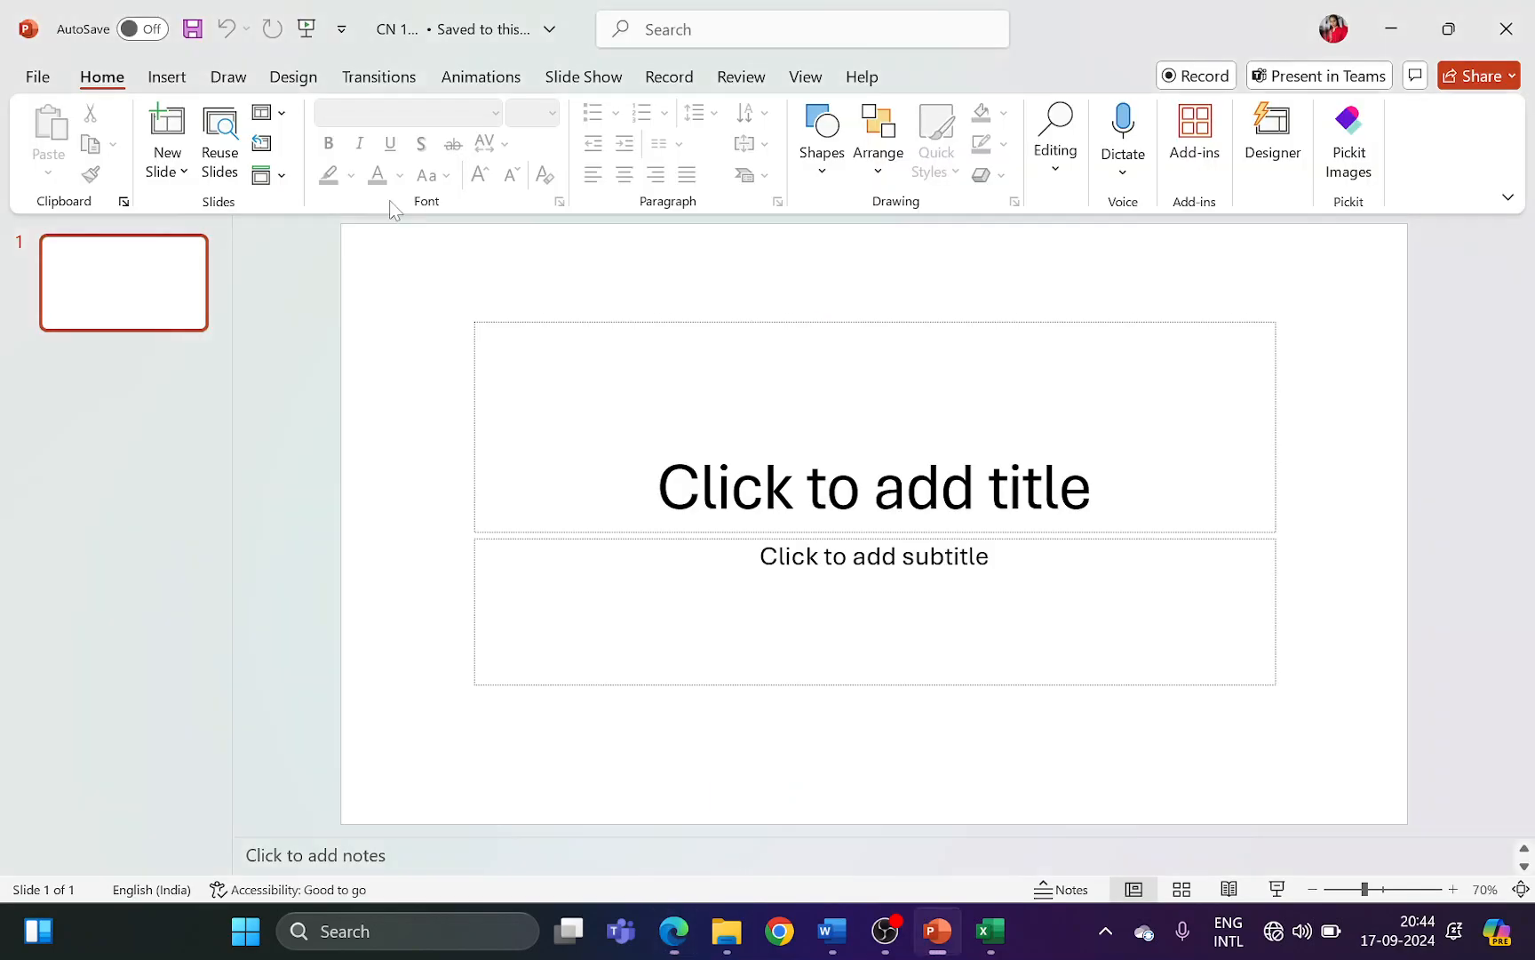
left_click(166, 174)
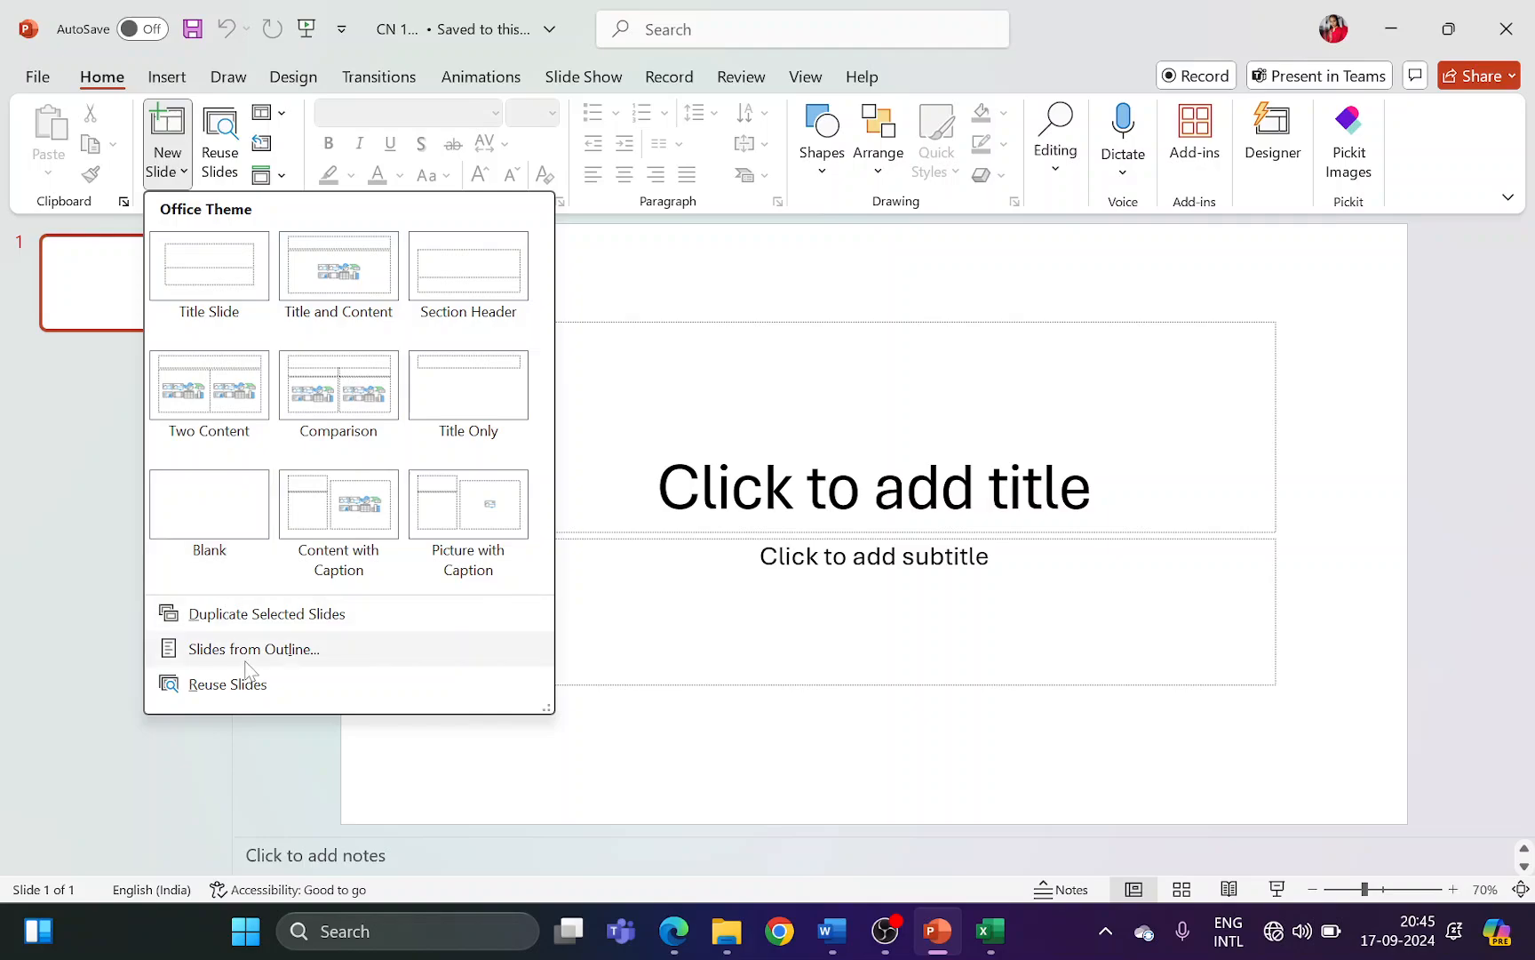
left_click(249, 656)
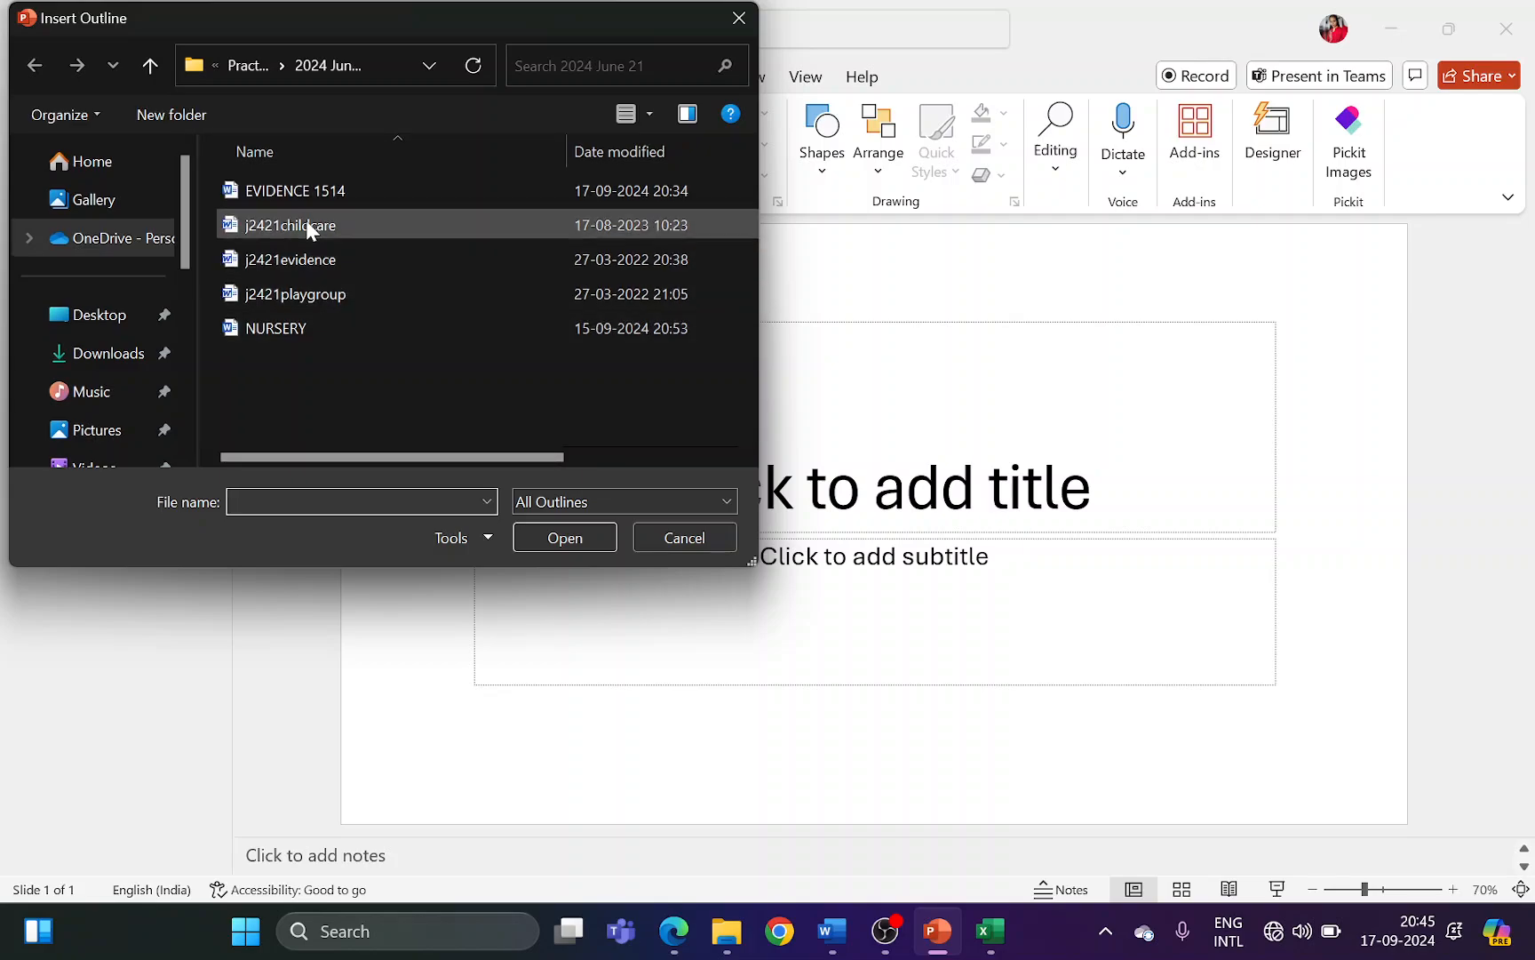
left_click(292, 300)
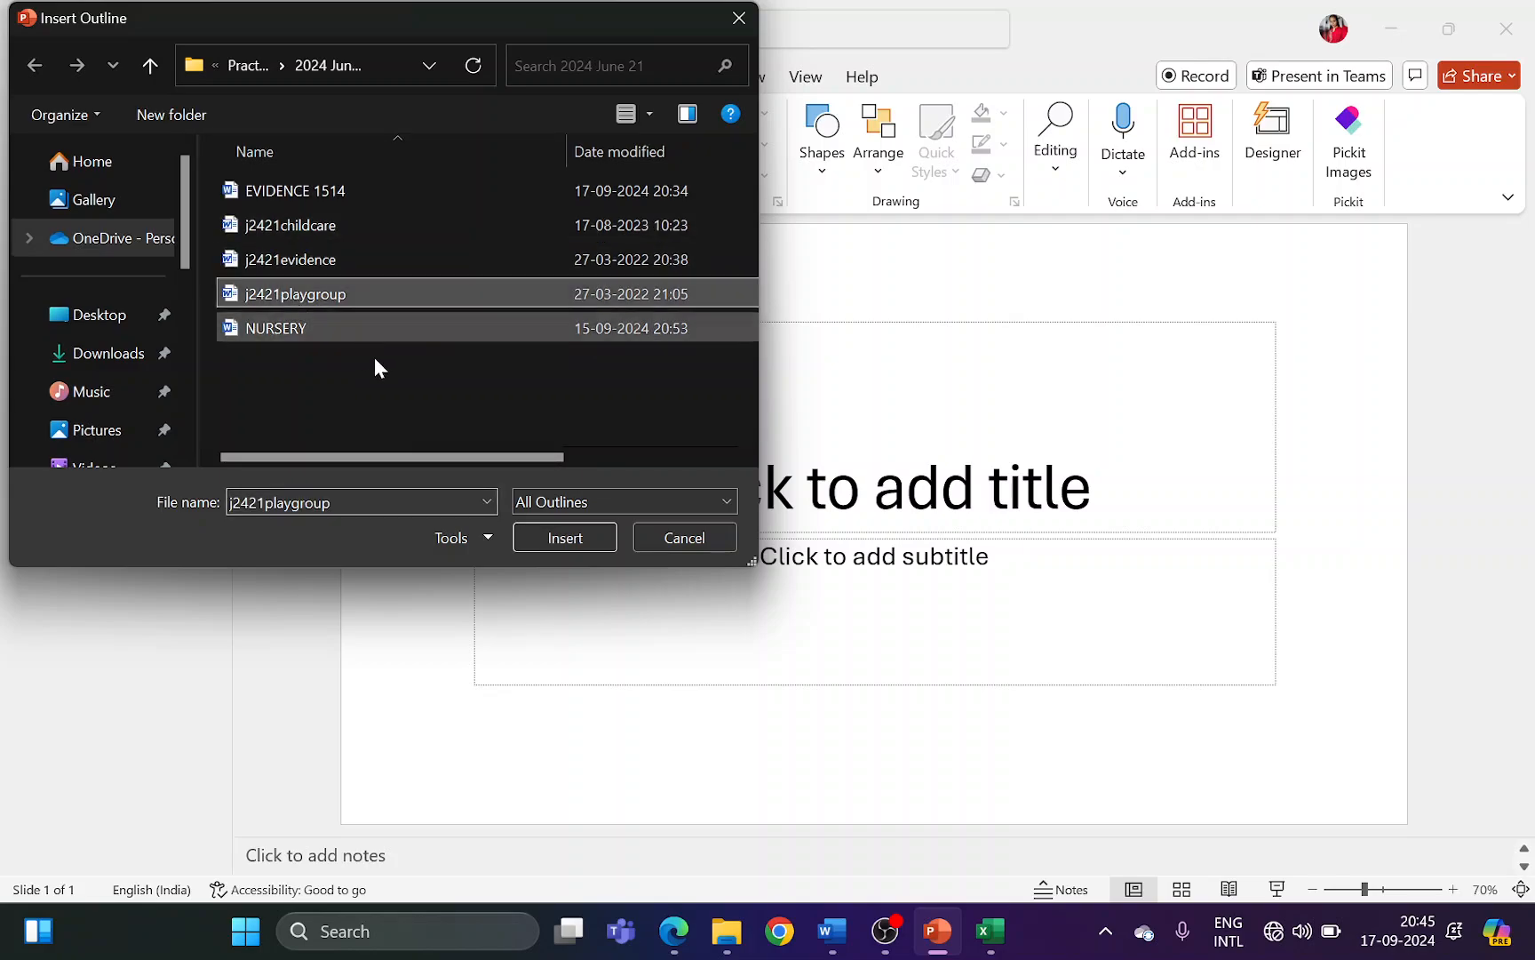
left_click(570, 539)
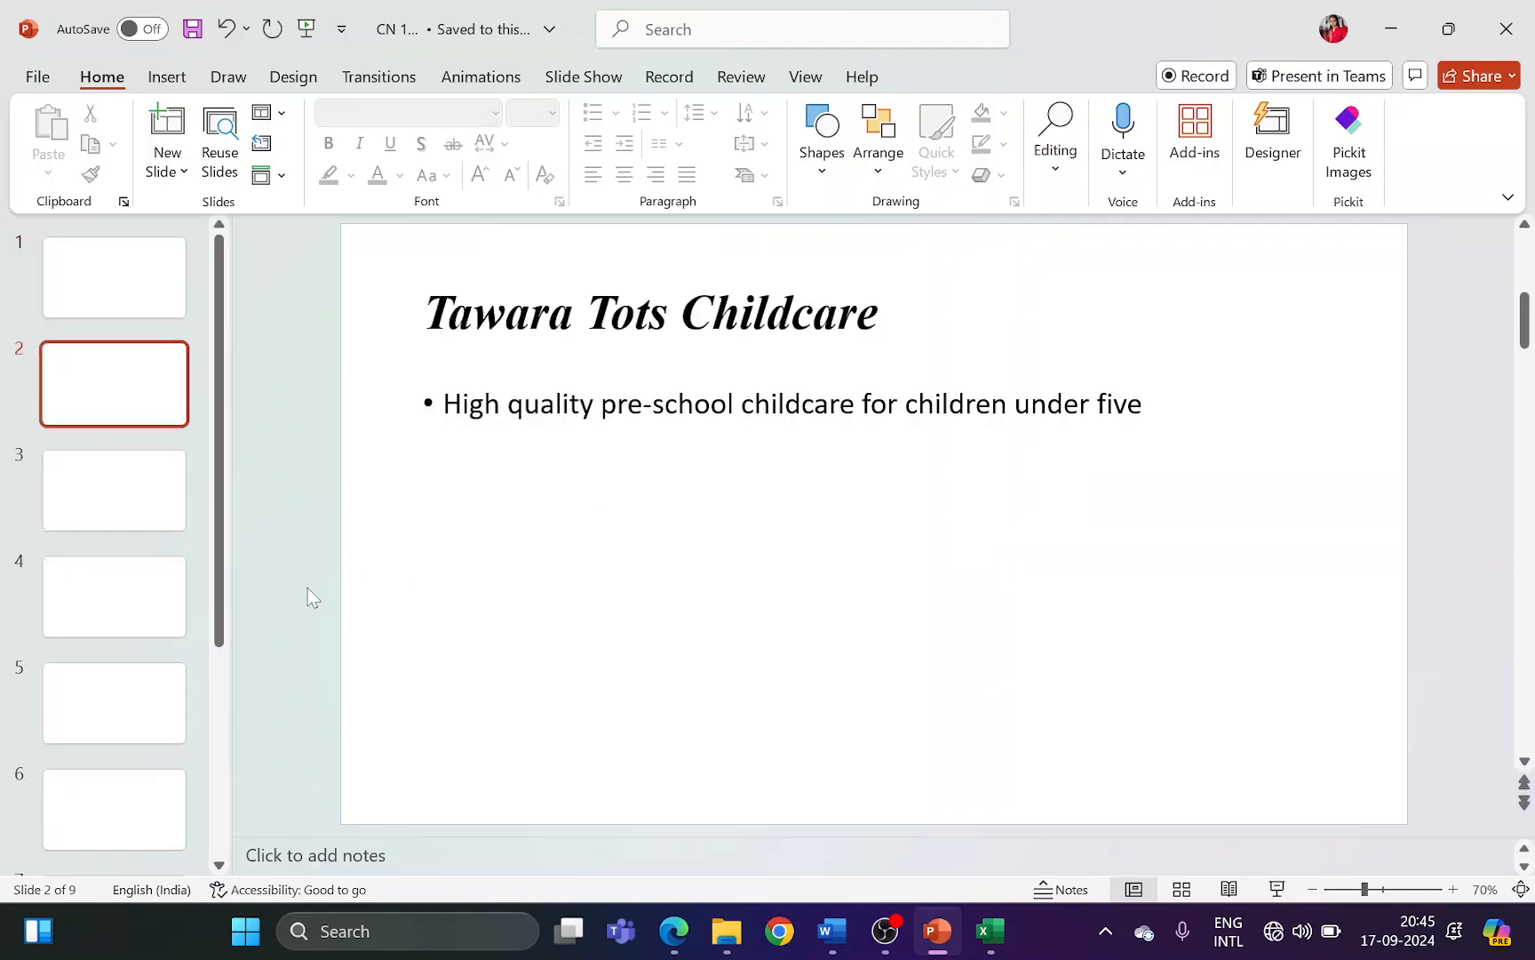
Delete the empty title slide at the start of the presentation and look through the remaining slides.
scroll(169, 744, "down", 5)
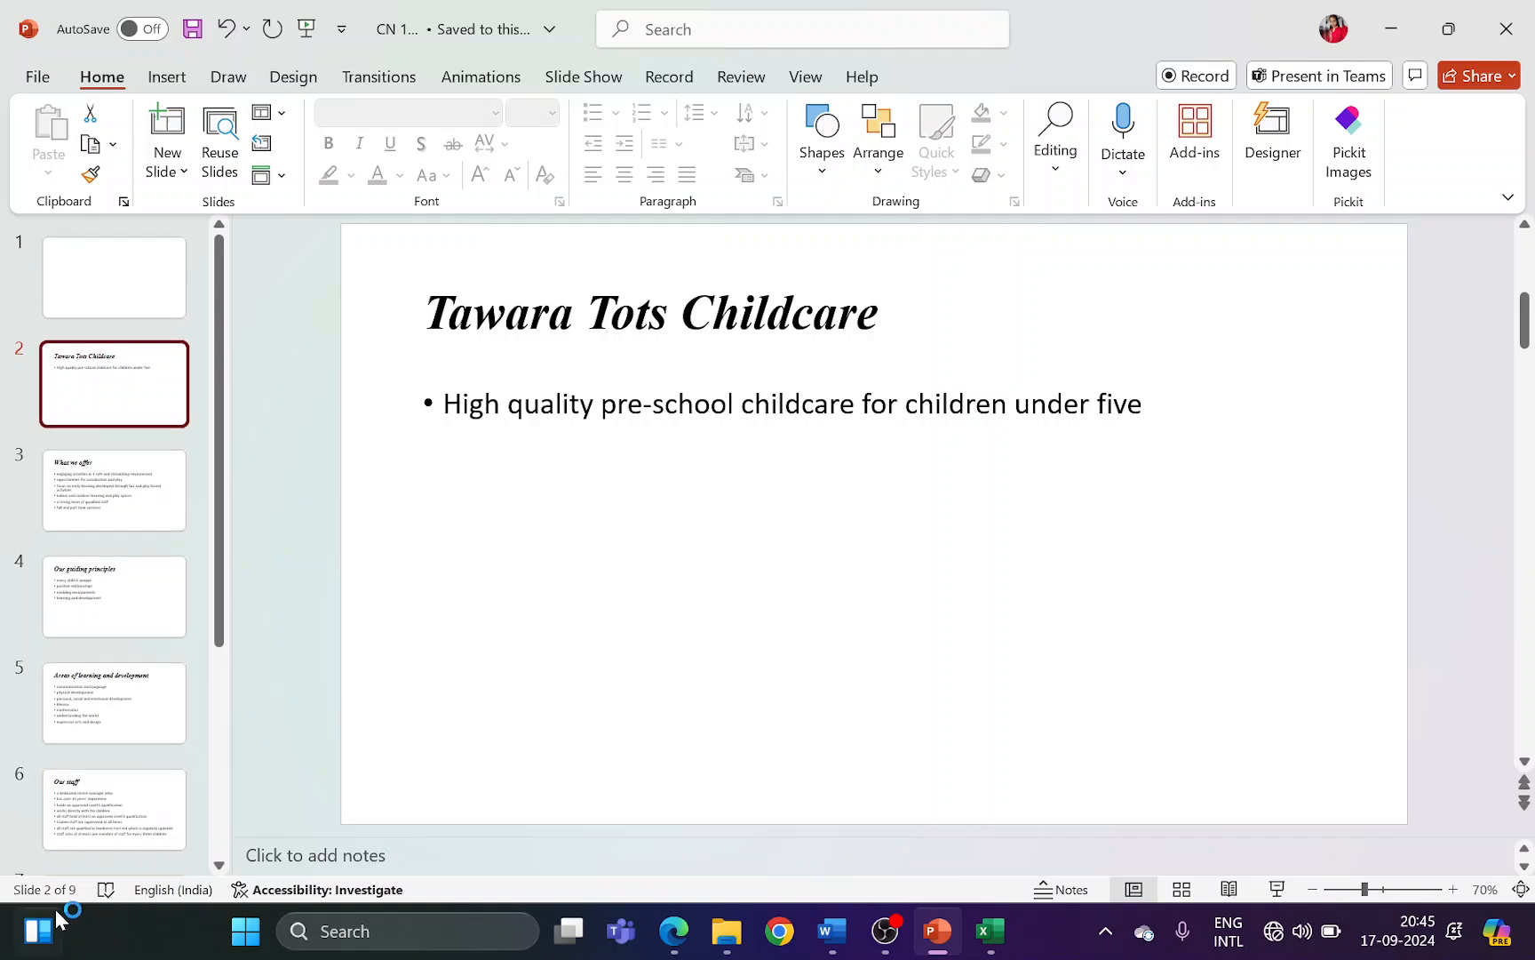
right_click(109, 274)
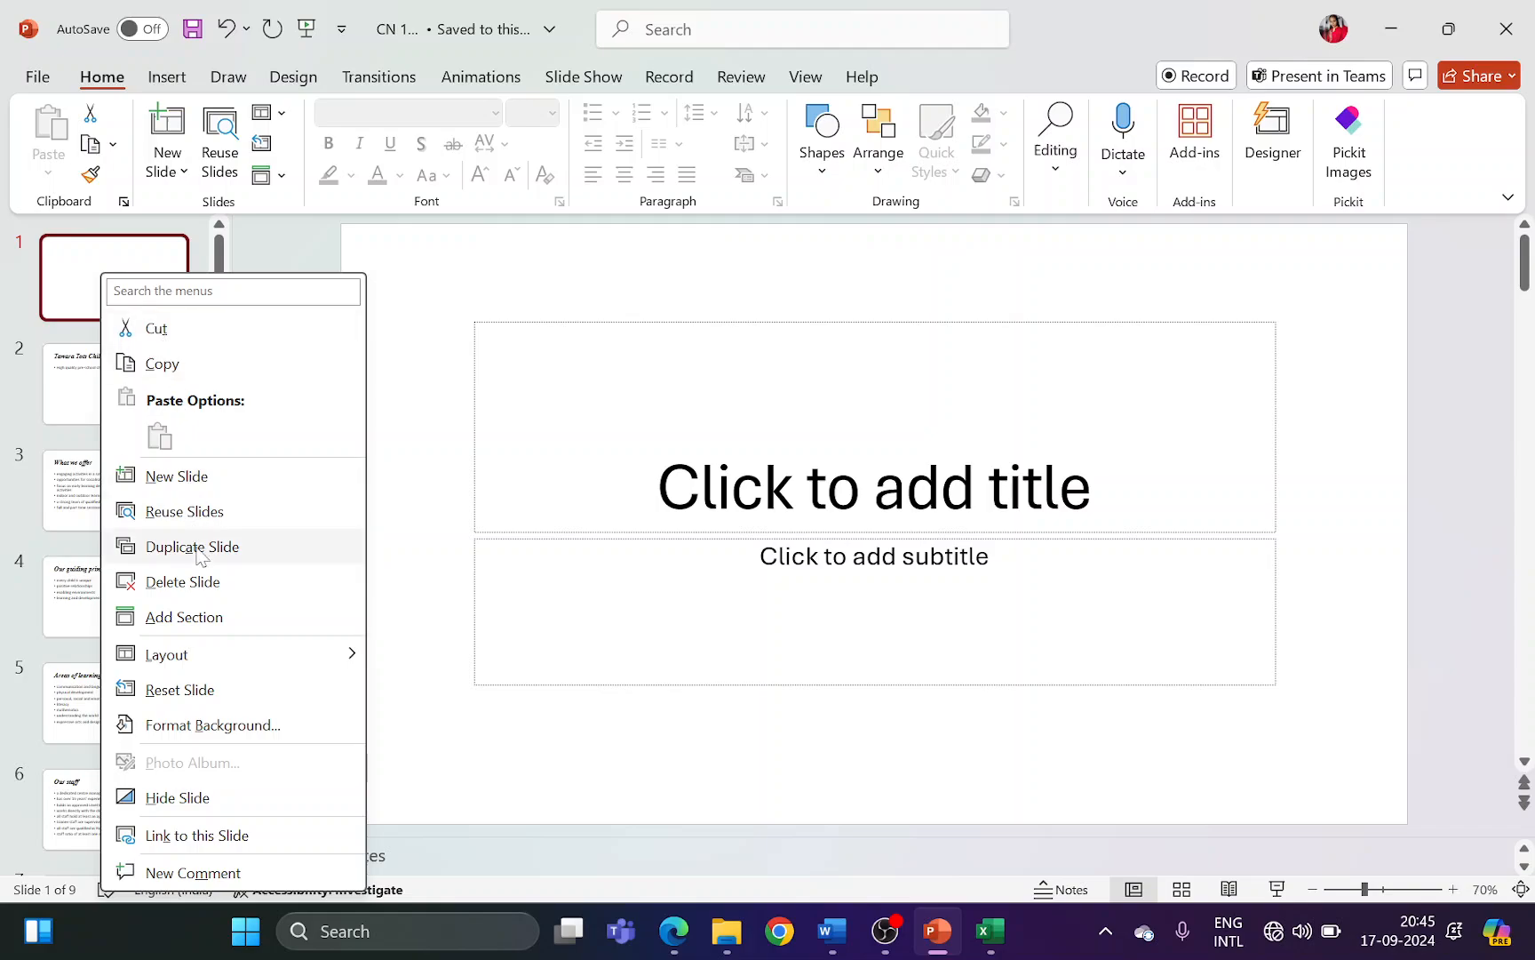
left_click(197, 584)
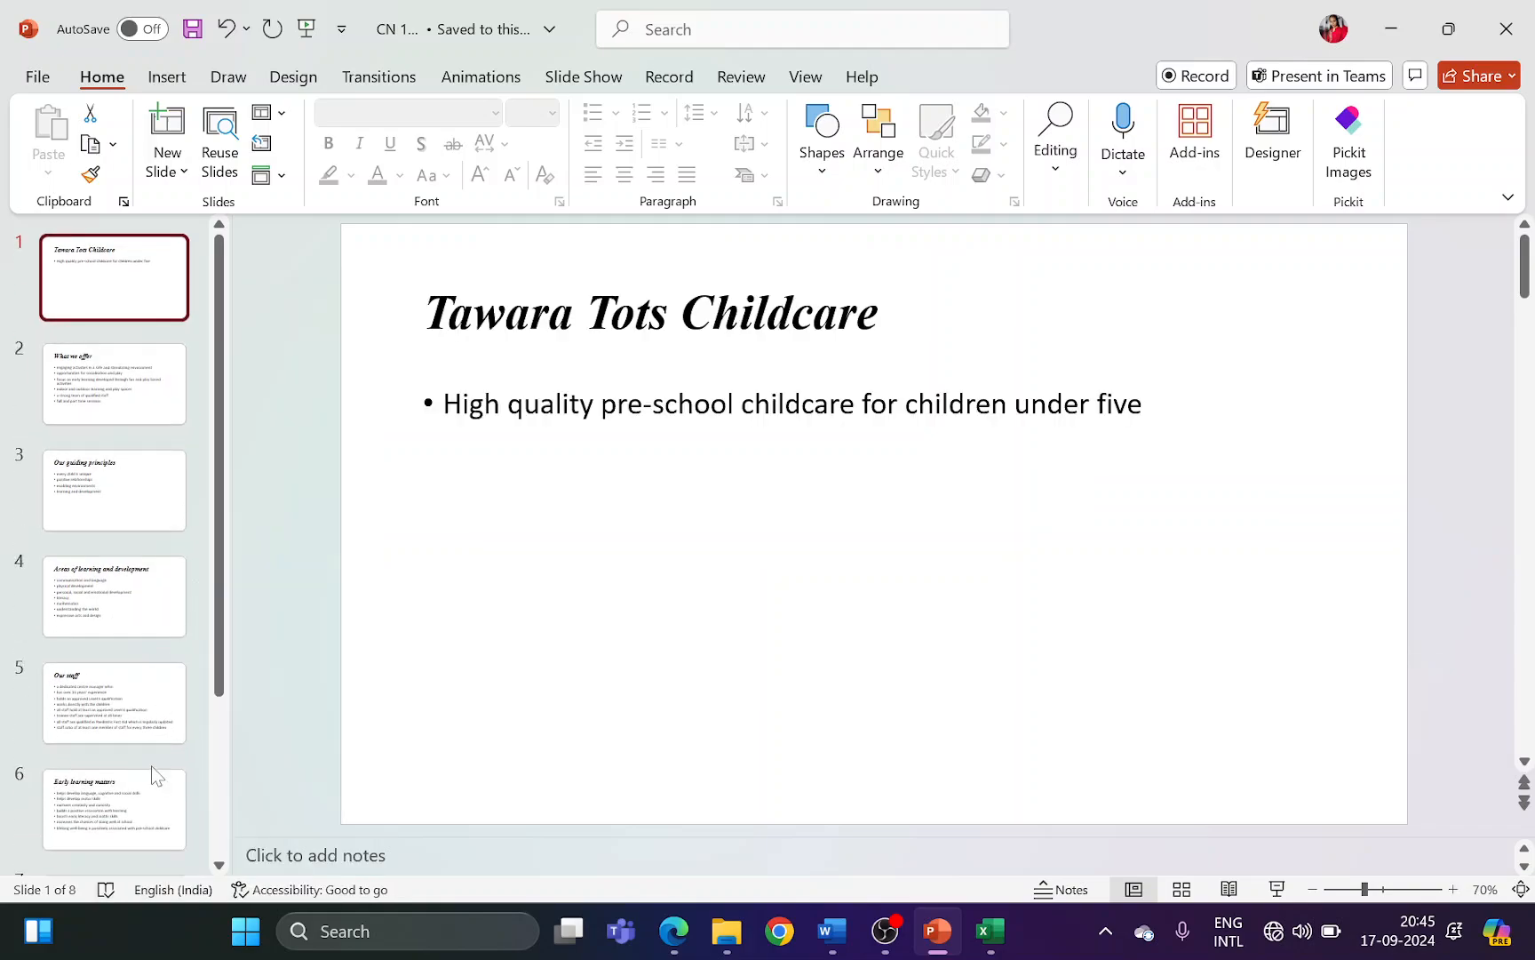
scroll(150, 761, "down", 4)
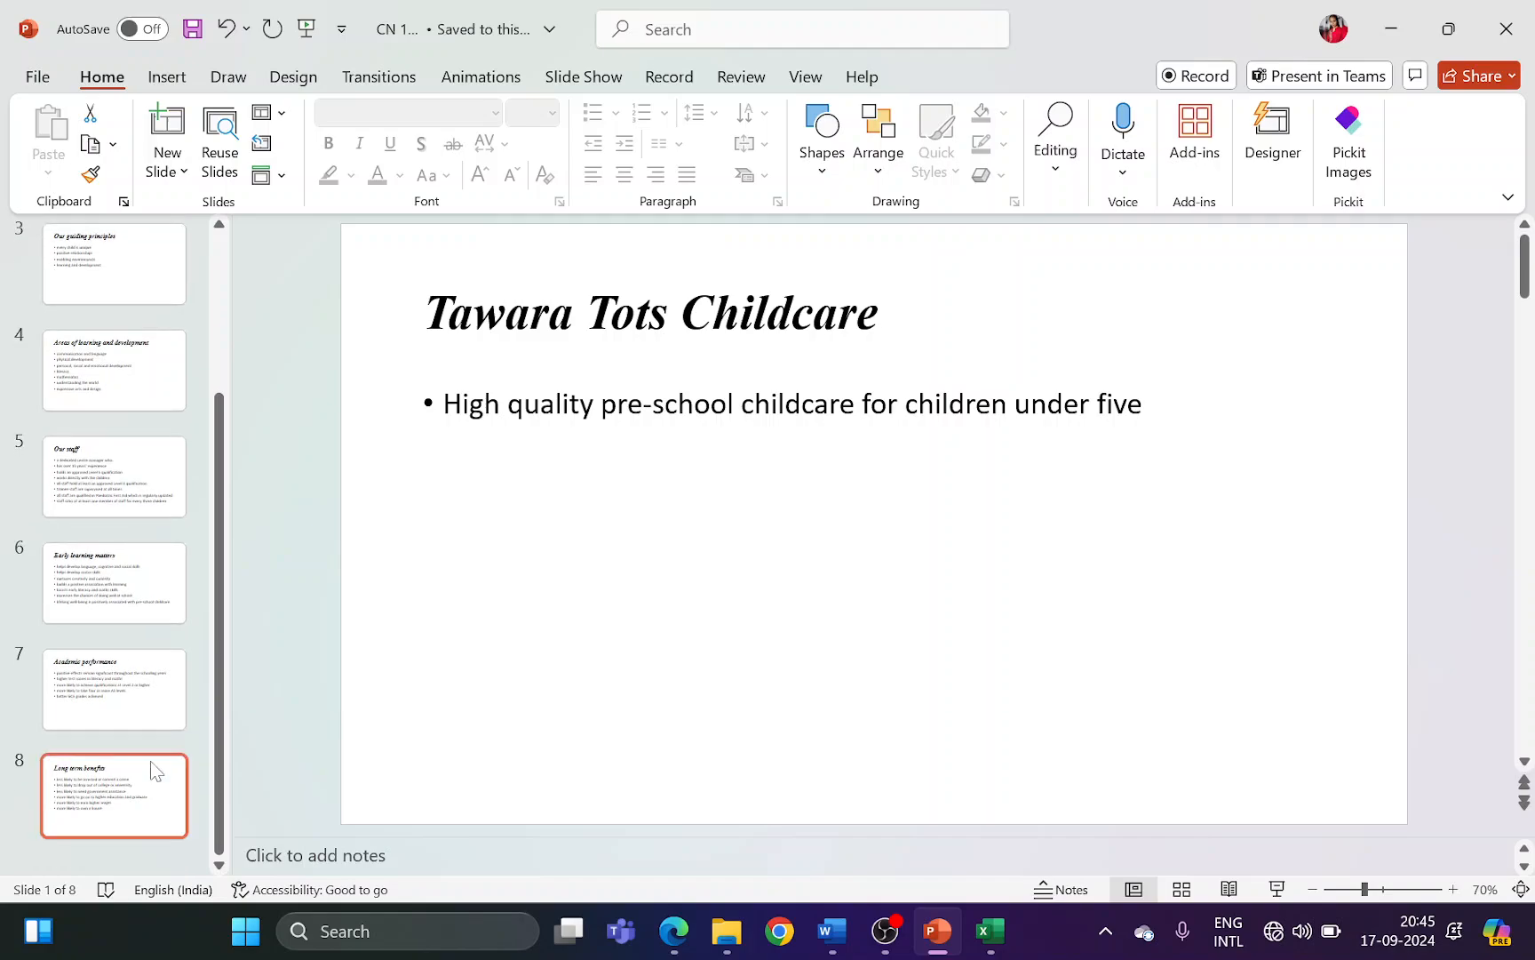
scroll(150, 760, "up", 5)
In the question paper in Edge, highlight question 19's instruction that slides must display a title and a bulleted list.
key("alt+Tab")
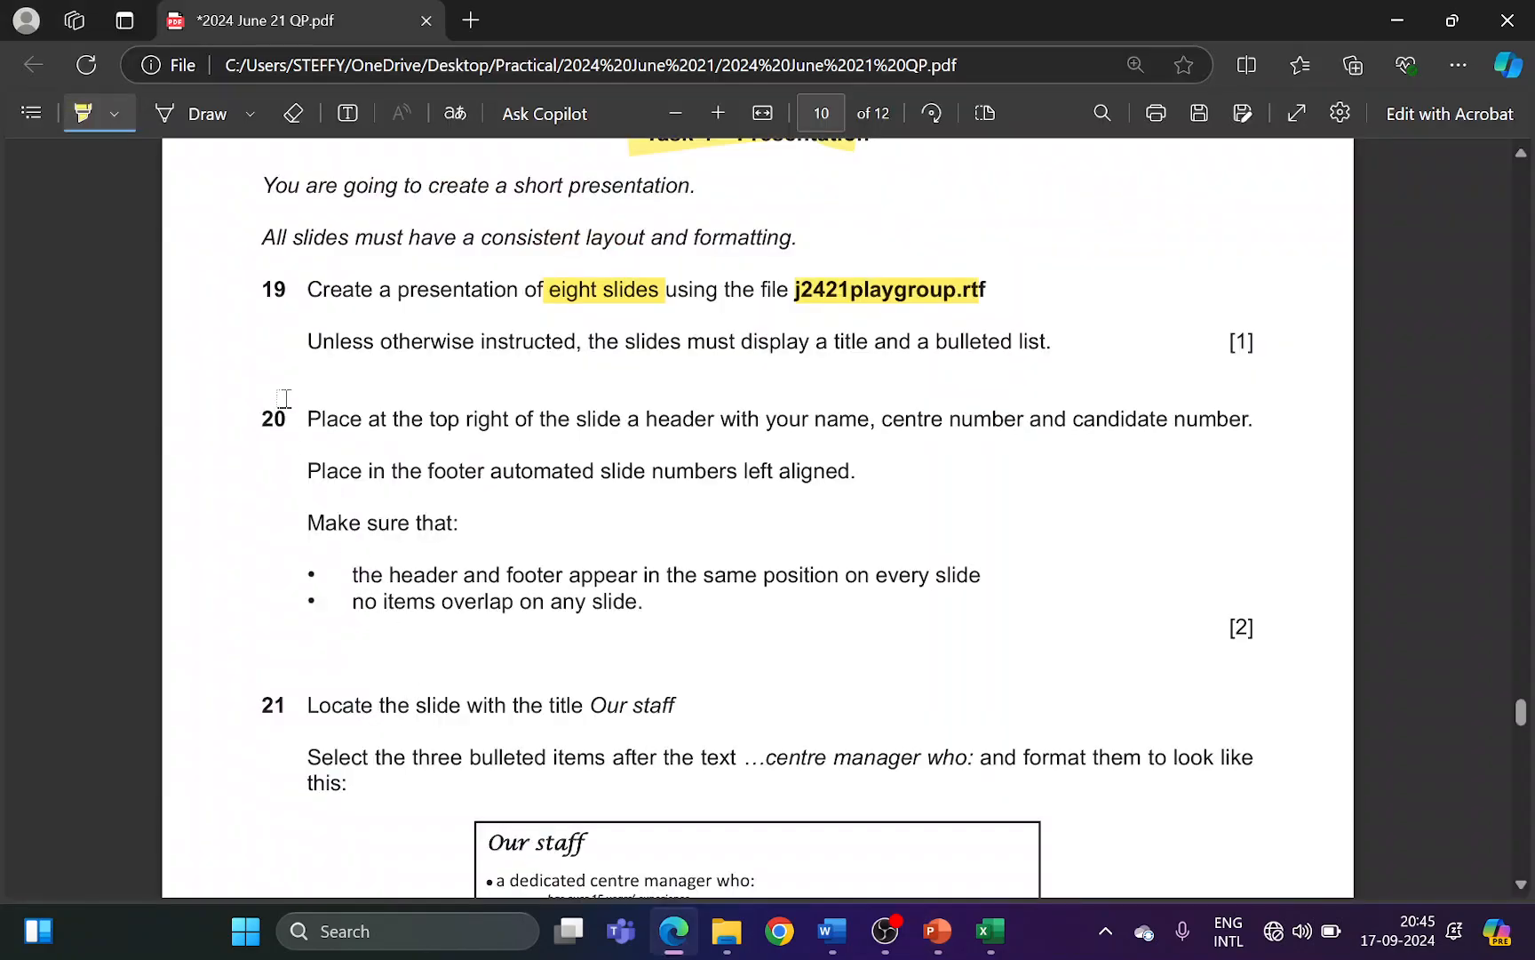
left_click_drag(311, 341, 1033, 344)
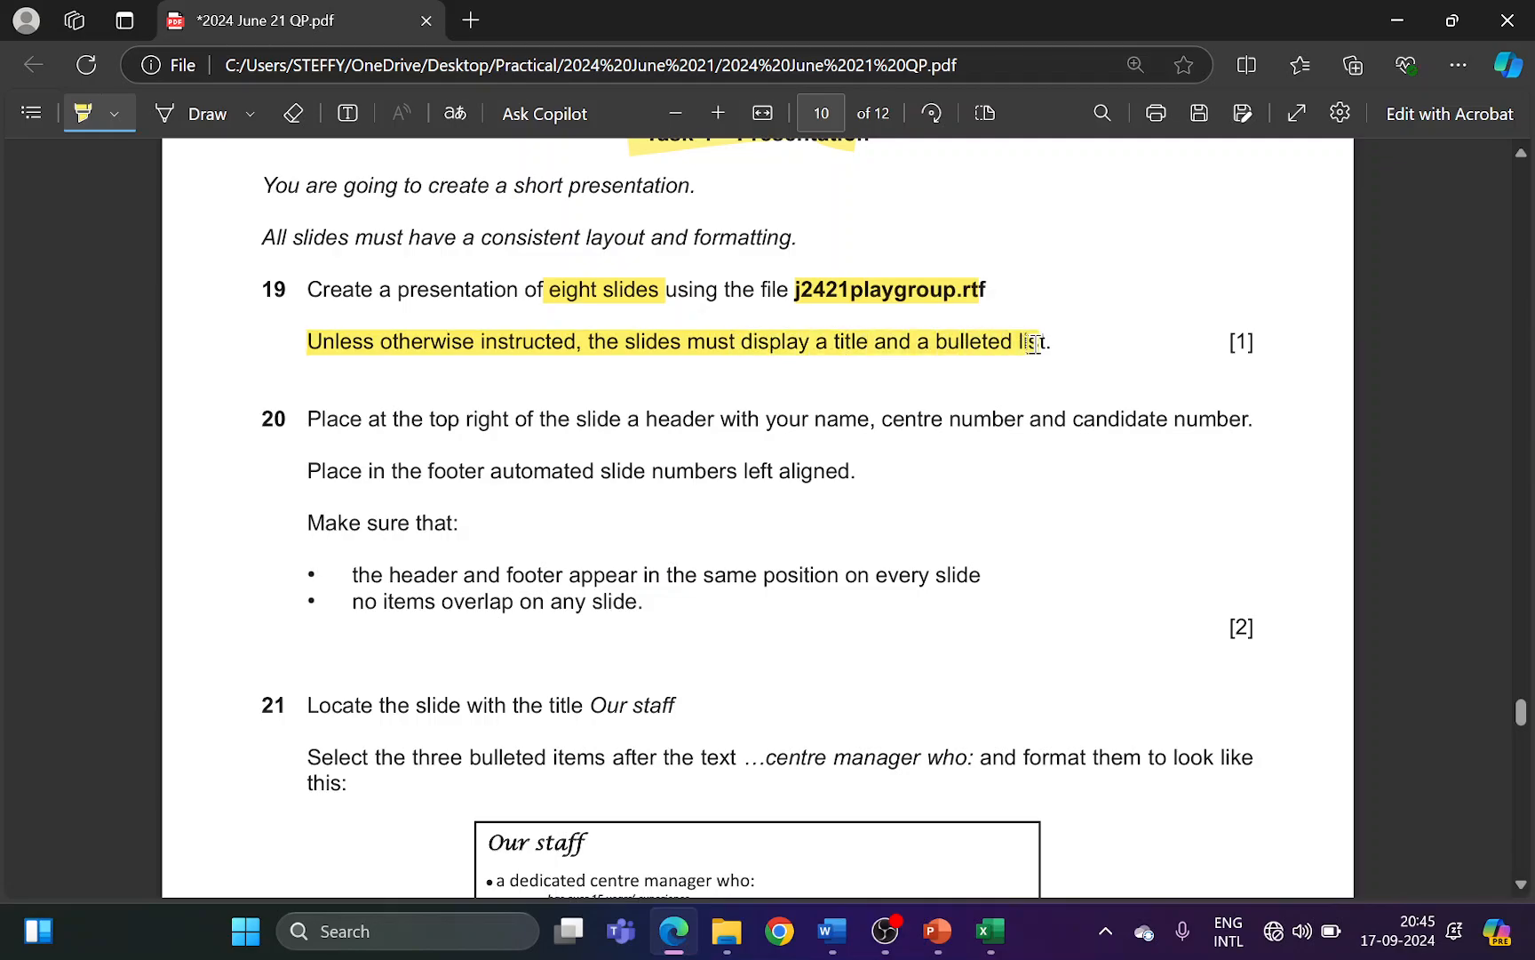
Switch to PowerPoint and check the imported slides for a title and a bulleted list, returning to the first slide.
key("alt+Tab")
left_click(104, 391)
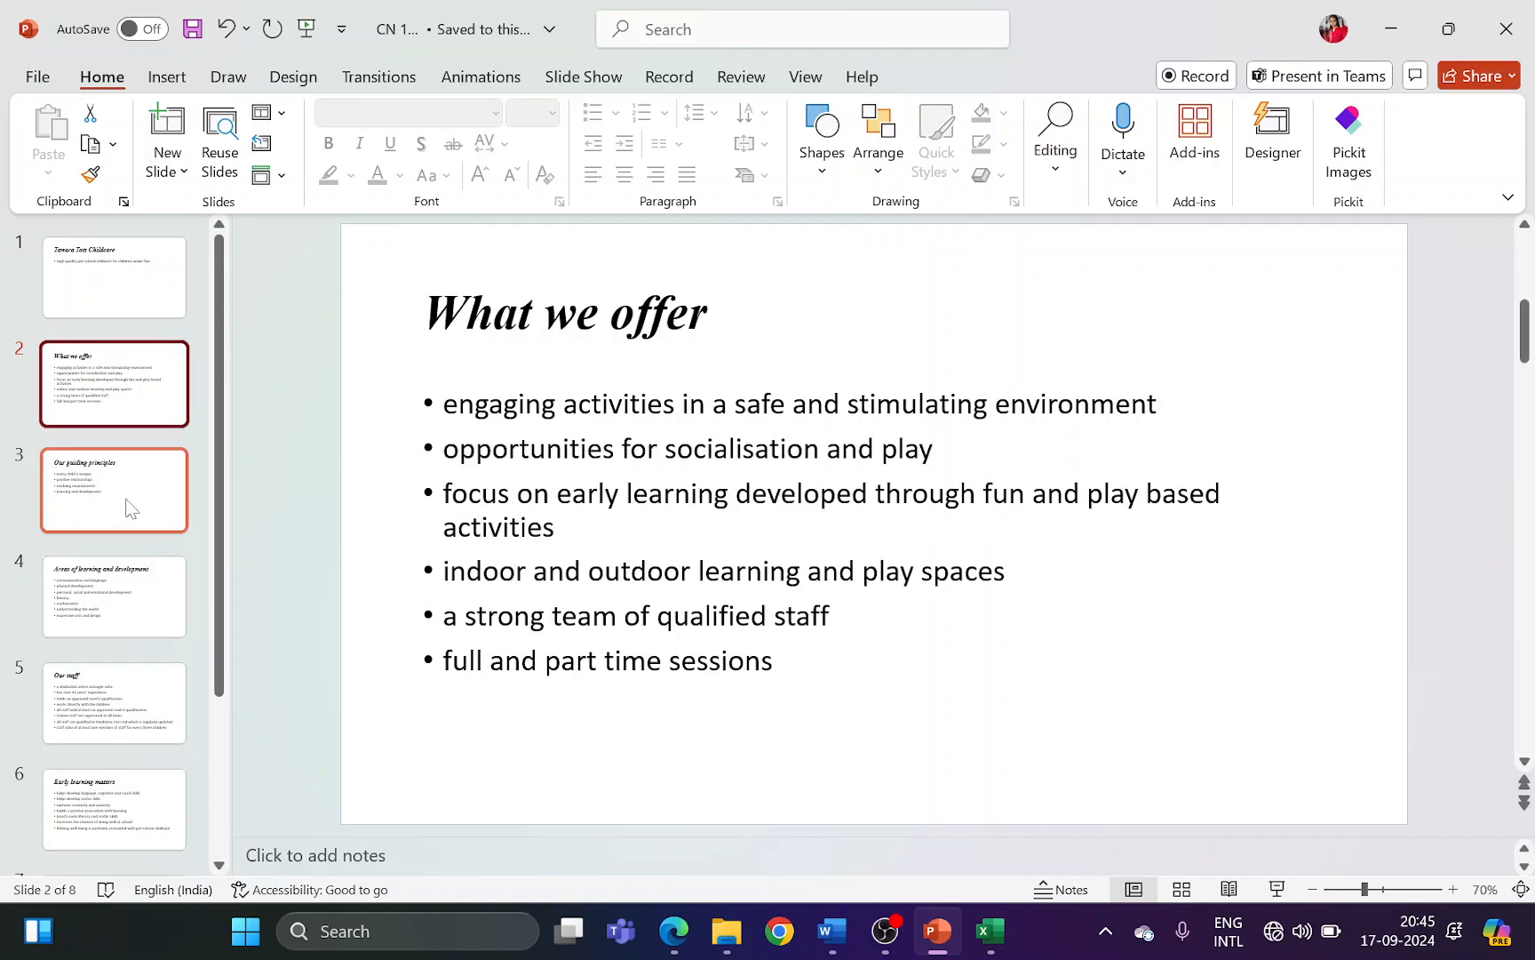
left_click(128, 512)
left_click(127, 622)
left_click(123, 724)
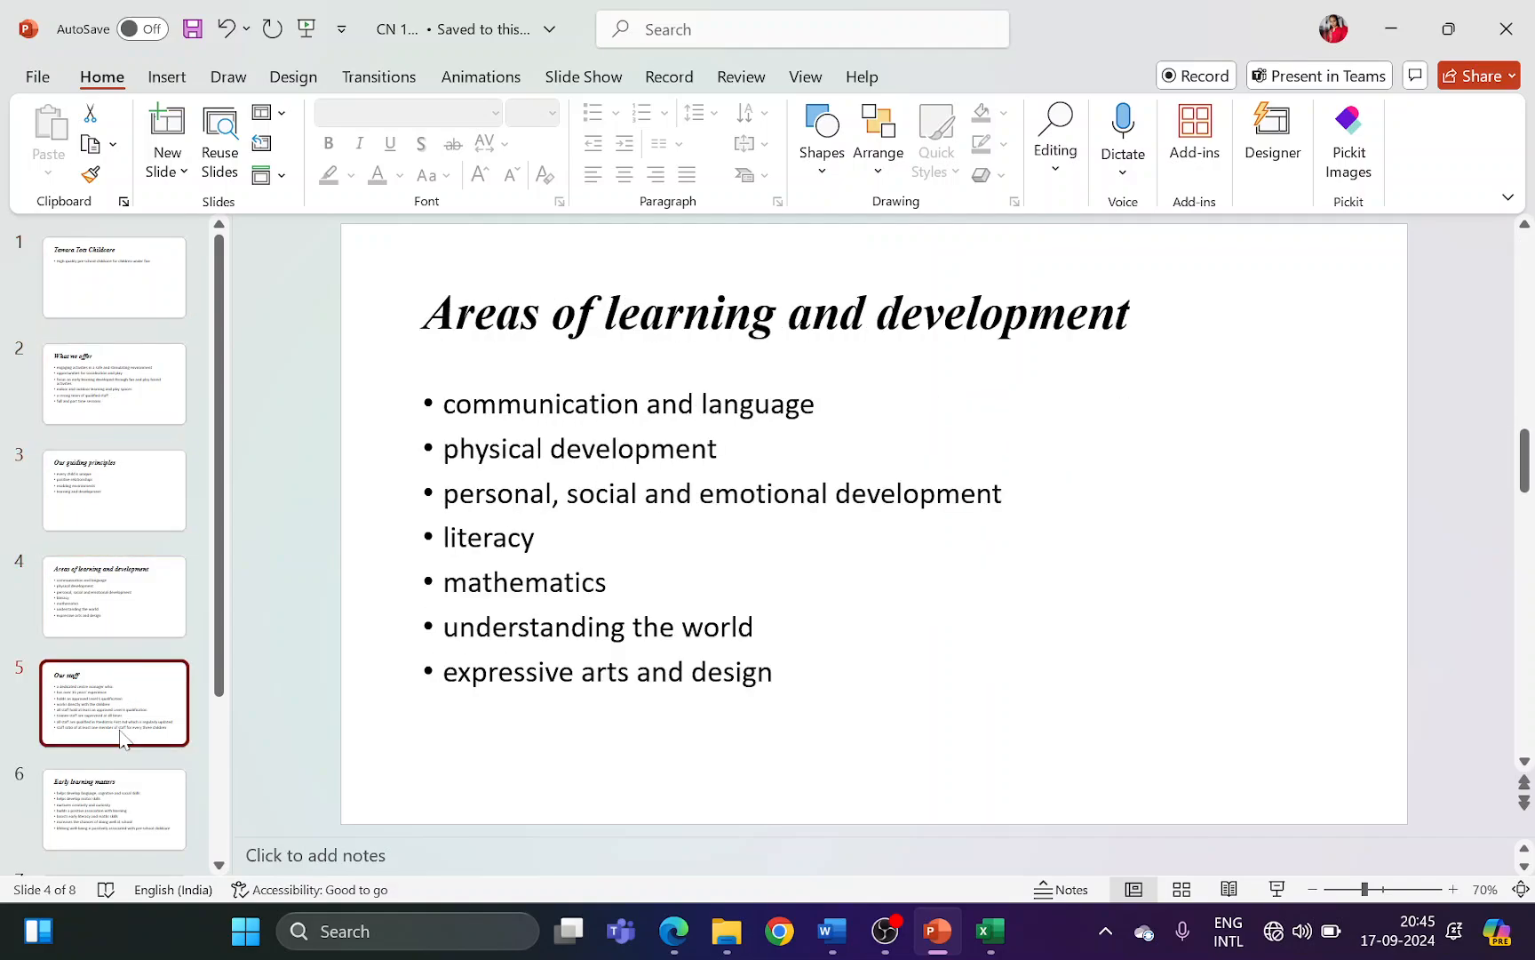
left_click(124, 821)
scroll(133, 711, "down", 3)
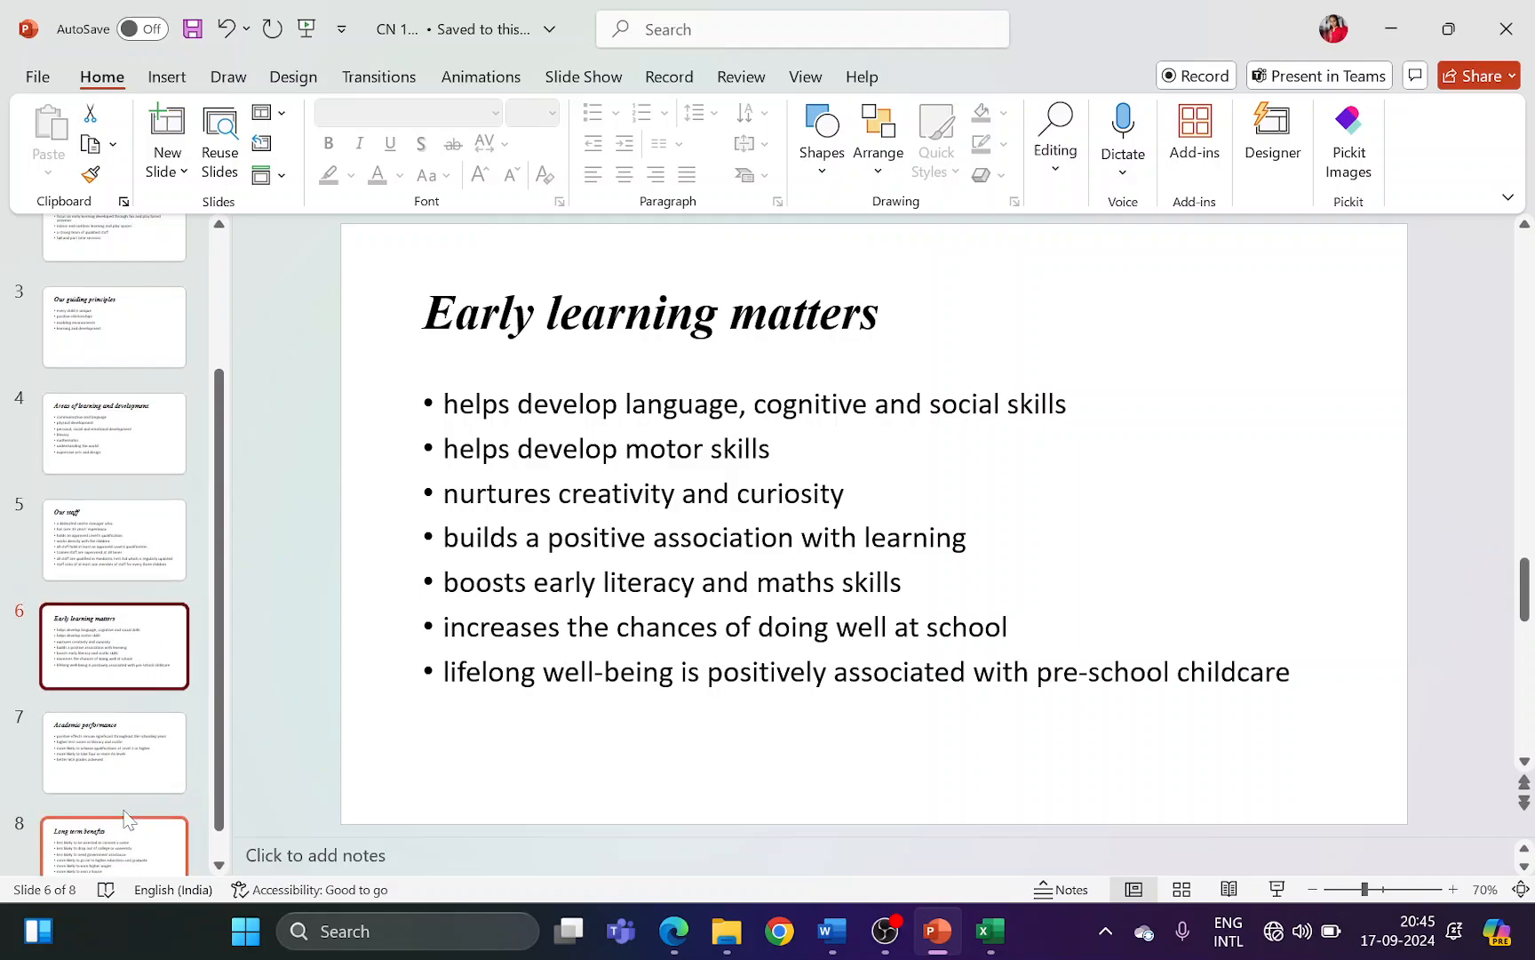
scroll(163, 509, "up", 3)
left_click(138, 286)
In the question paper in Edge, highlight question 20's header, footer slide number and same-position-on-every-slide requirements.
key("alt+Tab")
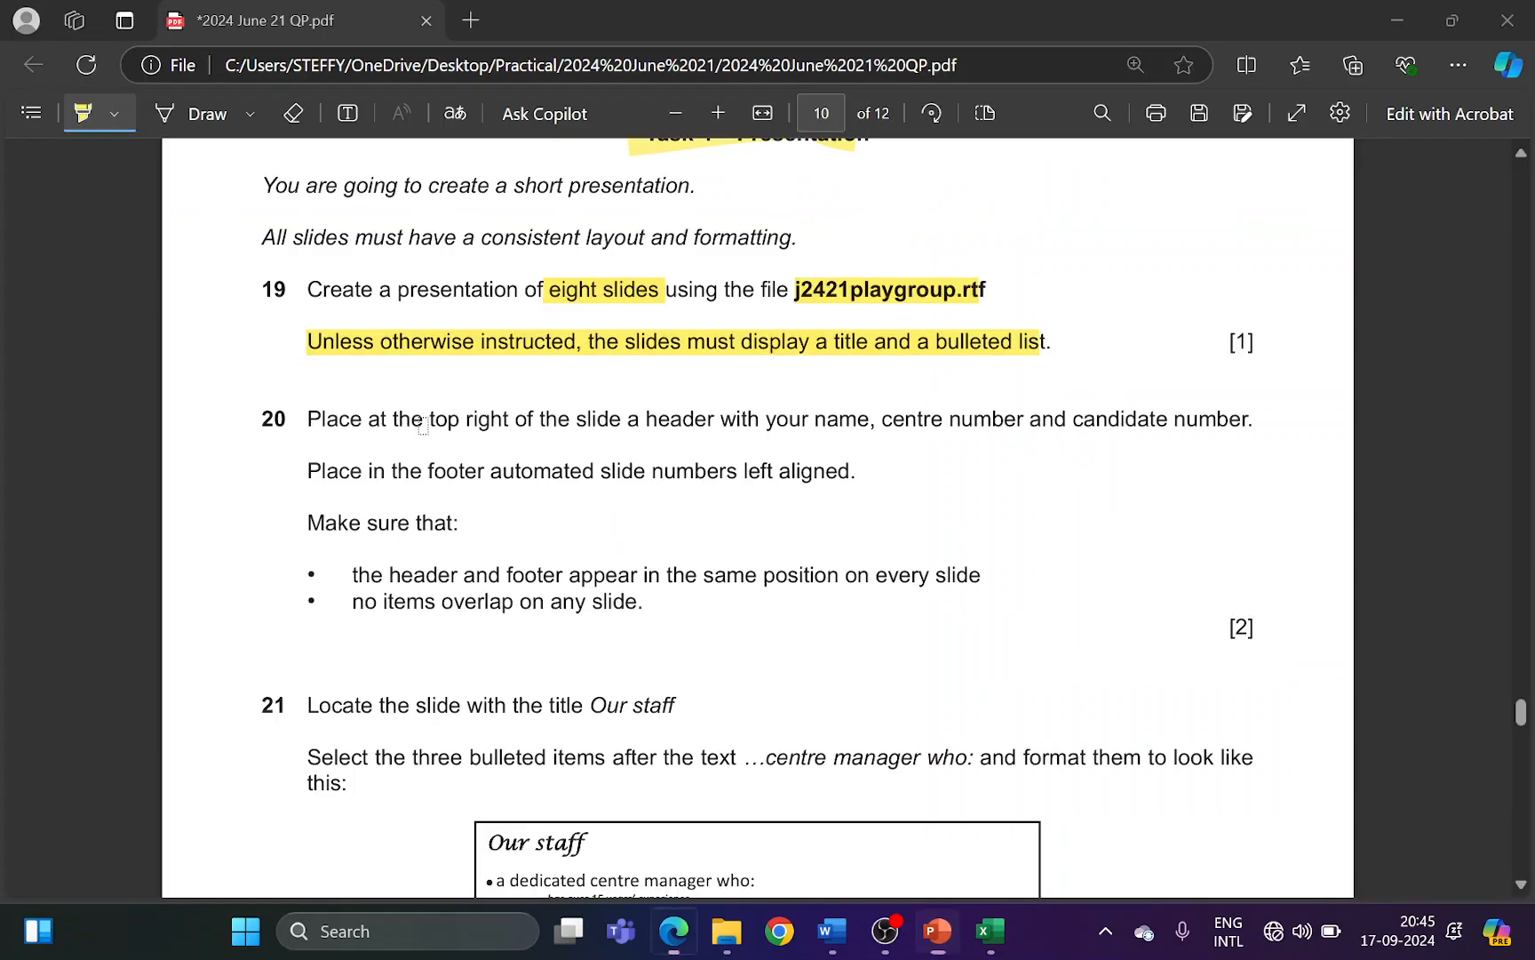
left_click_drag(319, 423, 1253, 423)
left_click_drag(307, 480, 850, 473)
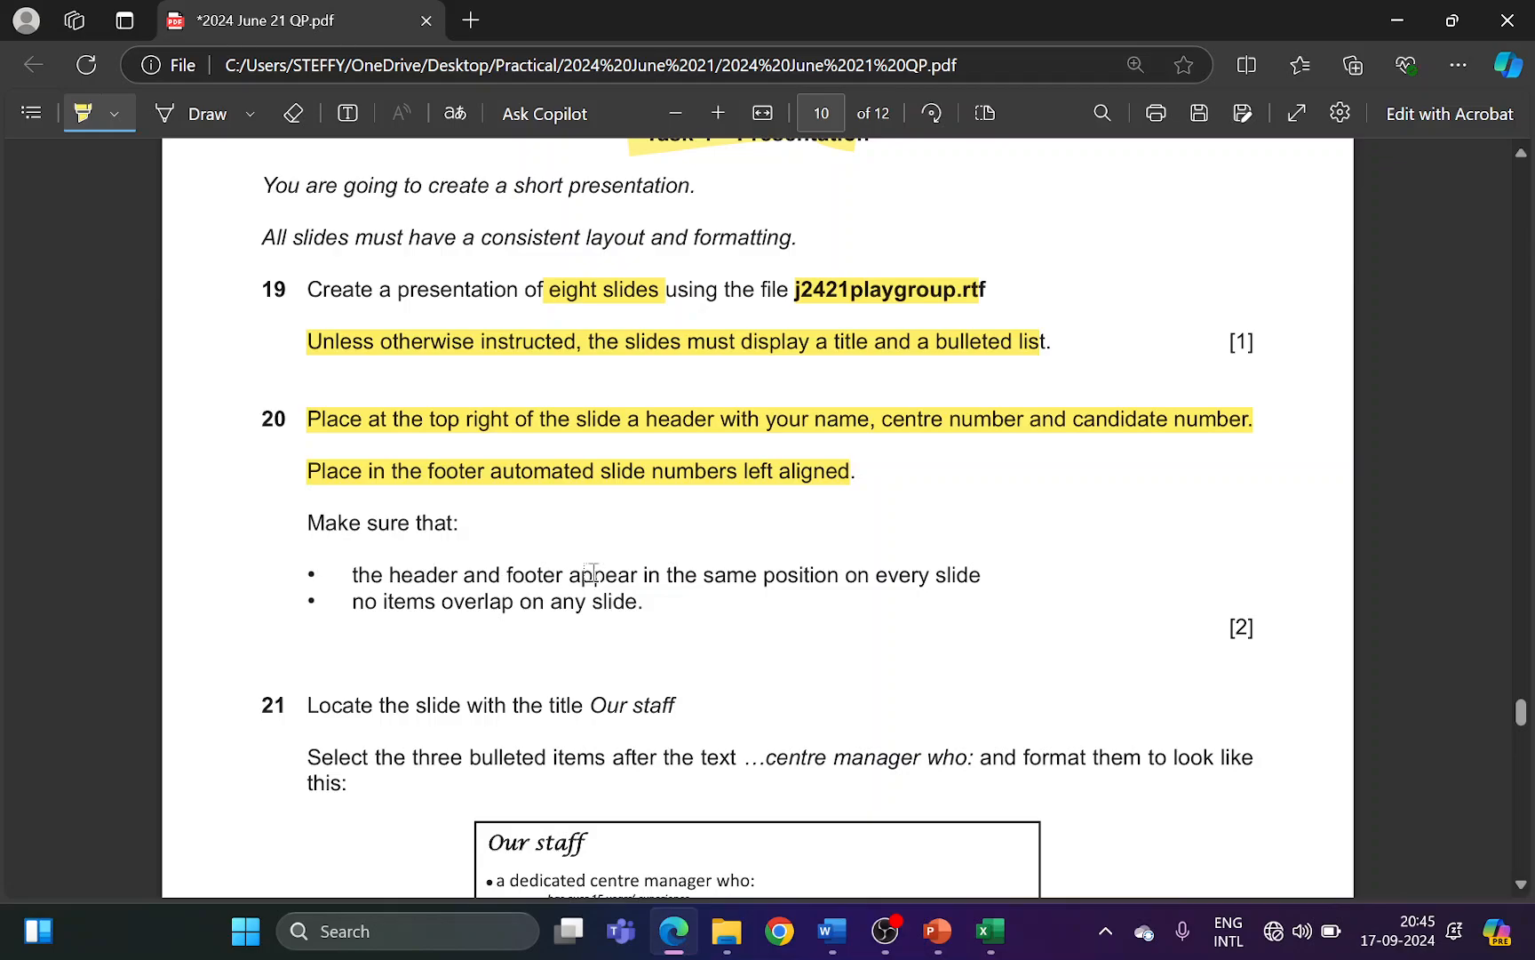
left_click_drag(654, 578, 949, 577)
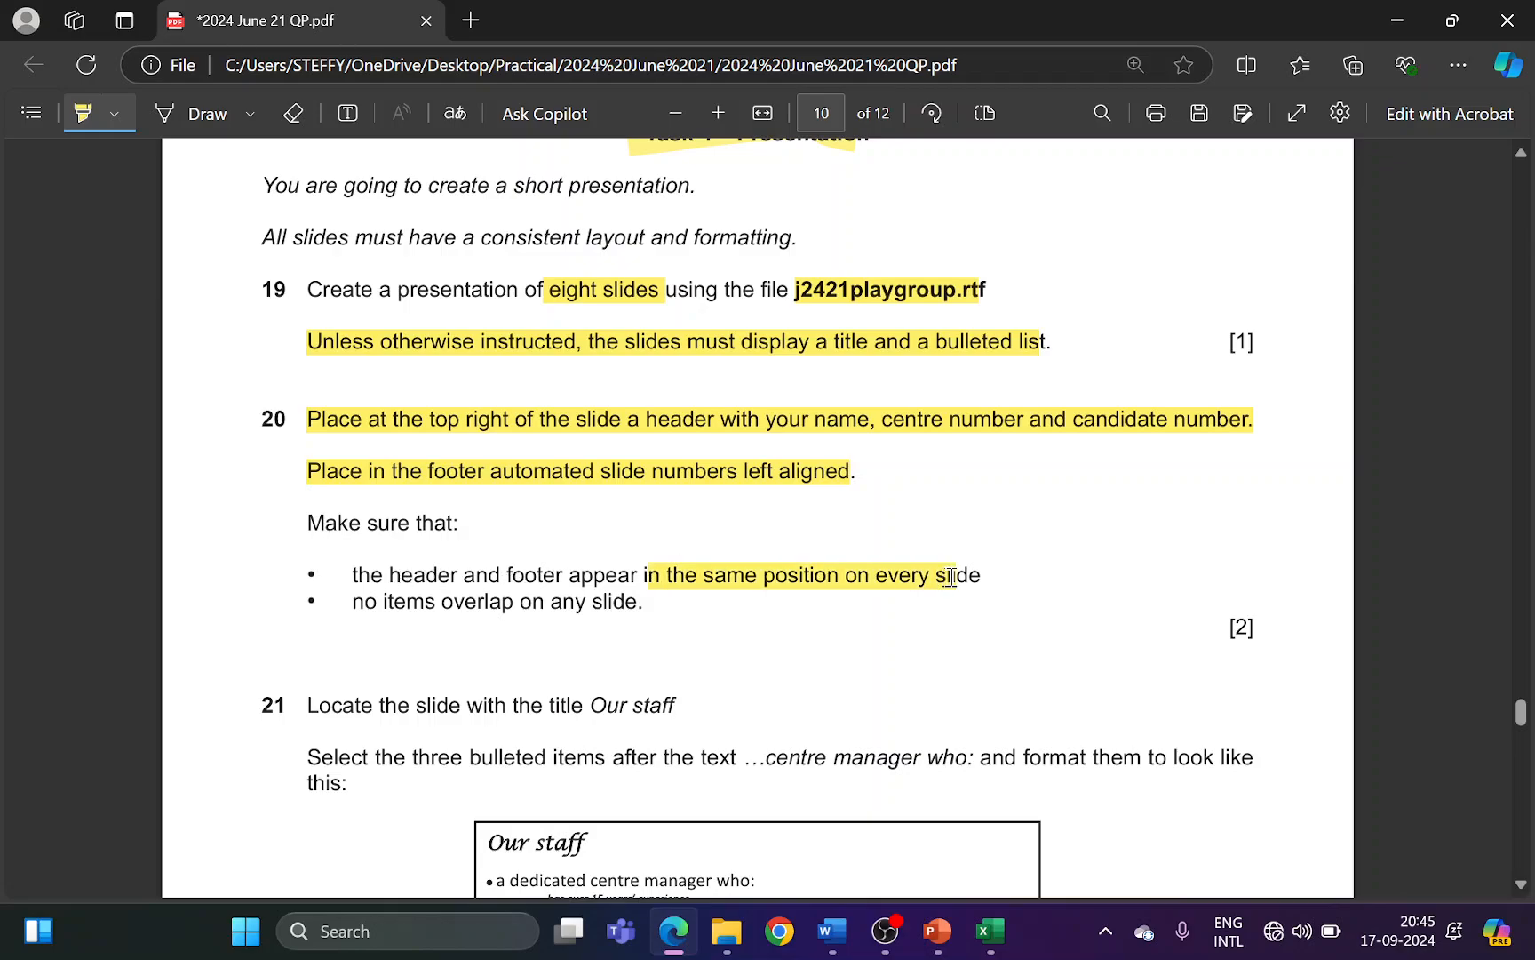
Switch to PowerPoint, open the slide master and delete the date placeholder from the top-level master.
key("alt+Tab")
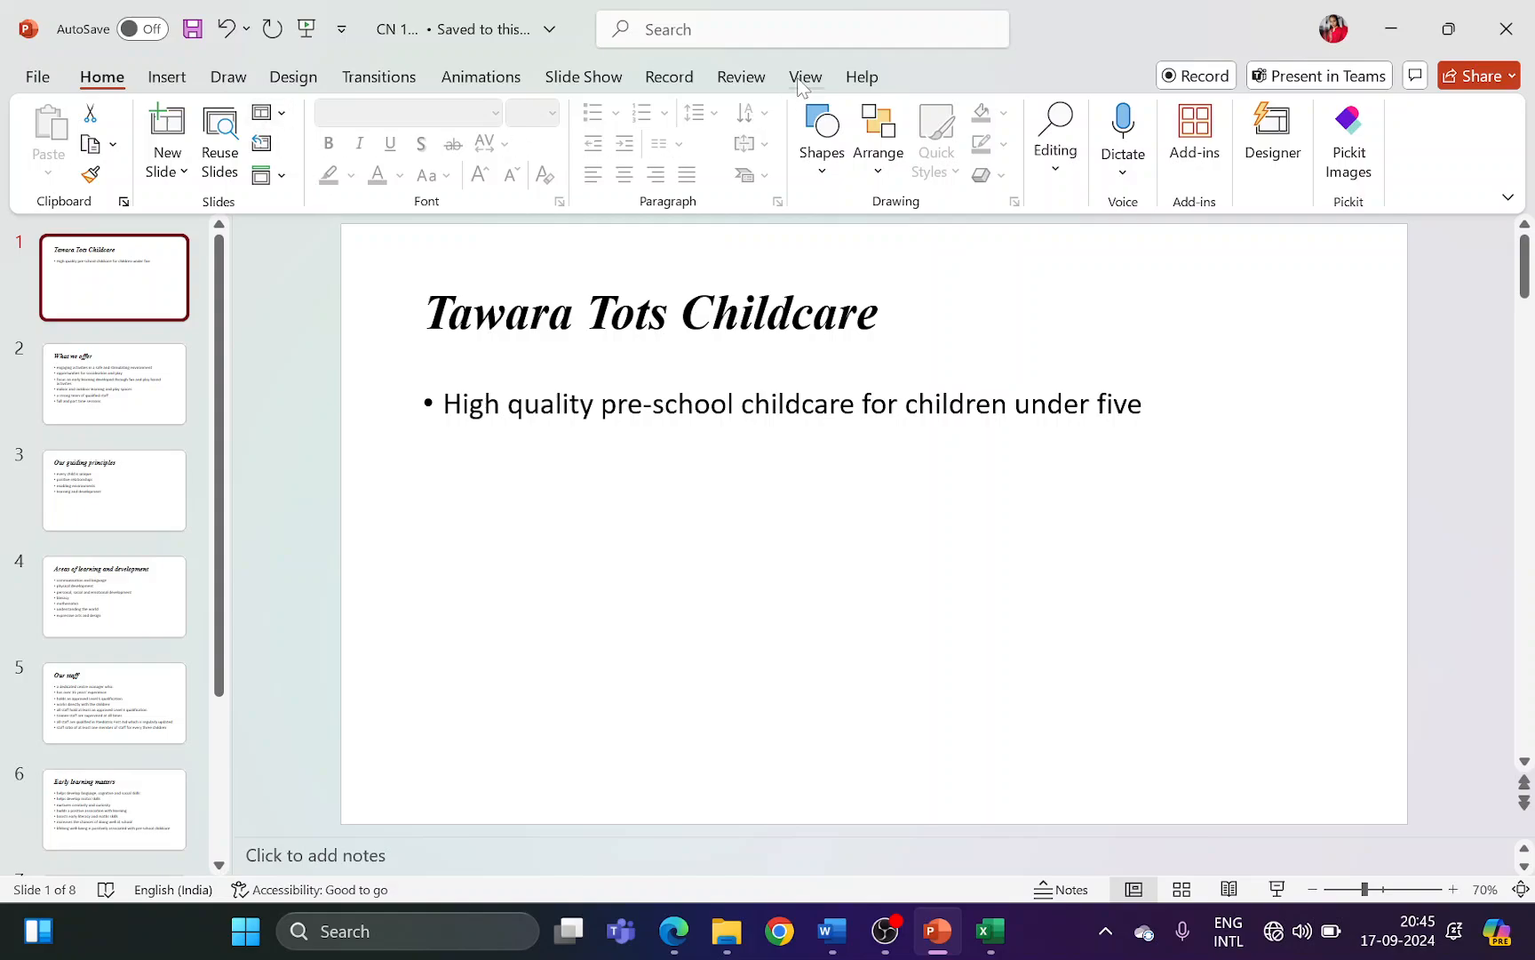
left_click(805, 78)
left_click(354, 151)
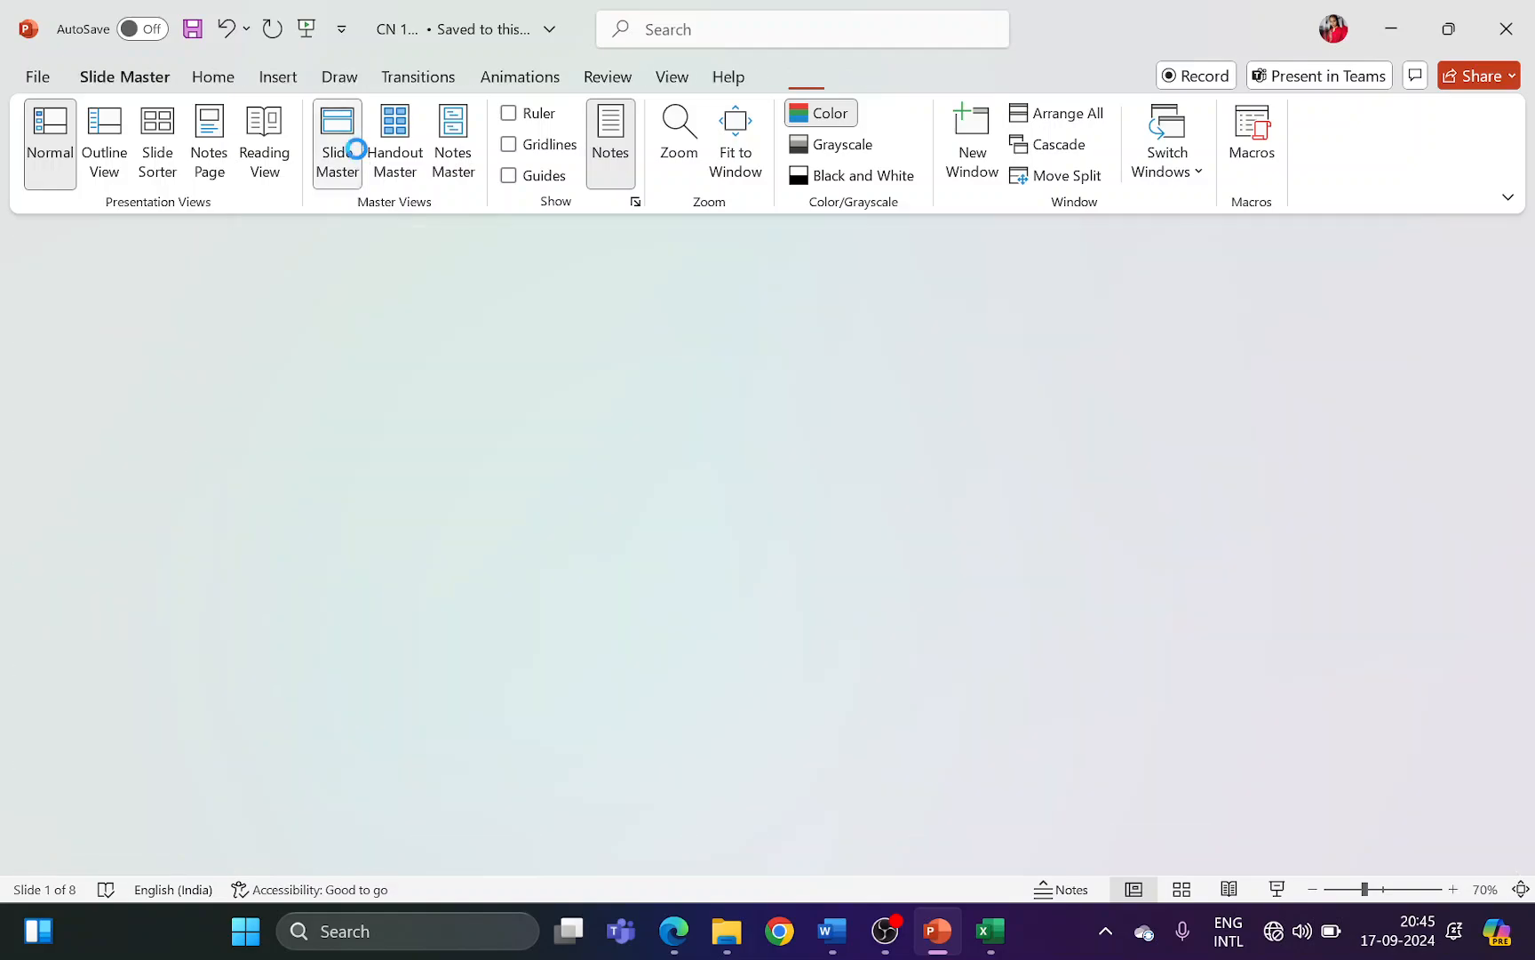
left_click(221, 436)
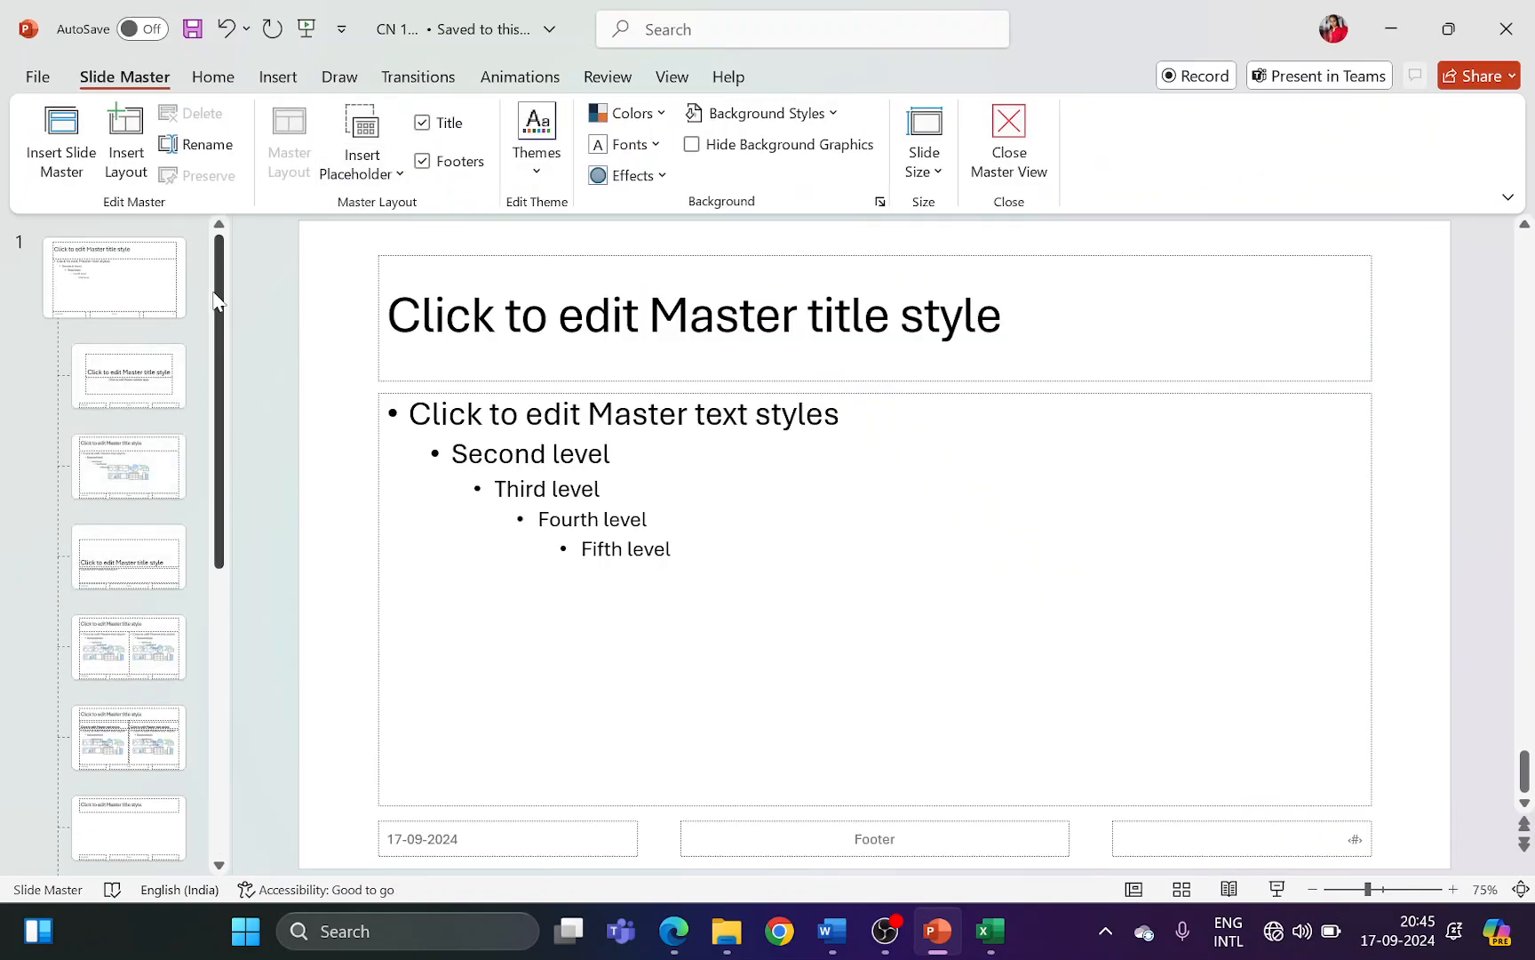
left_click(160, 280)
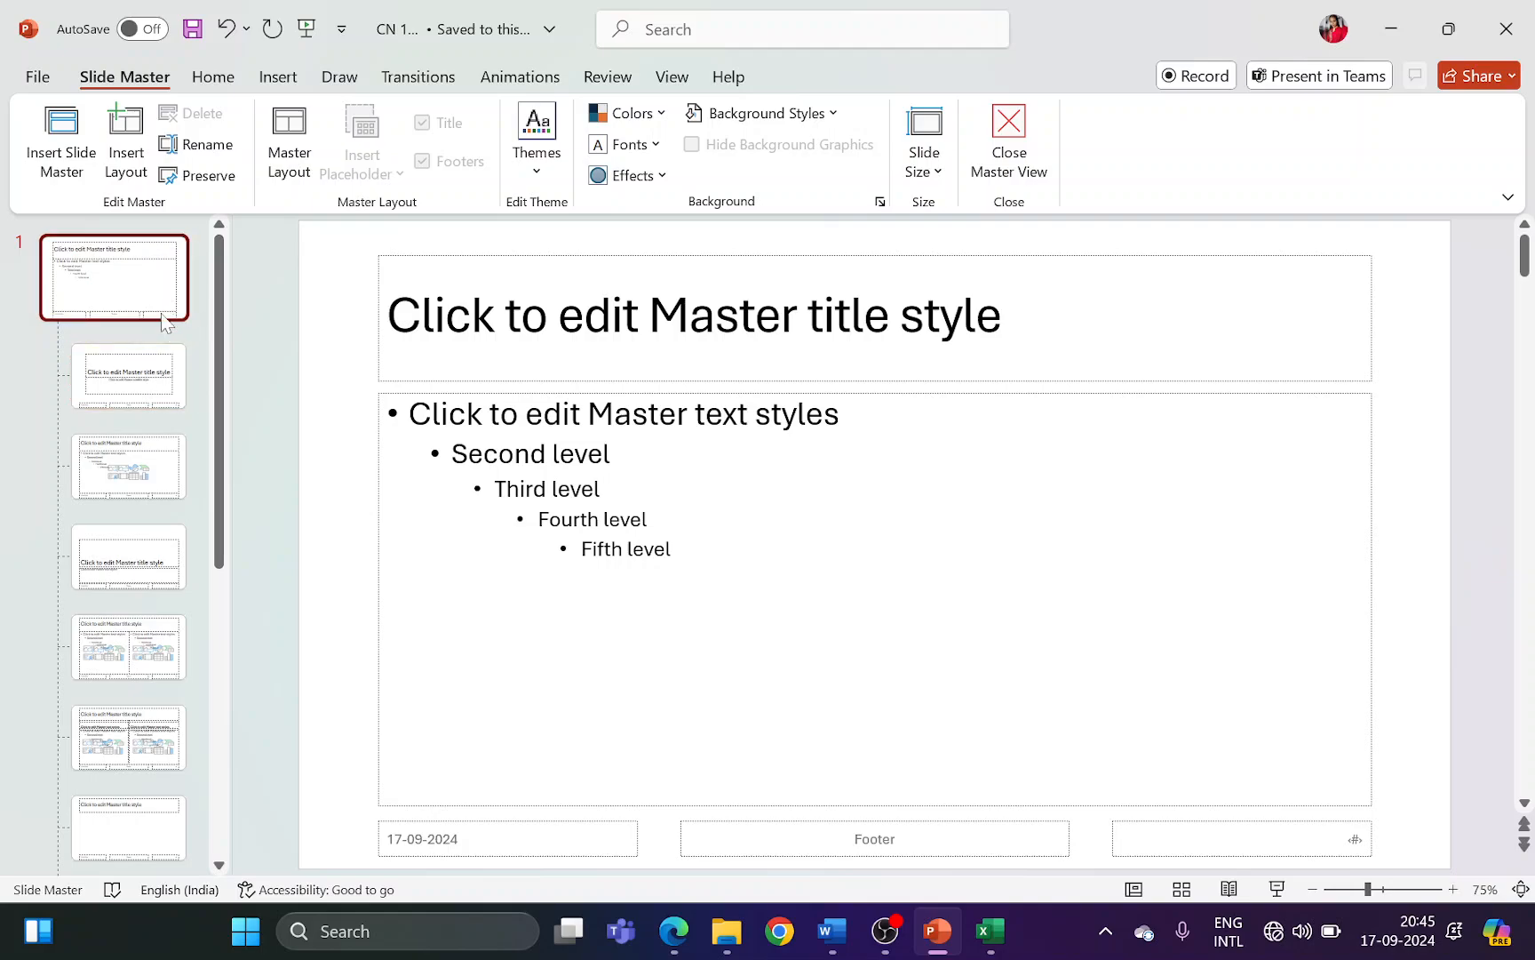
left_click(521, 832)
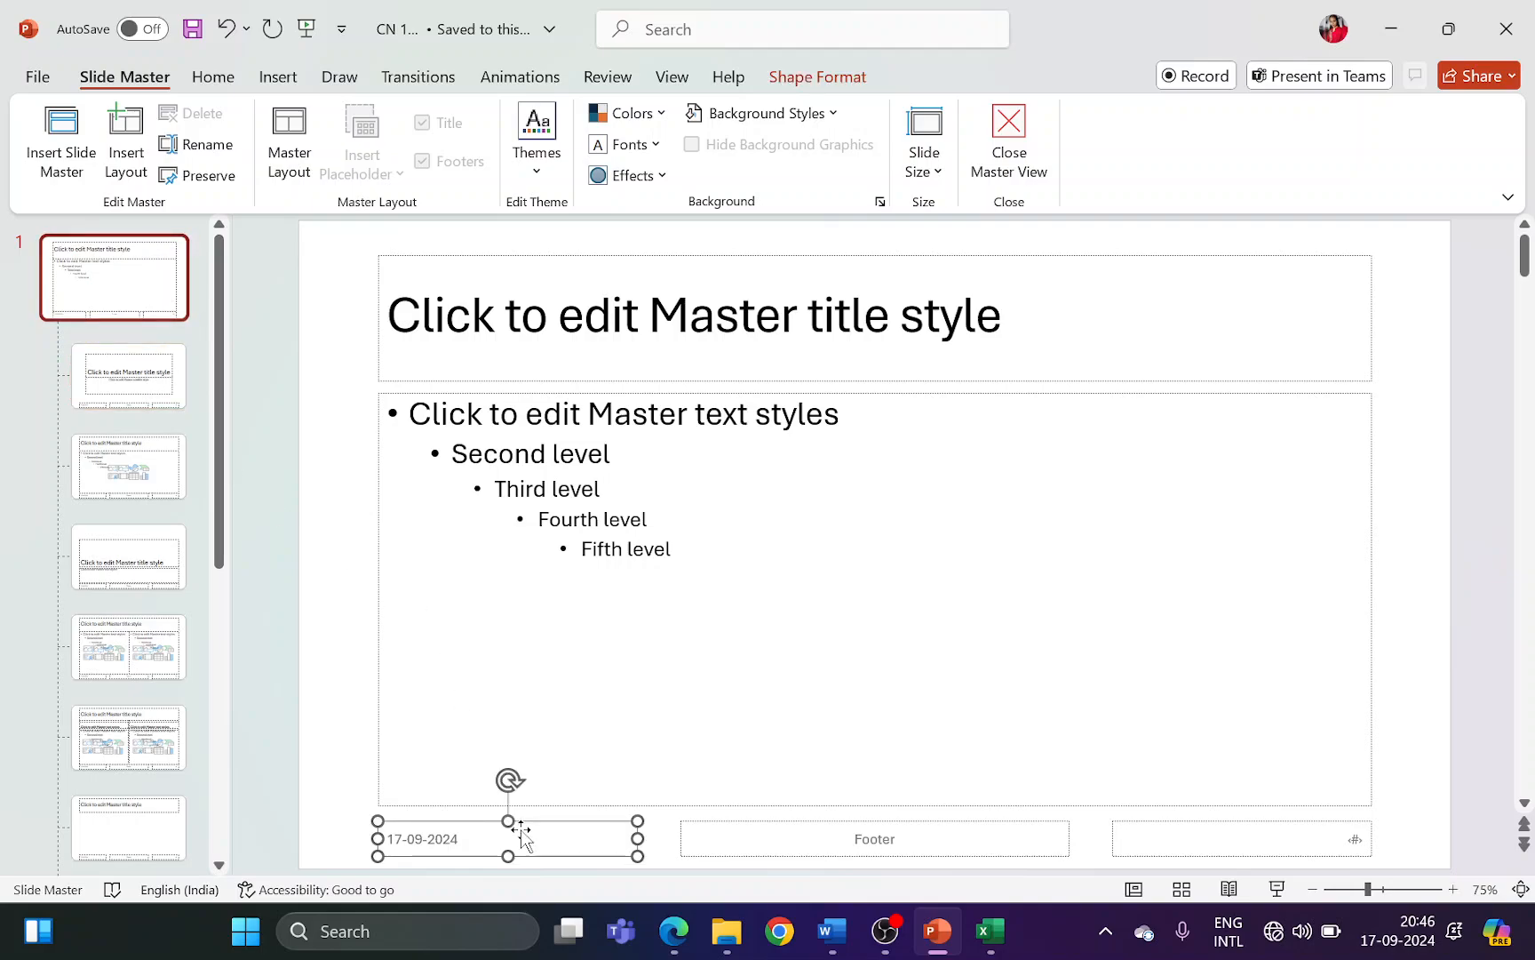
key("Delete")
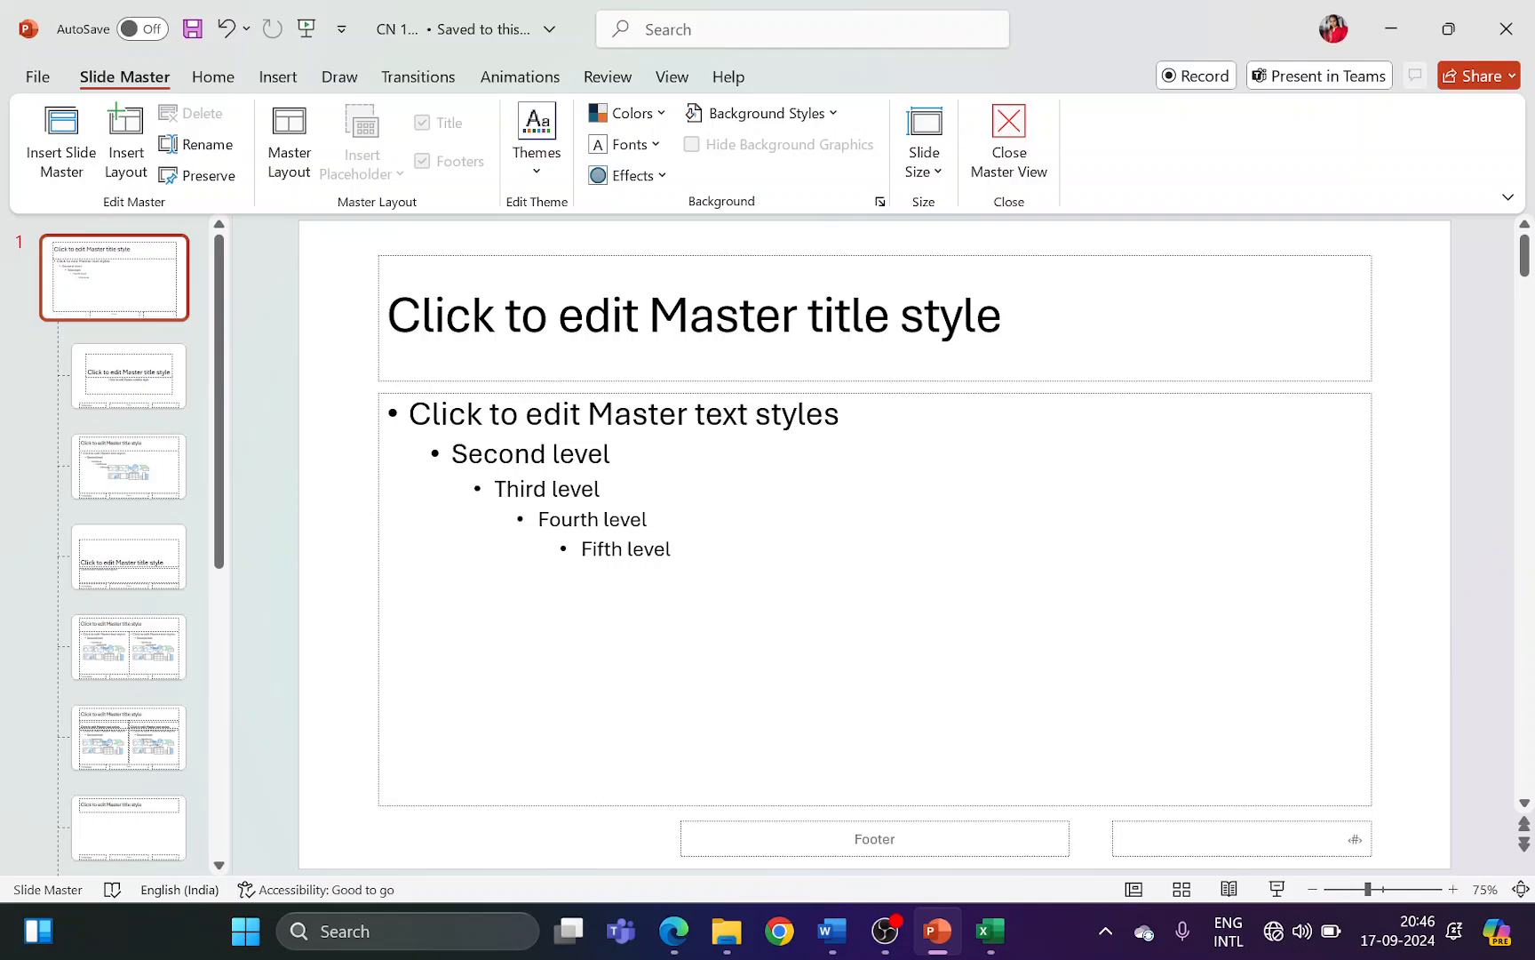
On the master, narrow the footer and slide-number placeholders, placing the footer at the slide's top right and the slide number at its bottom left.
left_click(680, 835)
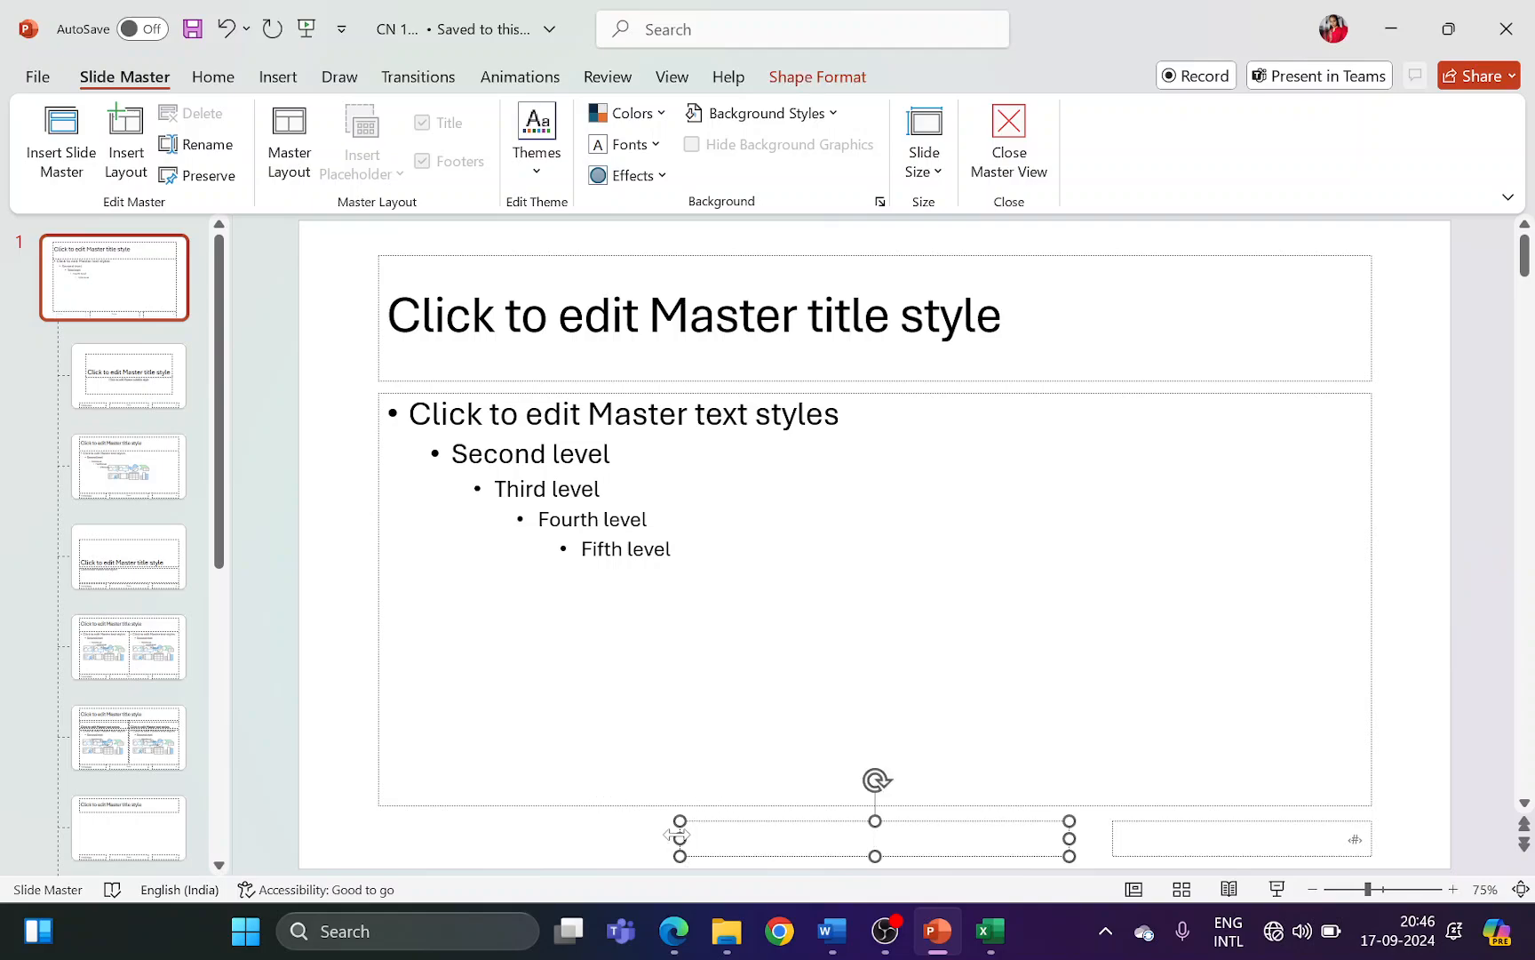
left_click(640, 840)
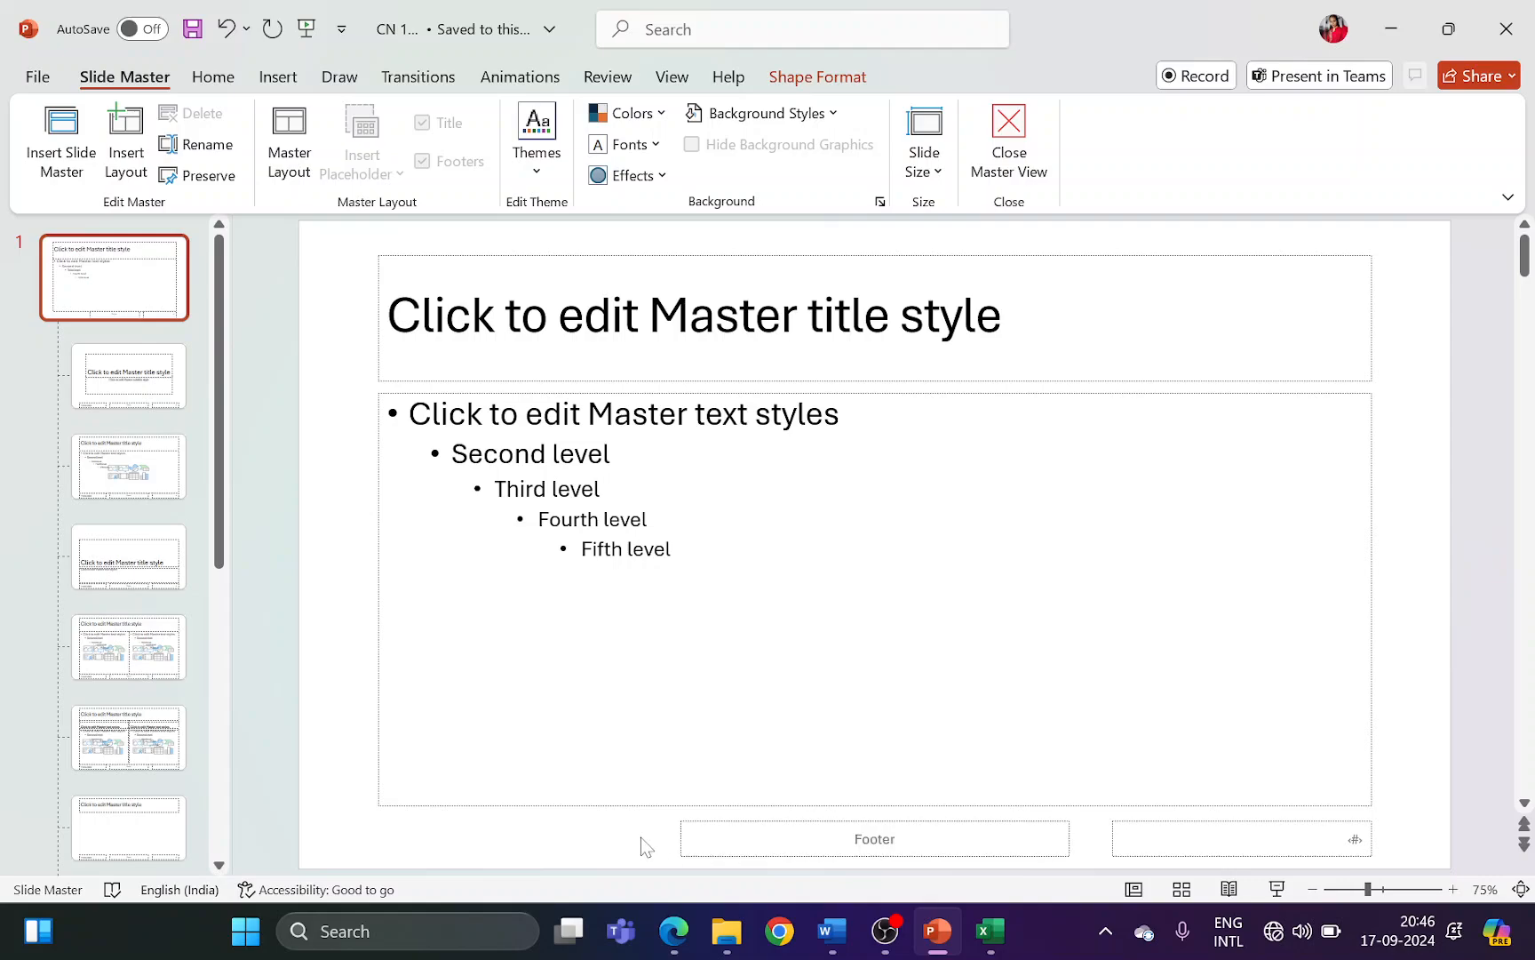
left_click(680, 835)
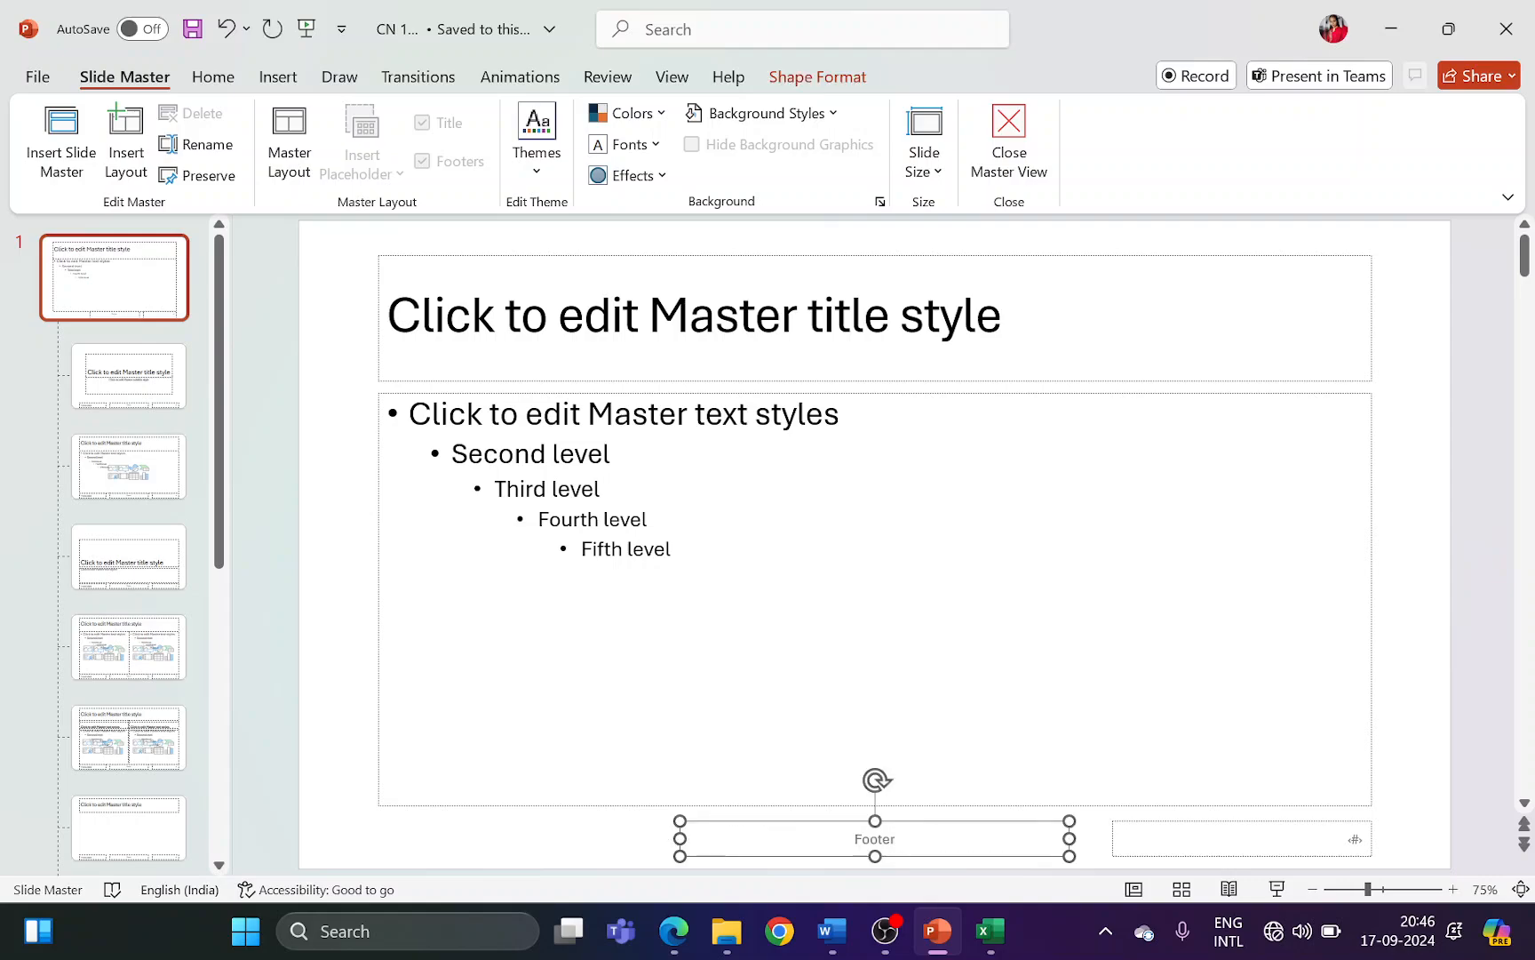
left_click_drag(703, 826, 1215, 254)
left_click(1232, 828)
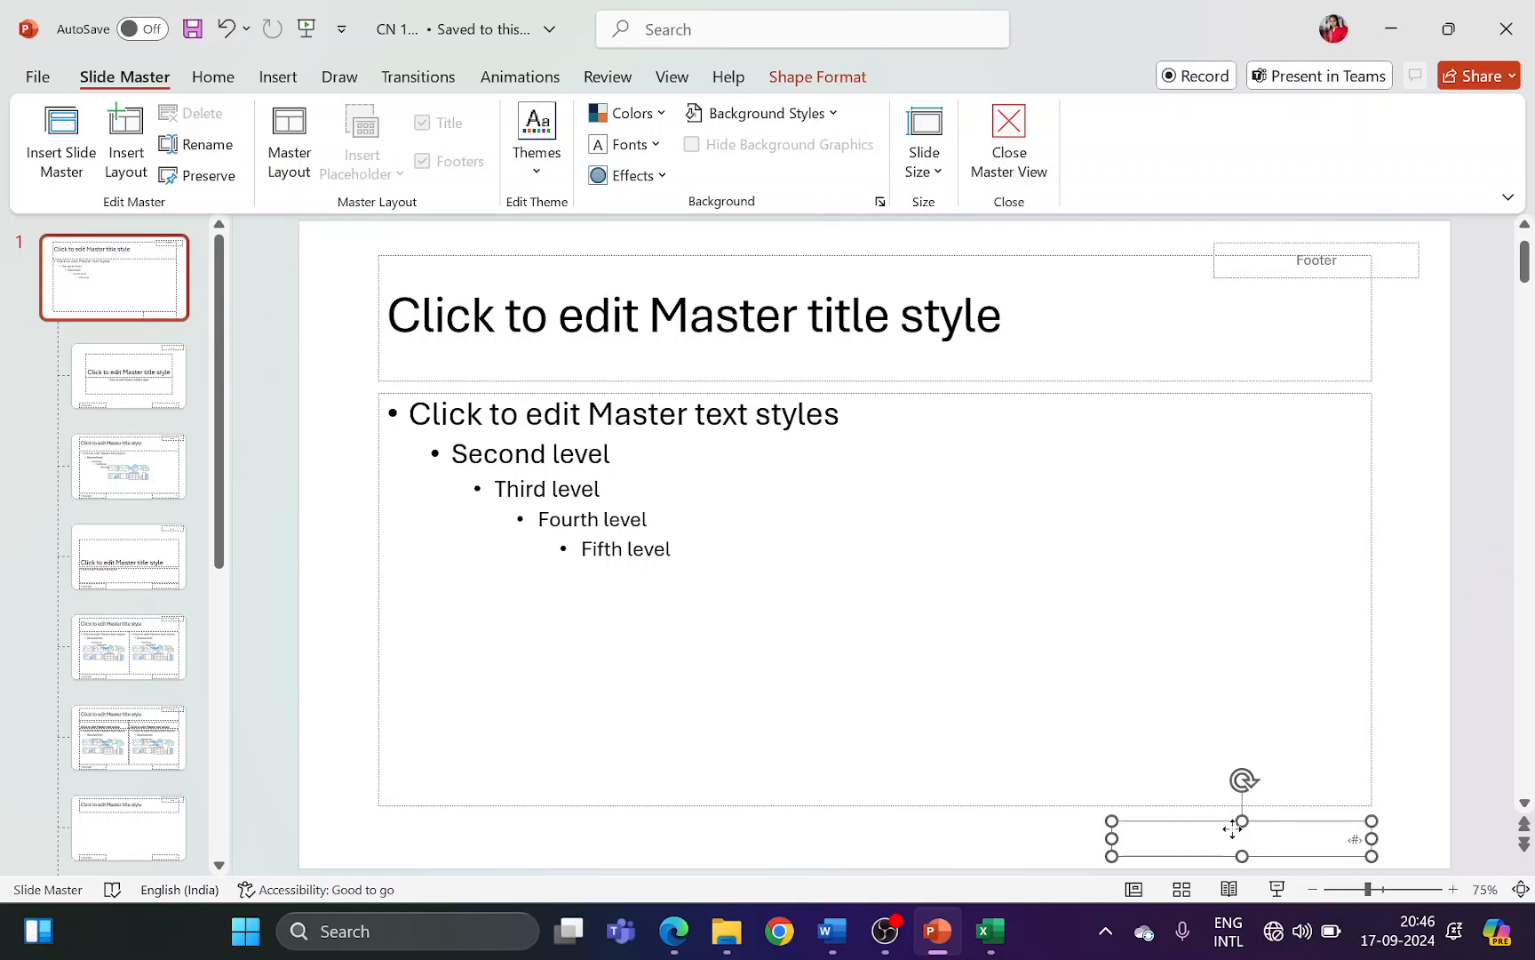
left_click_drag(1112, 836, 329, 829)
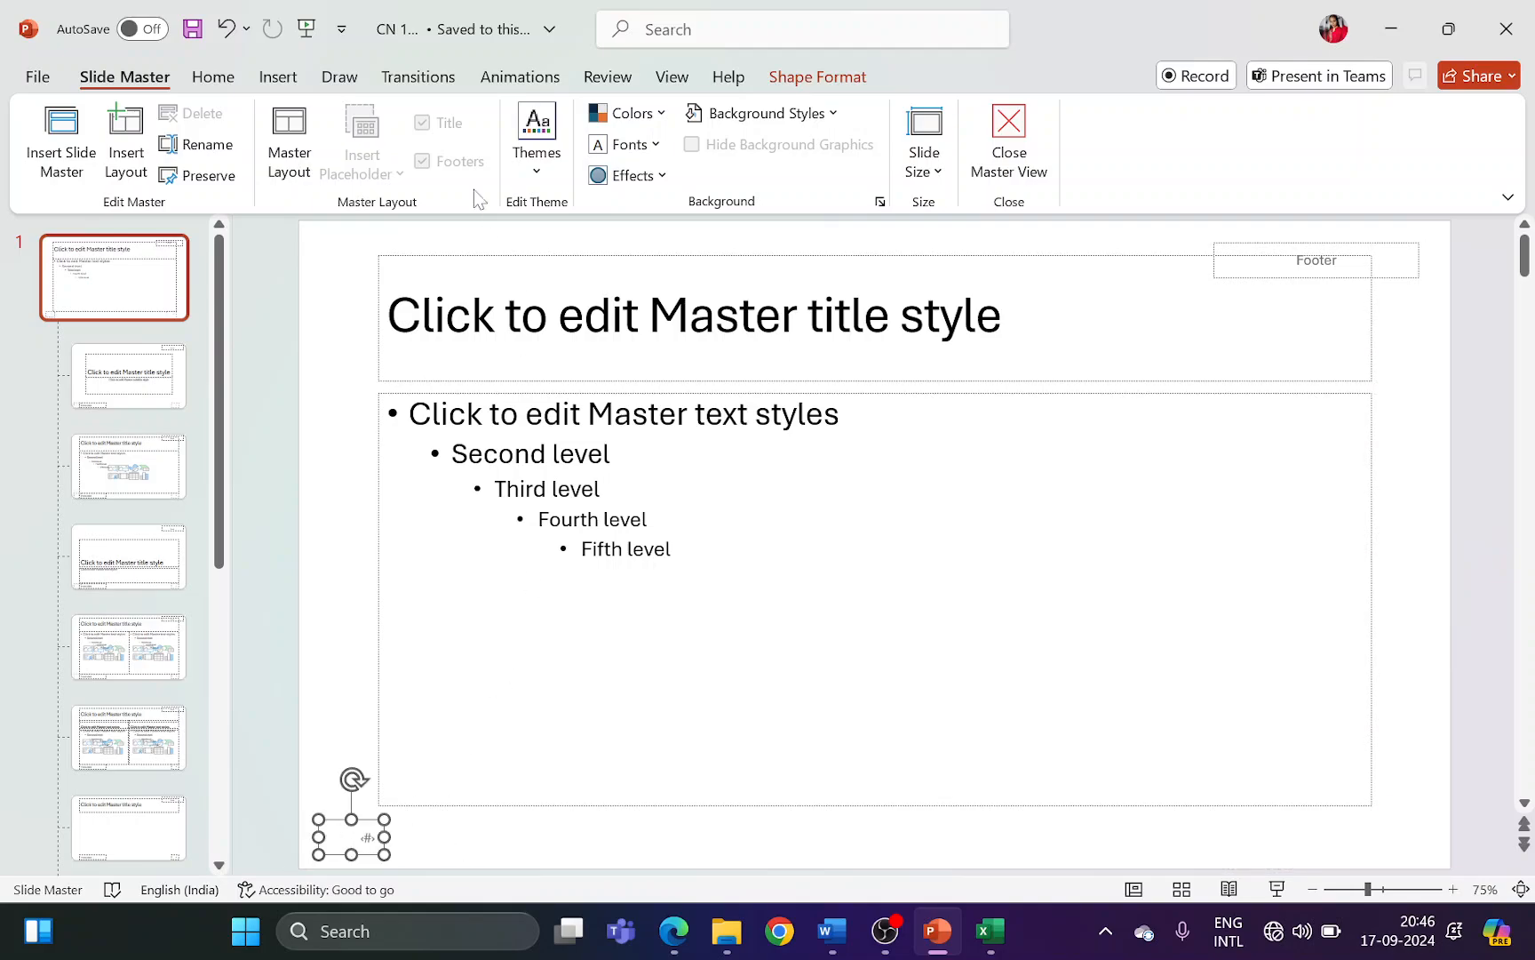
Turn on the slide number and footer for all slides, entering the name and candidate details as the footer text.
left_click(278, 77)
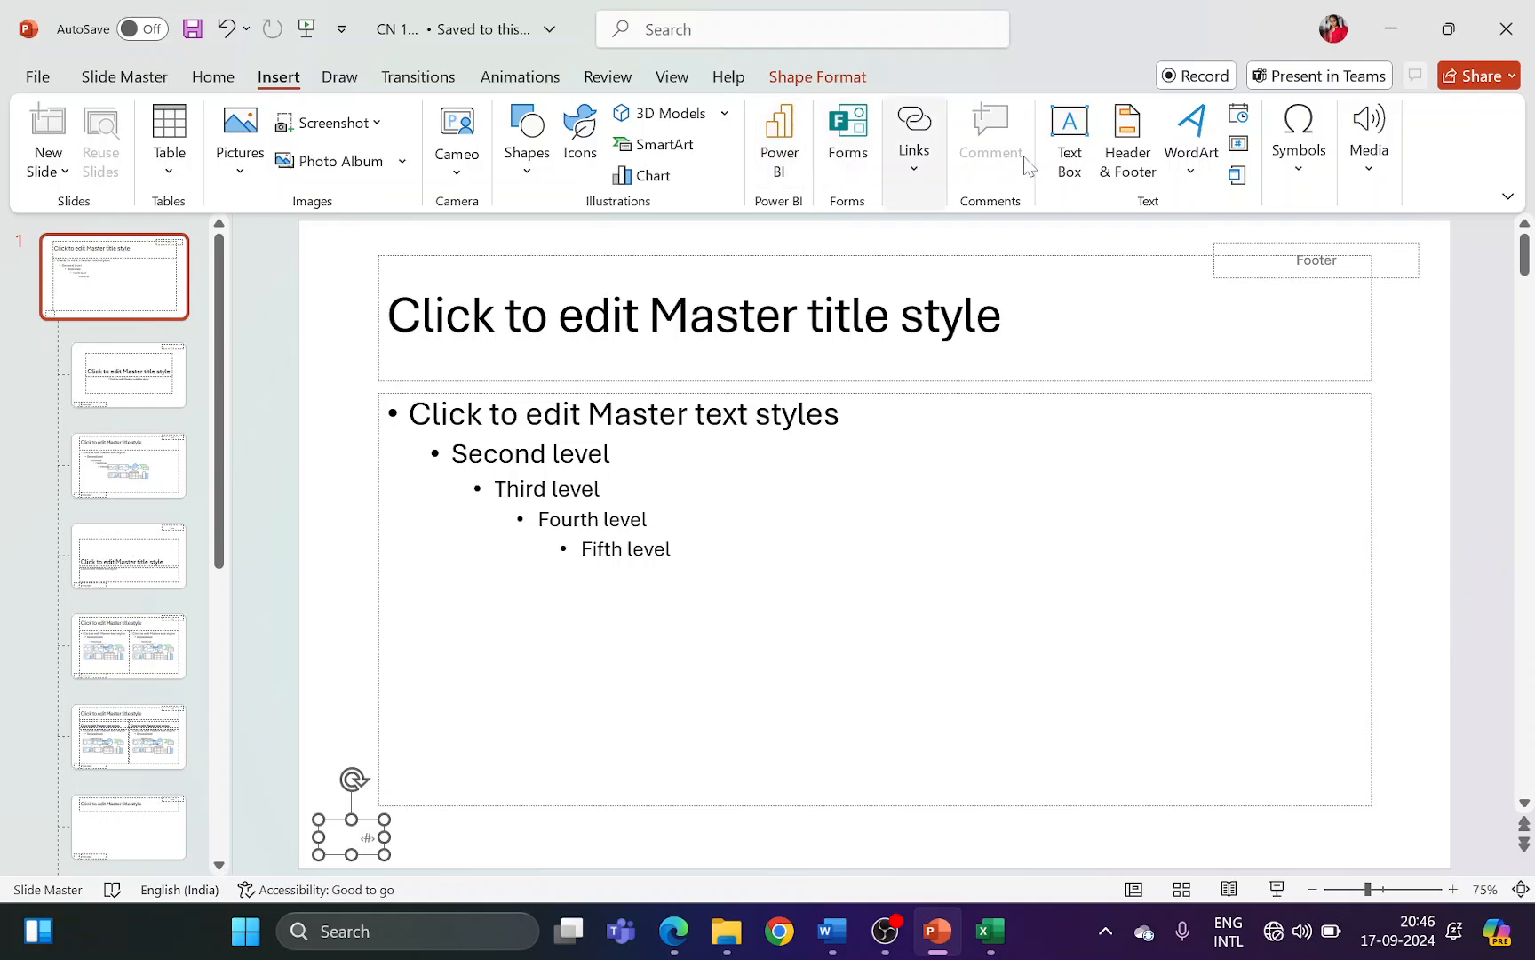
left_click(1129, 162)
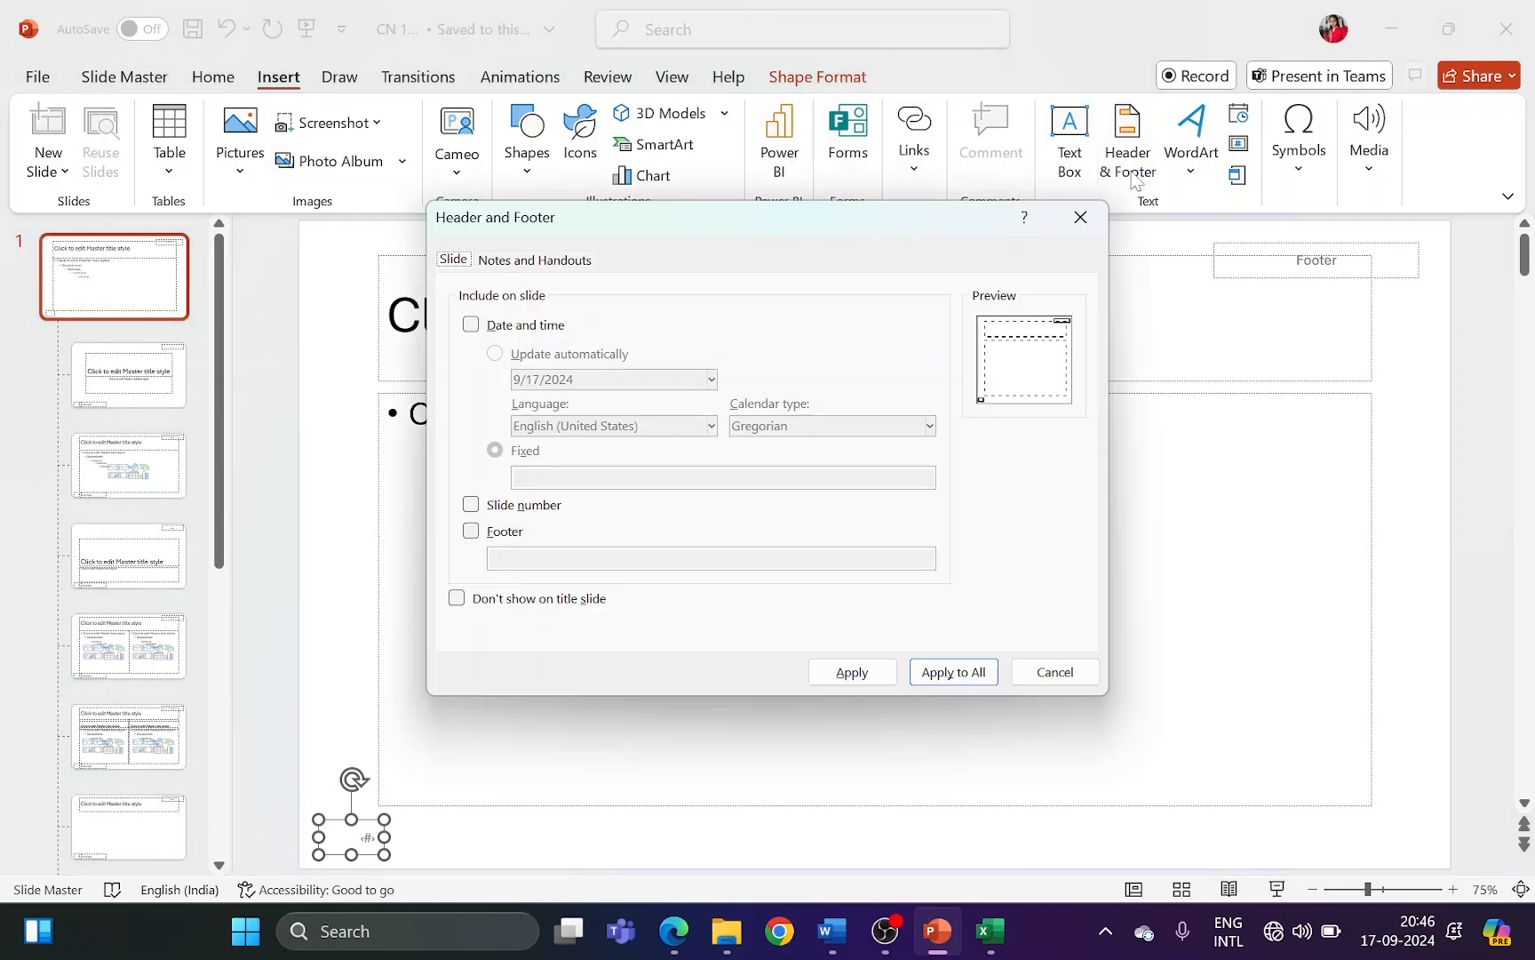
left_click(471, 504)
left_click(489, 532)
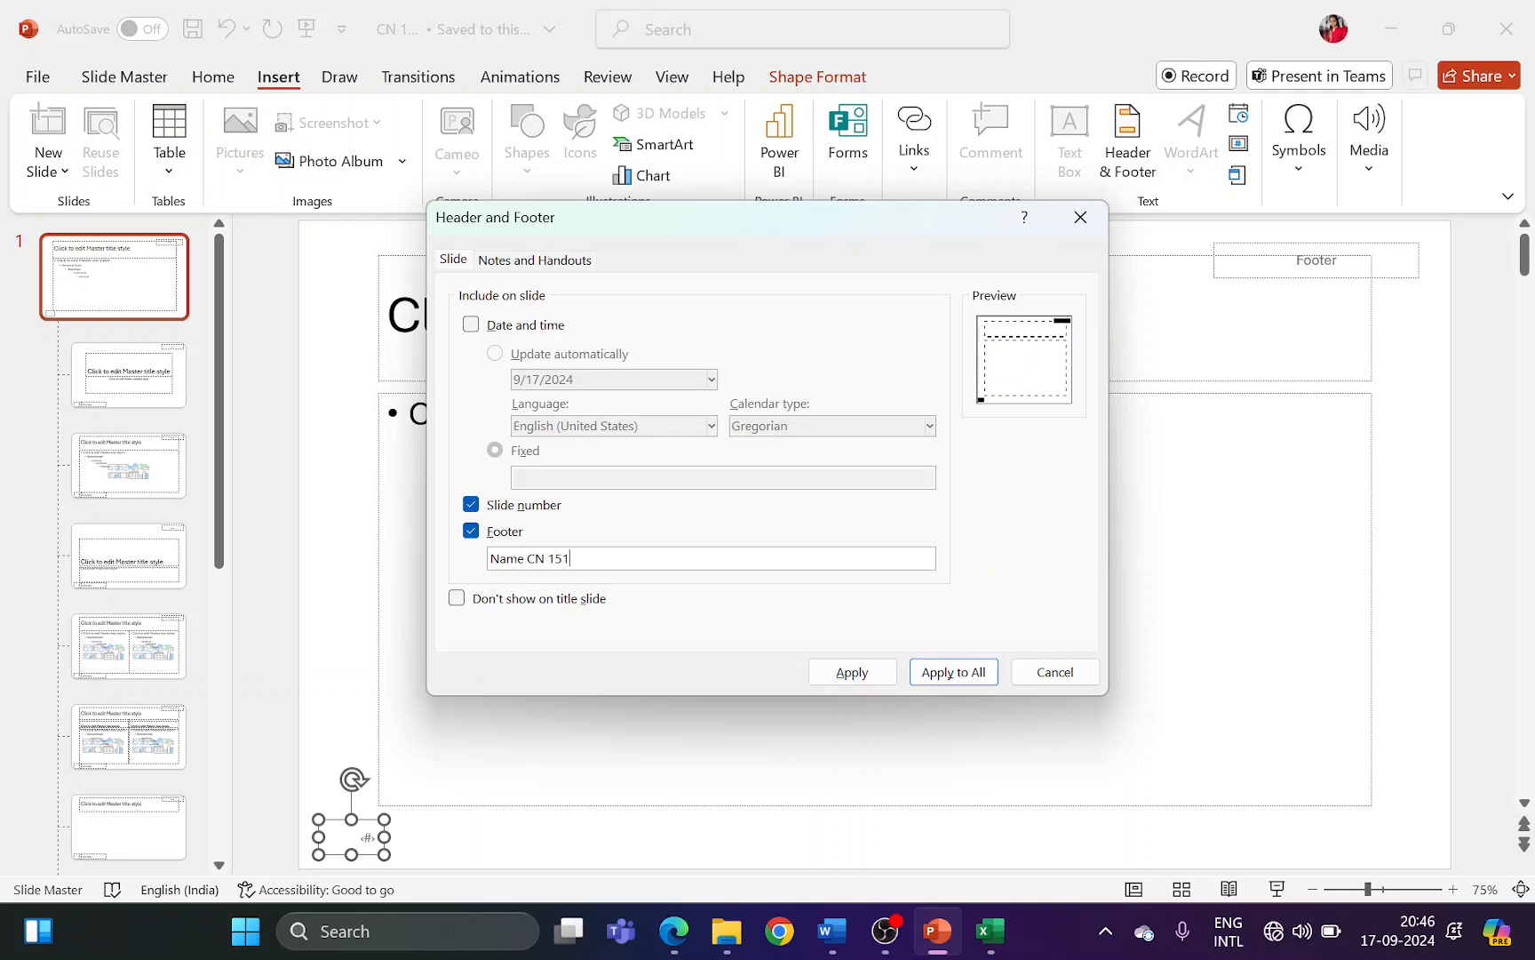
left_click(949, 675)
Make the master's slide number black and enlarge its text by two size increments.
left_click(155, 82)
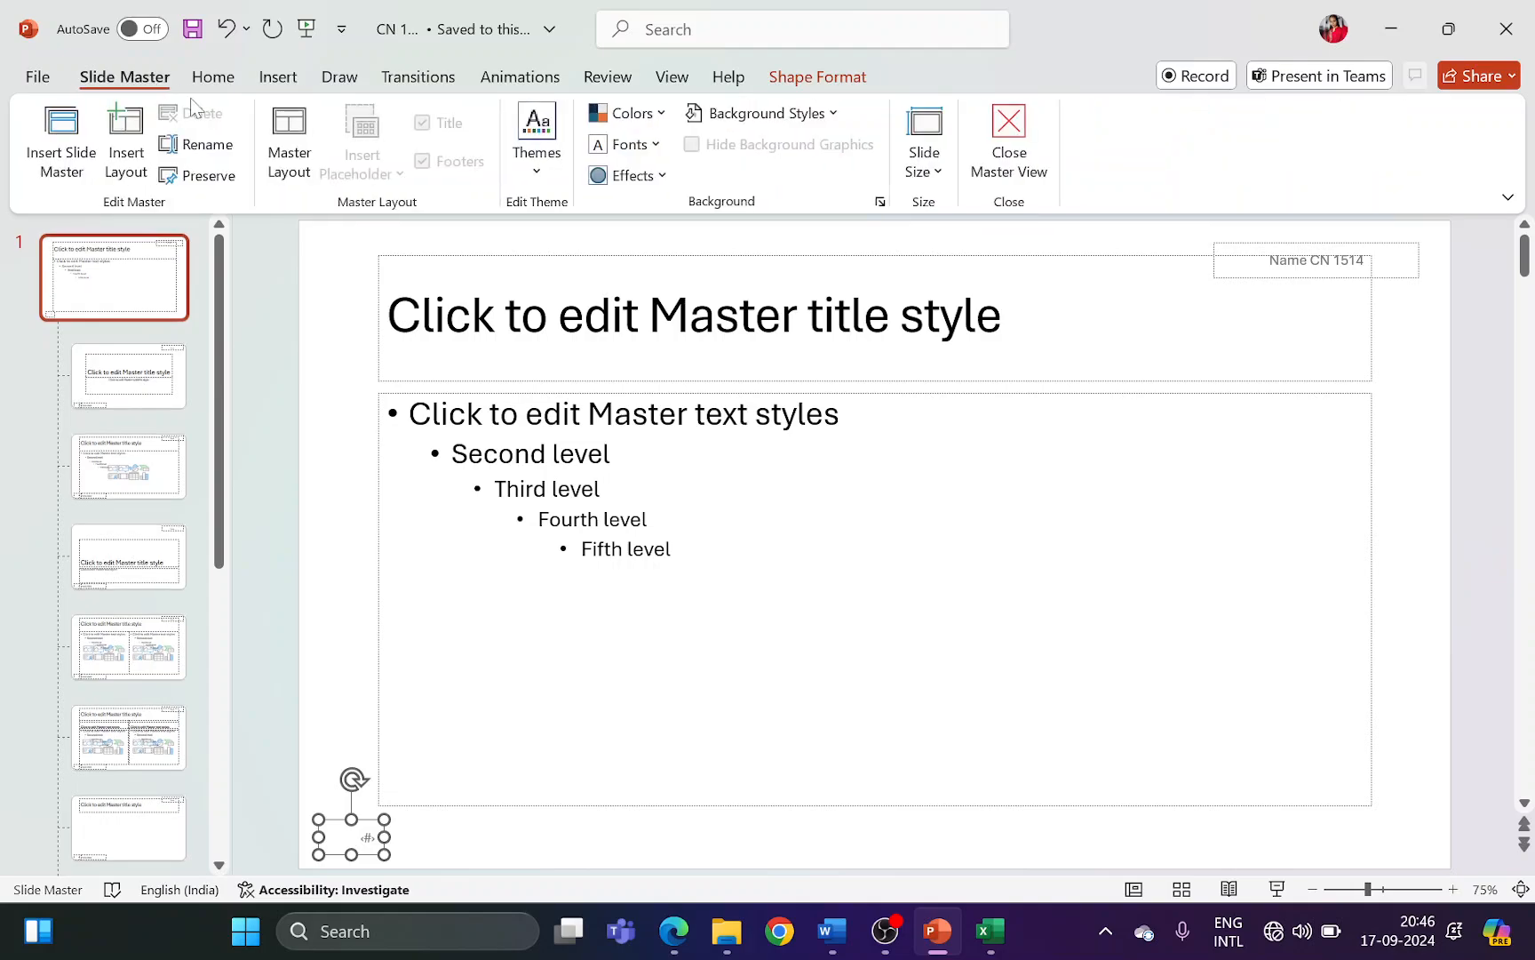
left_click(213, 78)
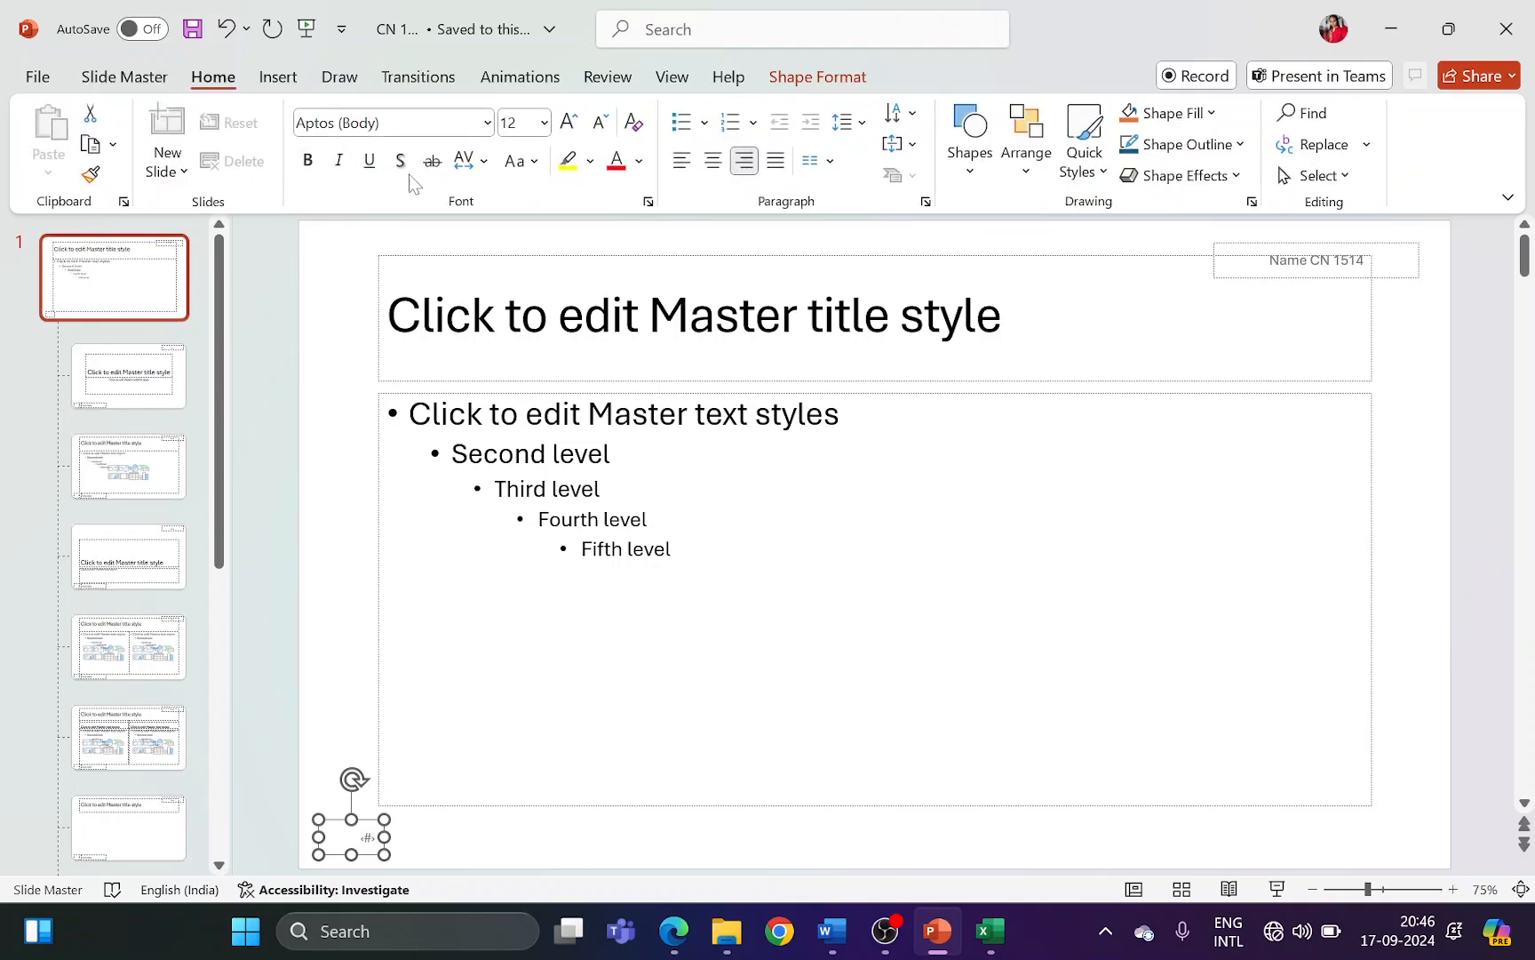
left_click(639, 161)
left_click(634, 273)
left_click(570, 124)
left_click(569, 125)
Enlarge the master's header text to 16 pt in black and shift its box closer to the slide's top-right corner.
left_click(1247, 267)
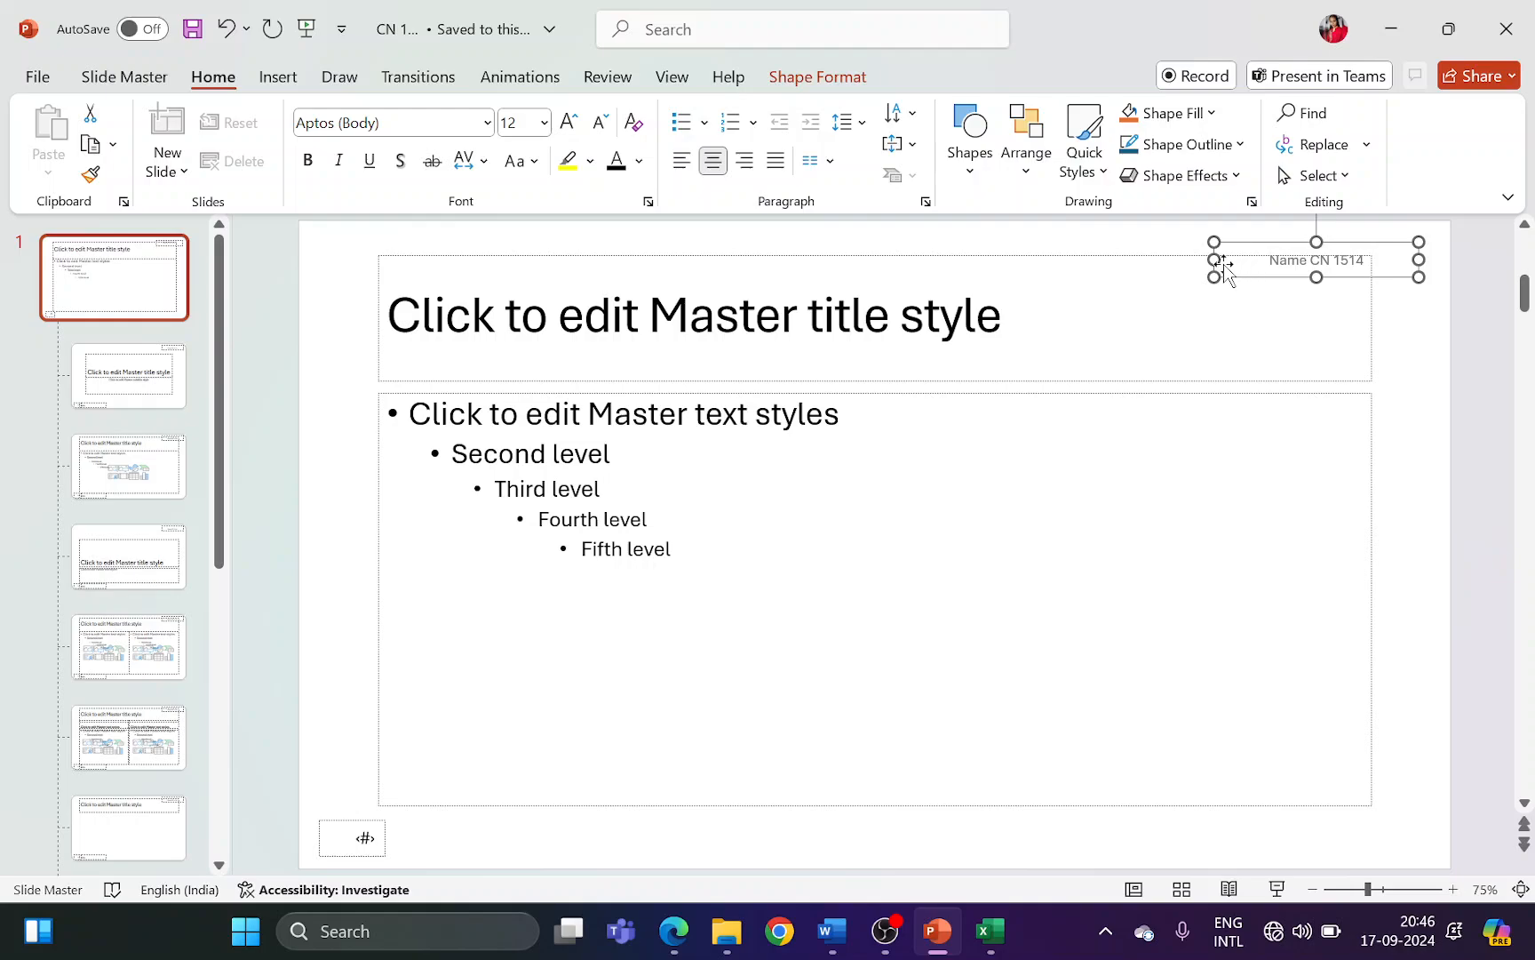
left_click(570, 123)
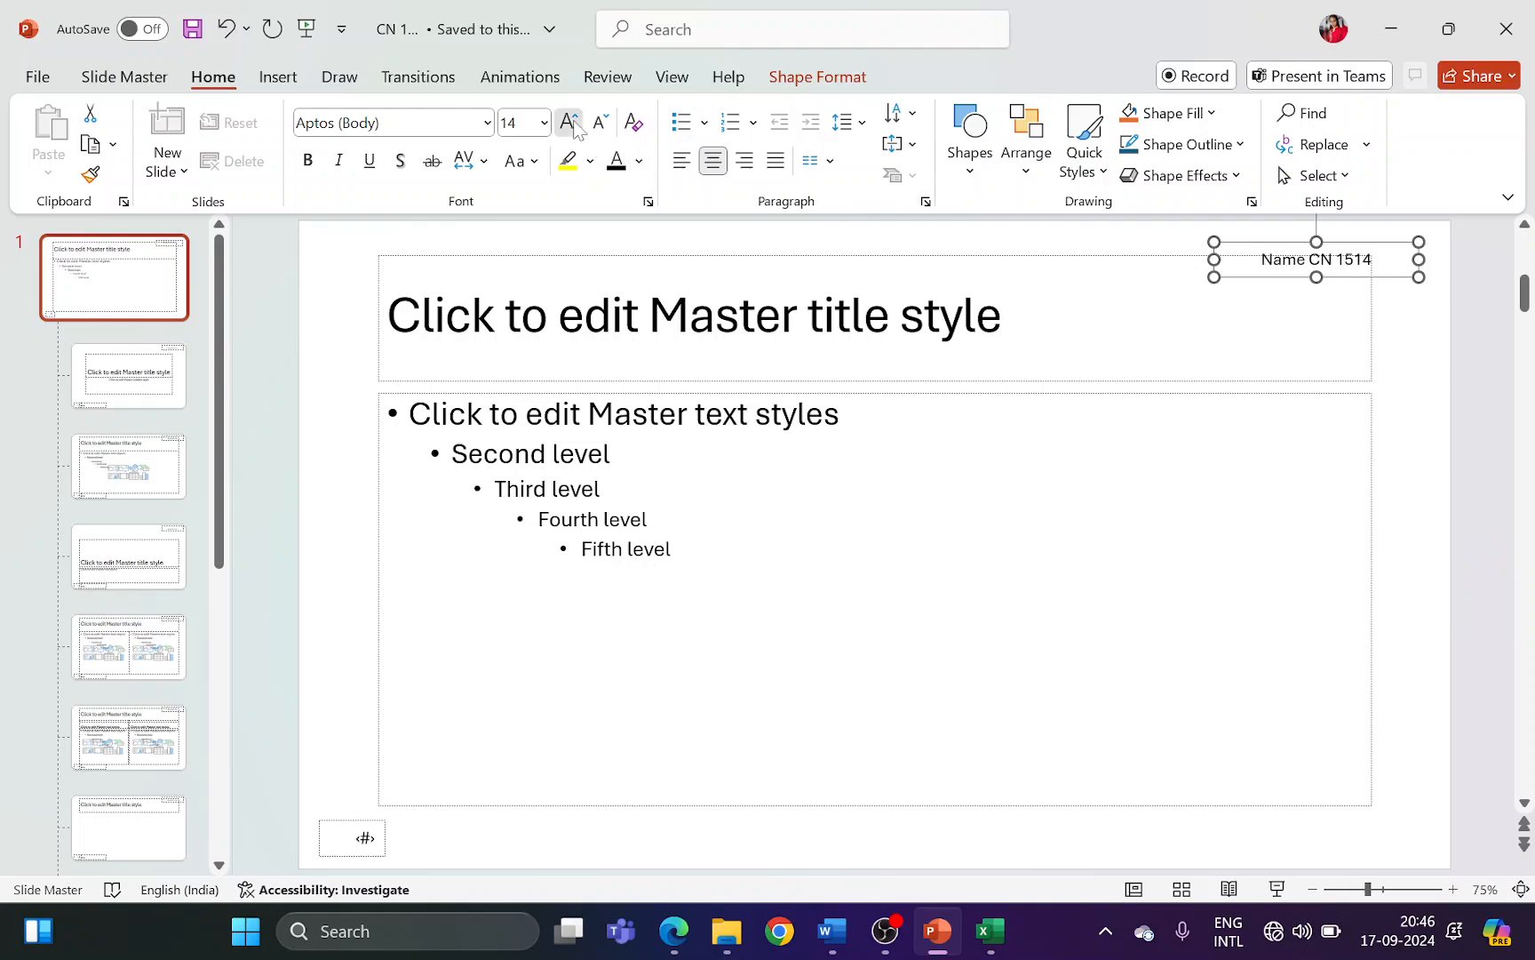
left_click(569, 122)
left_click_drag(1368, 274, 1388, 262)
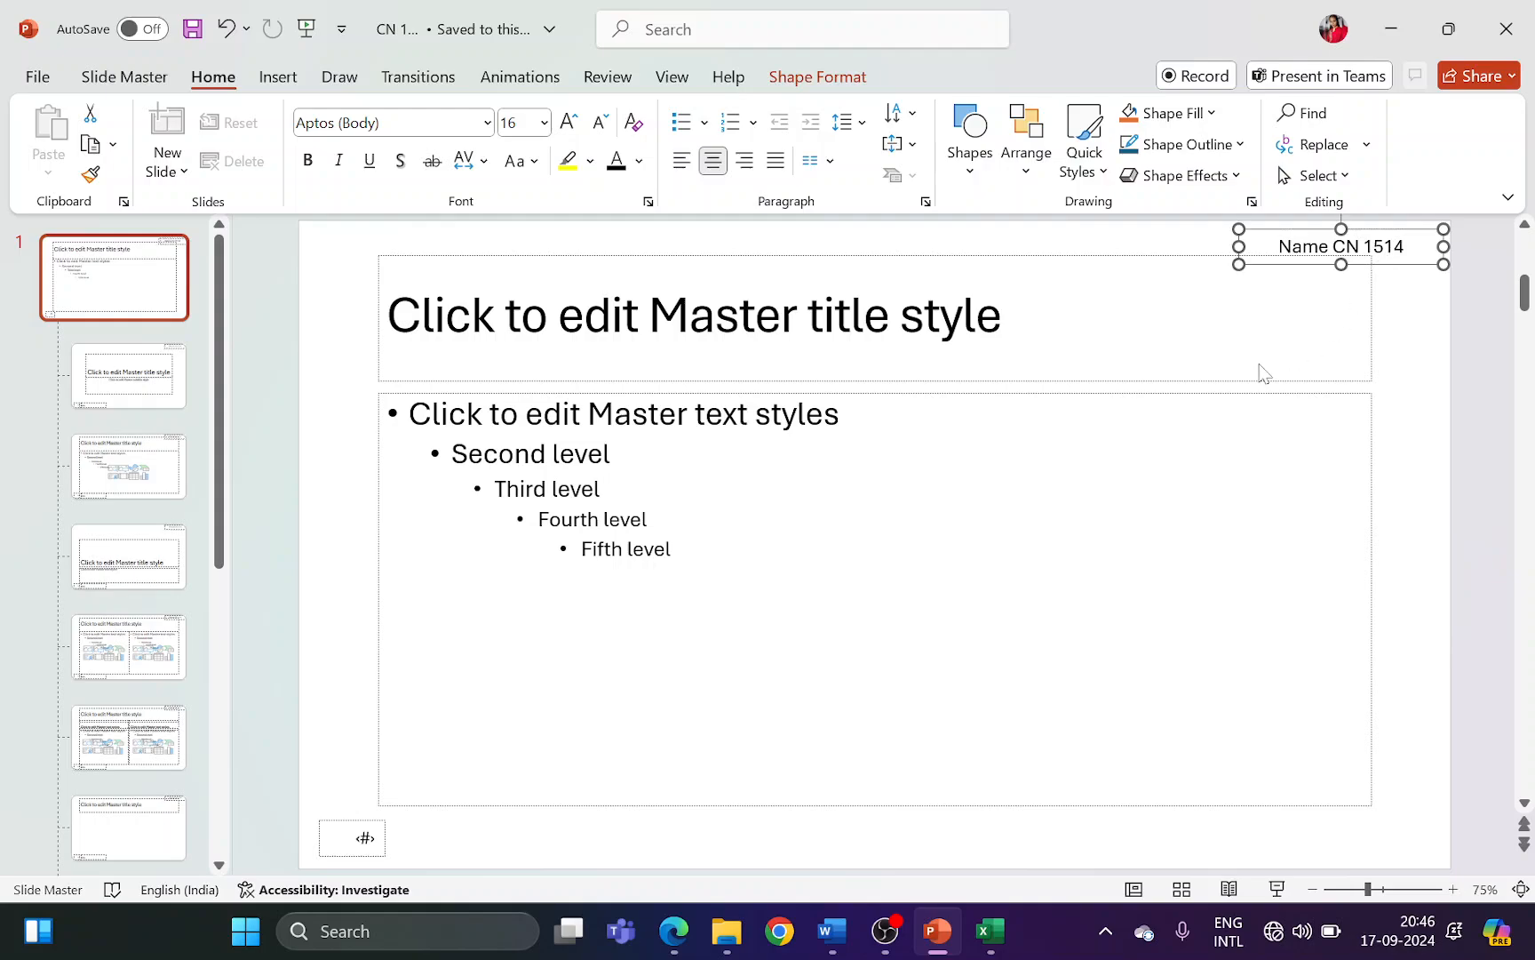
In the question paper in Edge, highlight question 20's "no items overlap on any slide" requirement, then return to PowerPoint.
key("alt+Tab")
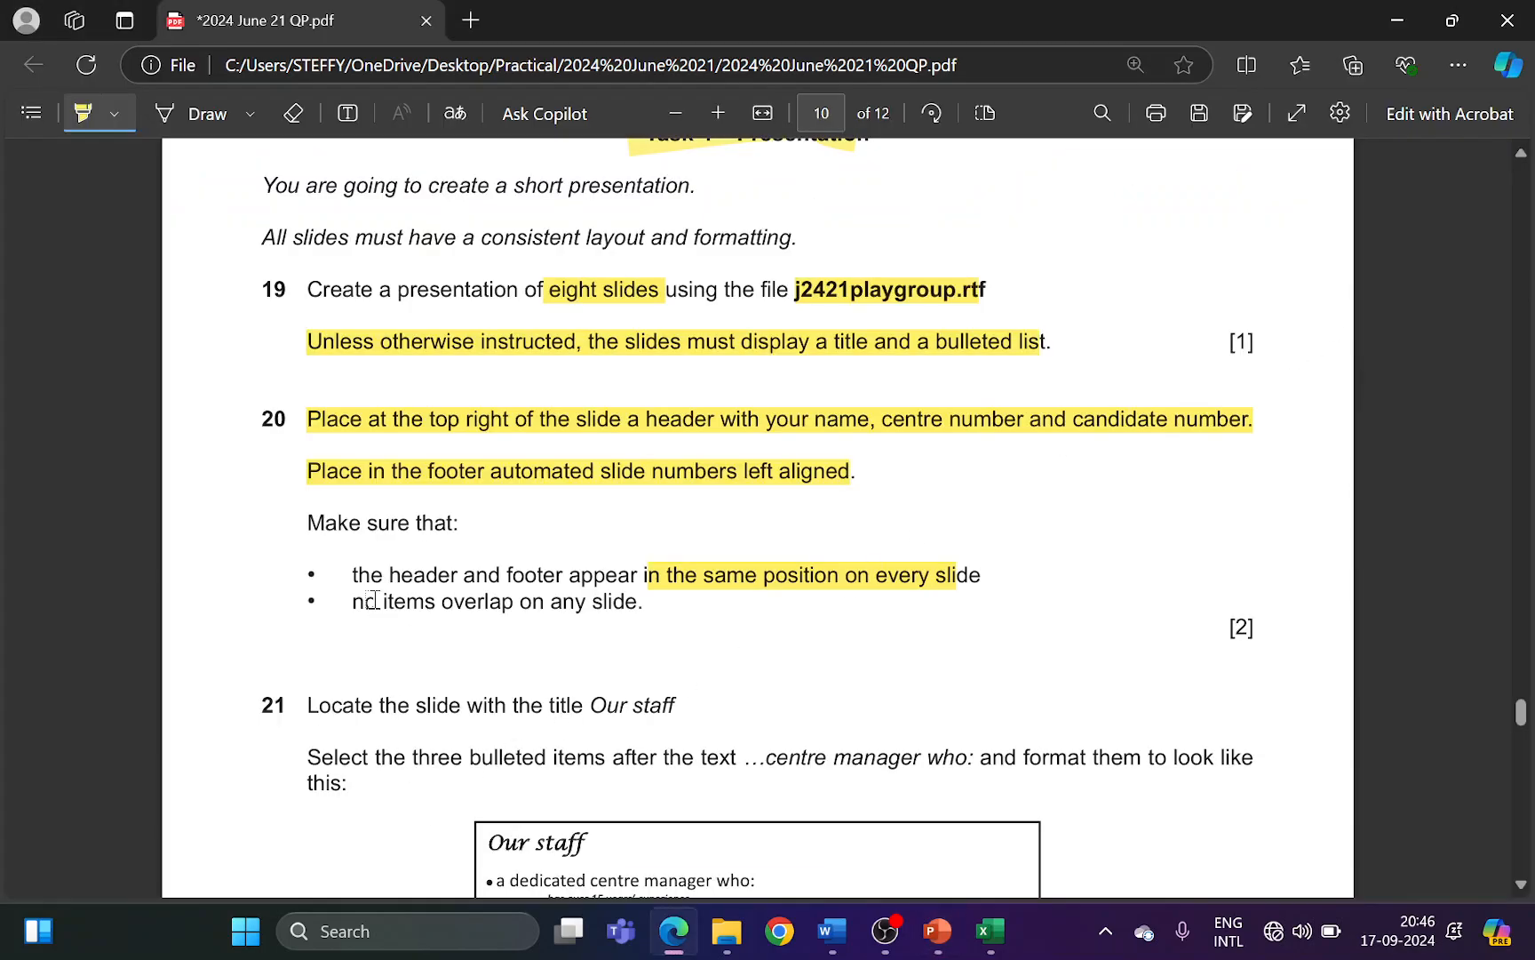
left_click_drag(374, 602, 615, 604)
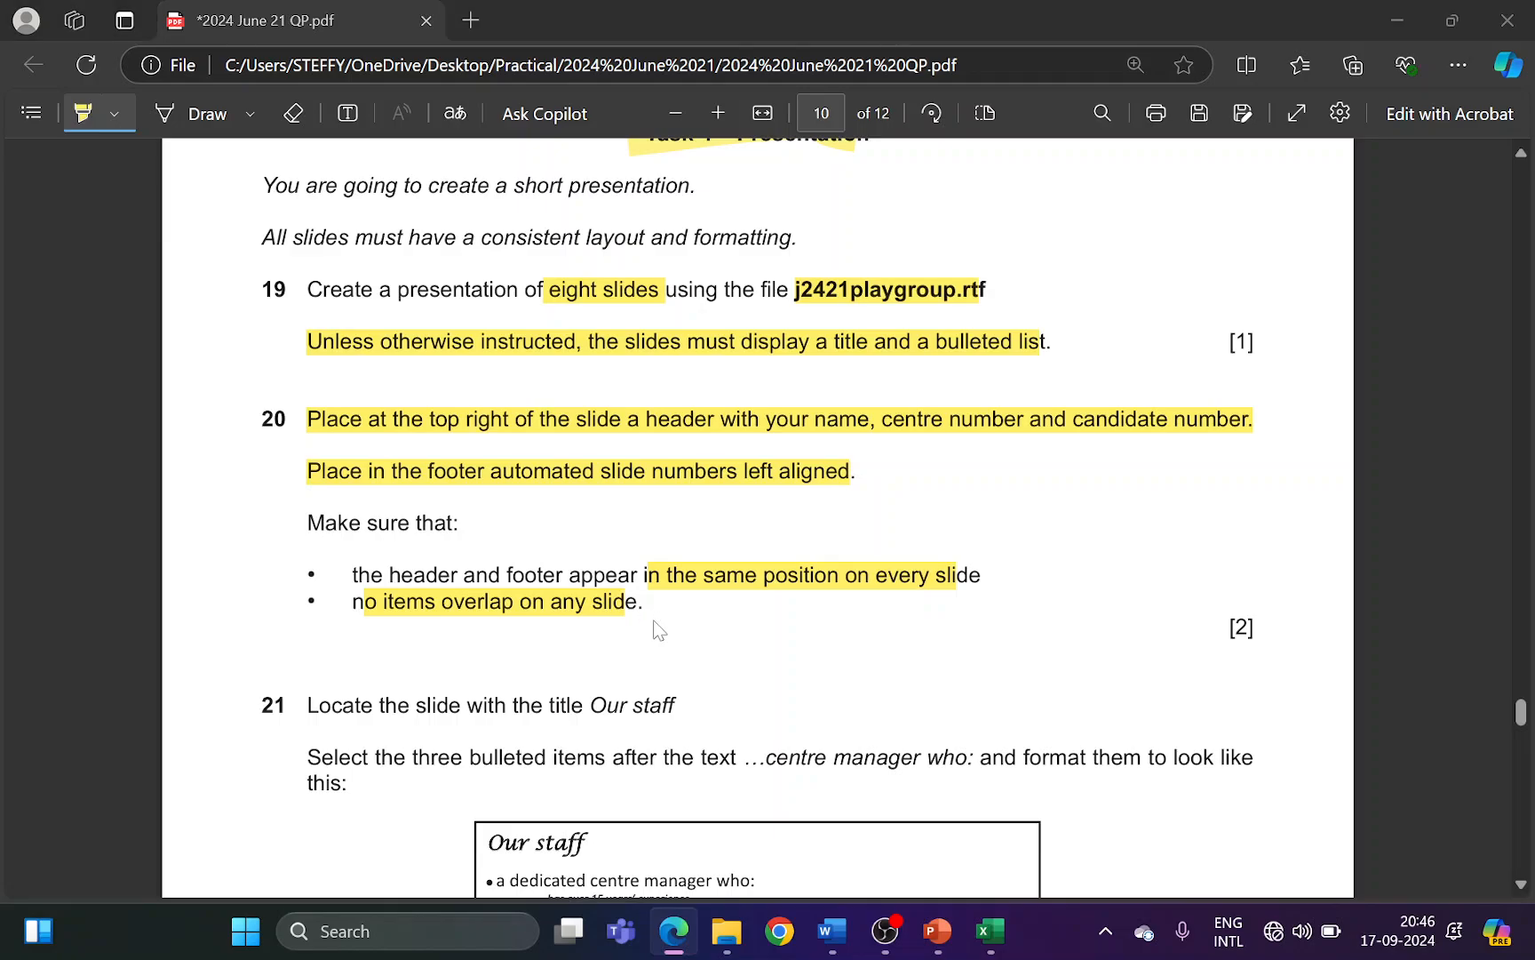
key("alt+Tab")
Close the master view and check the header and slide number across the slides, returning to the first slide.
left_click(139, 80)
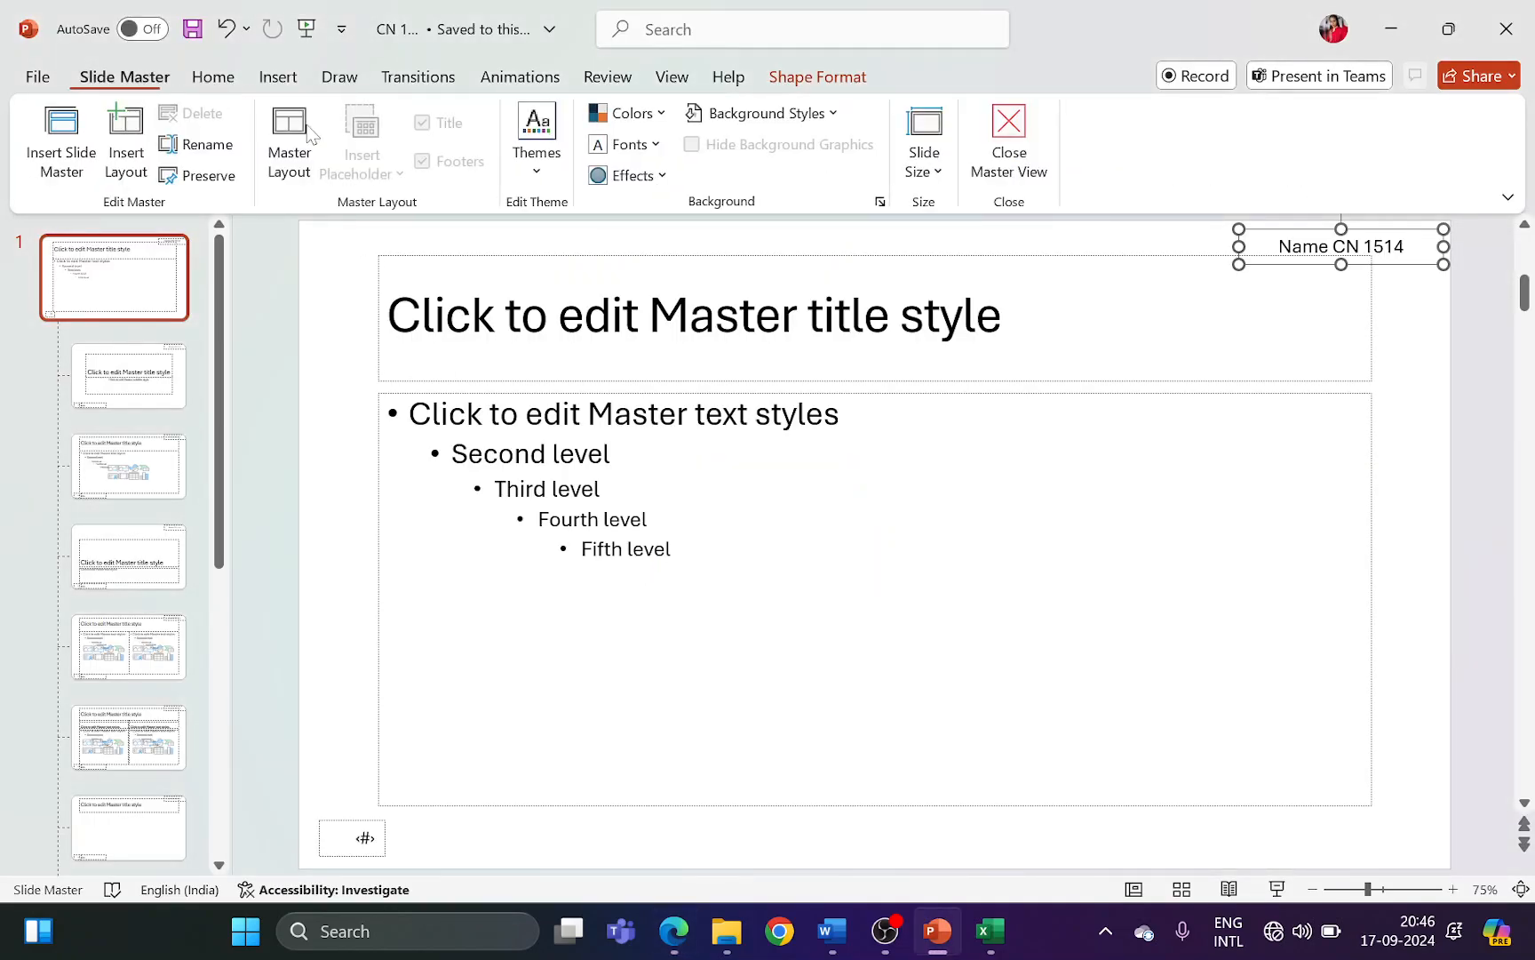
left_click(1024, 144)
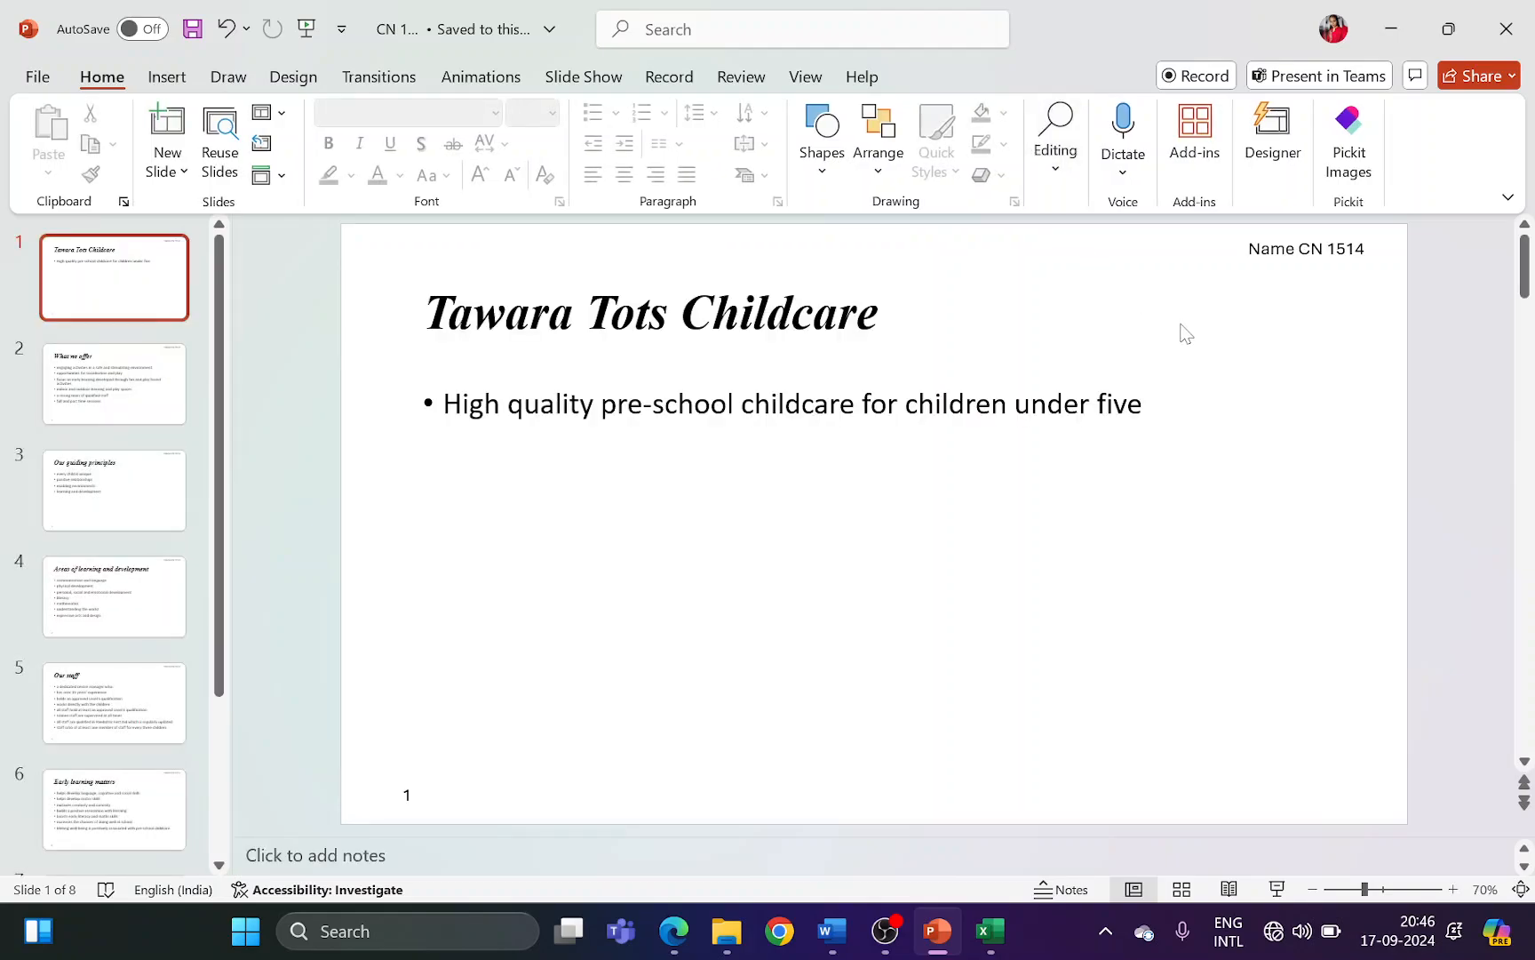
scroll(1187, 335, "down", 3)
scroll(1187, 335, "down", 4)
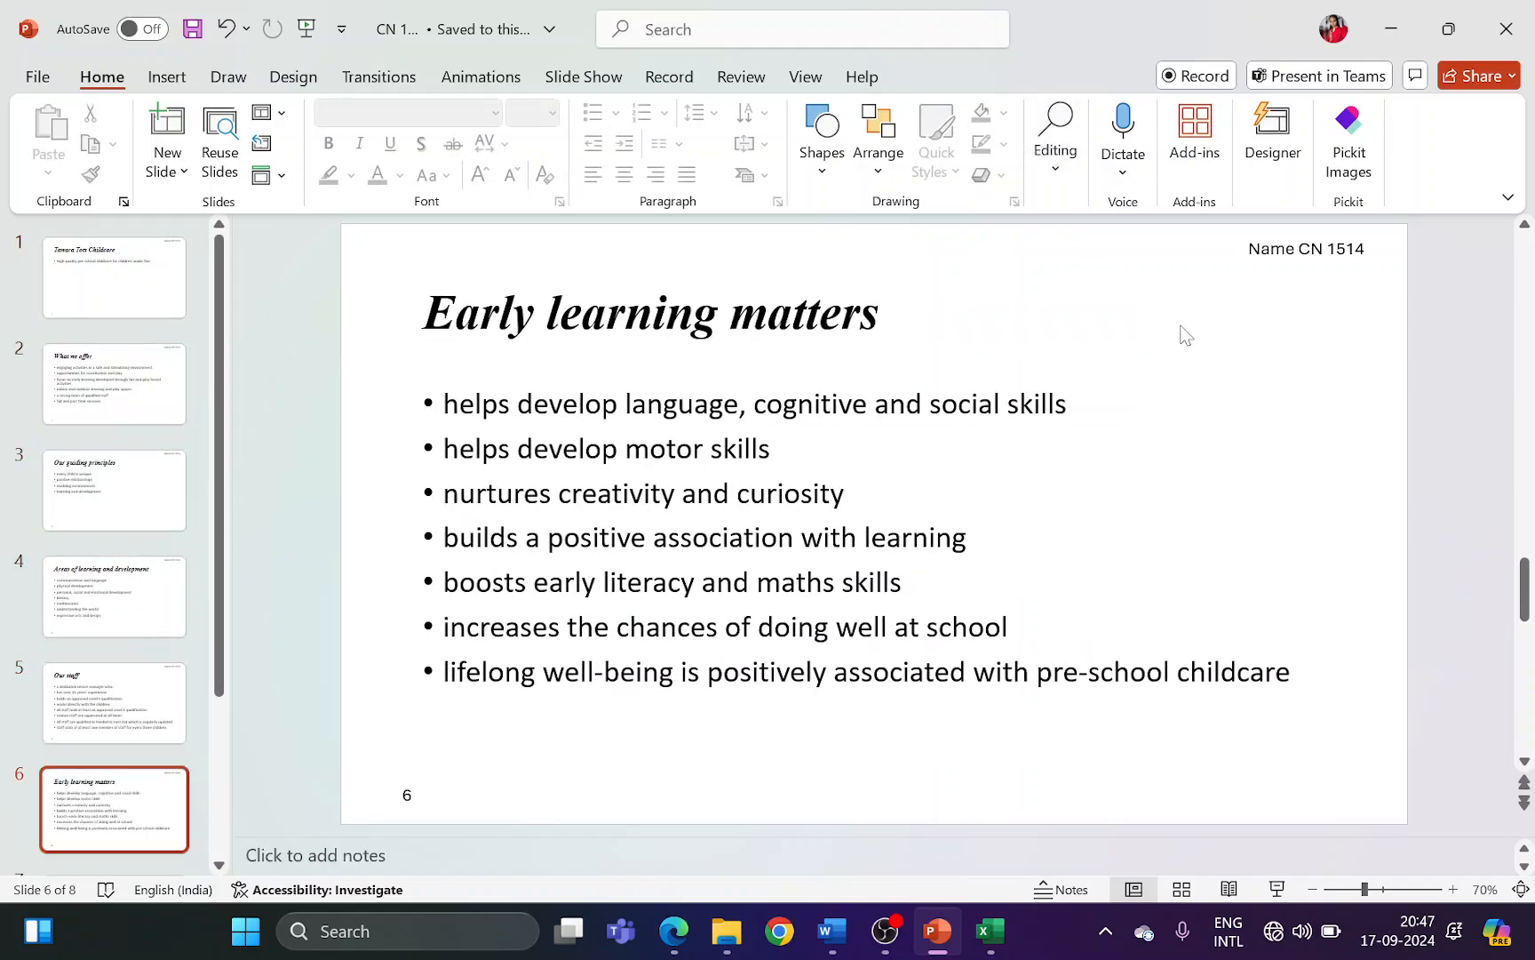
scroll(1187, 335, "up", 5)
scroll(1187, 335, "up", 2)
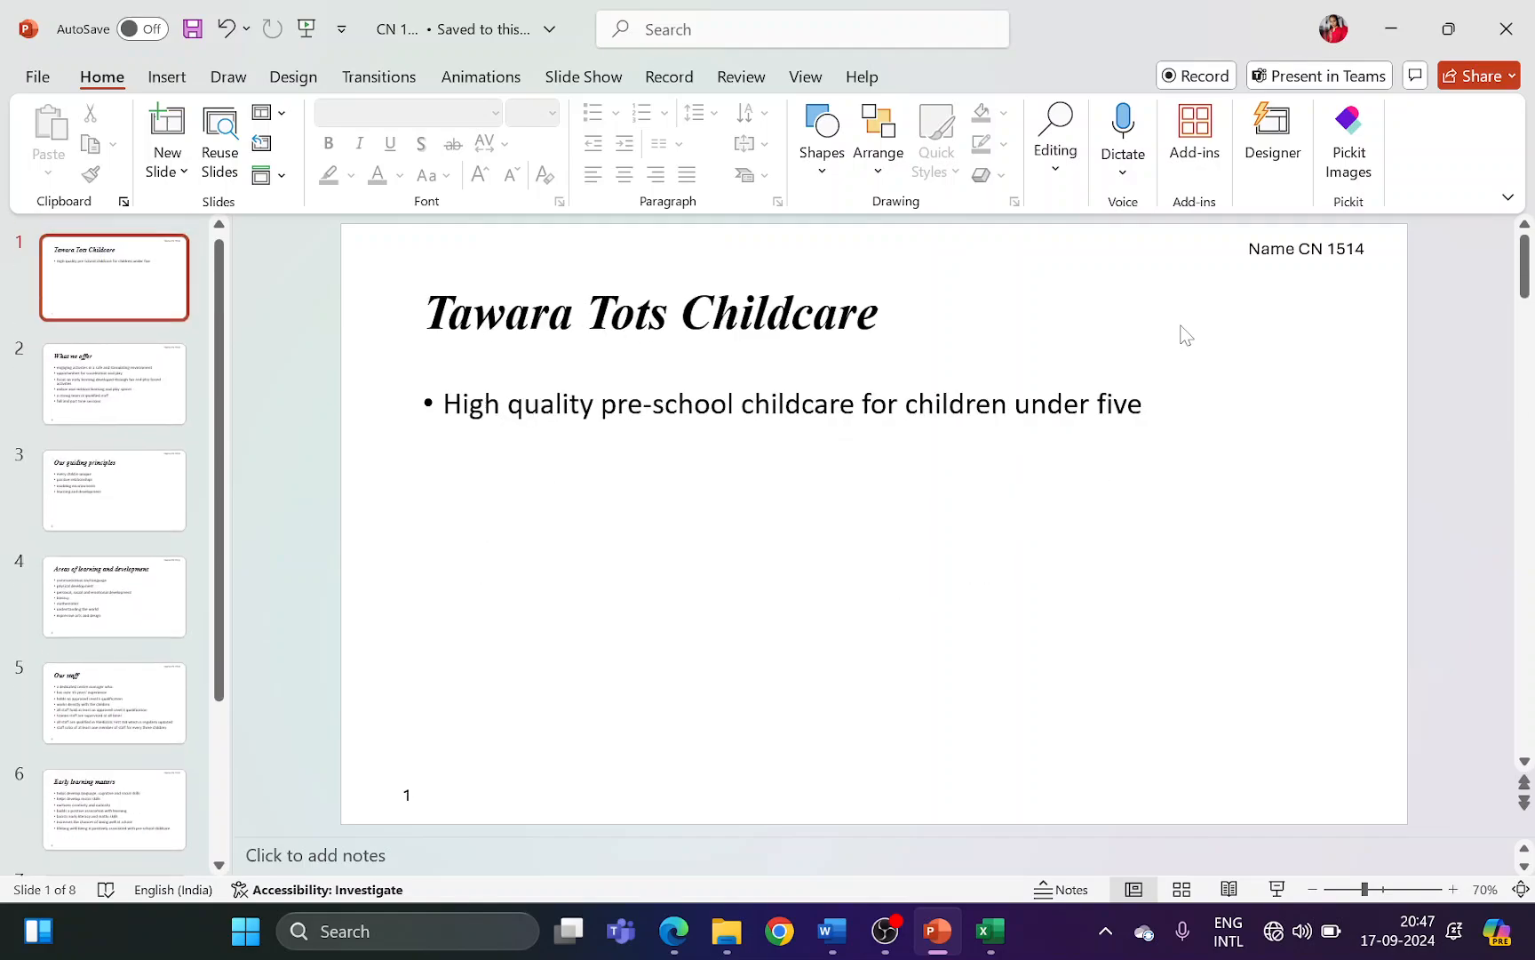
In the question paper in Edge, highlight question 21's slide title "Our staff" and open that slide in PowerPoint.
key("alt+Tab")
scroll(764, 480, "down", 2)
scroll(764, 480, "down", 2)
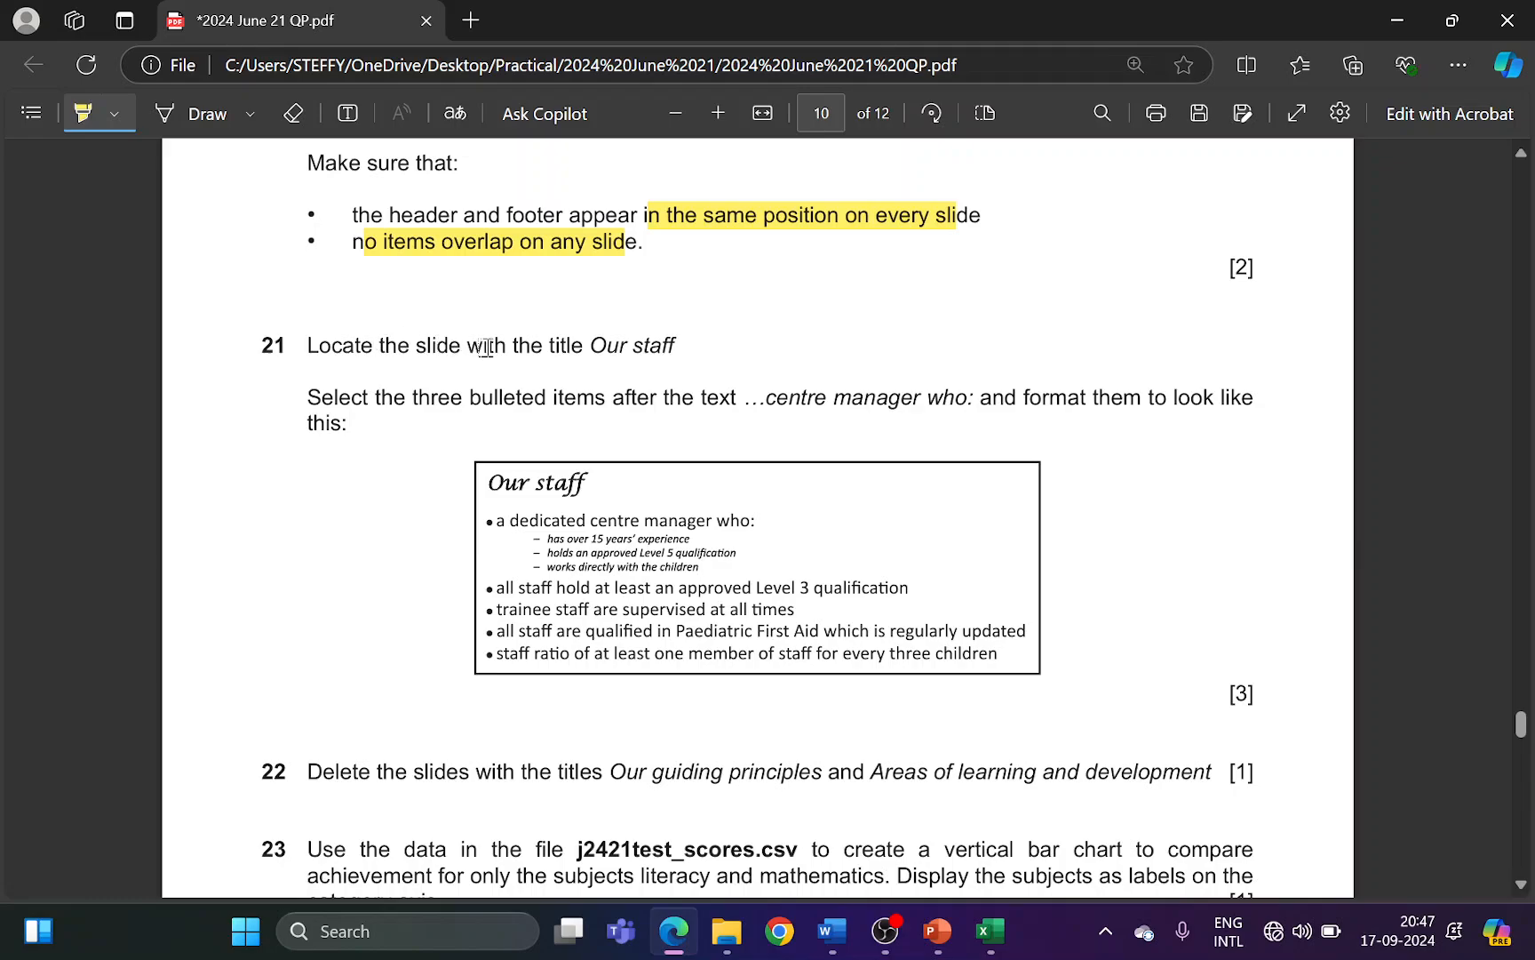
left_click_drag(520, 347, 646, 346)
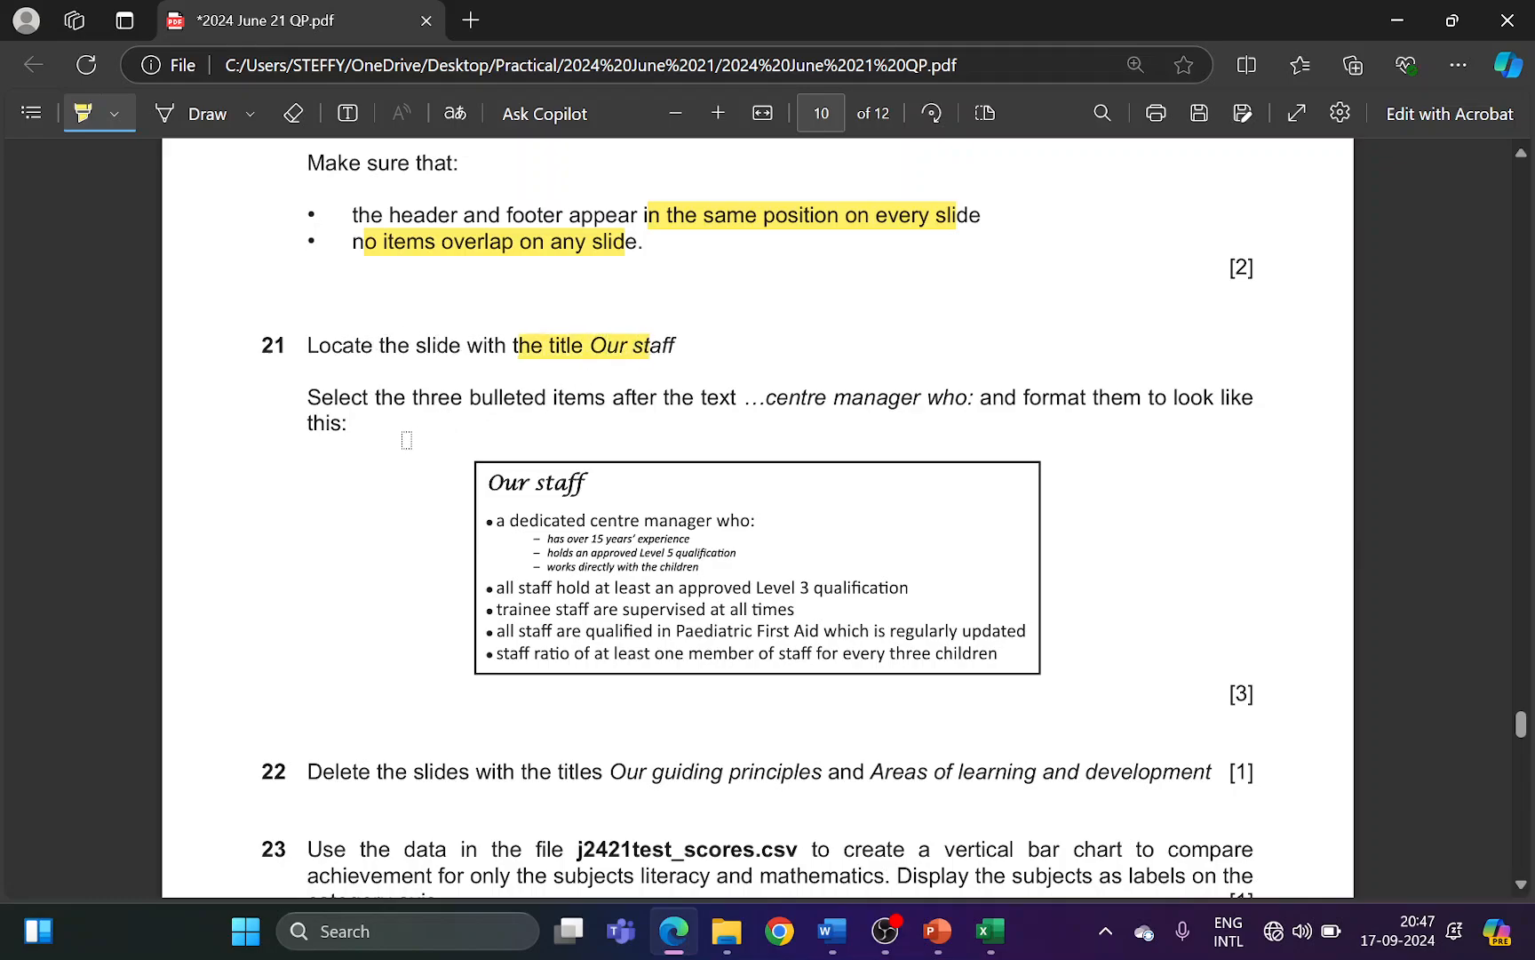
key("alt+Tab")
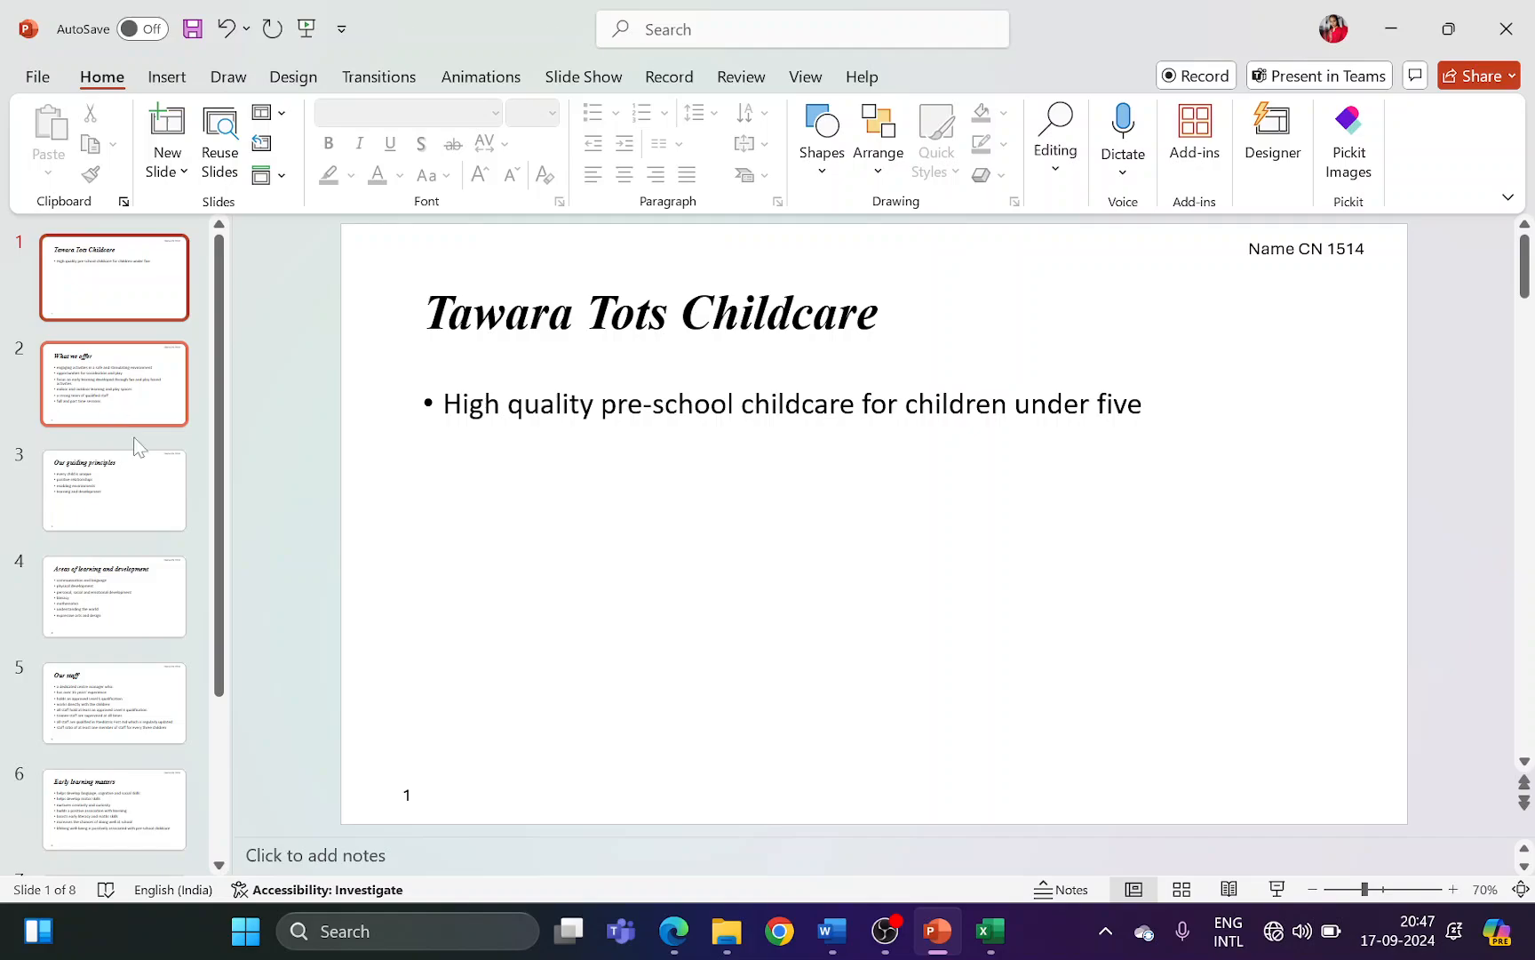
left_click(135, 681)
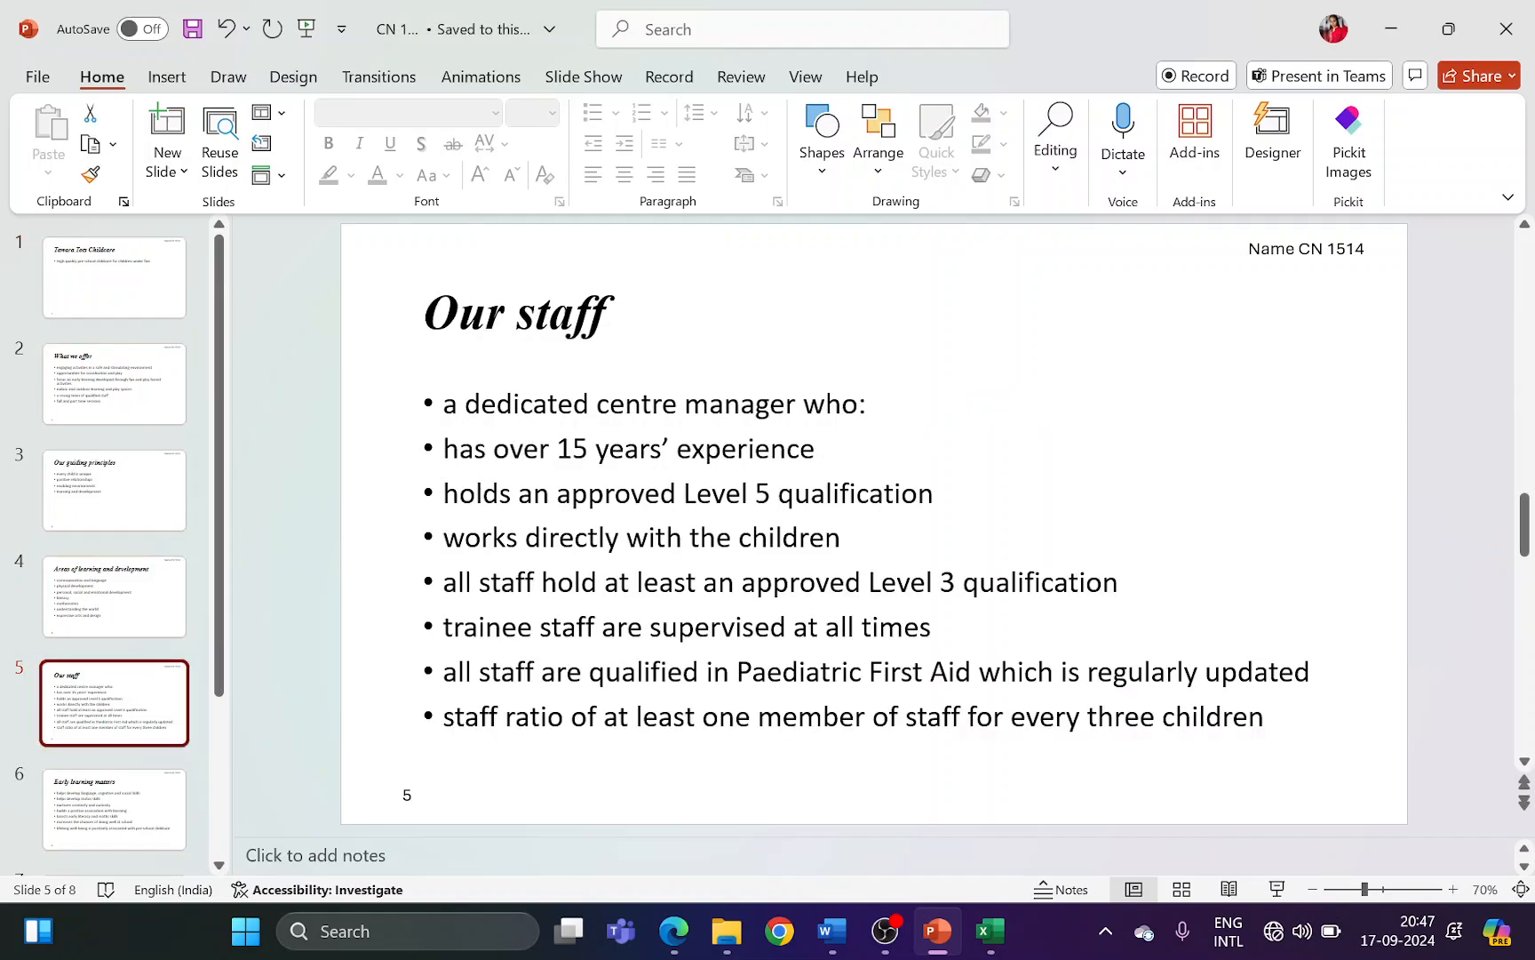
In the question paper in Edge, highlight question 21's instruction about the three bulleted items after "centre manager who:".
key("alt+Tab")
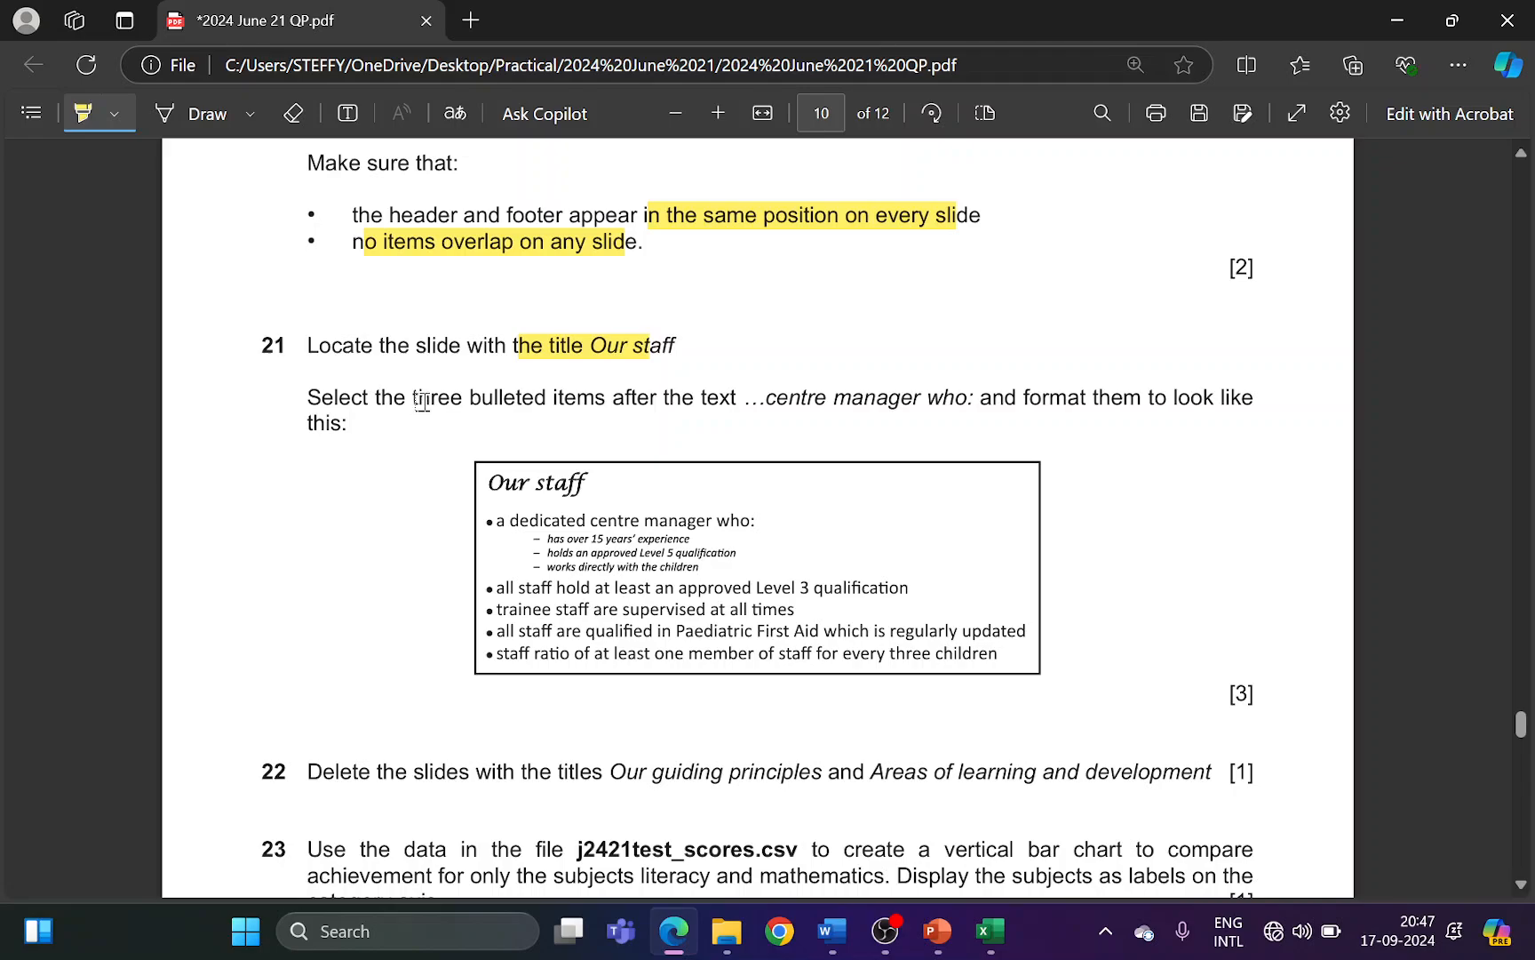
mouse_move(422, 401)
left_mouse_down()
mouse_move(695, 412)
mouse_move(949, 395)
left_mouse_up()
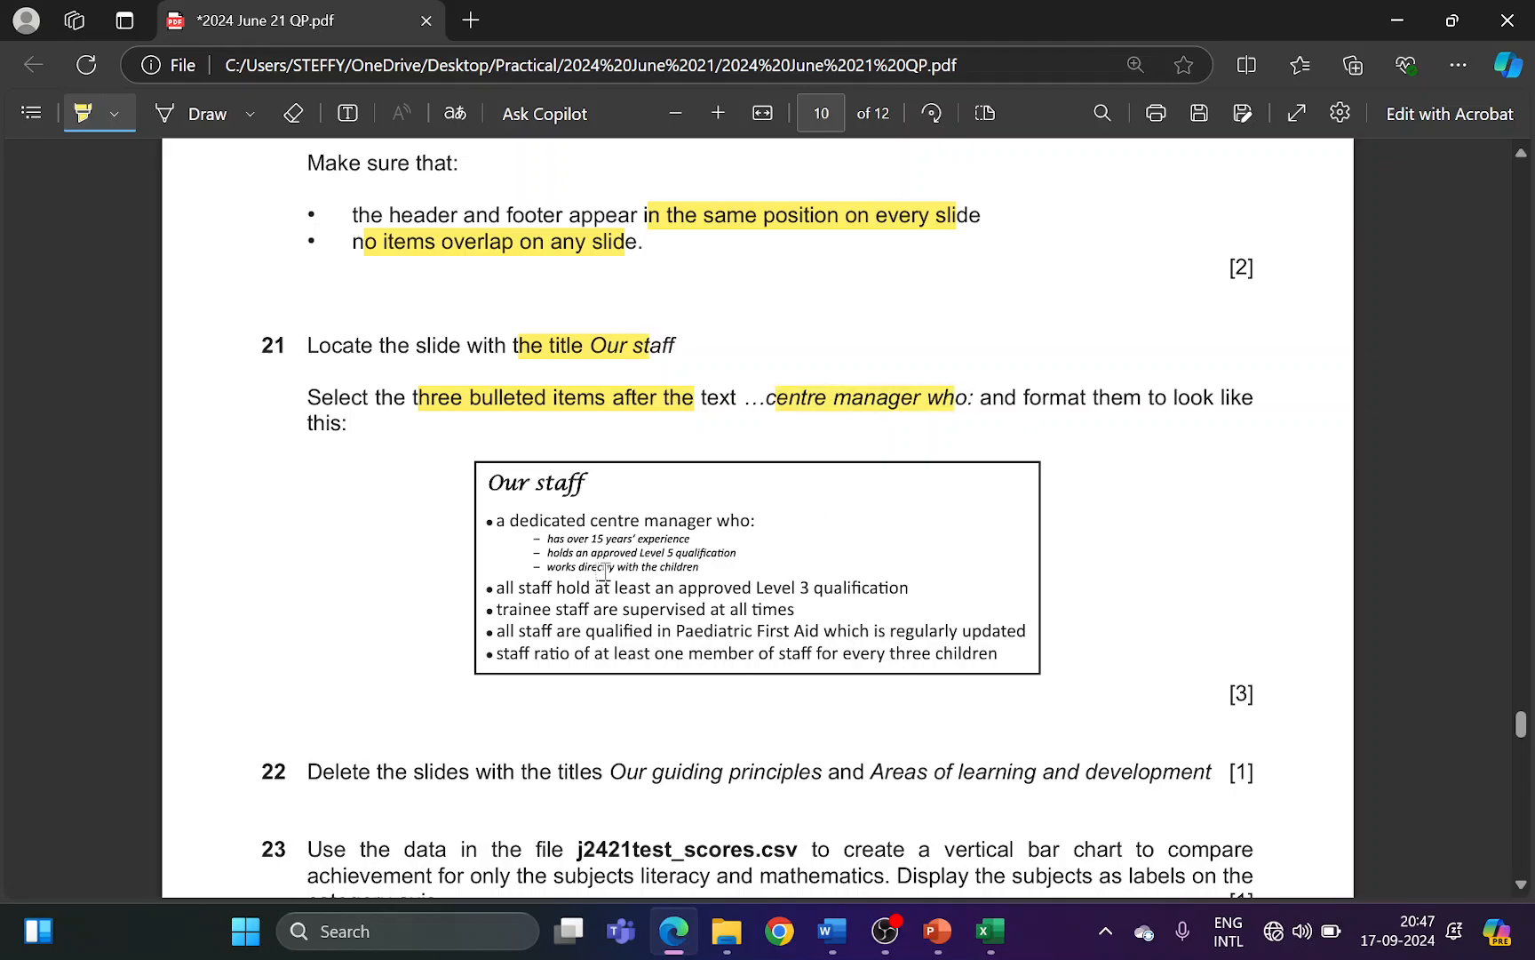
scroll(604, 572, "down", 1)
In PowerPoint, change the bullets of the three items after "a dedicated centre manager who:" to the En Dash symbol.
key("alt+Tab")
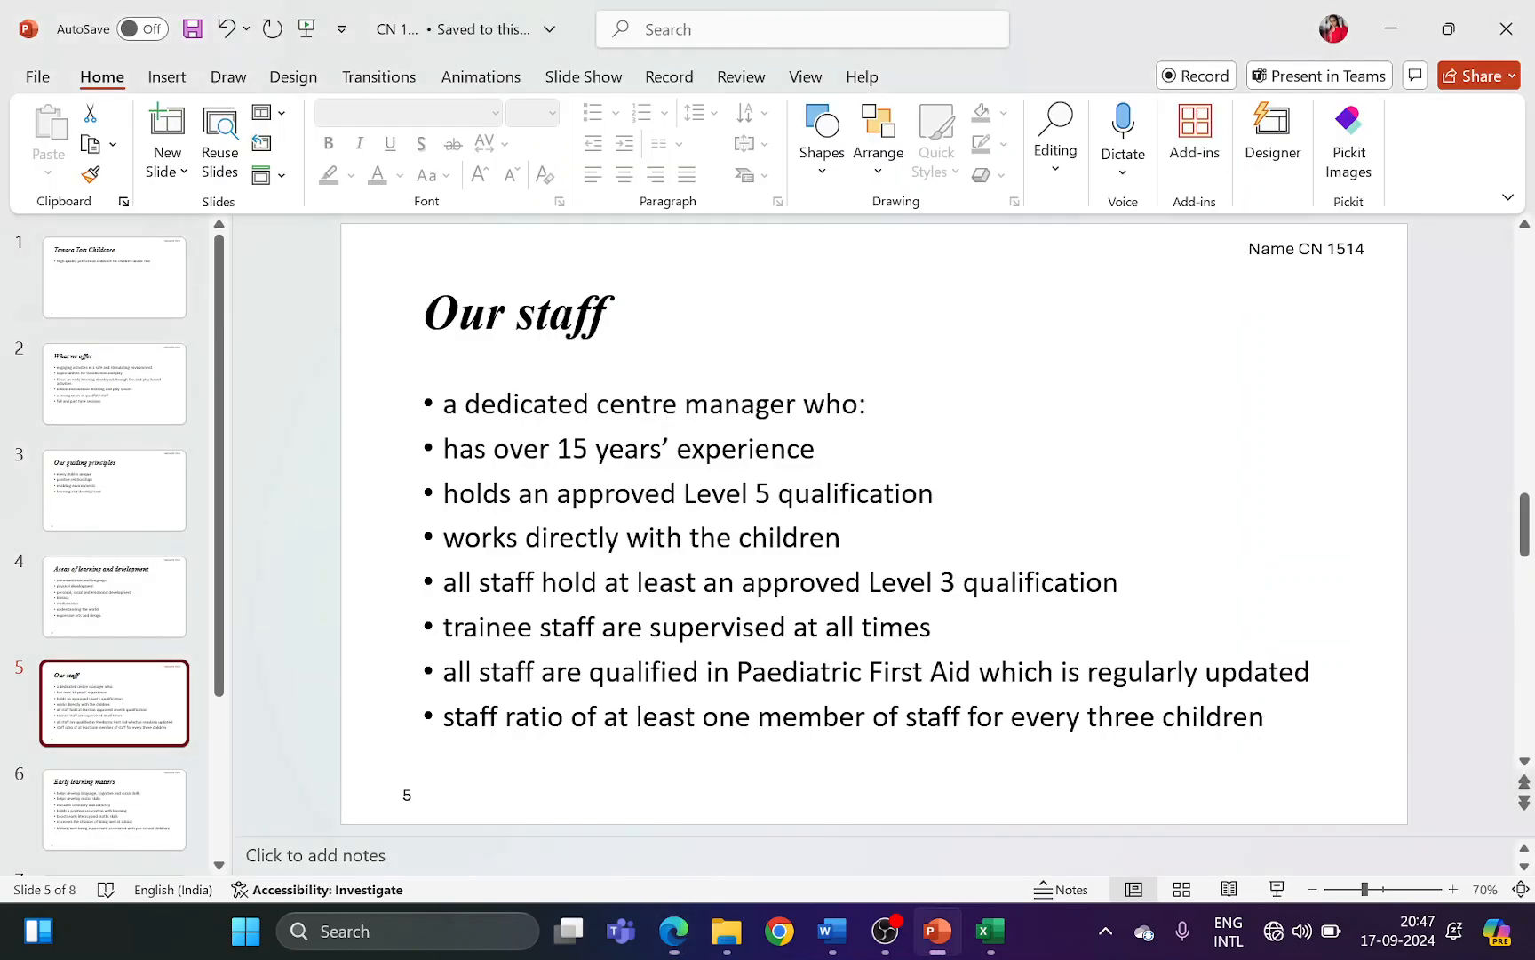
left_click_drag(444, 449, 844, 538)
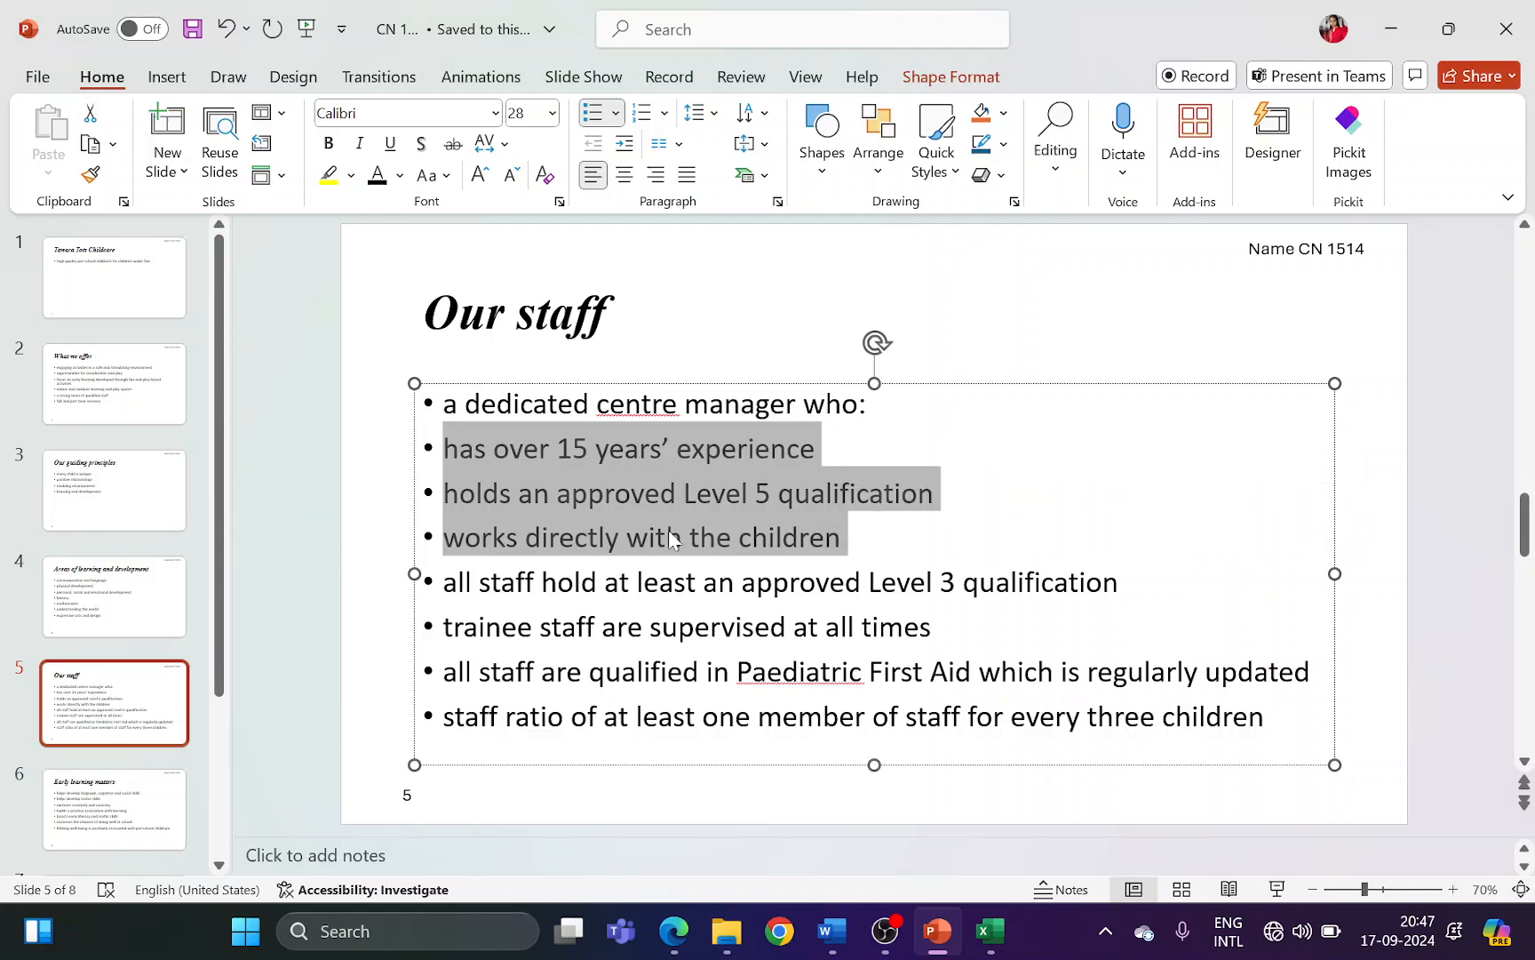
key("alt+Tab")
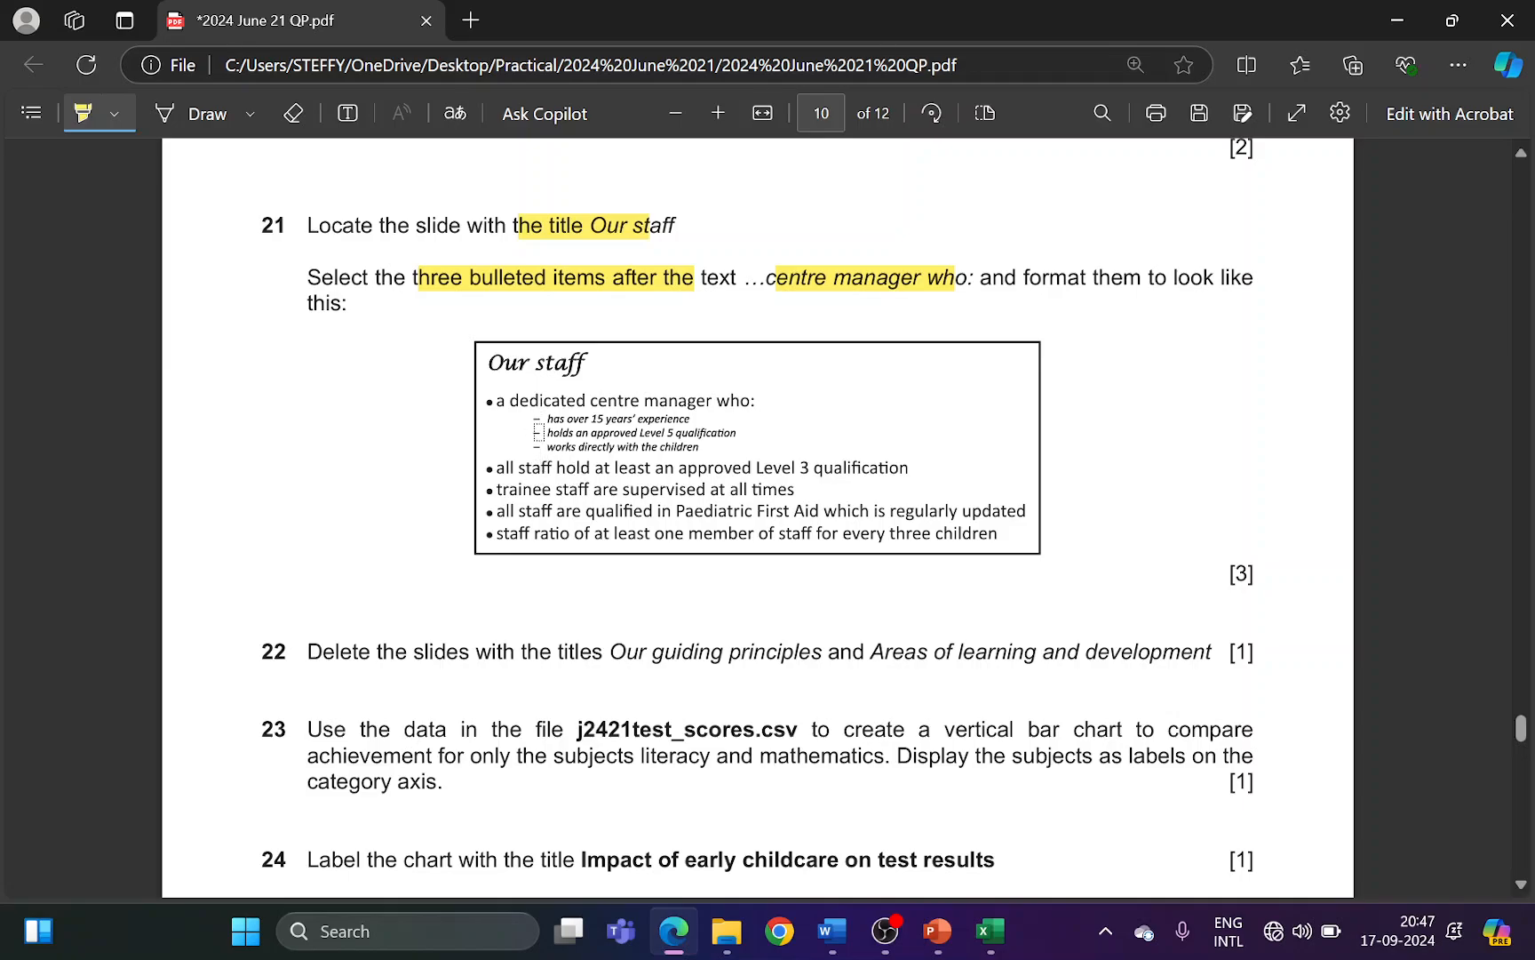
key("alt+Tab")
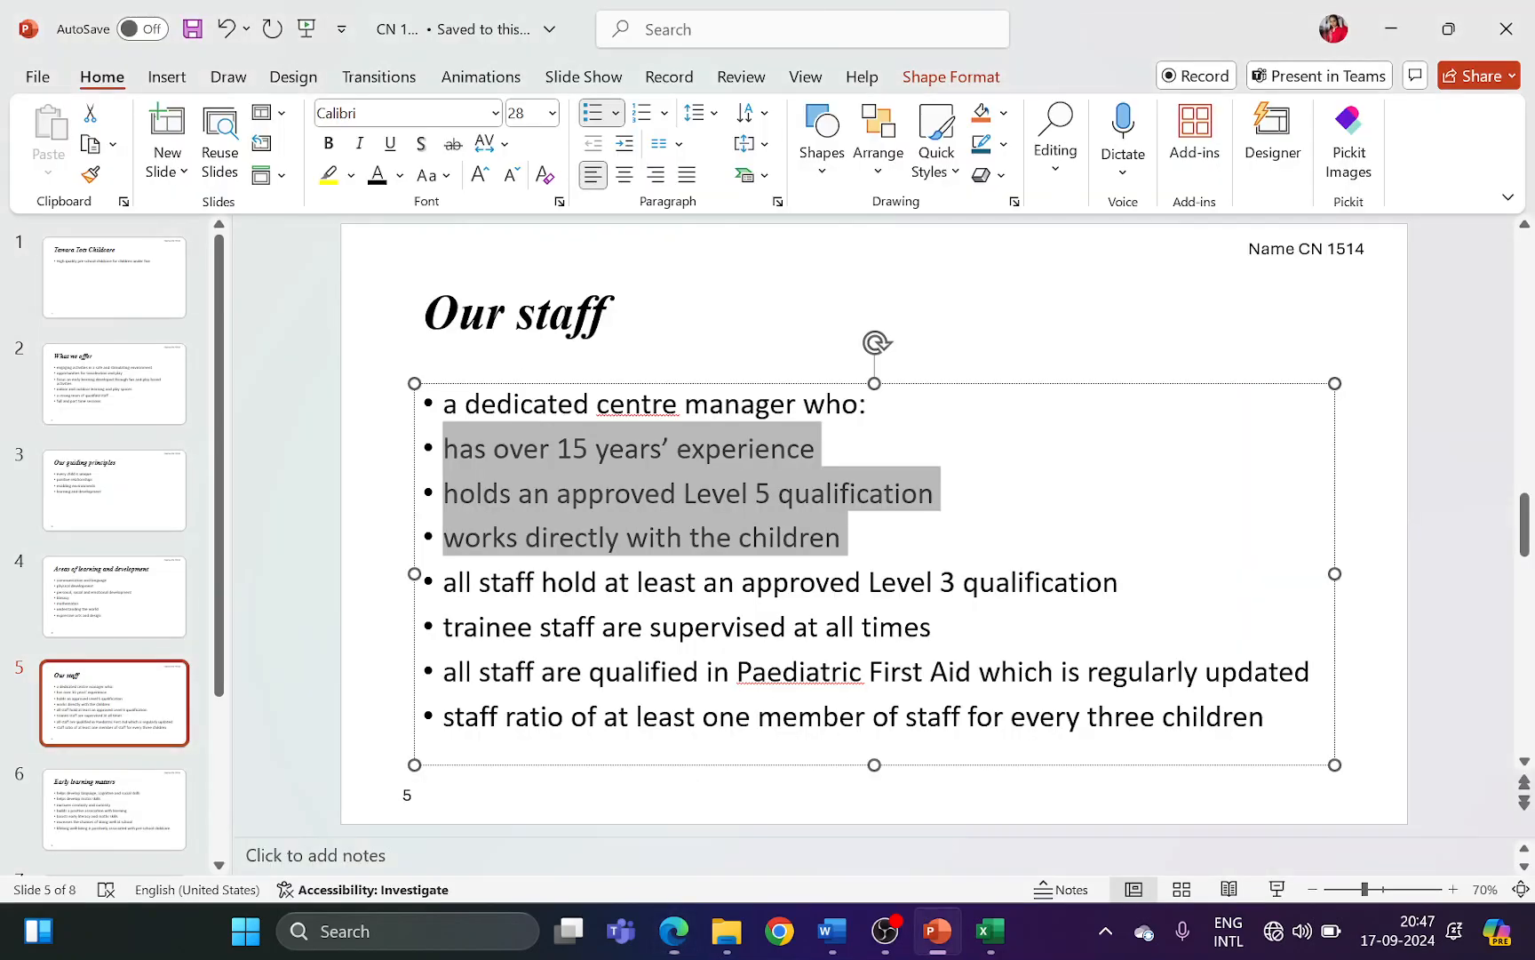
left_click(614, 114)
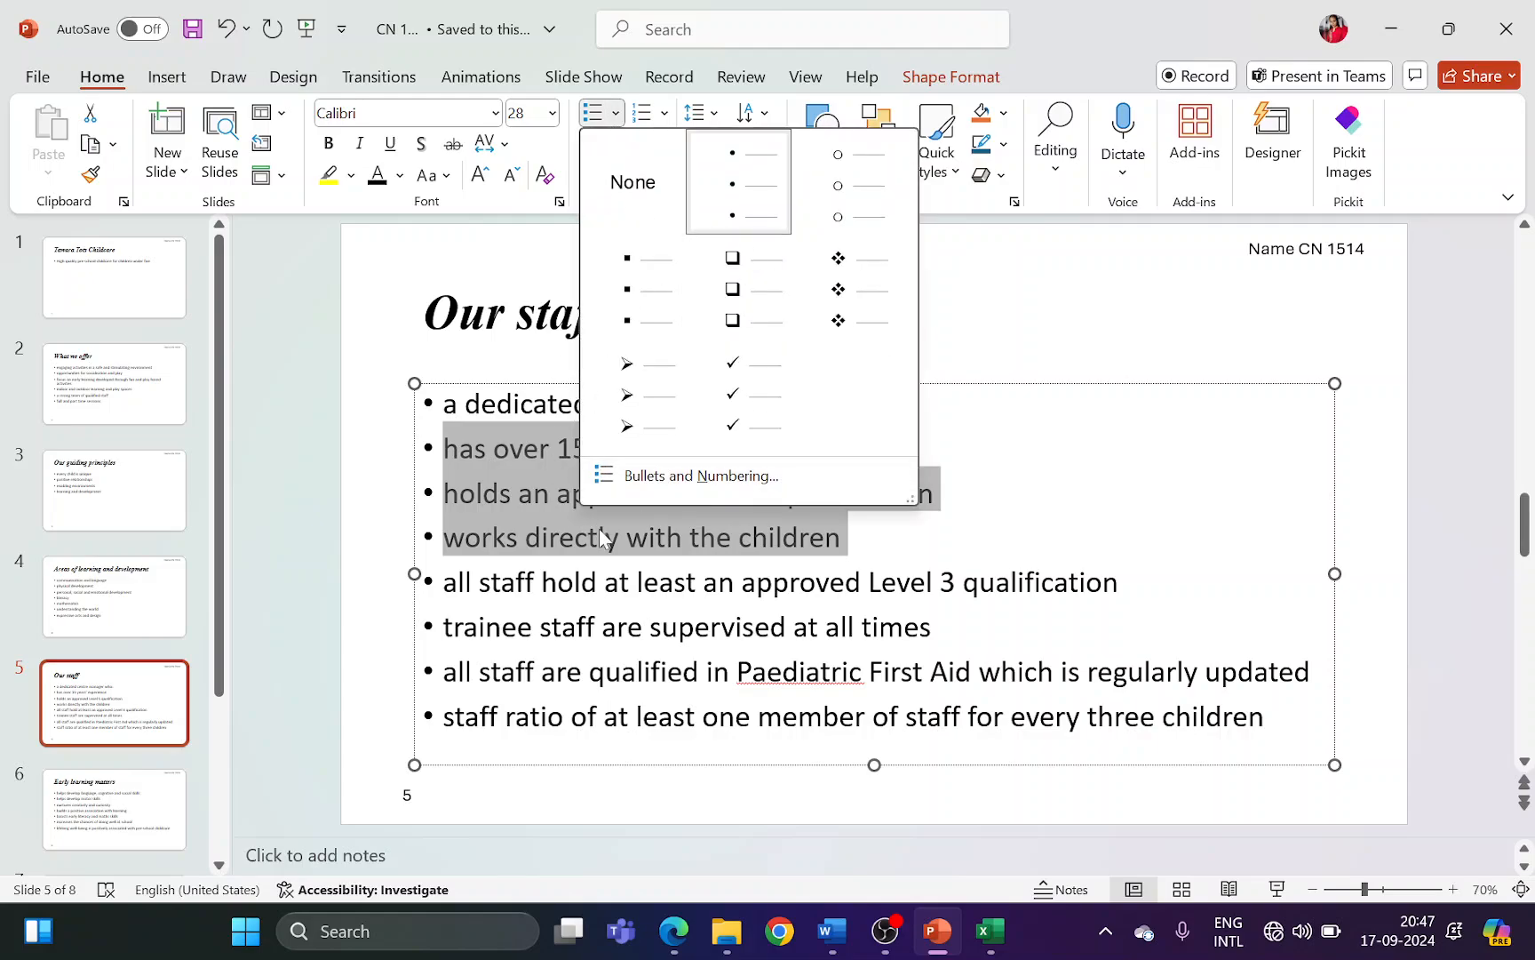
left_click(661, 483)
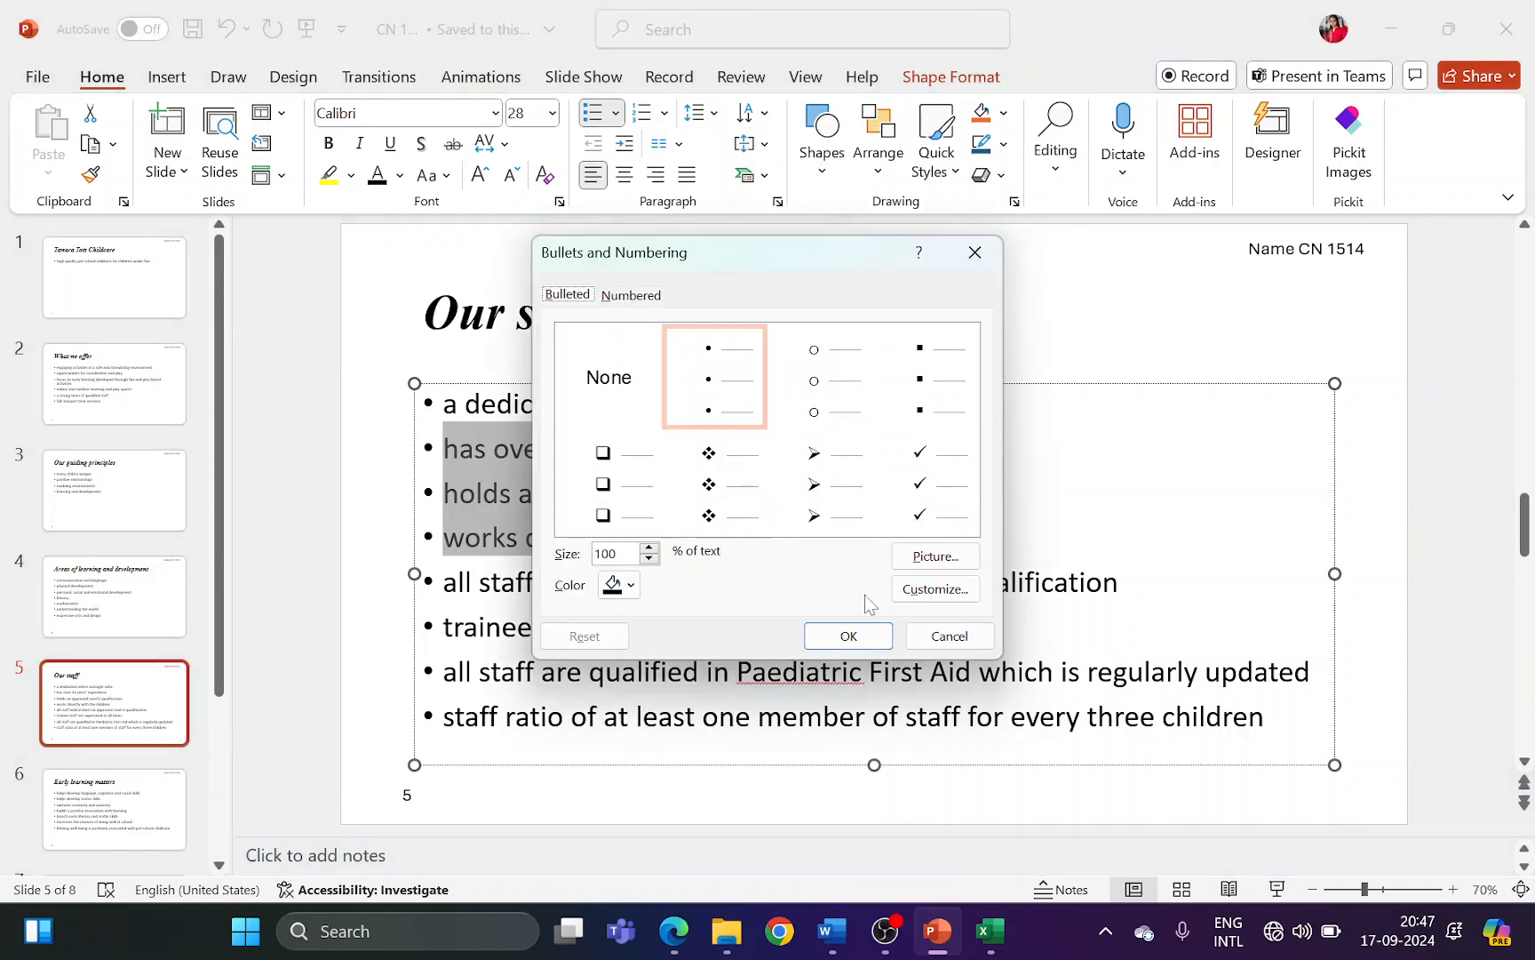
left_click(932, 598)
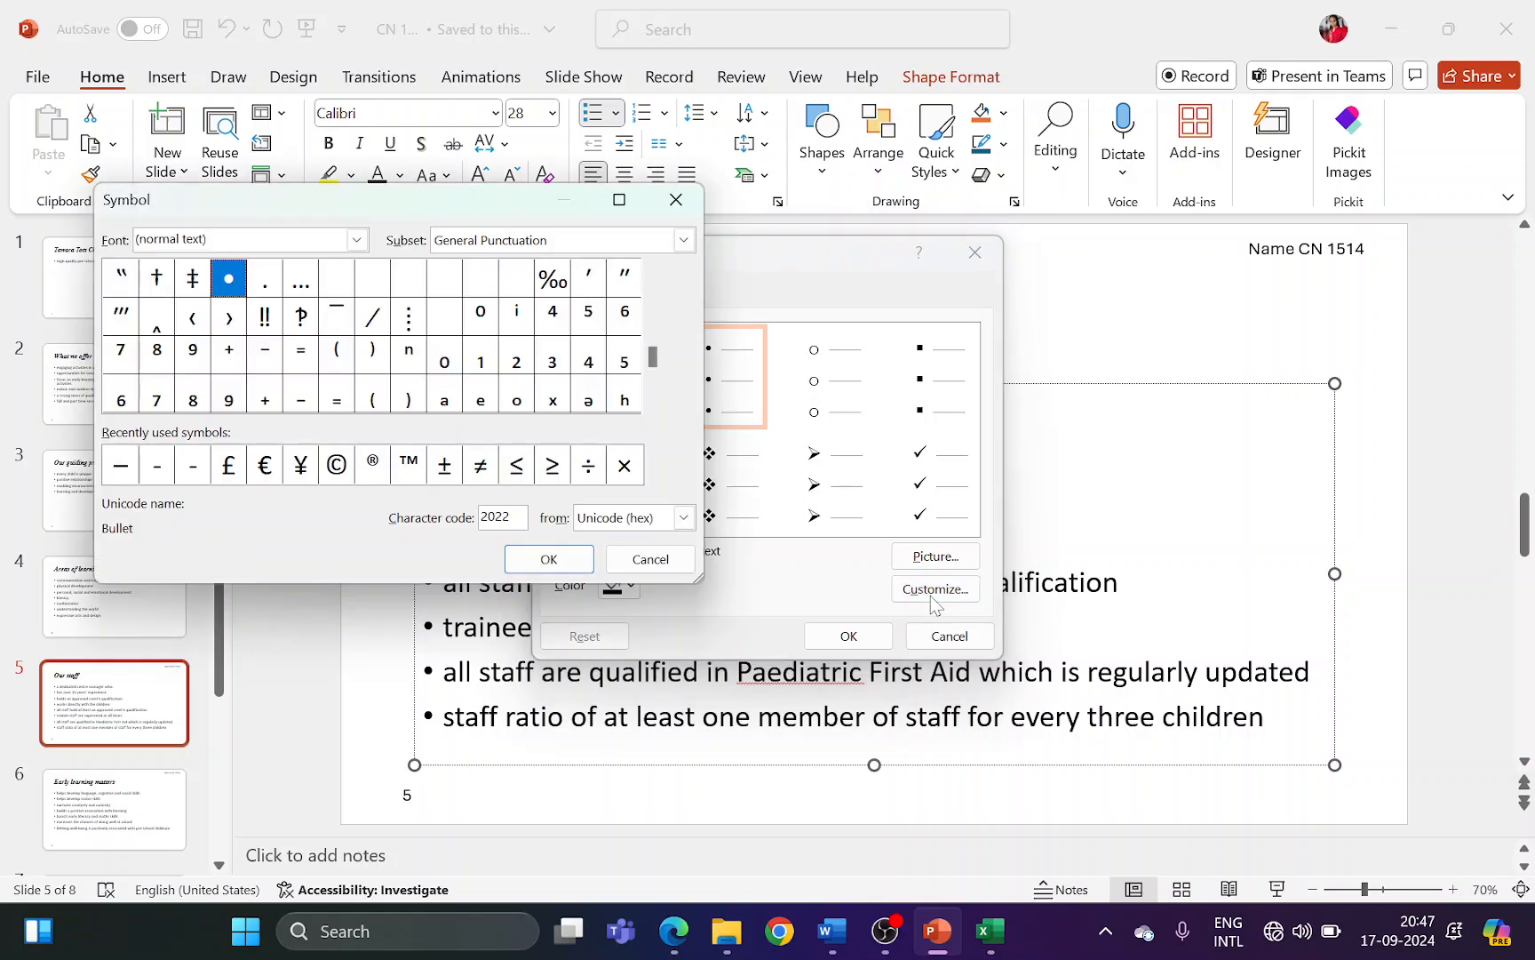
left_click(123, 466)
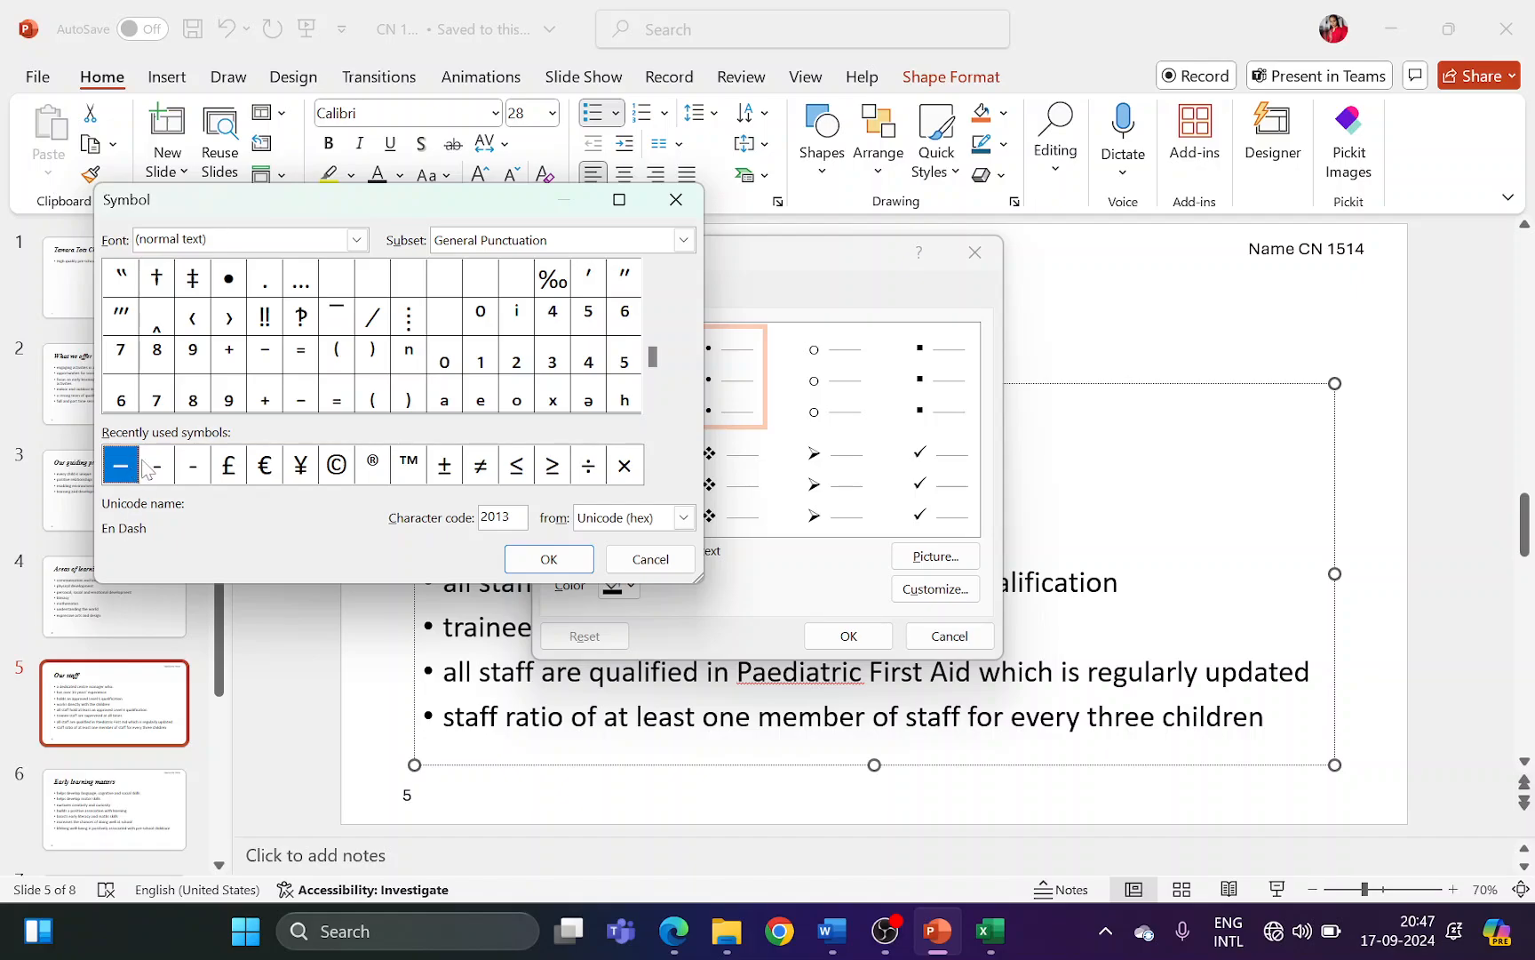
left_click(550, 559)
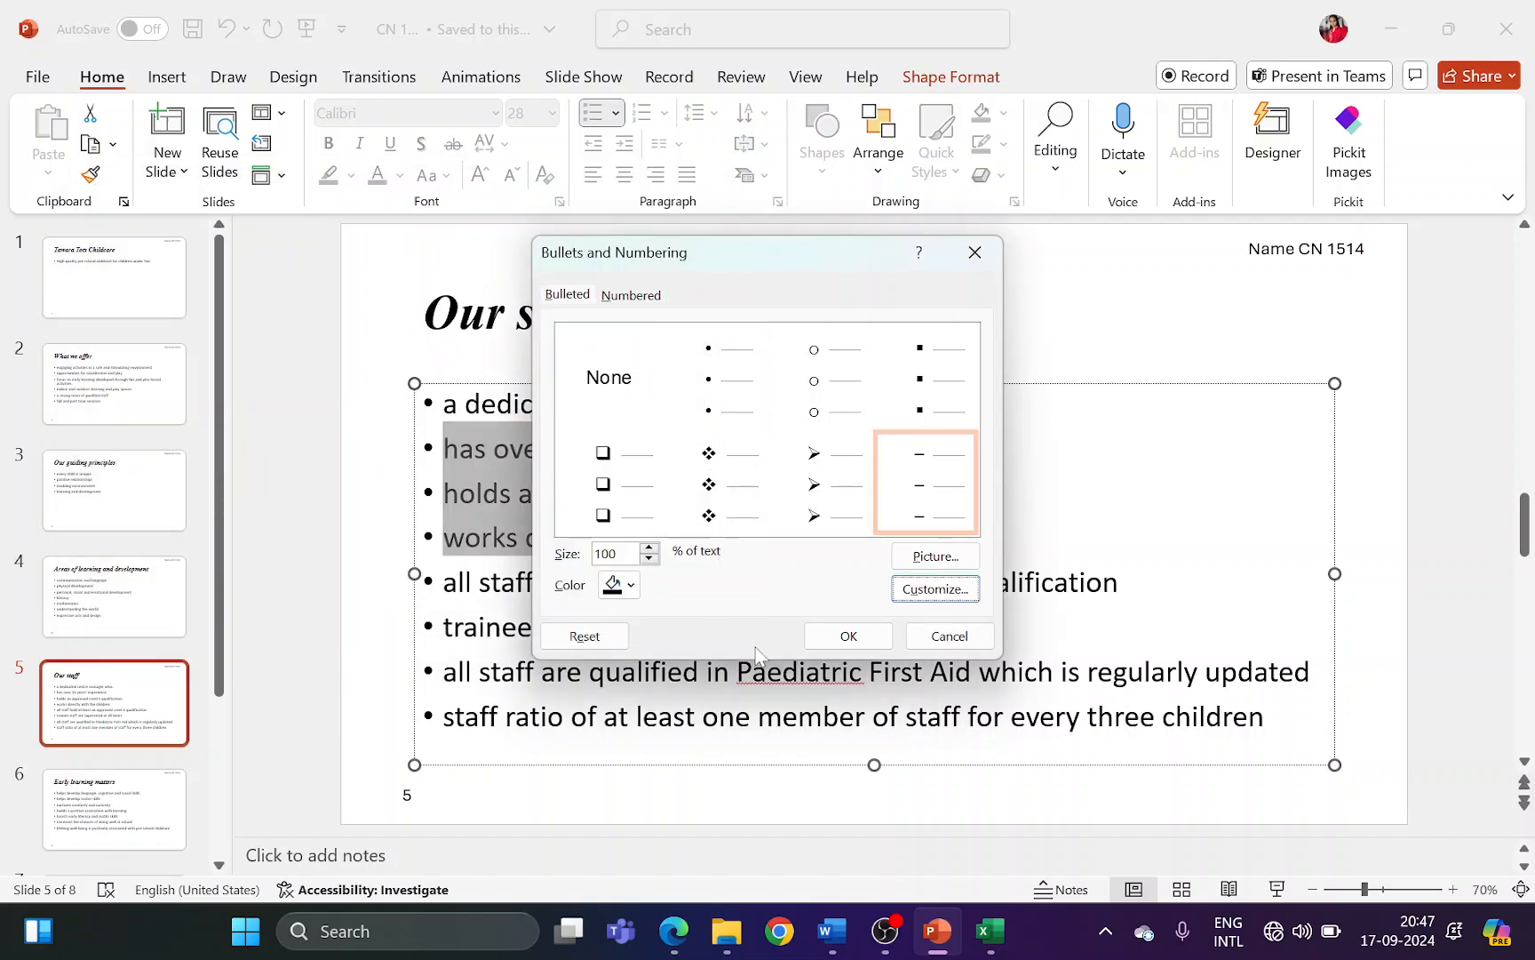
left_click(848, 636)
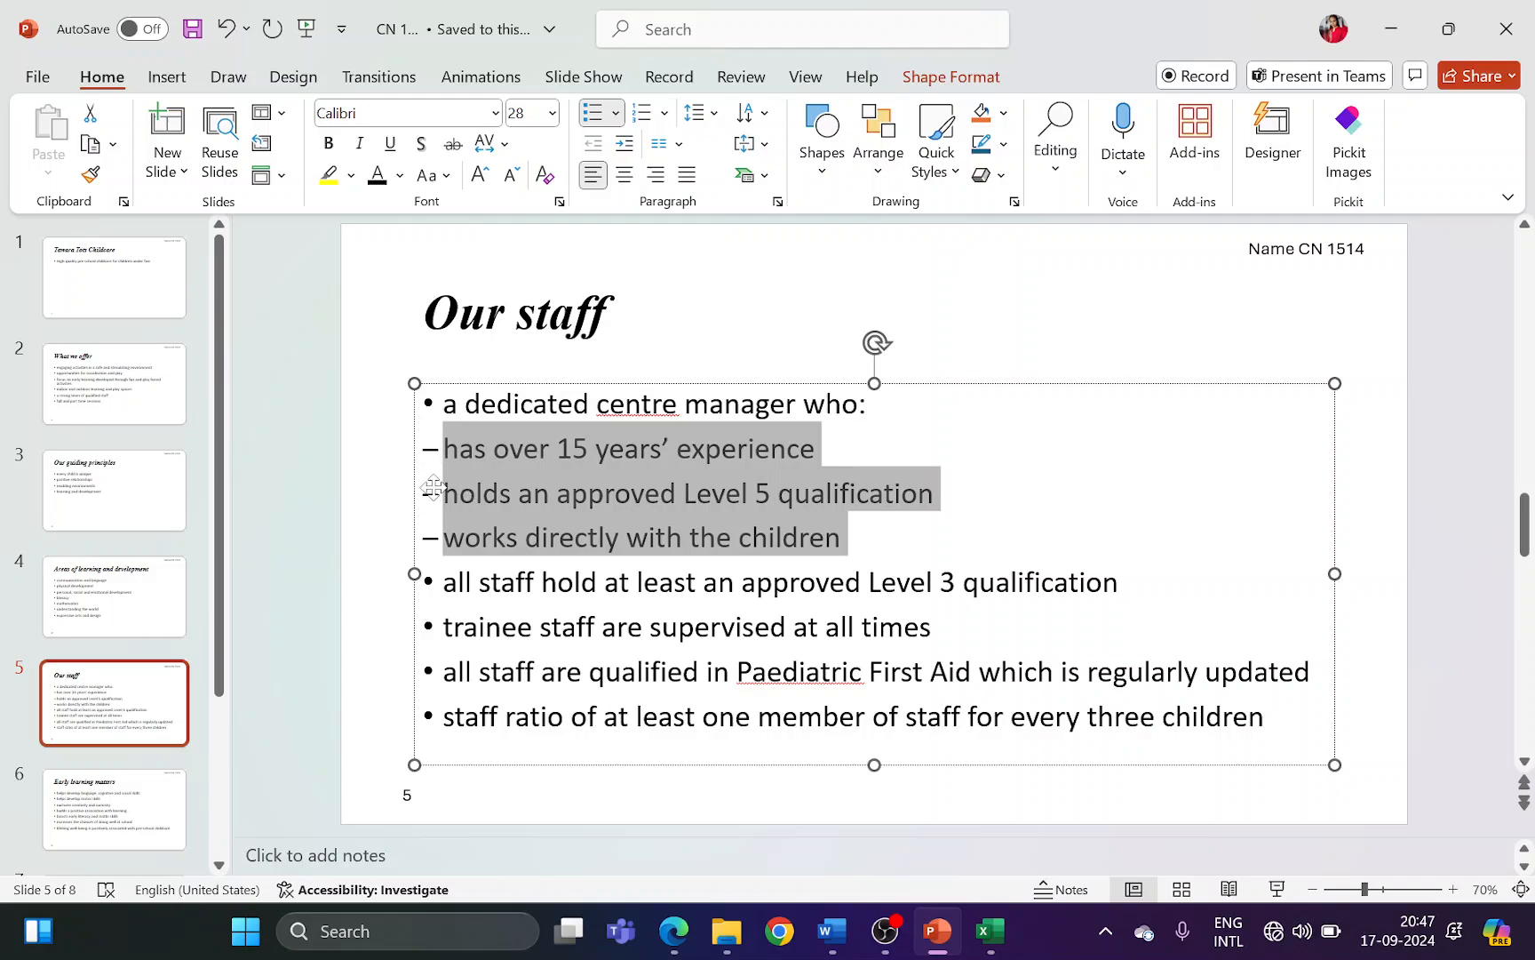
In the question paper in Edge, check question 21's sample layout and highlight the word "dedicated" in it.
key("alt+Tab")
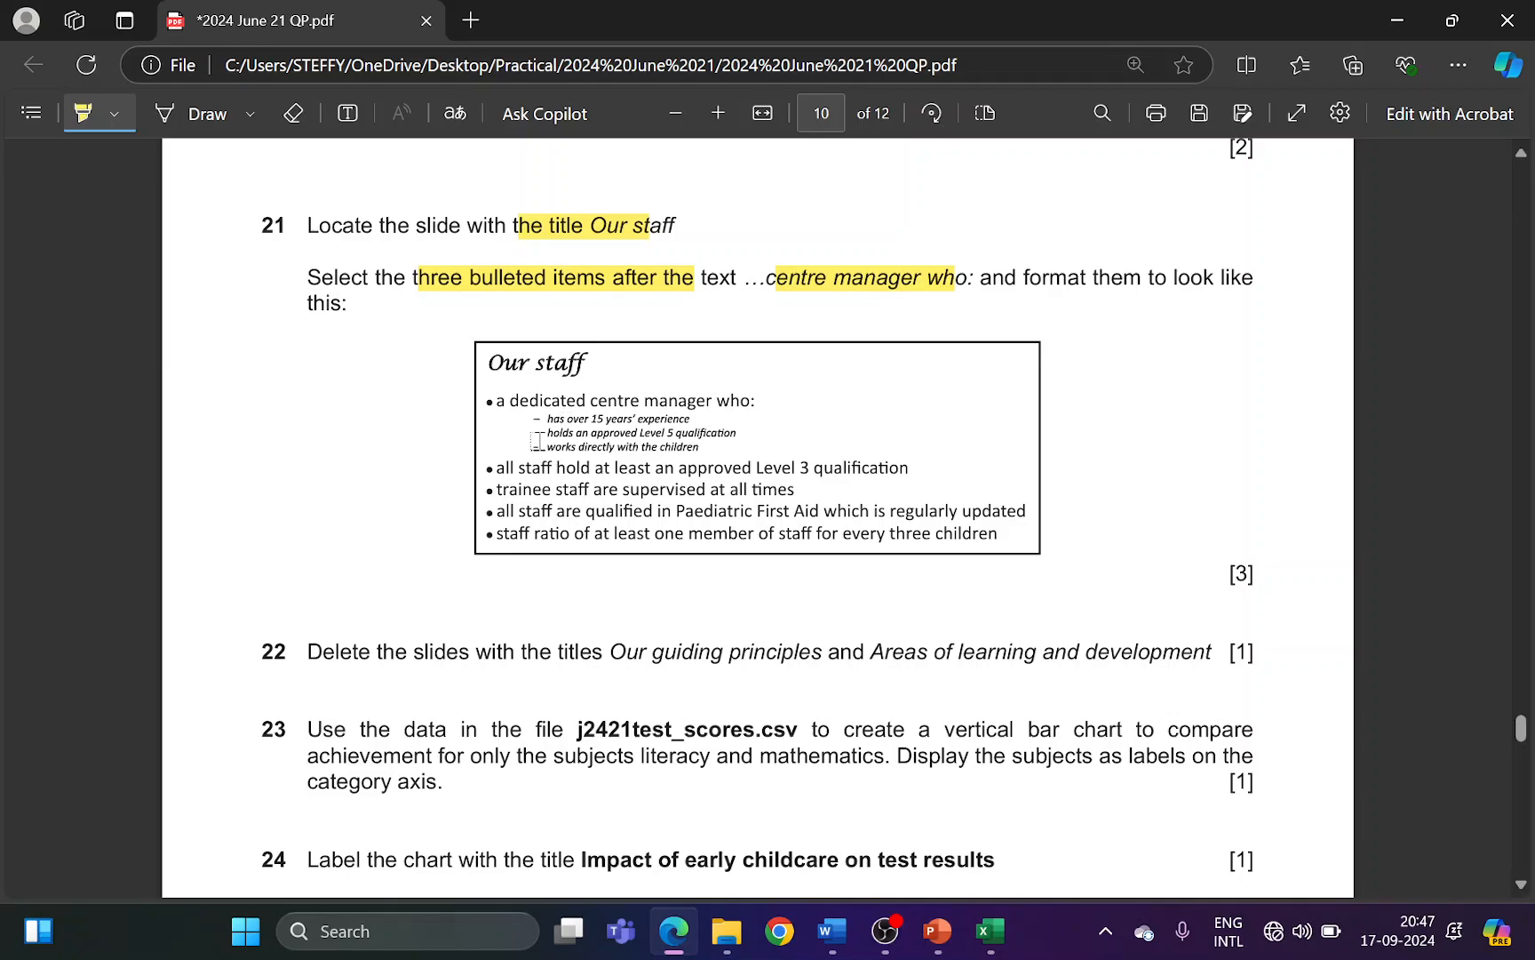
key("alt+Tab")
key("alt+Tab")
left_click_drag(509, 400, 591, 392)
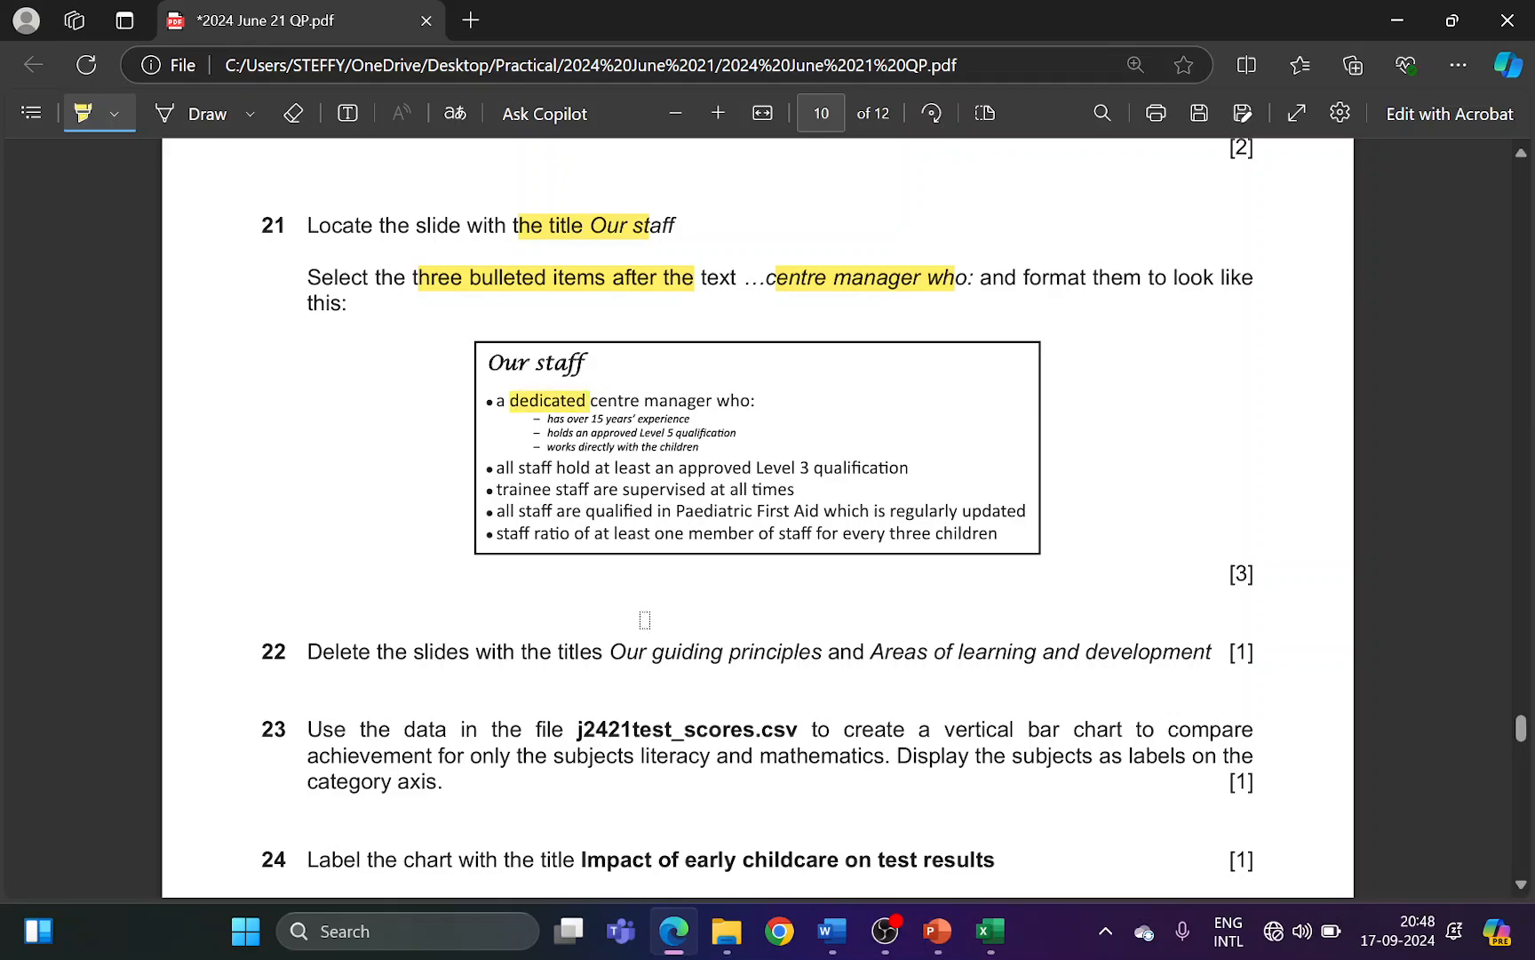
In PowerPoint, indent the three dashed items two levels and italicise them, then compare them with question 21's sample in Edge.
key("alt+Tab")
key("Tab")
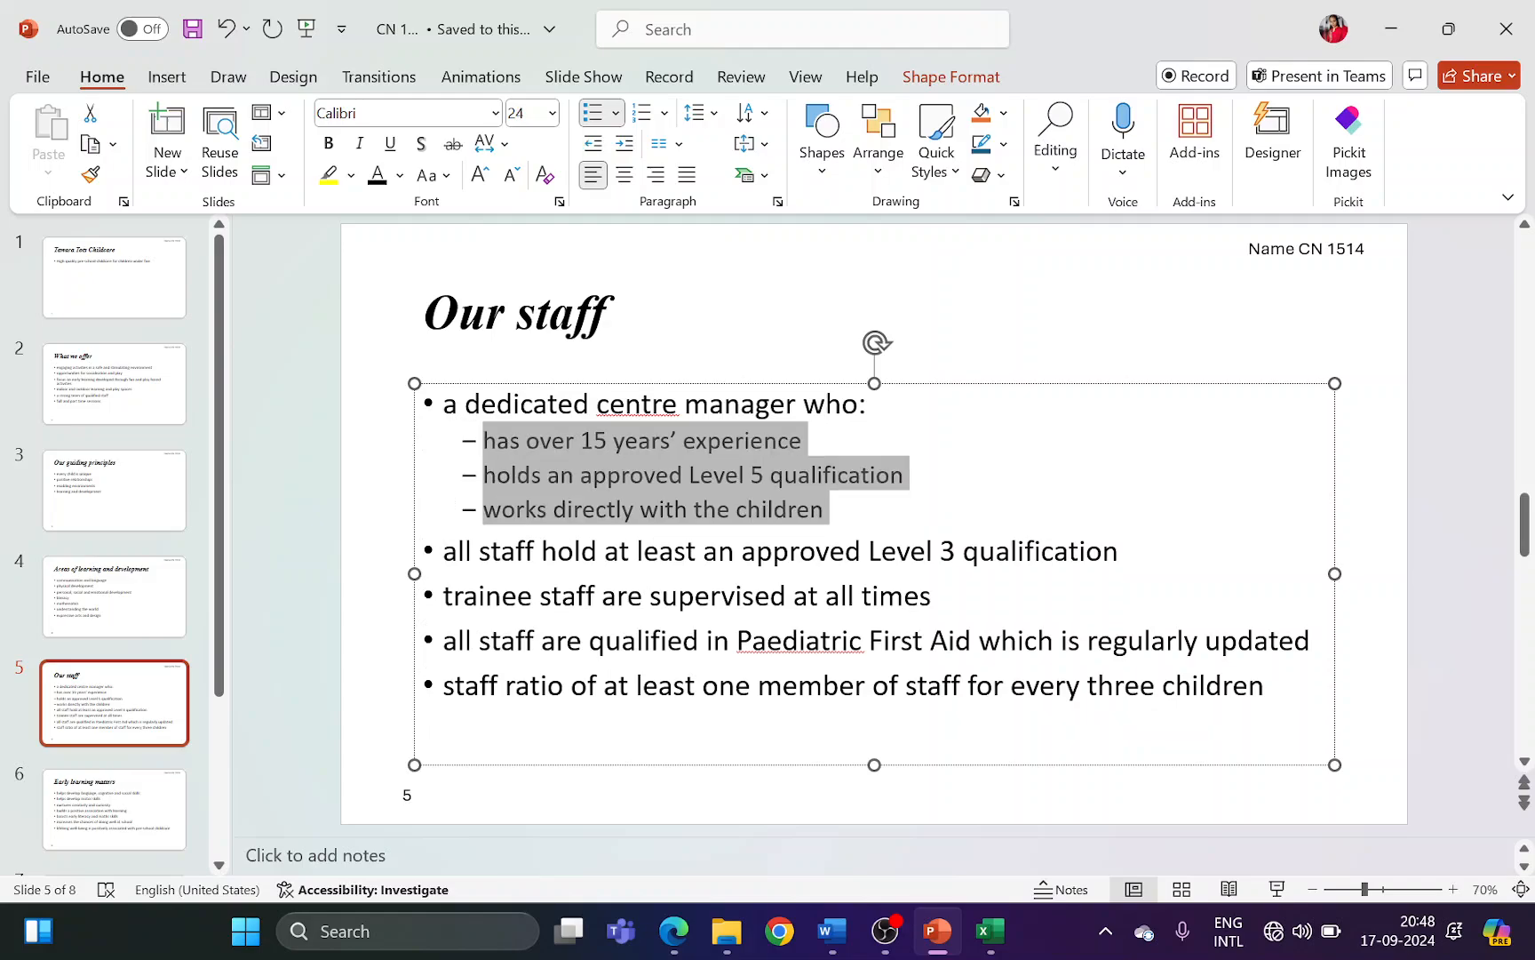
key("Tab")
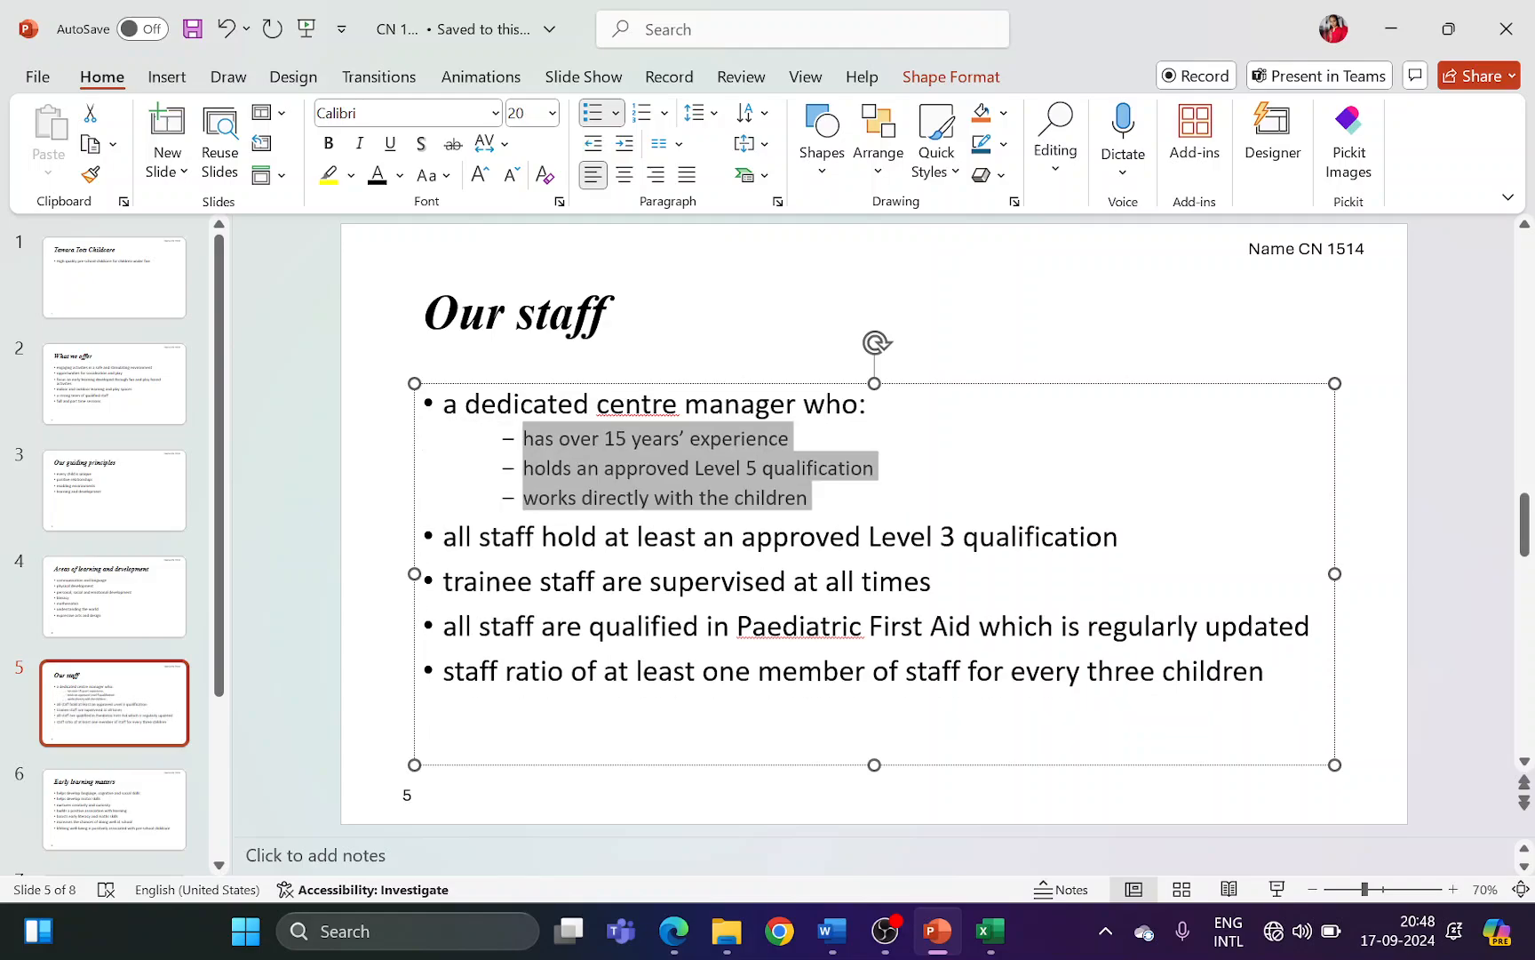
key("Tab")
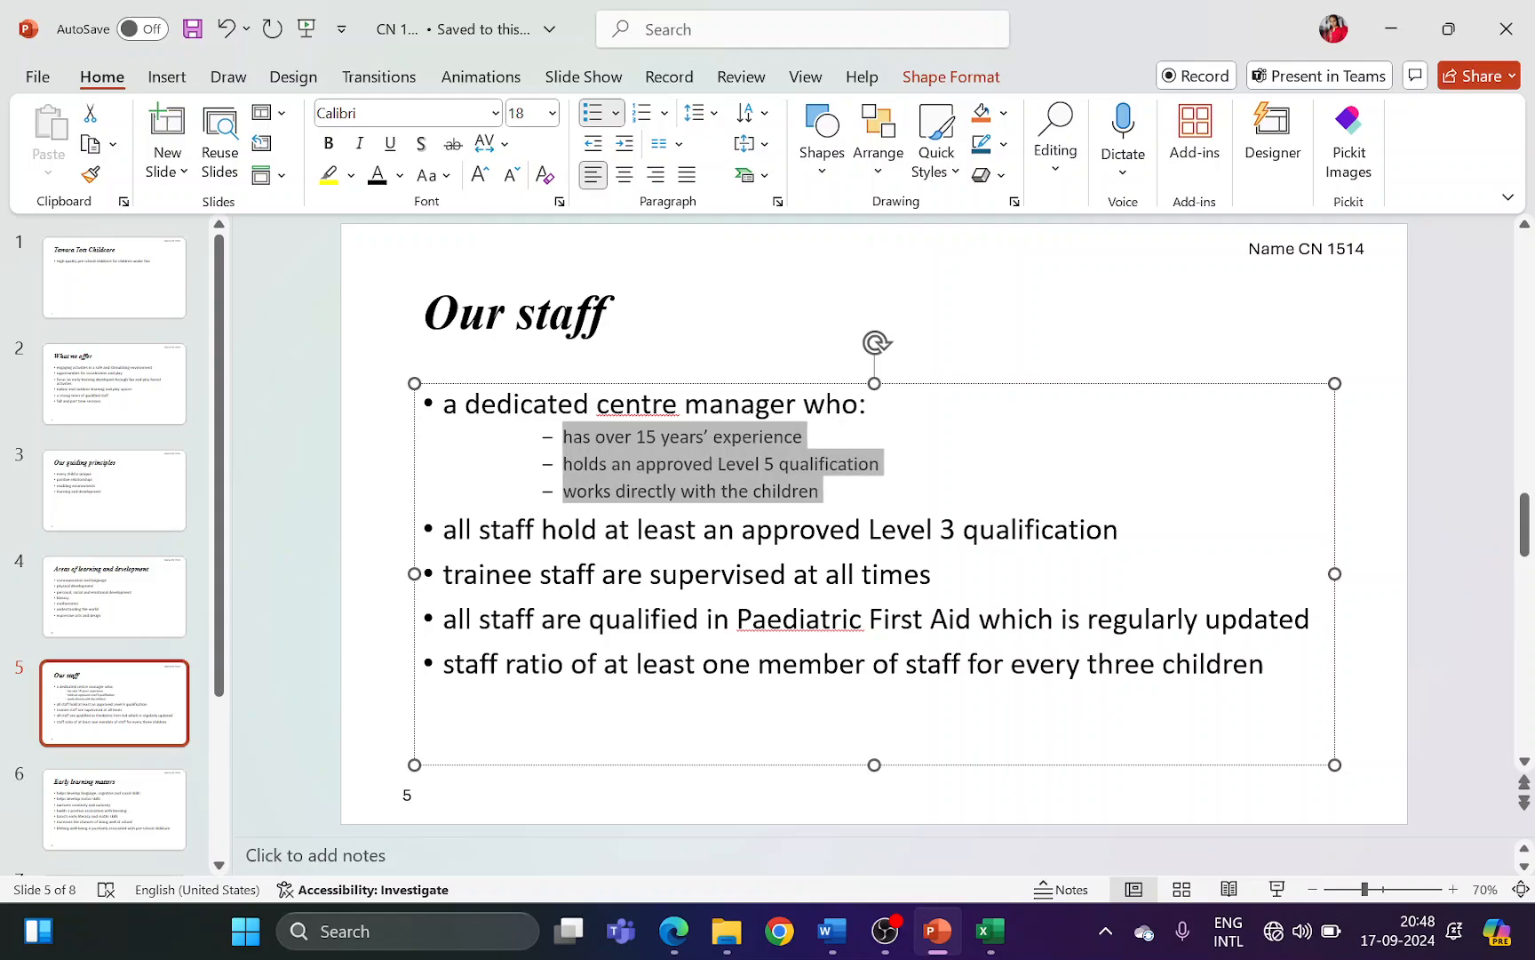
key("shift+Tab")
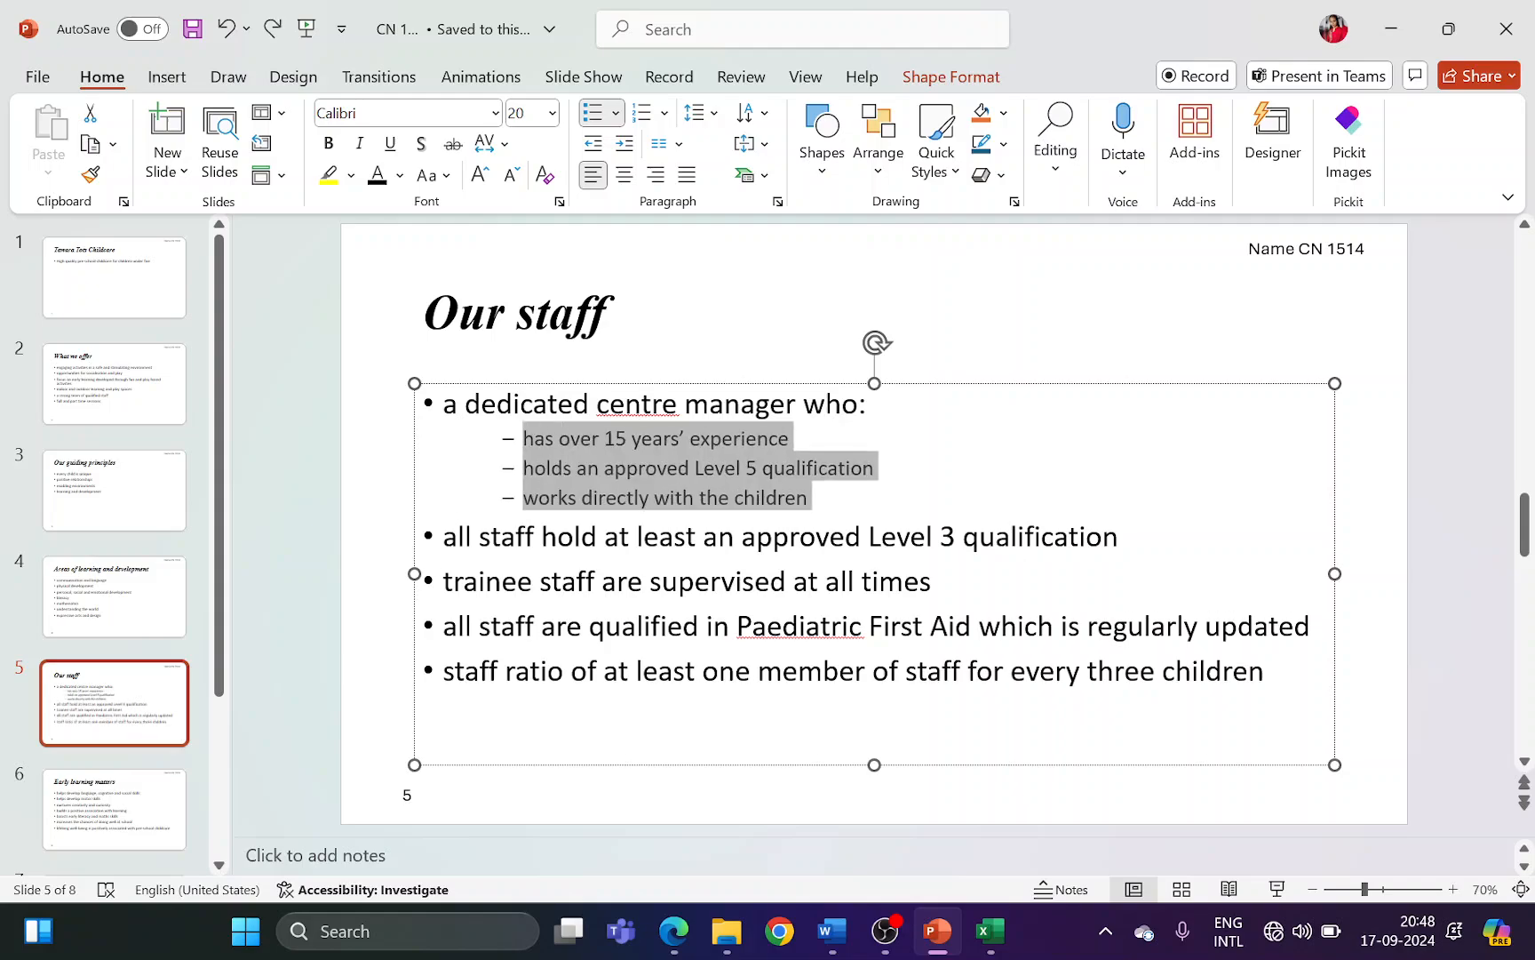
left_click(359, 143)
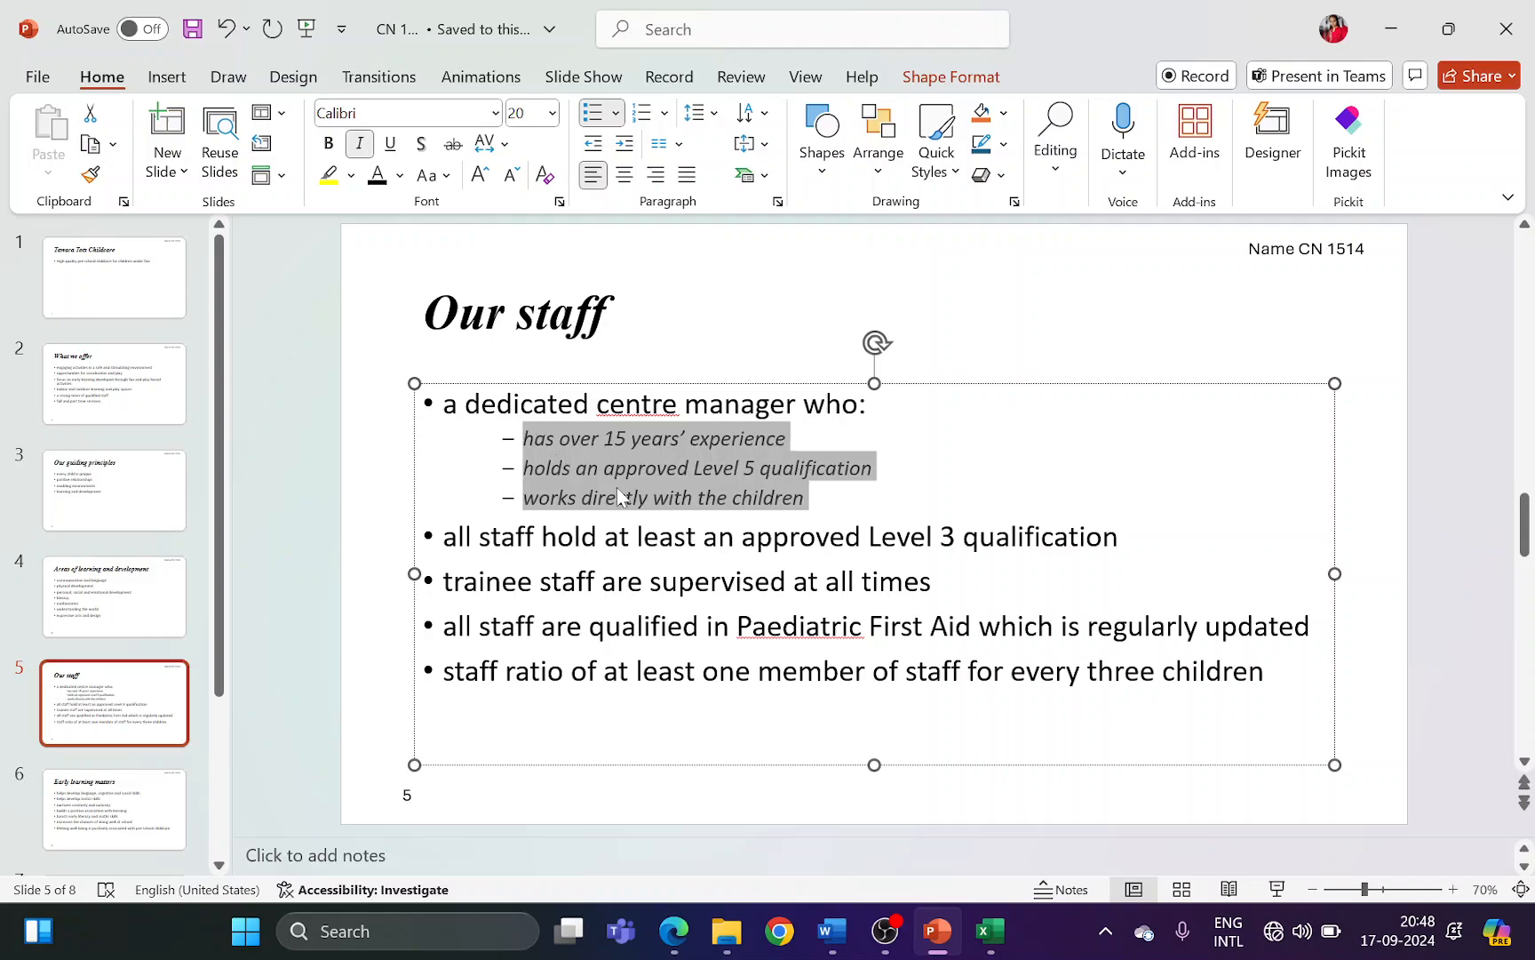
key("alt+Tab")
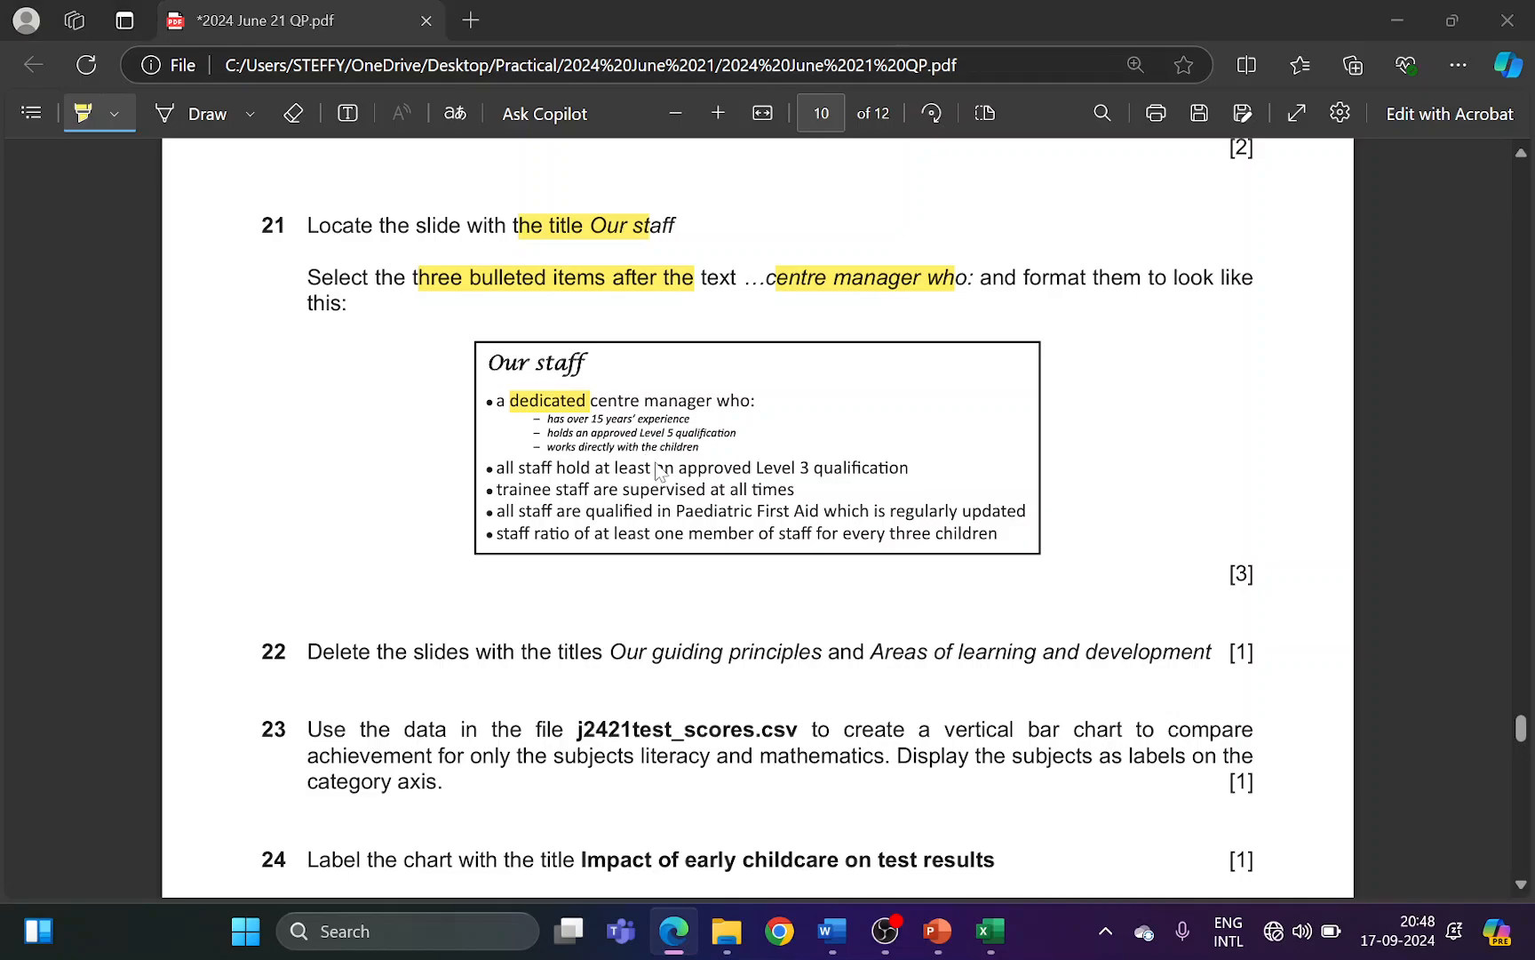
key("alt+Tab")
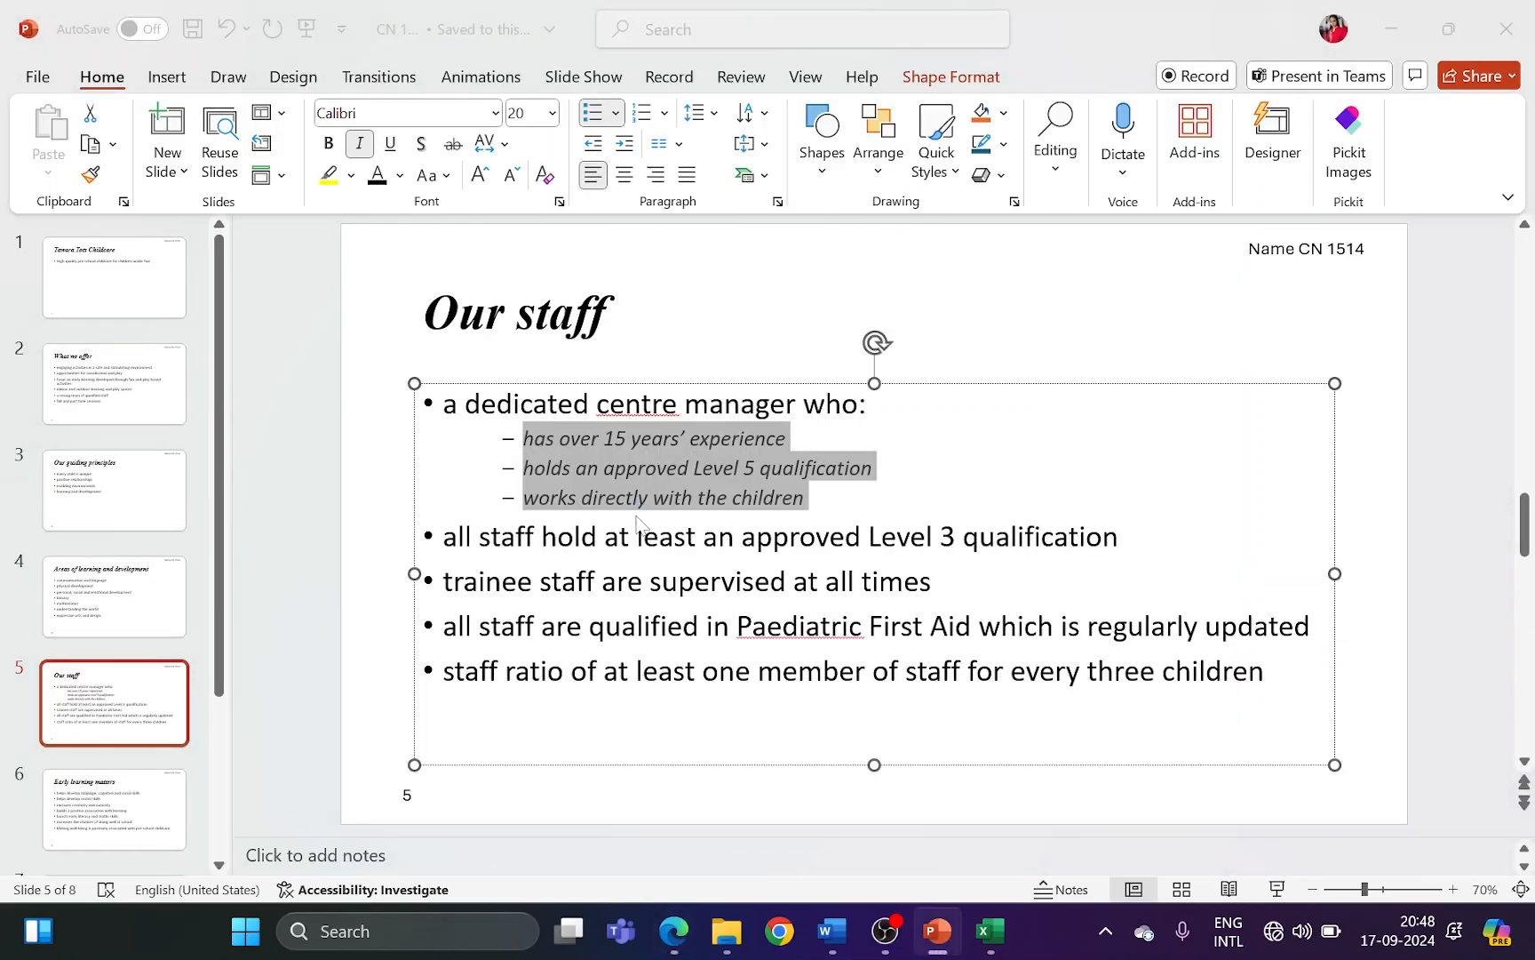
In the question paper in Edge, highlight question 22's slide titles "Our guiding principles" and "Areas of learning and development".
key("alt+Tab")
scroll(599, 573, "down", 1)
scroll(600, 573, "down", 1)
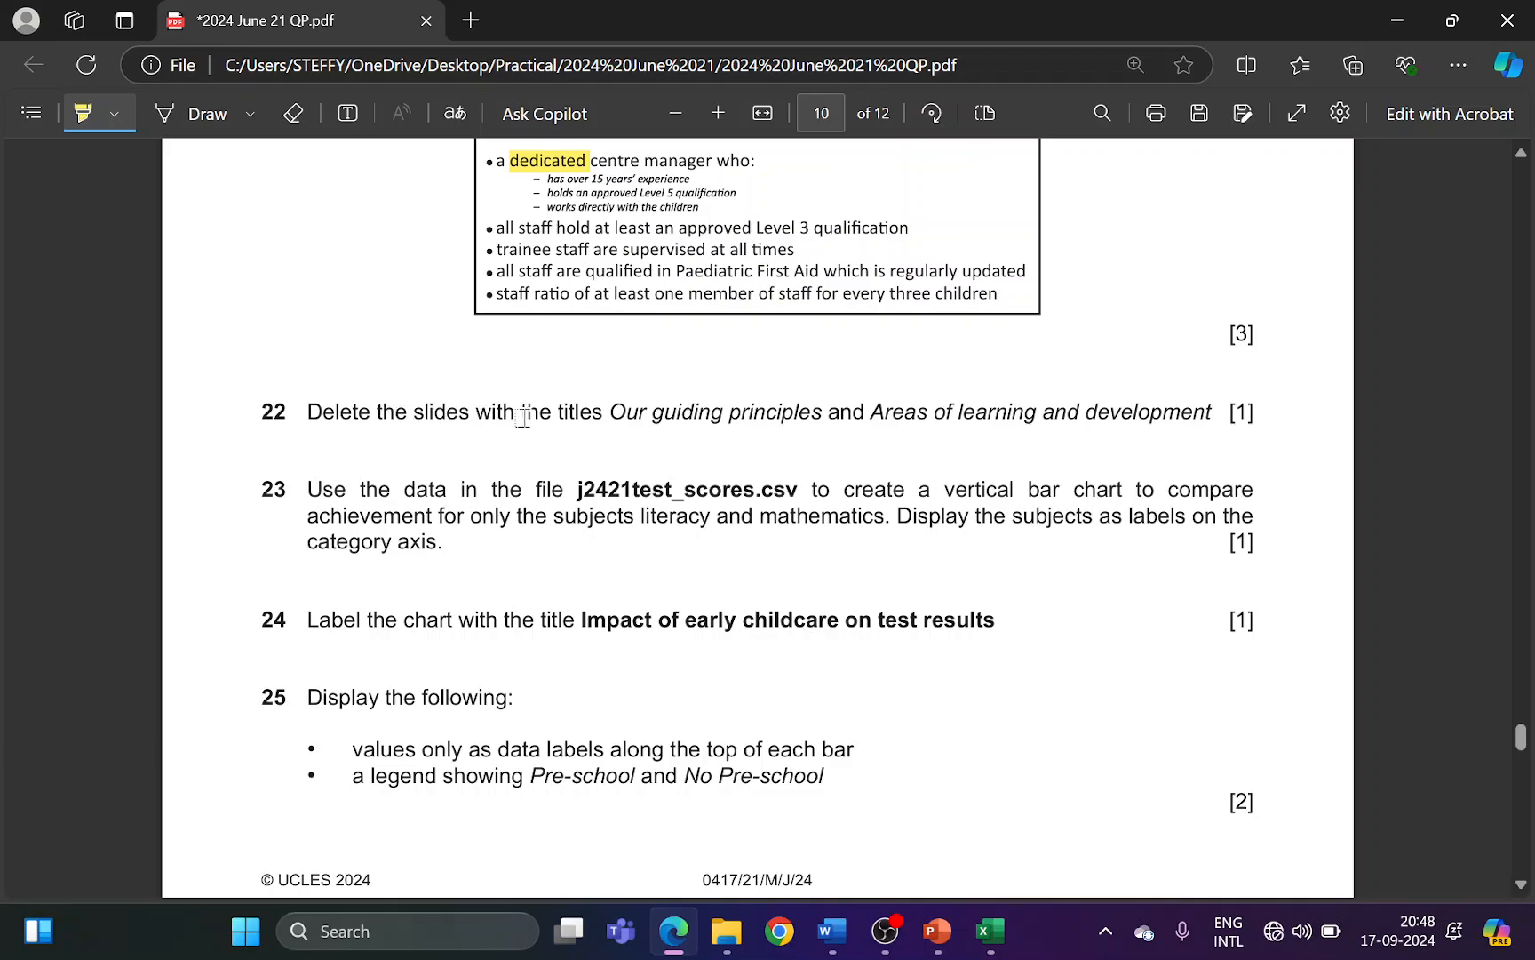
left_click_drag(611, 415, 1208, 413)
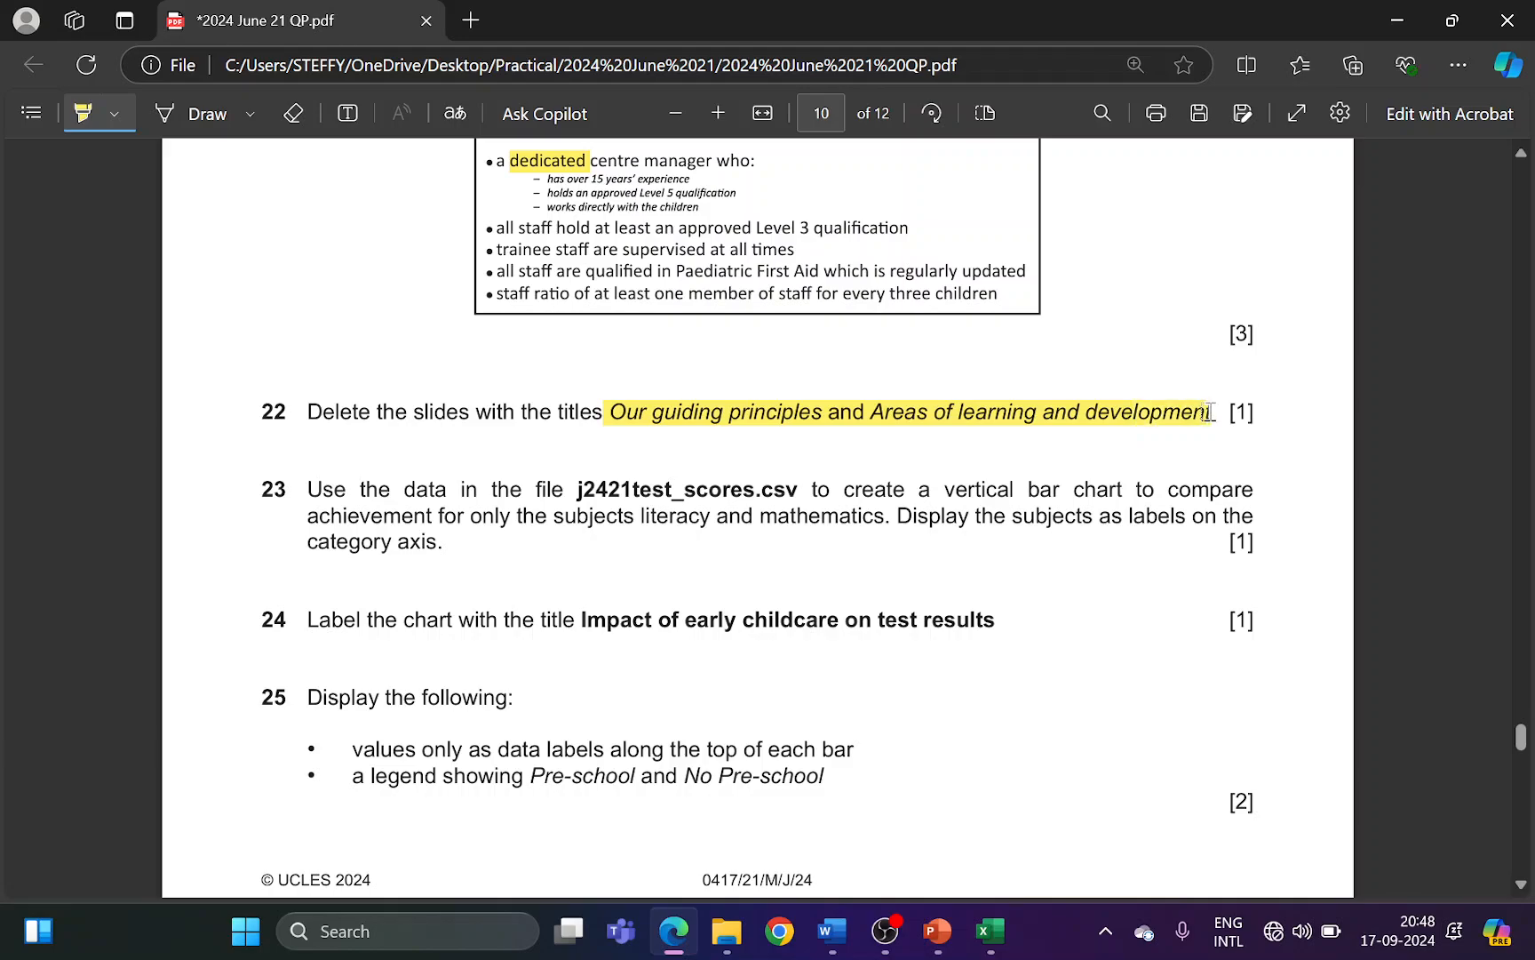
In PowerPoint, delete the slides titled "Our guiding principles" and "Areas of learning and development".
key("alt+Tab")
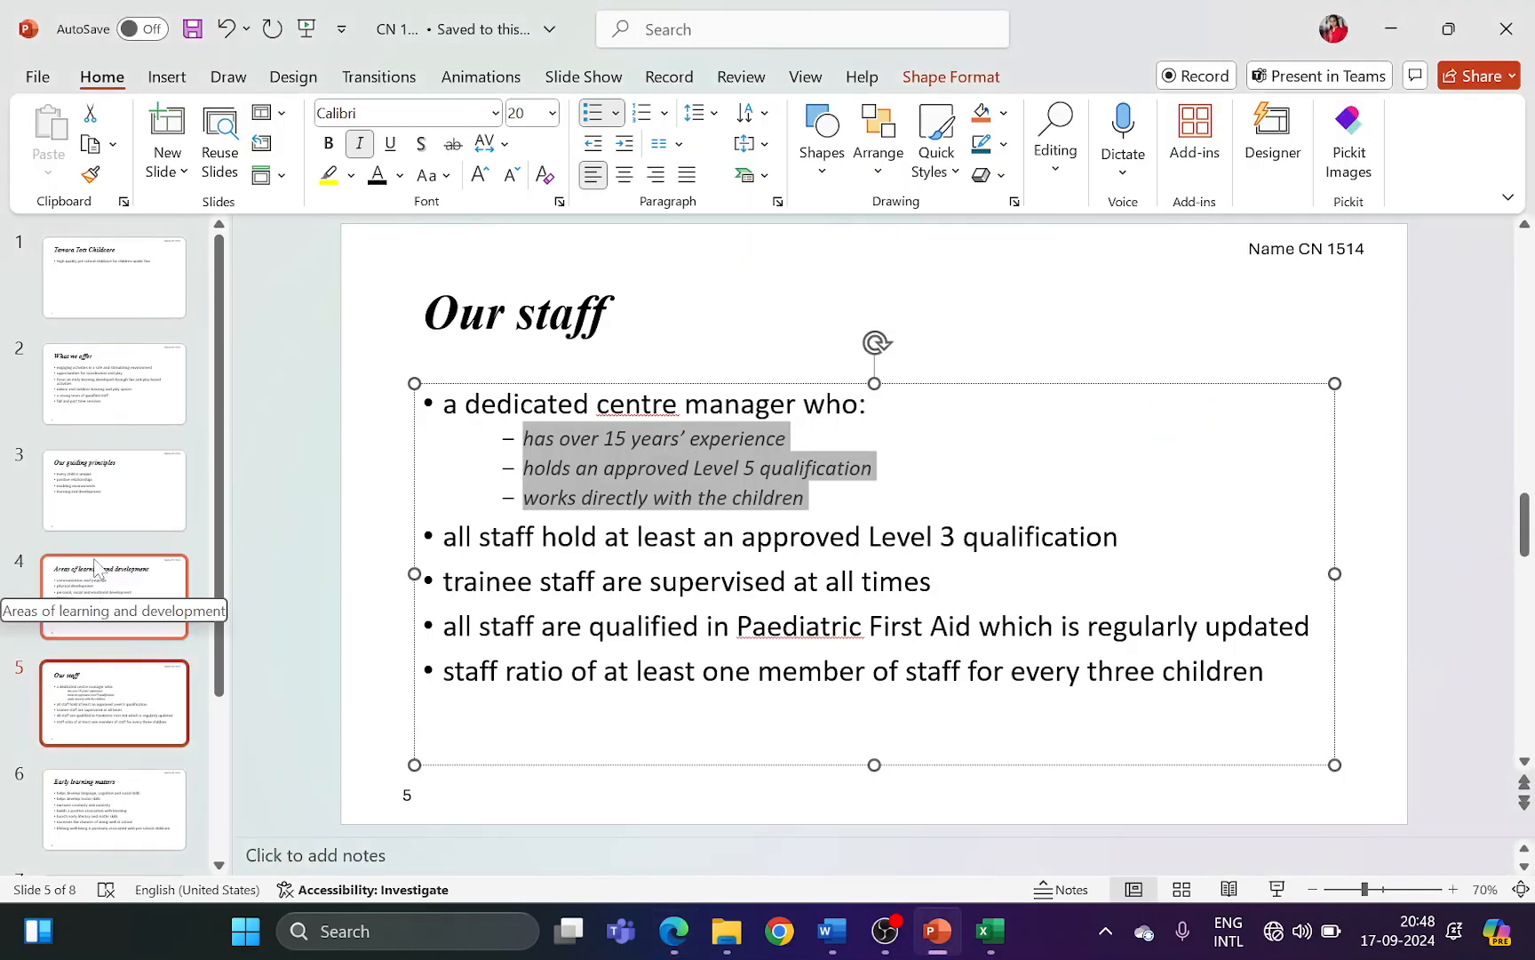
left_click(99, 503)
right_click(101, 502)
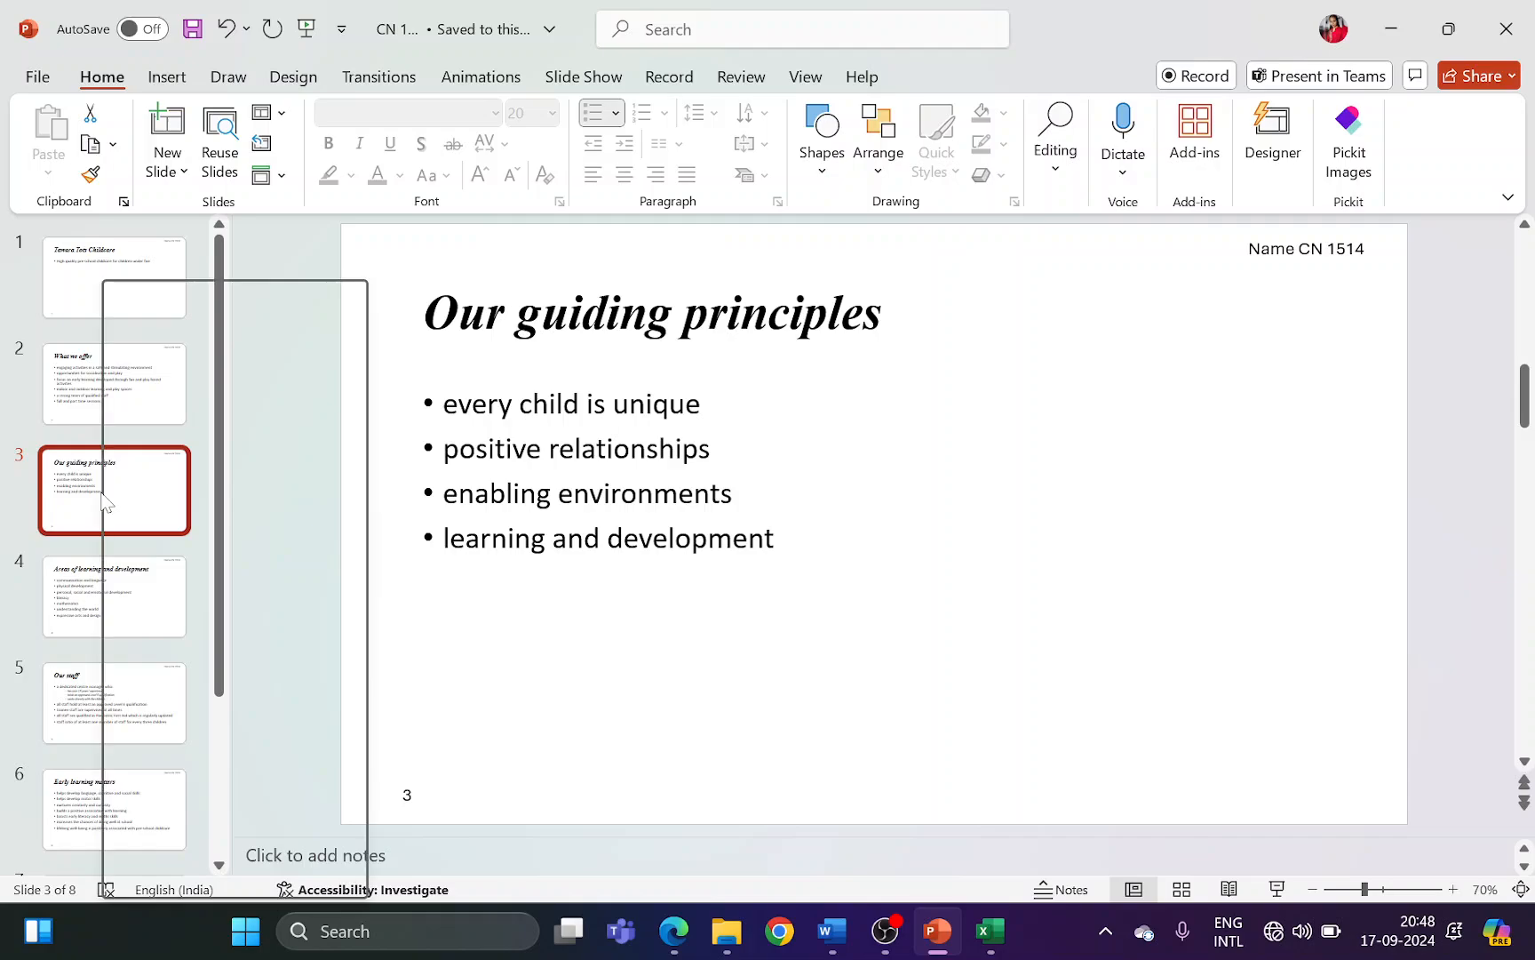
left_click(175, 590)
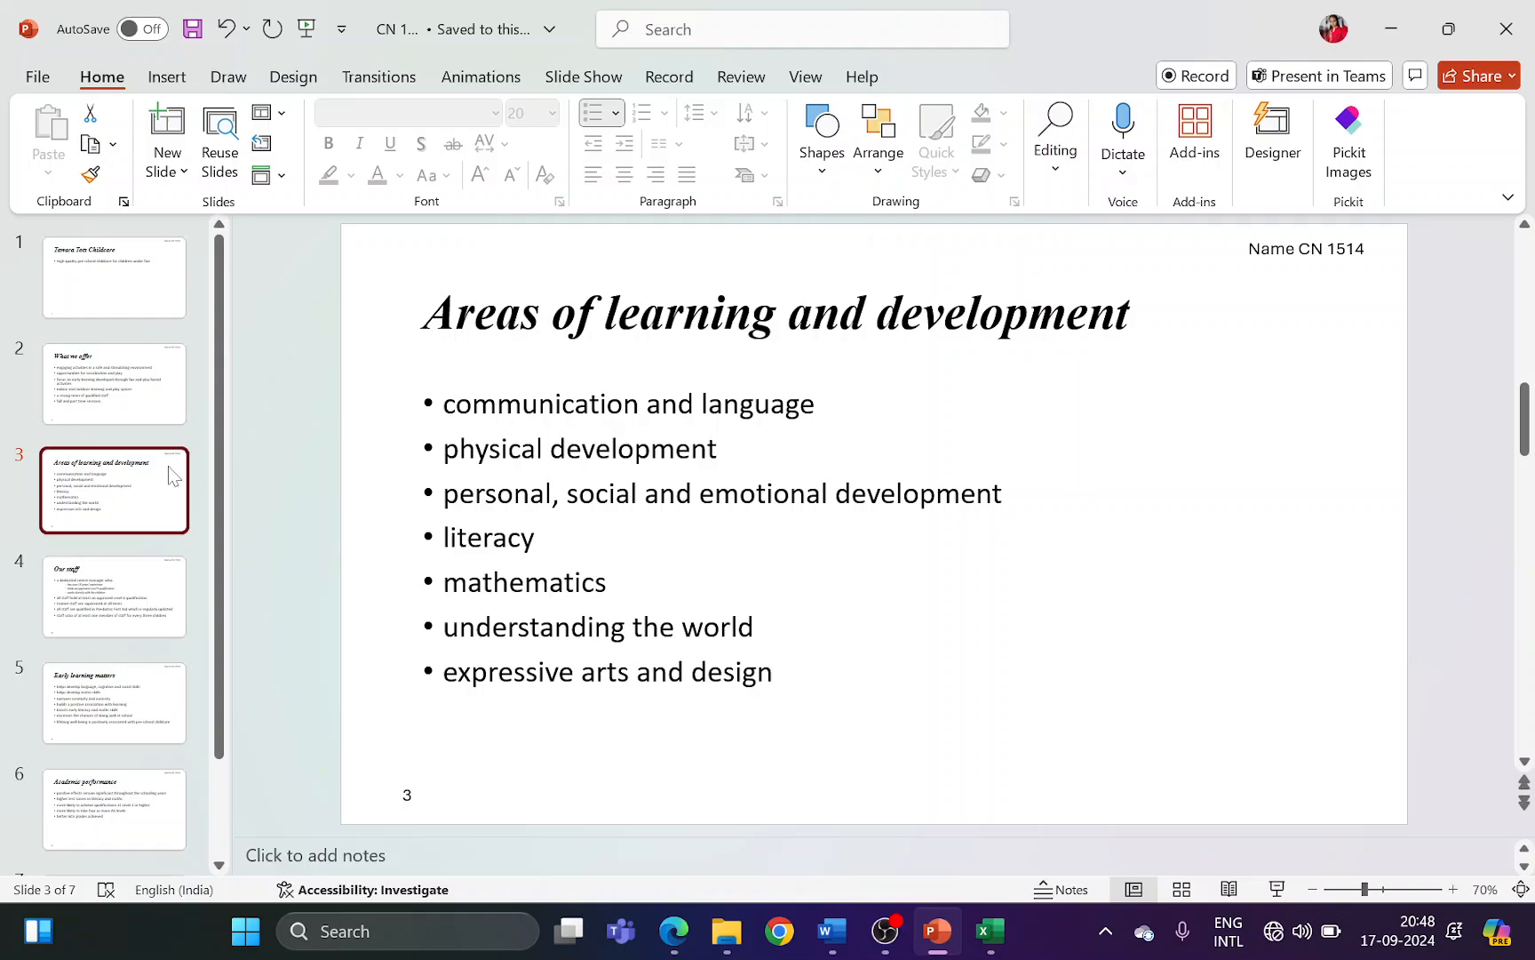
right_click(172, 475)
left_click(182, 590)
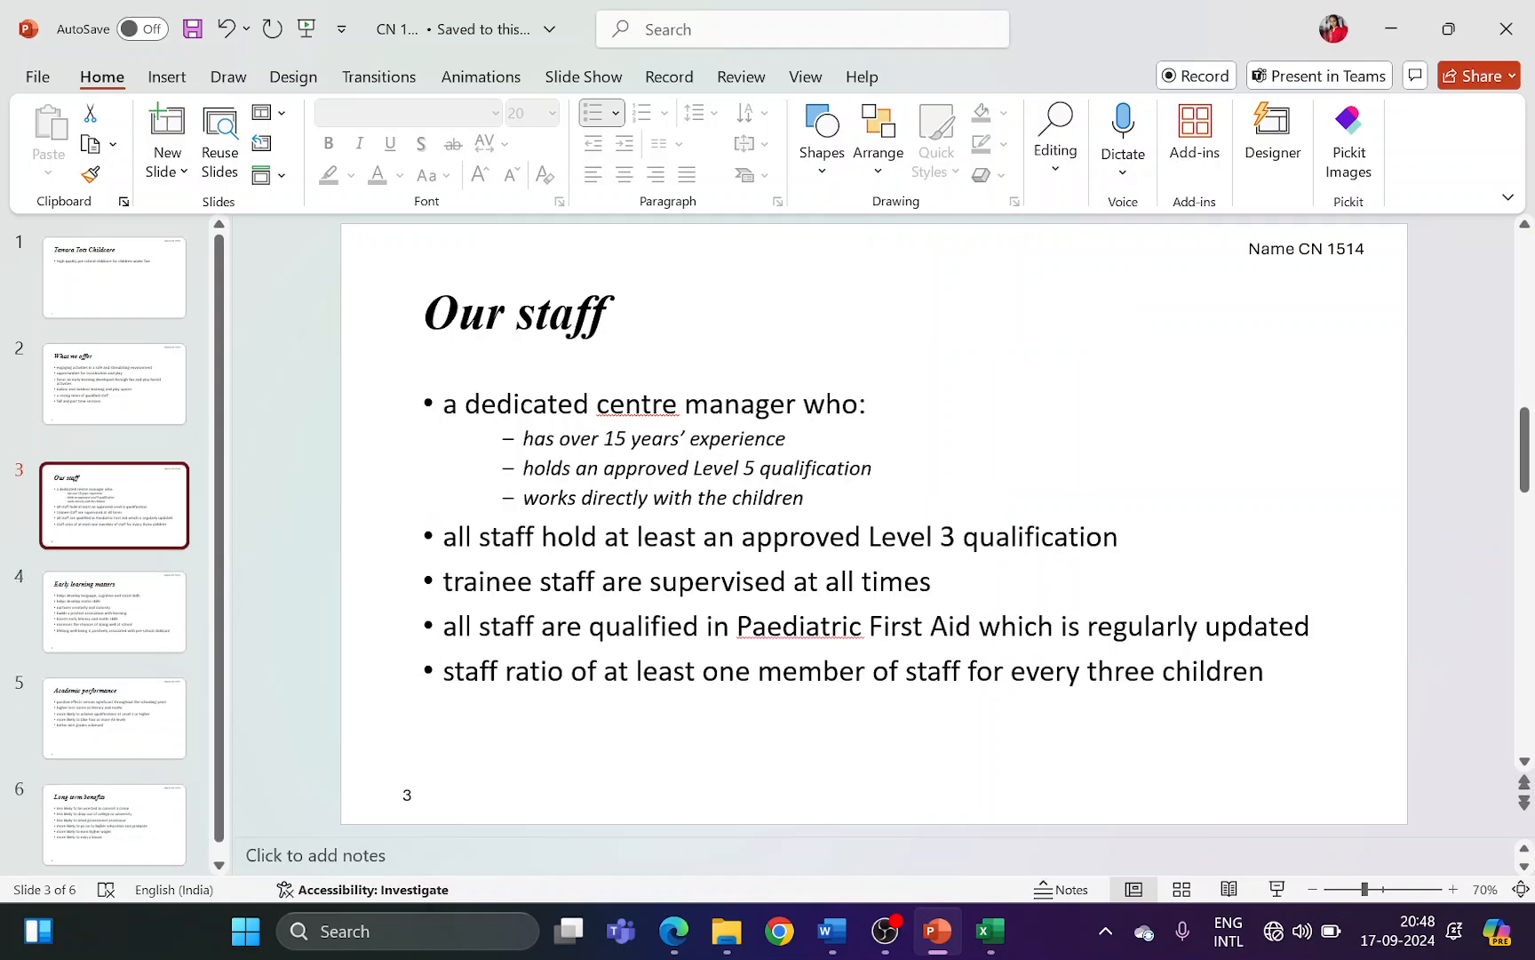
In the question paper in Edge, highlight question 23's file name j2421test_scores.csv and switch to that file in Excel.
key("alt+Tab")
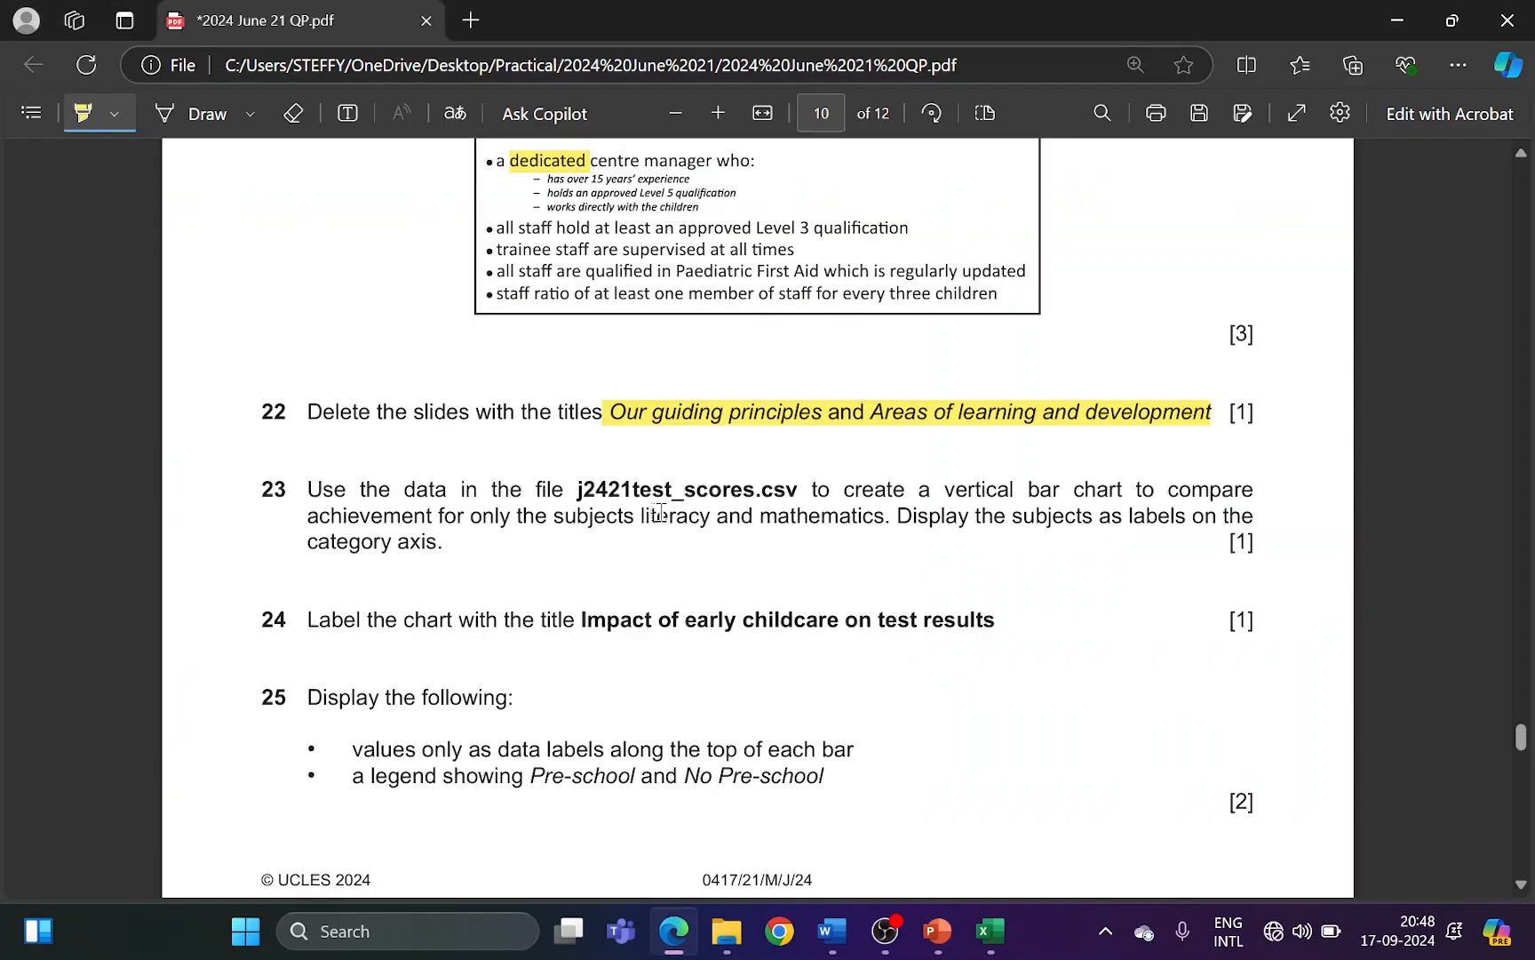
left_click_drag(562, 497, 799, 494)
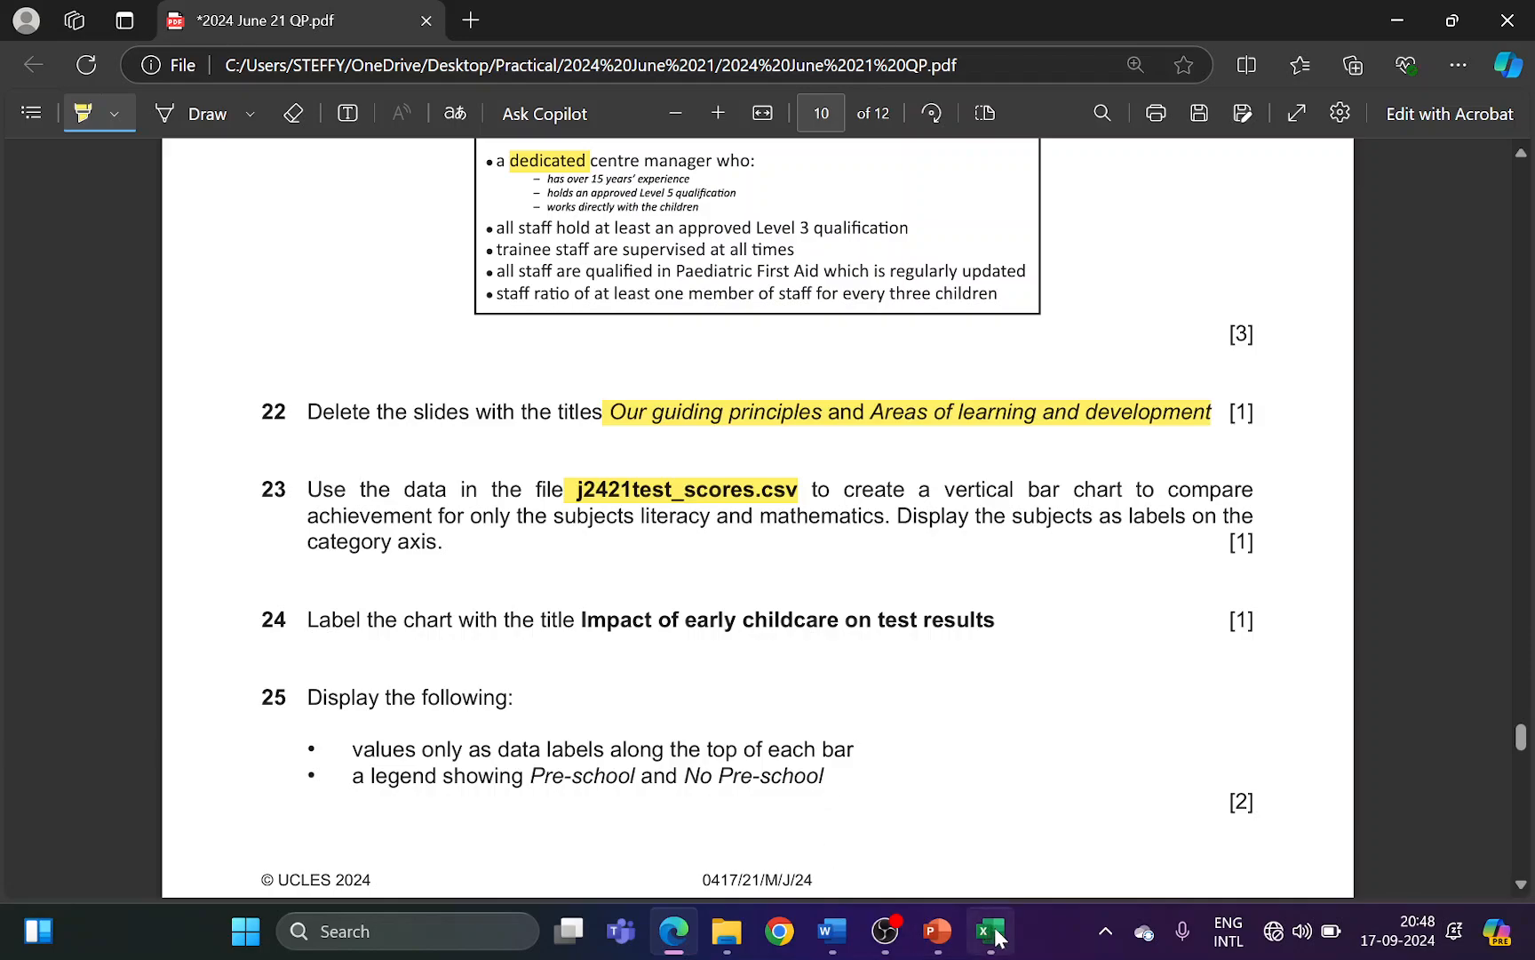
left_click(990, 930)
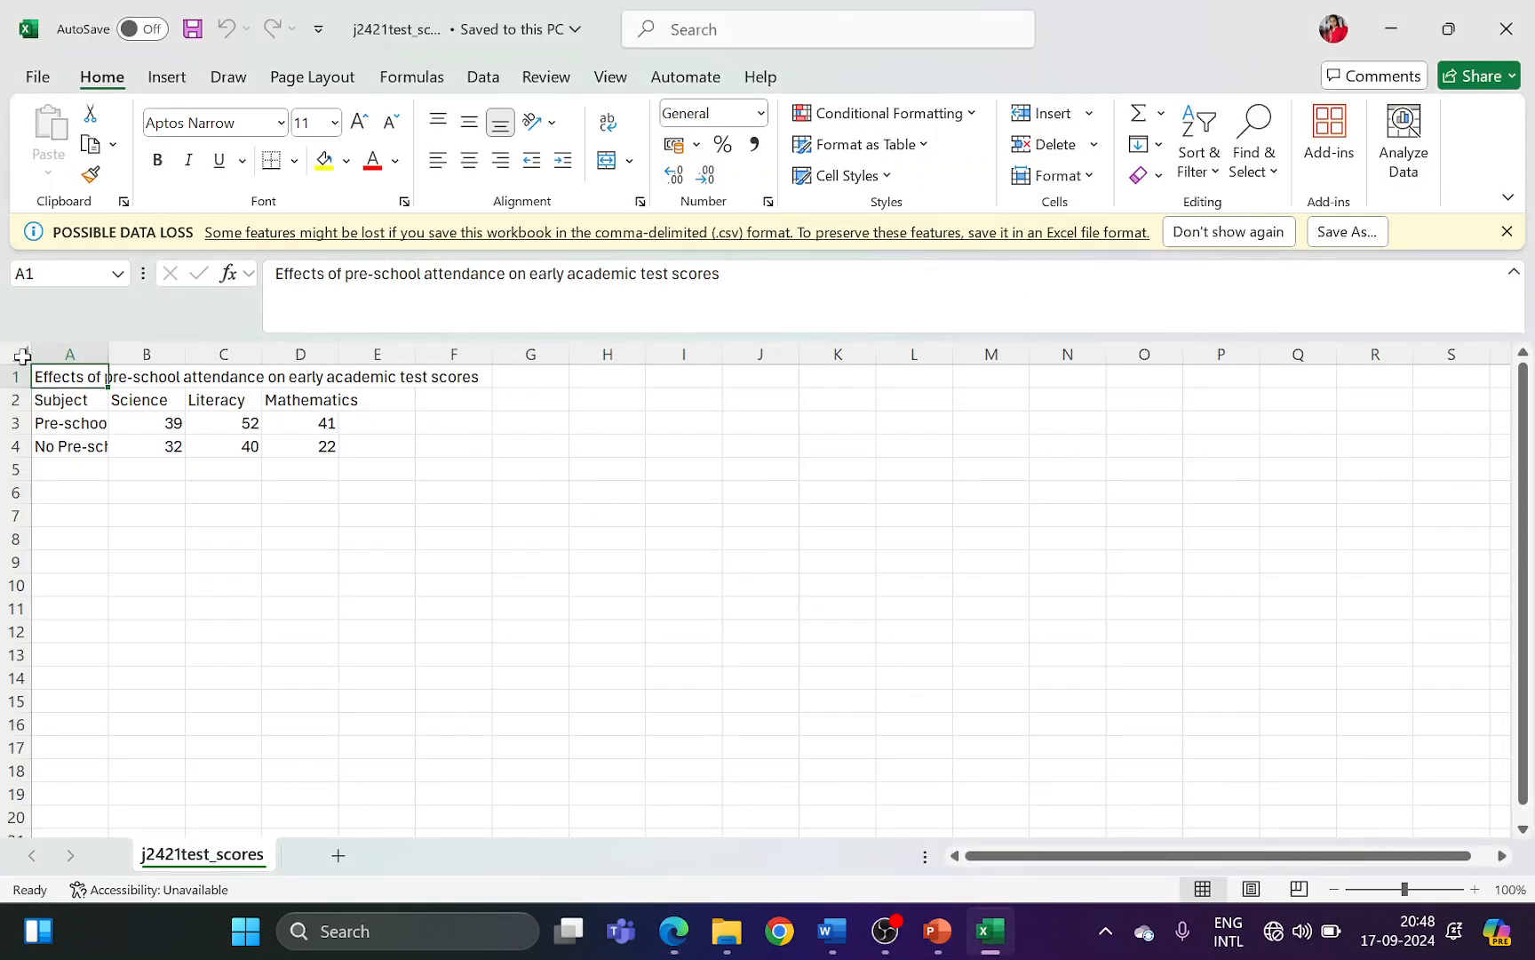
Autofit the widths of all columns in the j2421test_scores sheet.
left_click(21, 354)
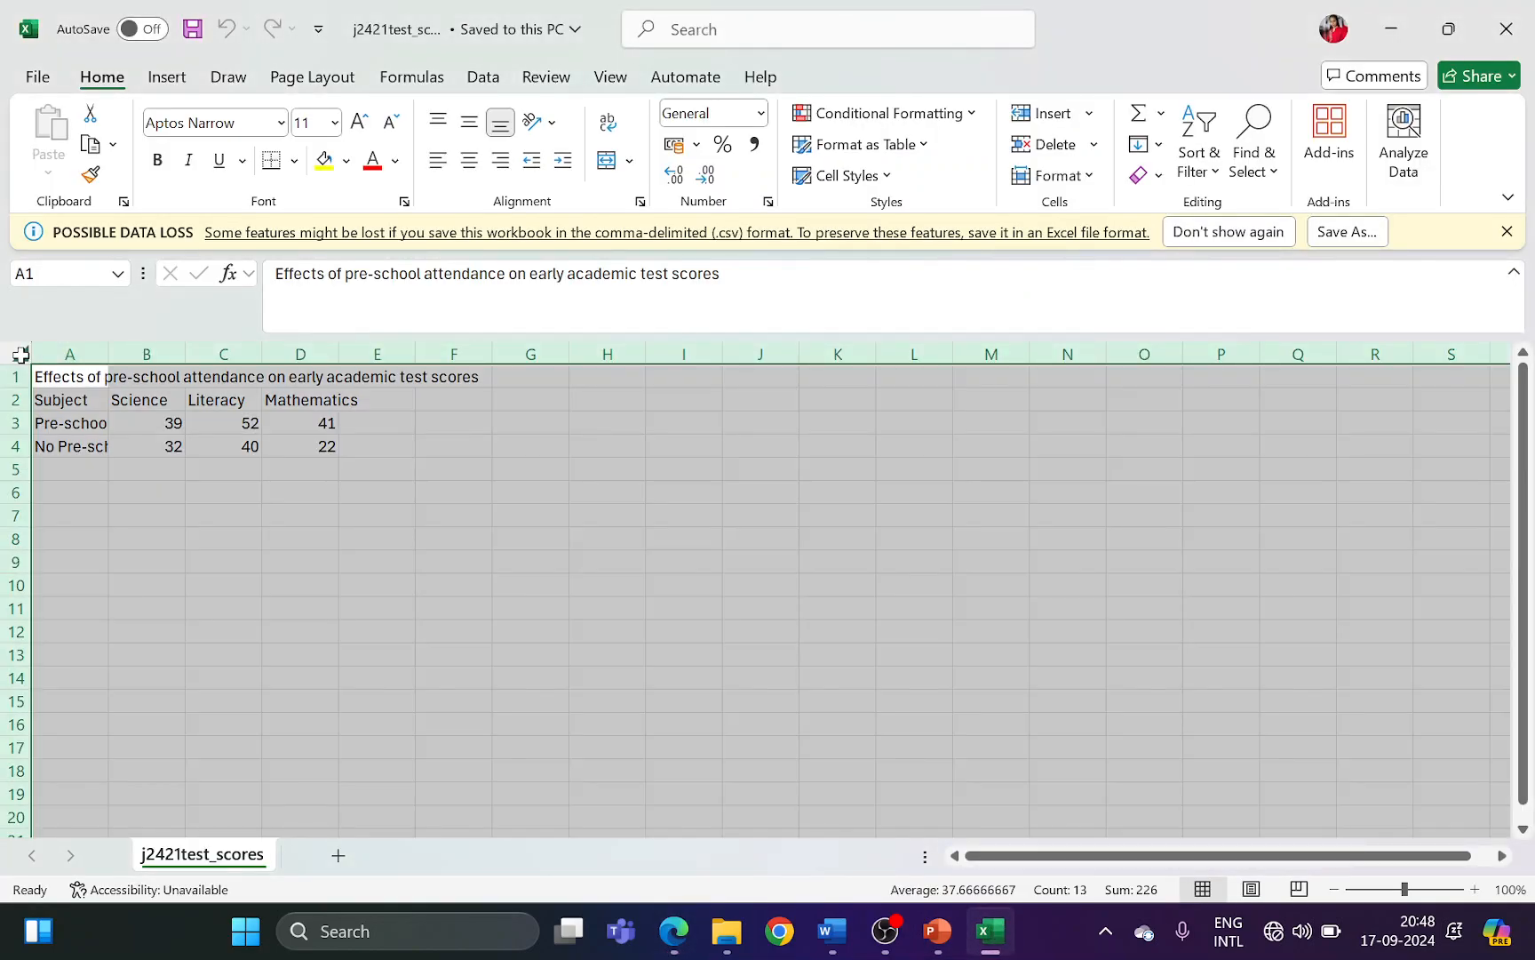
double_click(109, 353)
left_click(727, 519)
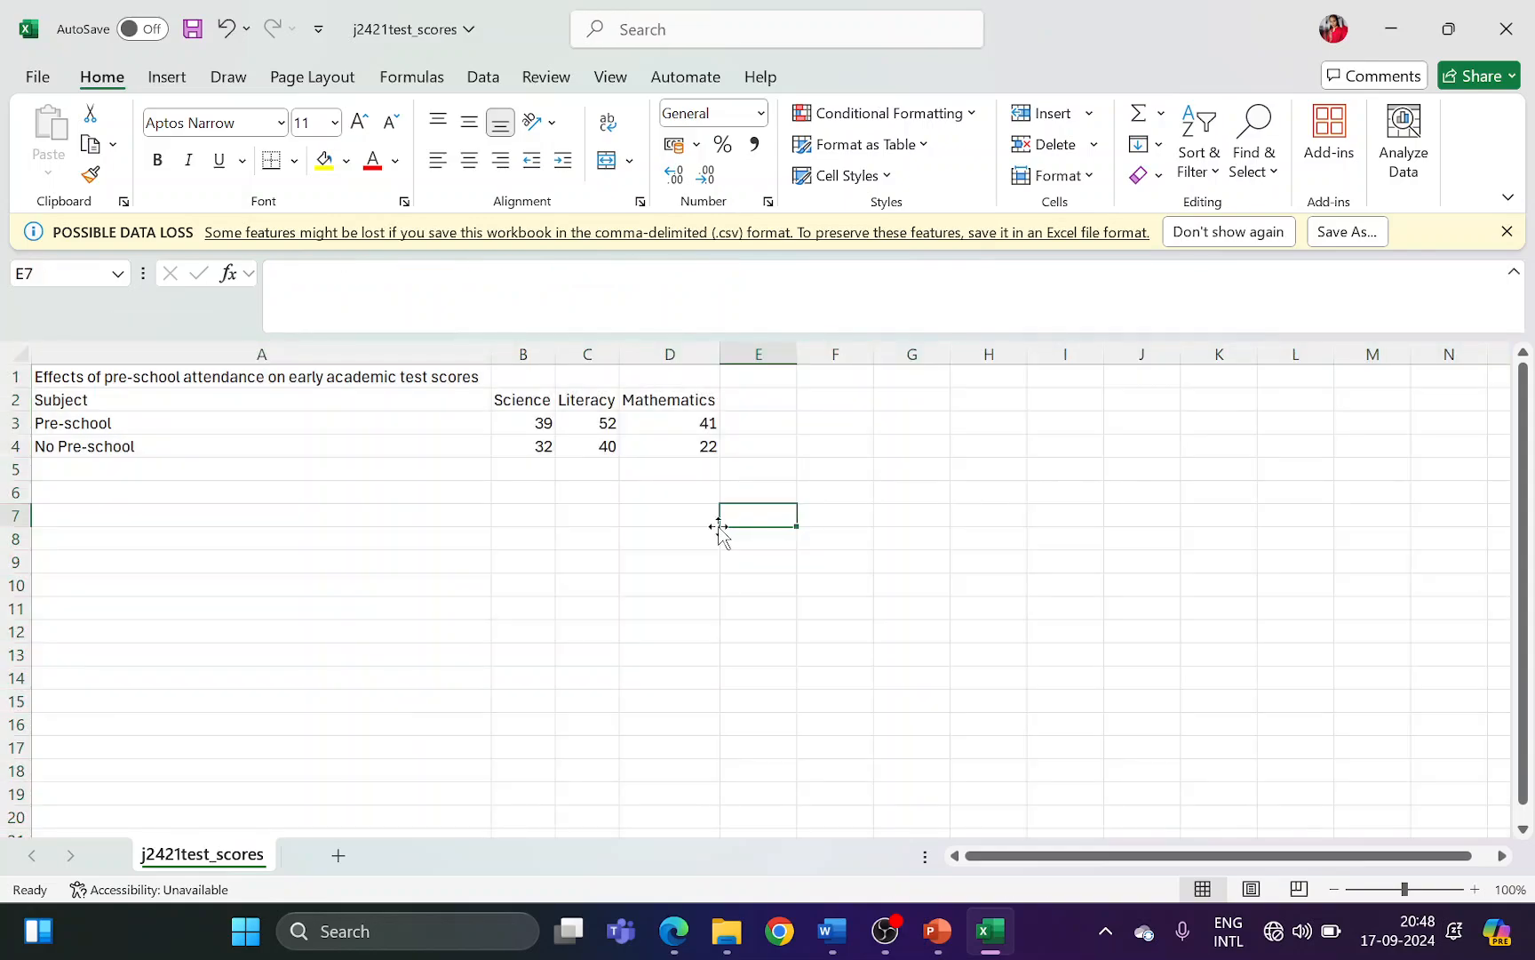
In the question paper in Edge, highlight question 23's requirements for a vertical bar chart, the literacy and mathematics subjects, and category axis labels.
key("alt+Tab")
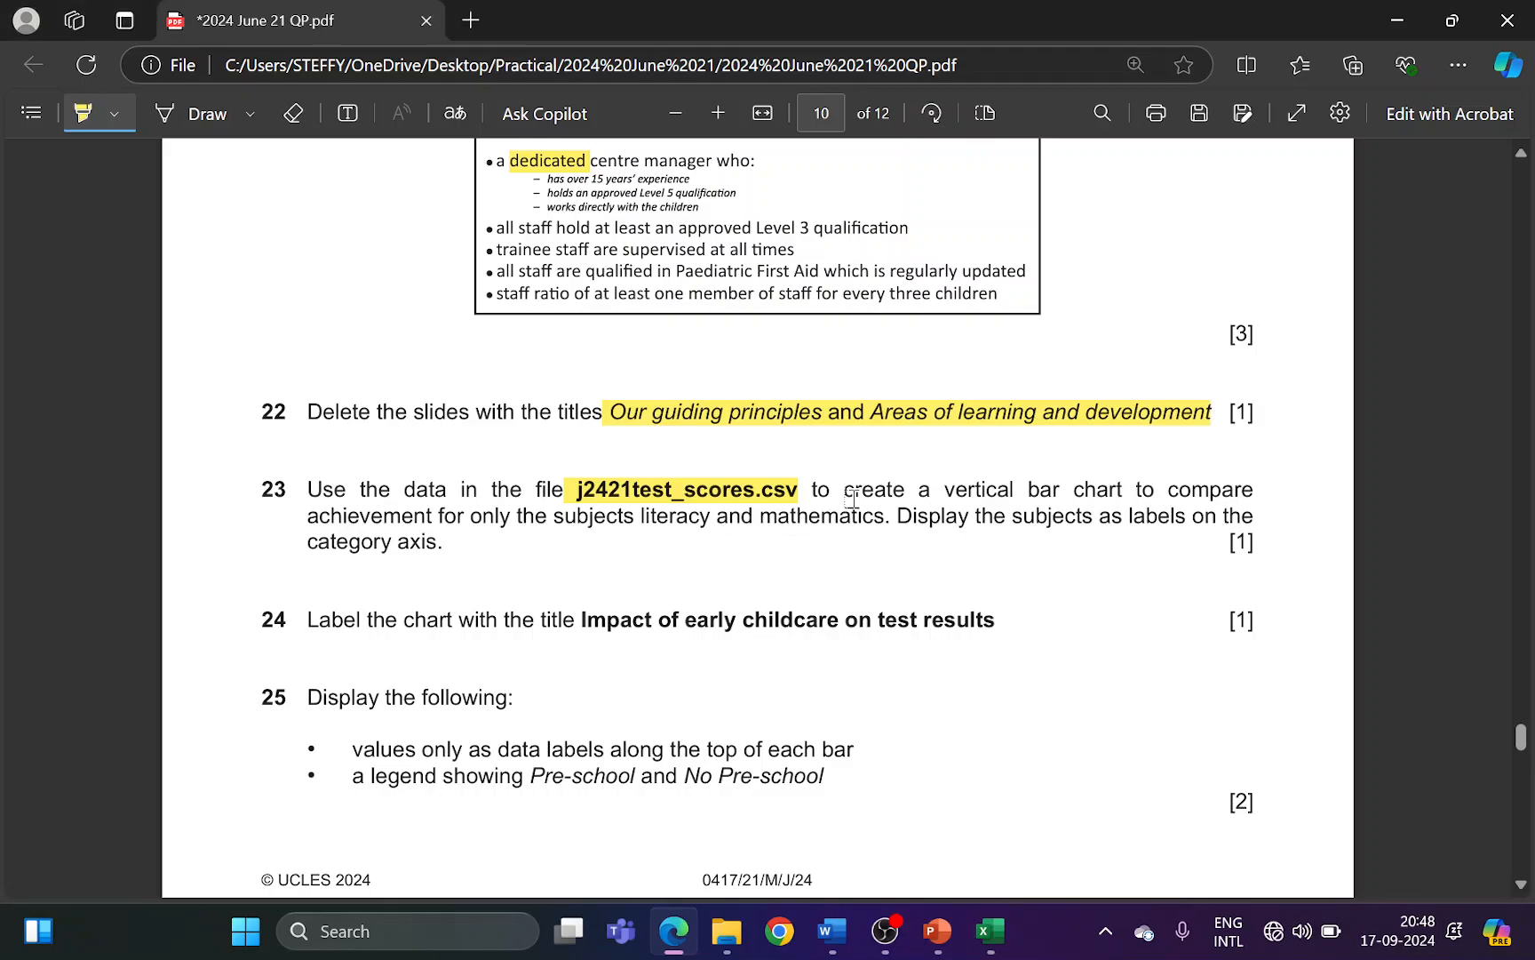
left_click_drag(846, 489, 1210, 490)
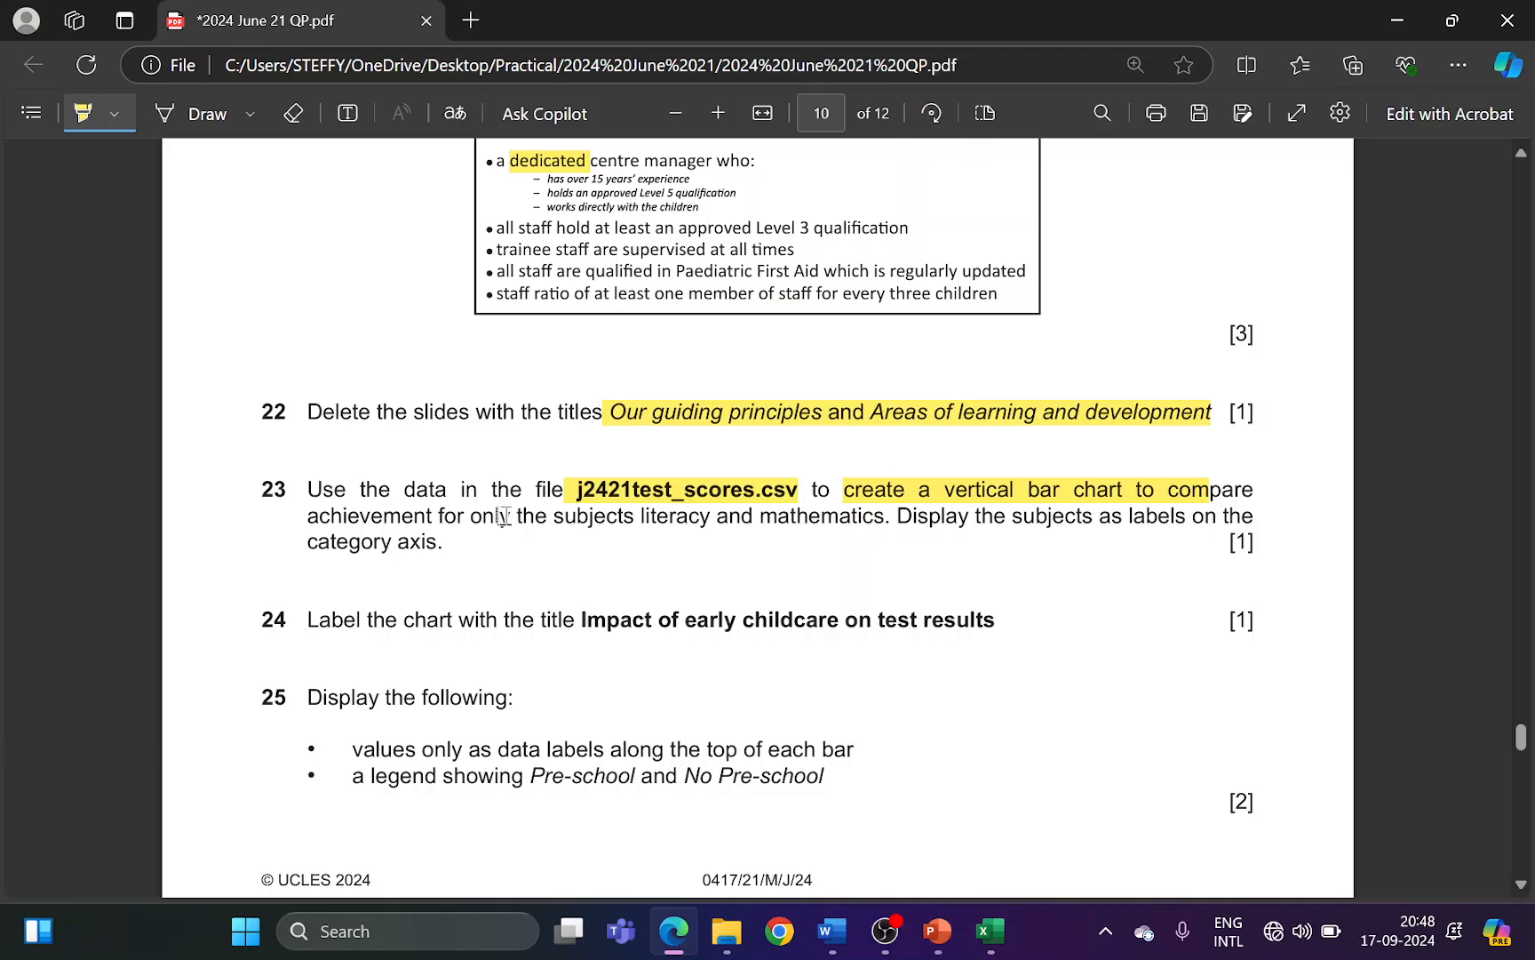
left_click_drag(565, 518, 1231, 518)
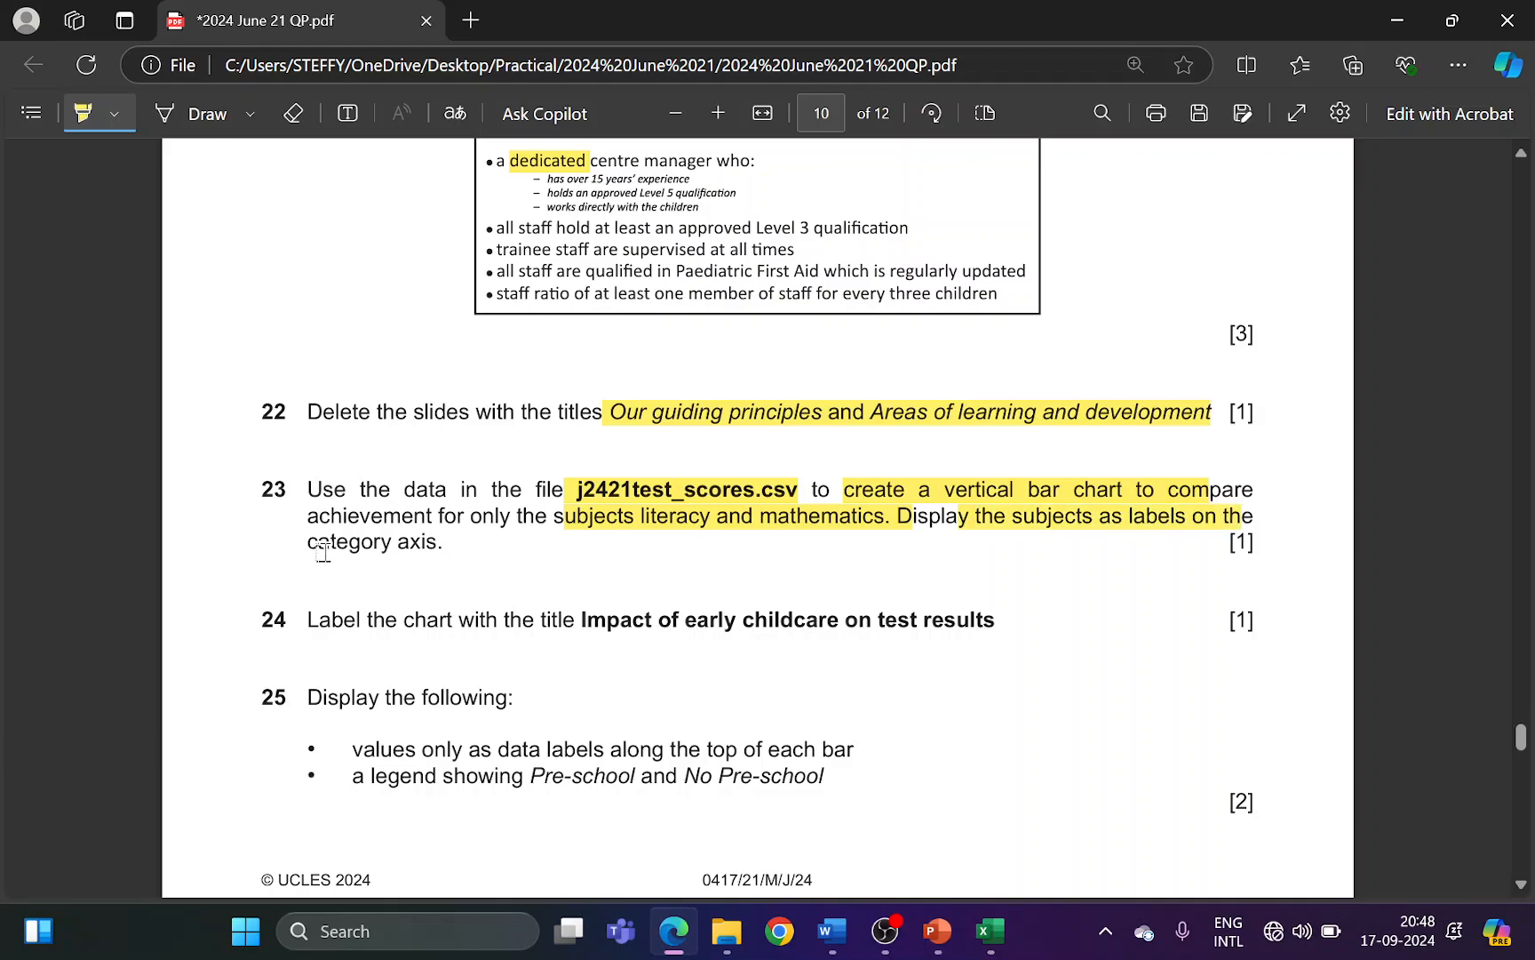
left_click_drag(306, 543, 435, 544)
In Excel, insert a clustered column chart of cells C2:D4 with Literacy and Mathematics as the category axis labels.
key("alt+Tab")
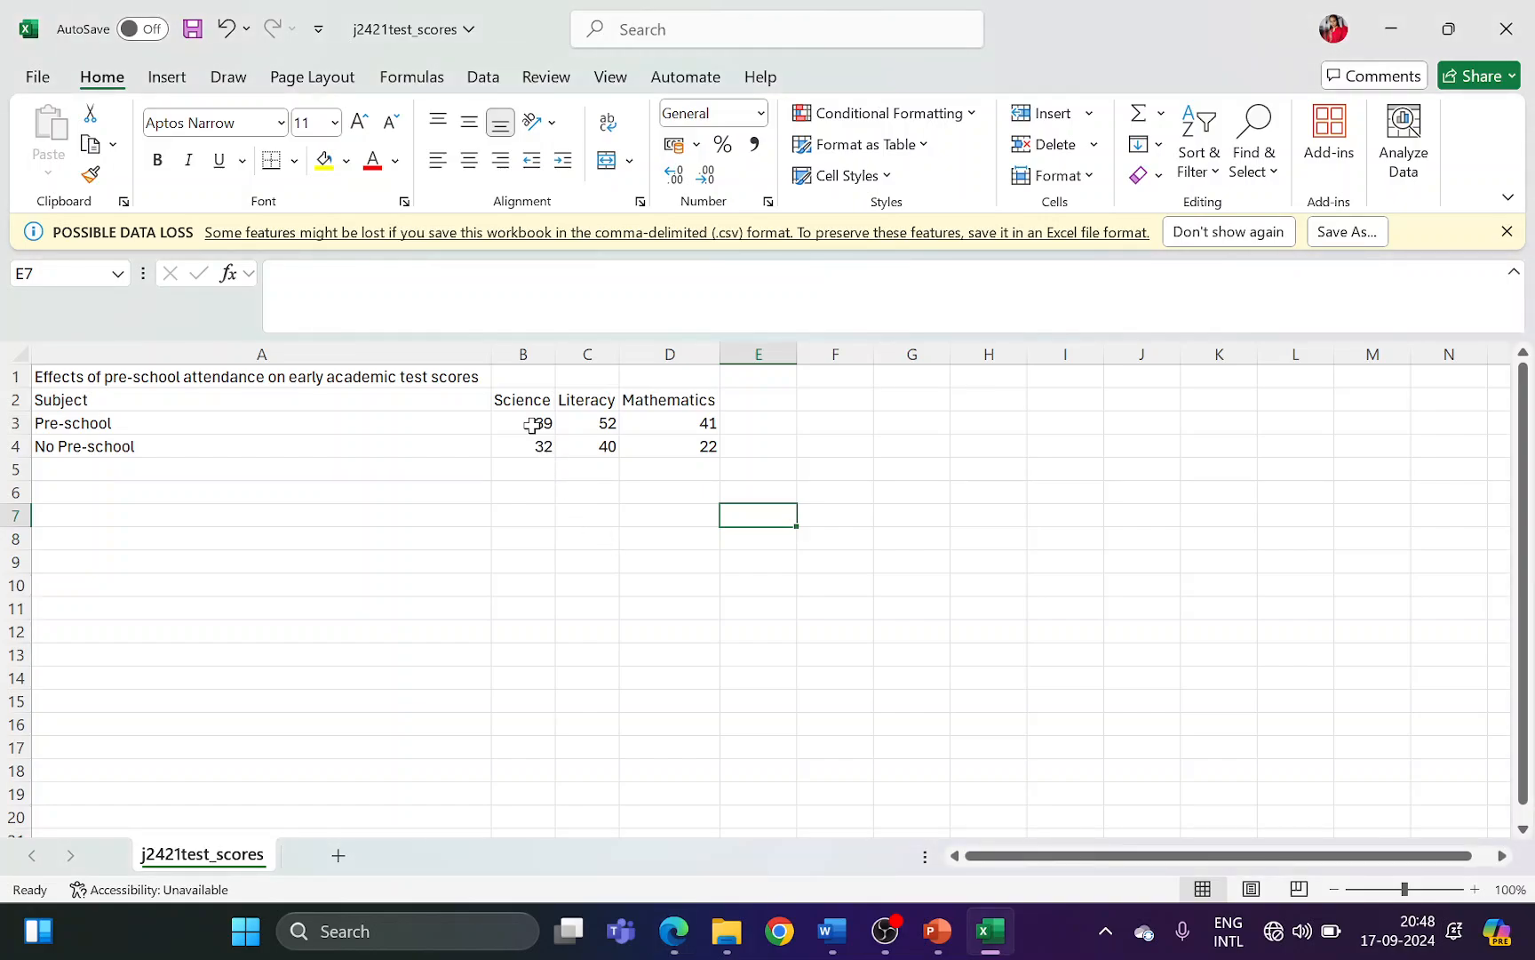
left_click_drag(585, 395, 679, 455)
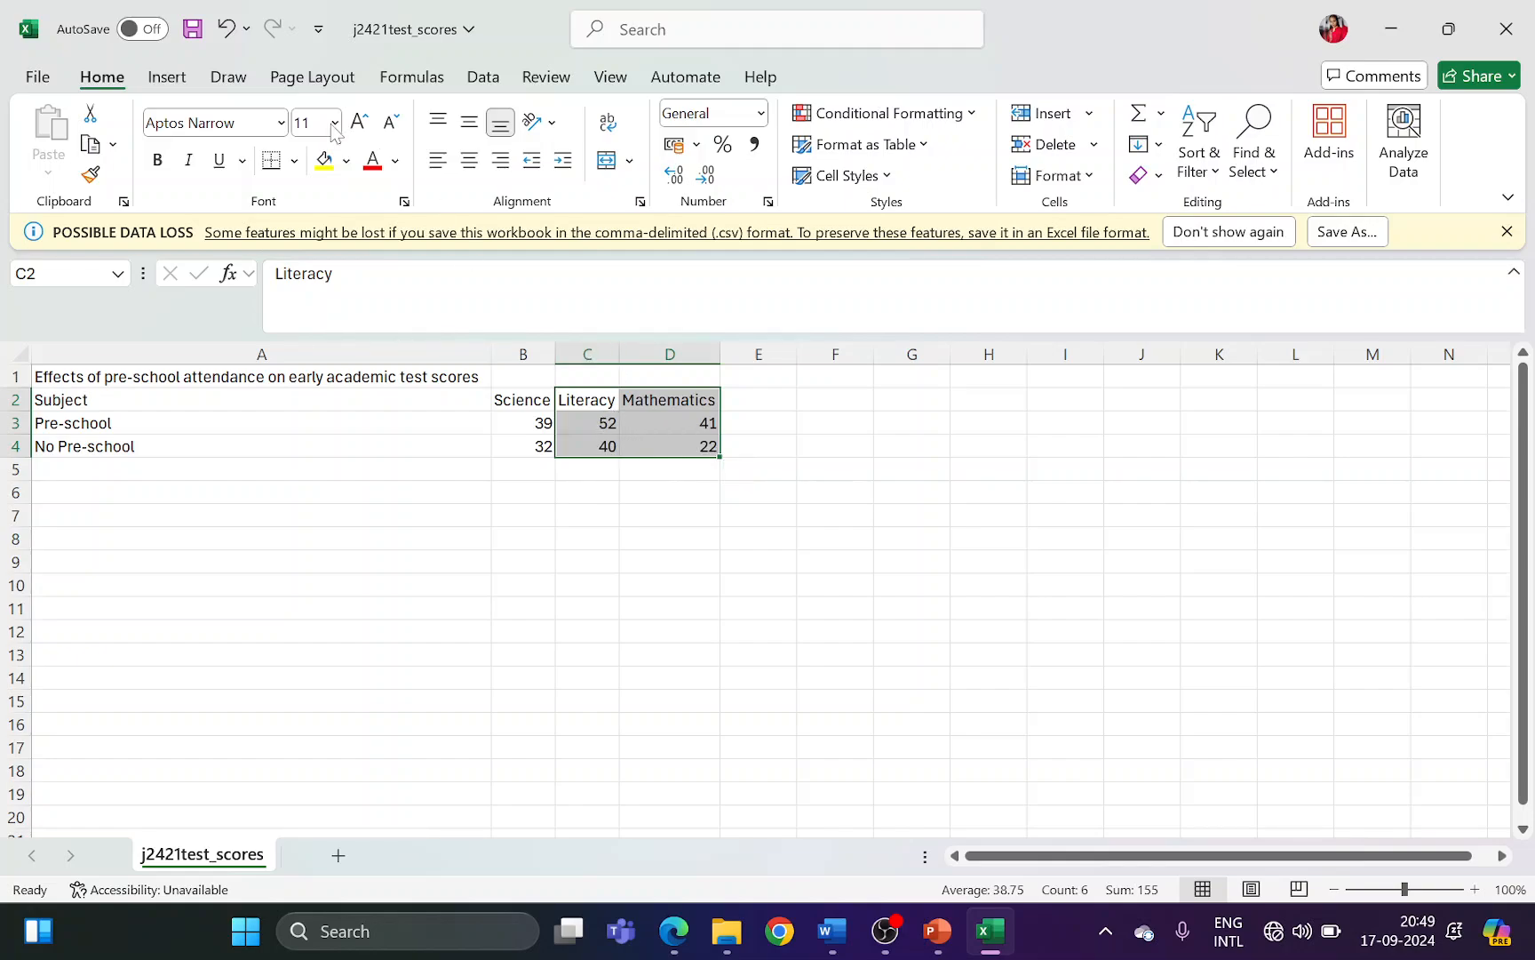
left_click(168, 80)
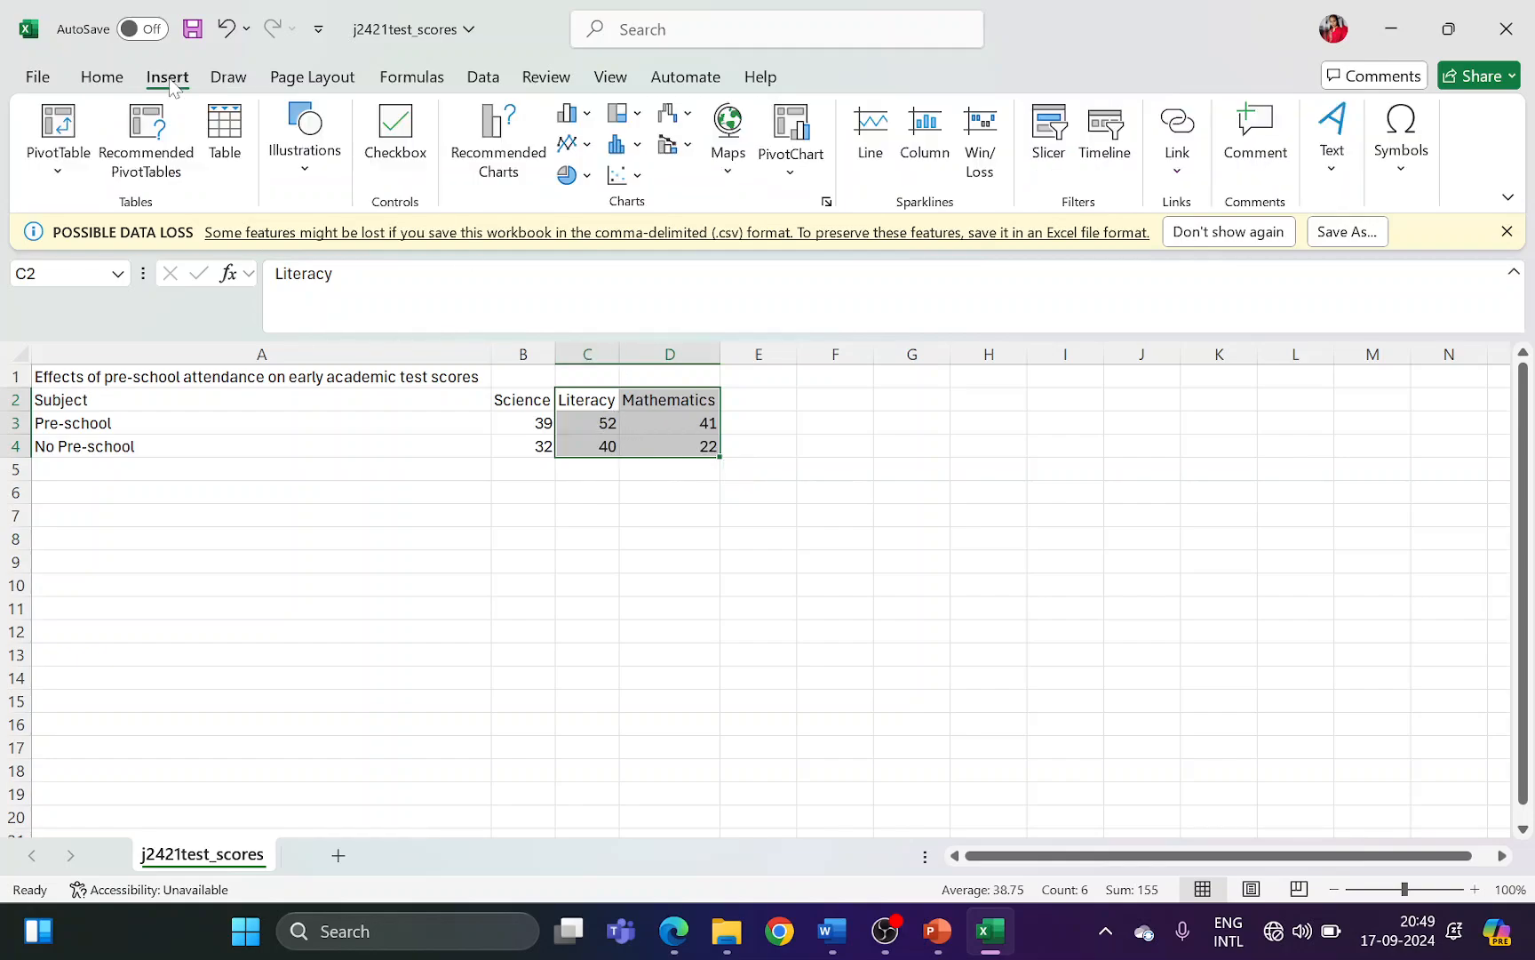
left_click(496, 149)
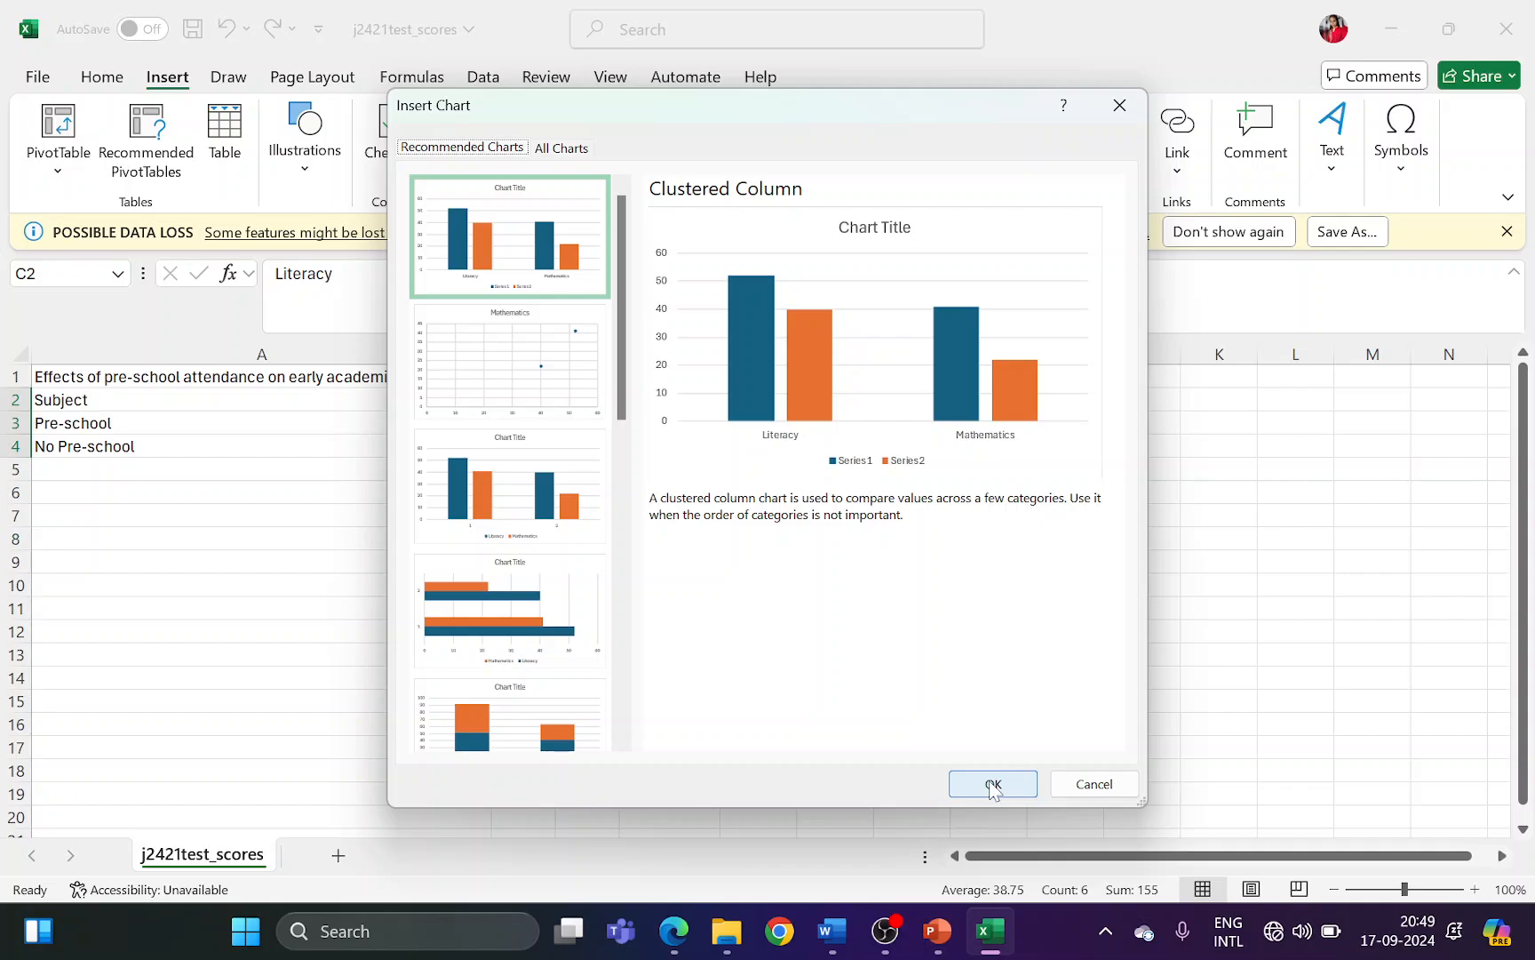
left_click(487, 500)
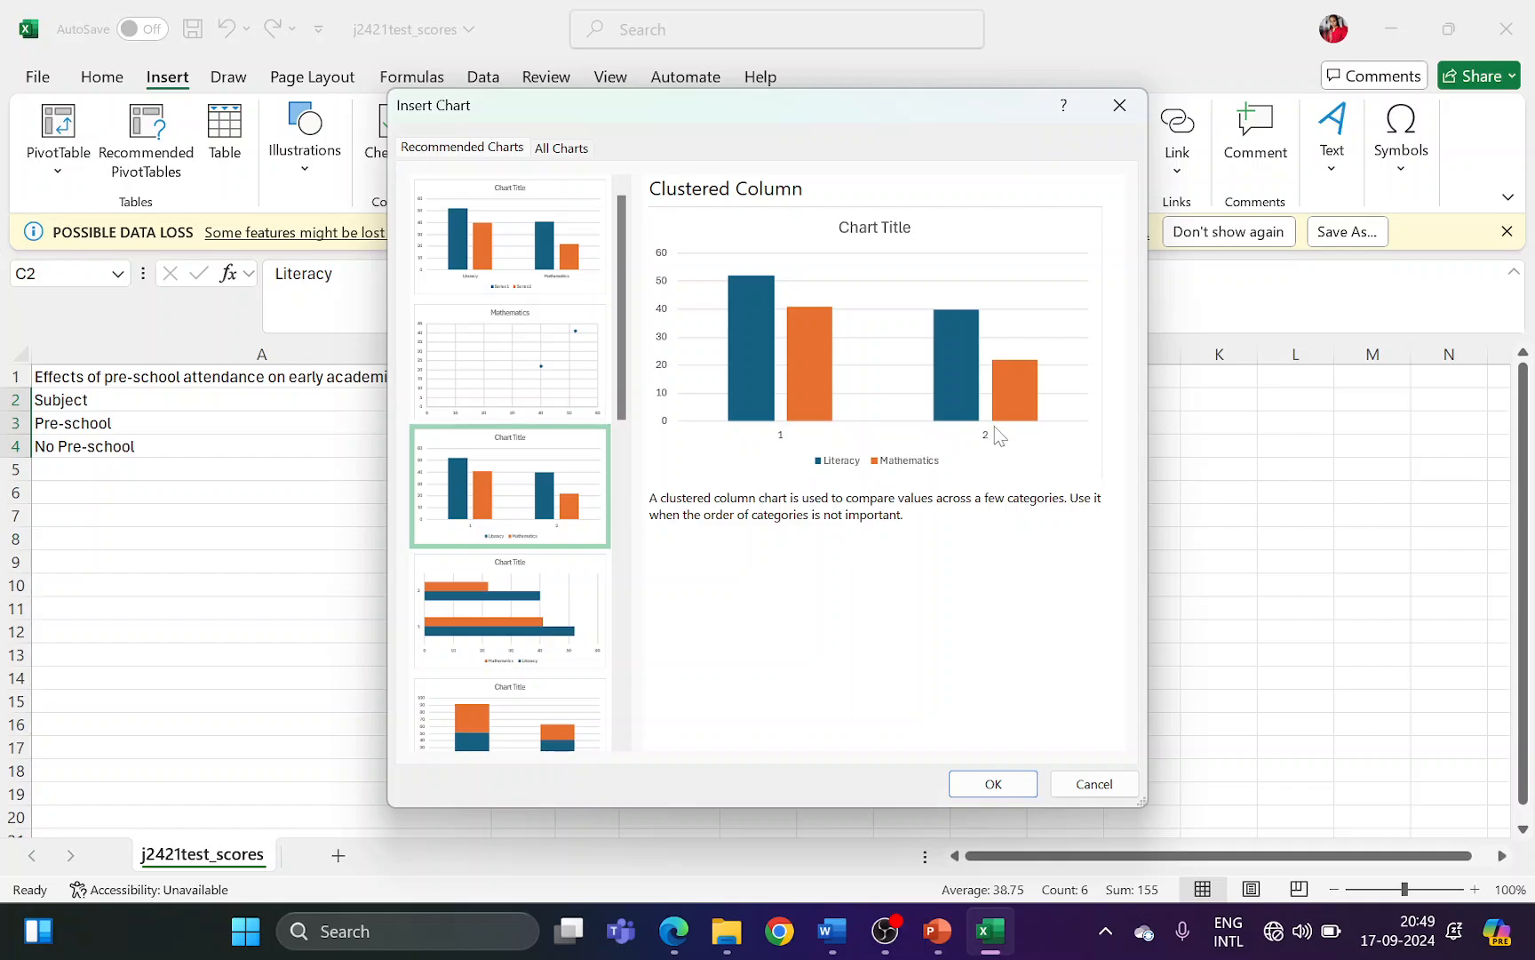
left_click(558, 278)
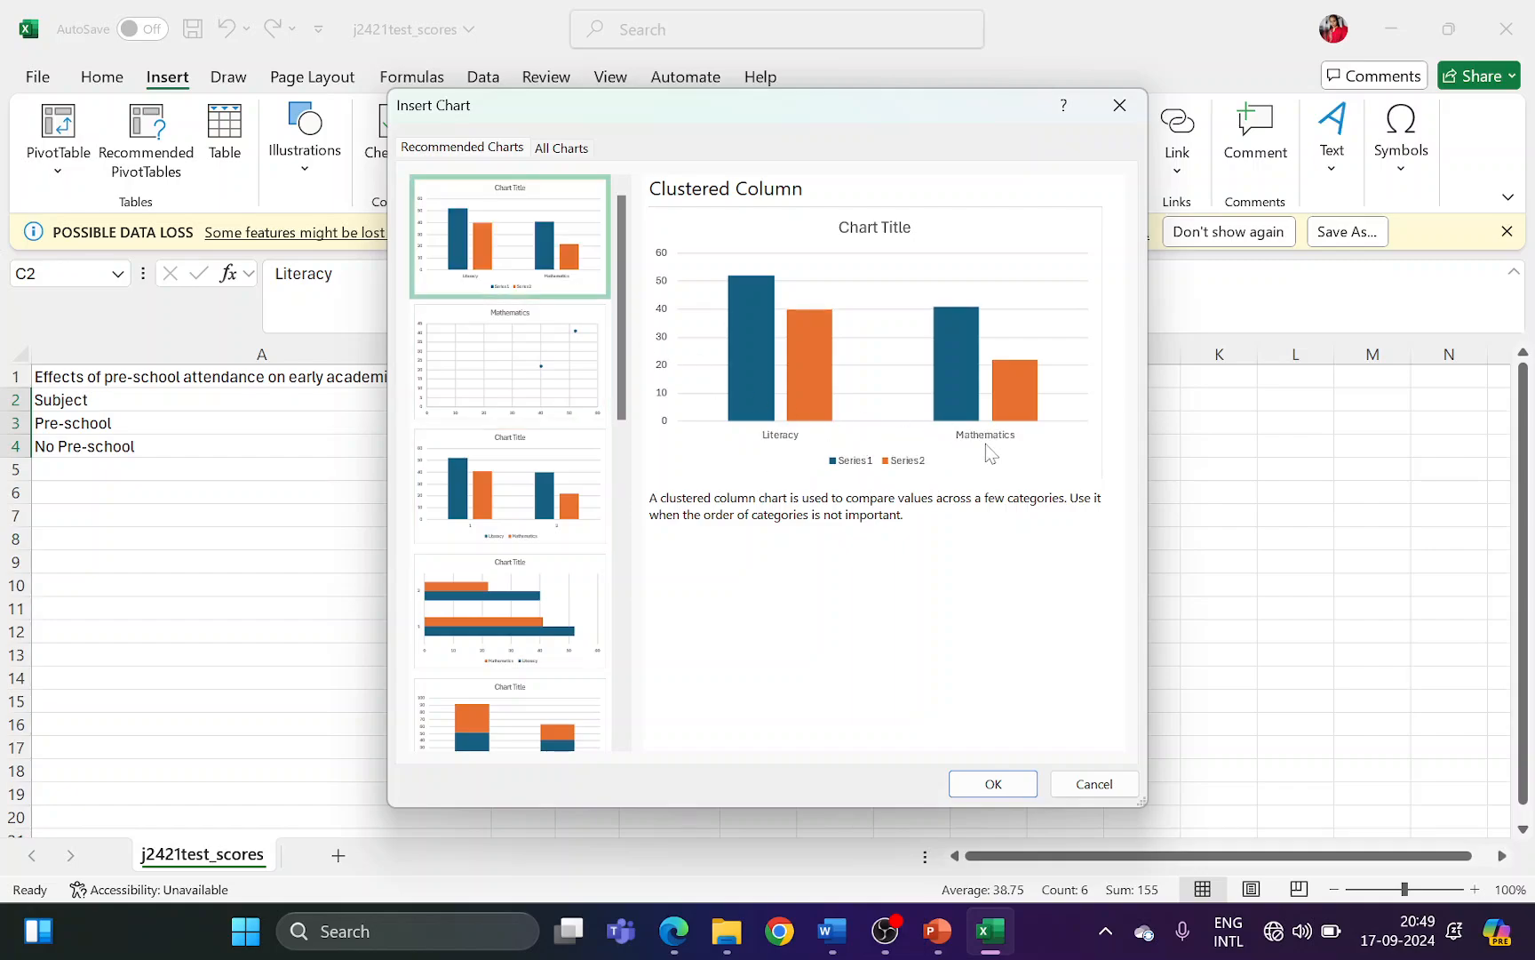
key("alt+Tab")
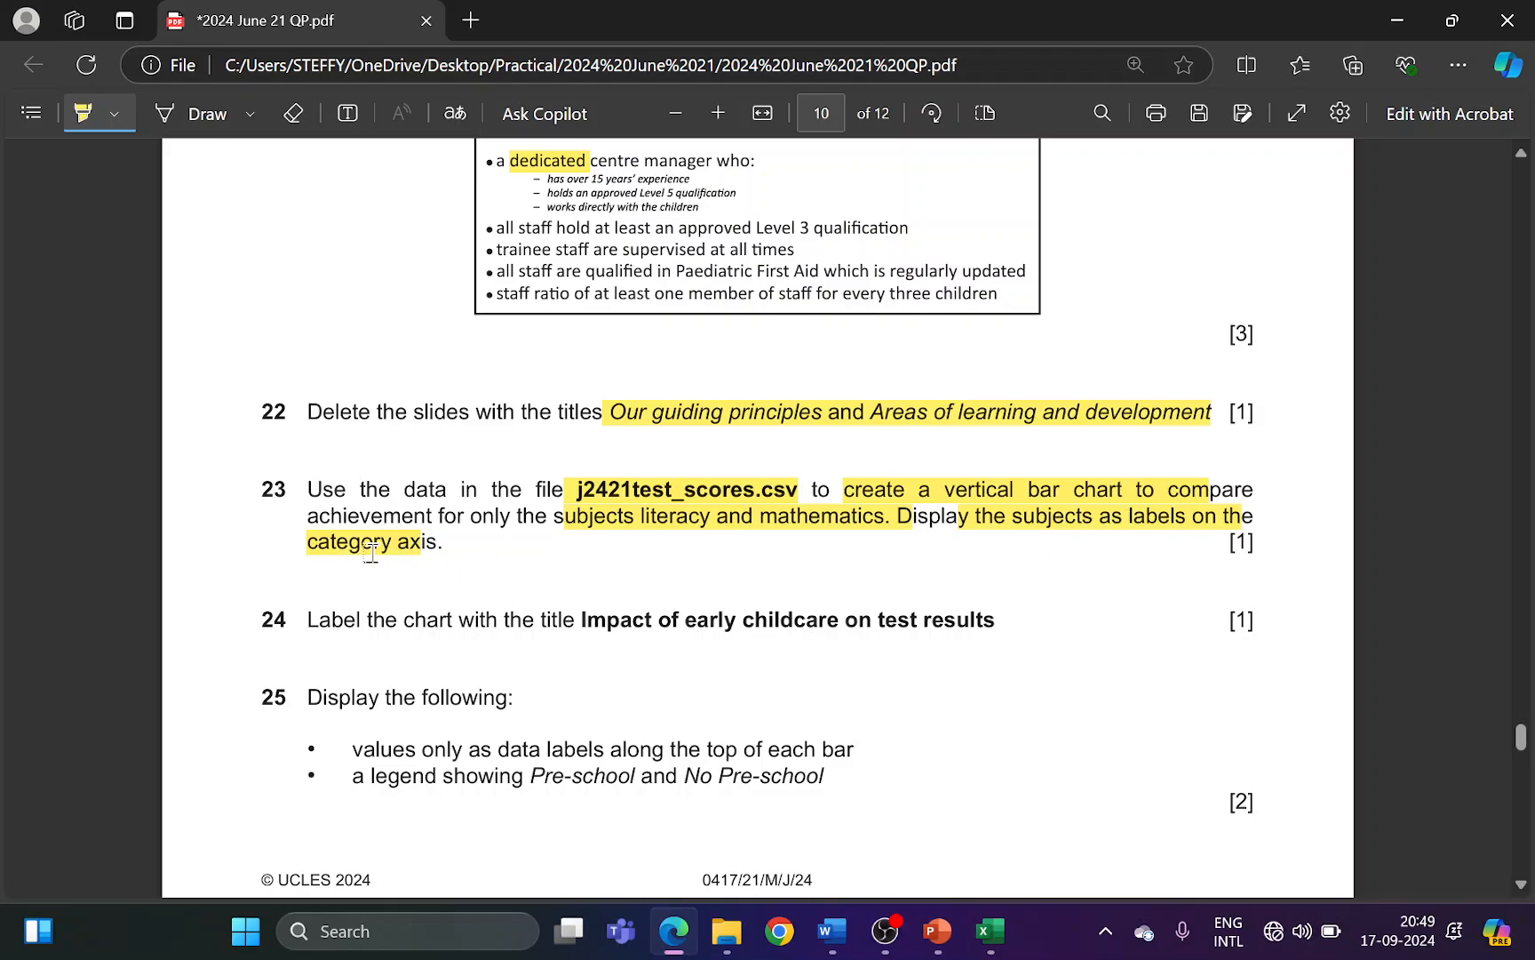
key("alt+Tab")
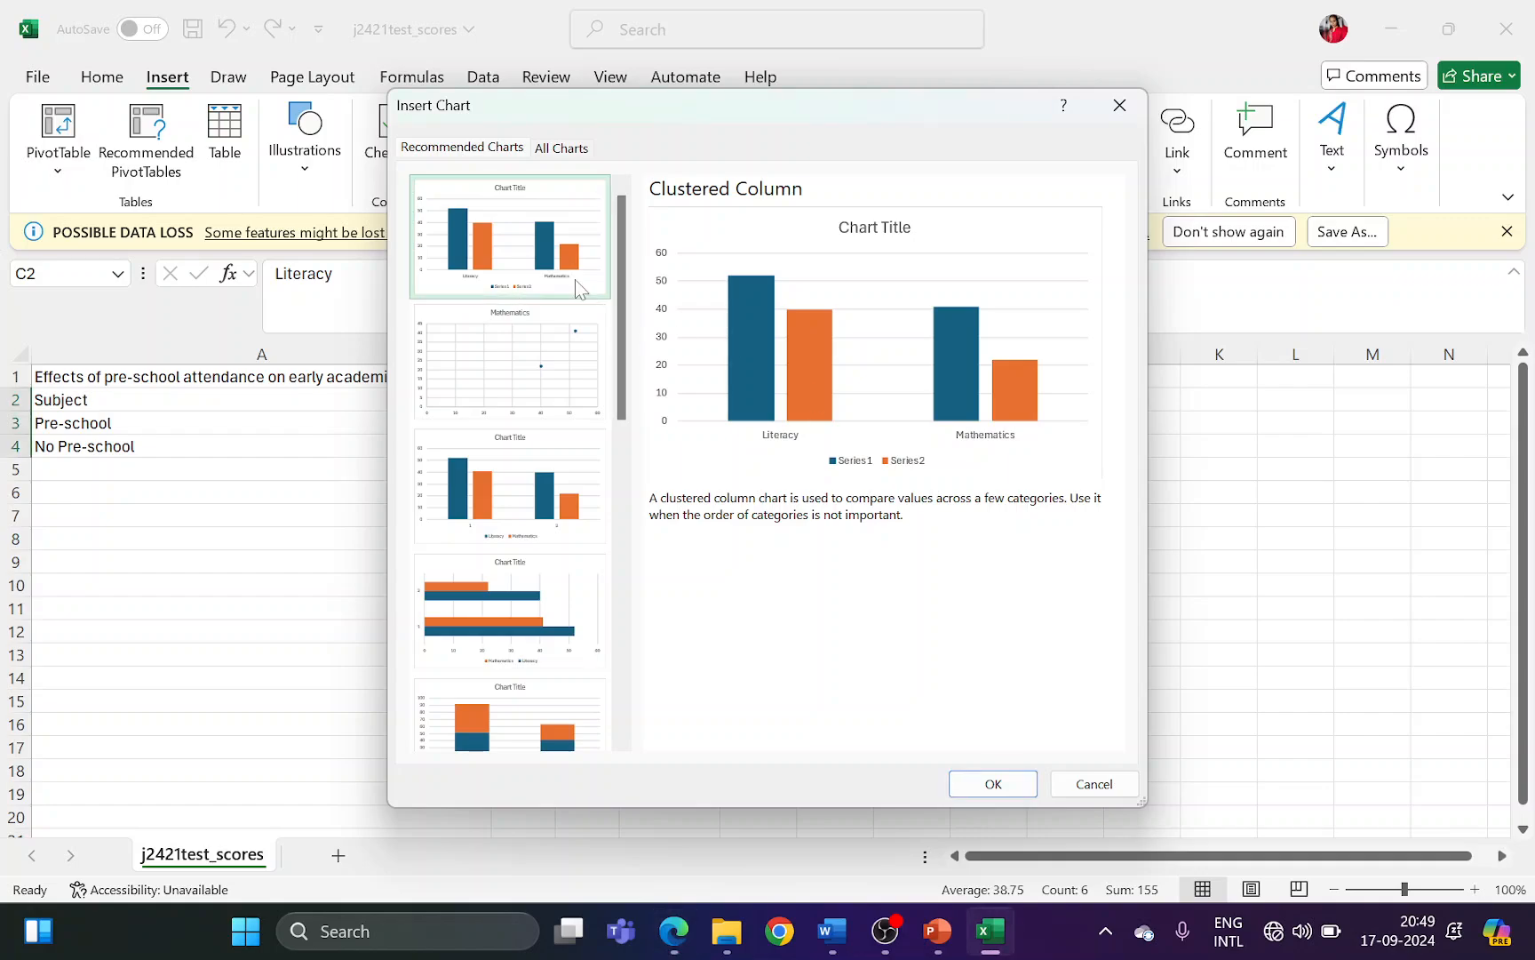
left_click(992, 784)
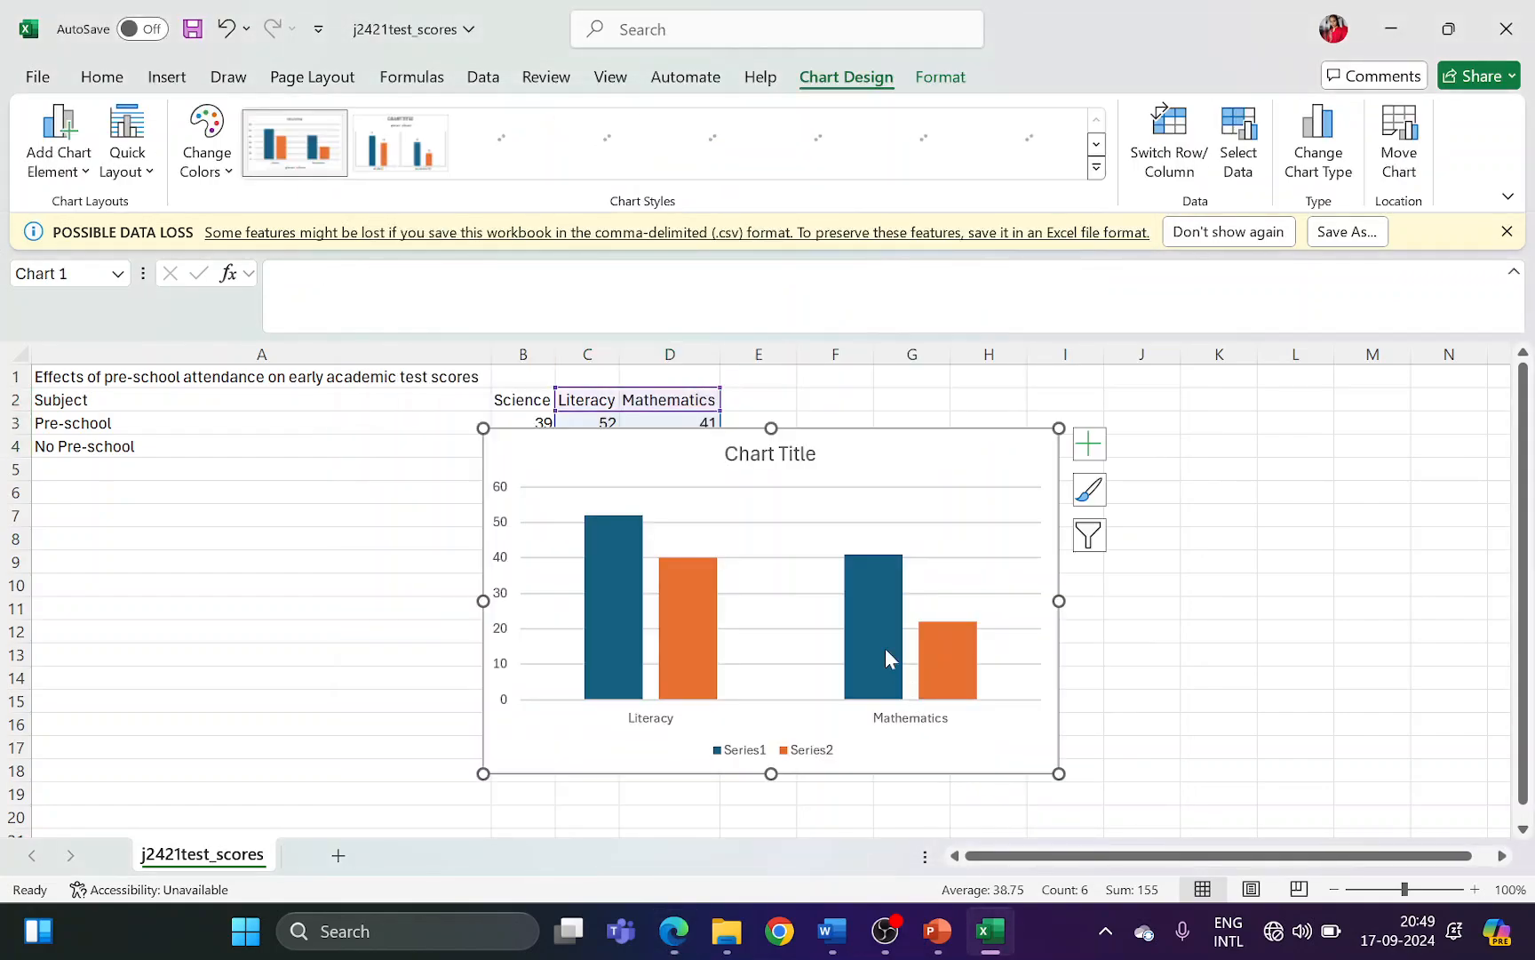
Highlight question 24's chart title in the question paper in Edge and title the Excel chart "Impact of early childcare on test results".
left_click(770, 454)
left_click(769, 454)
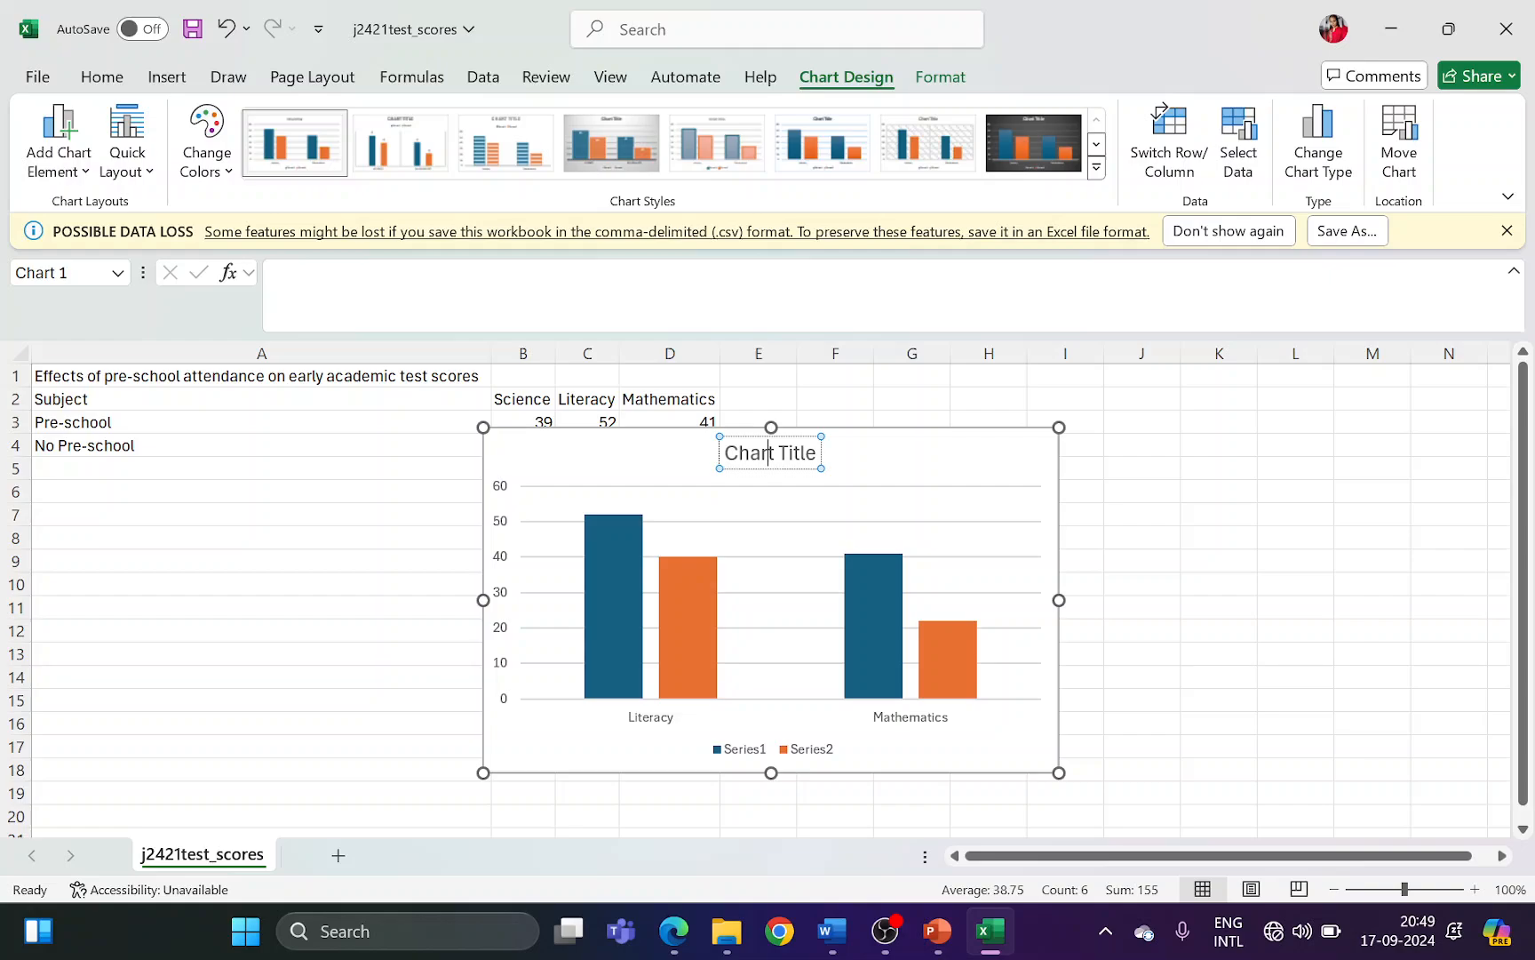
triple_click(770, 462)
key("alt+Tab")
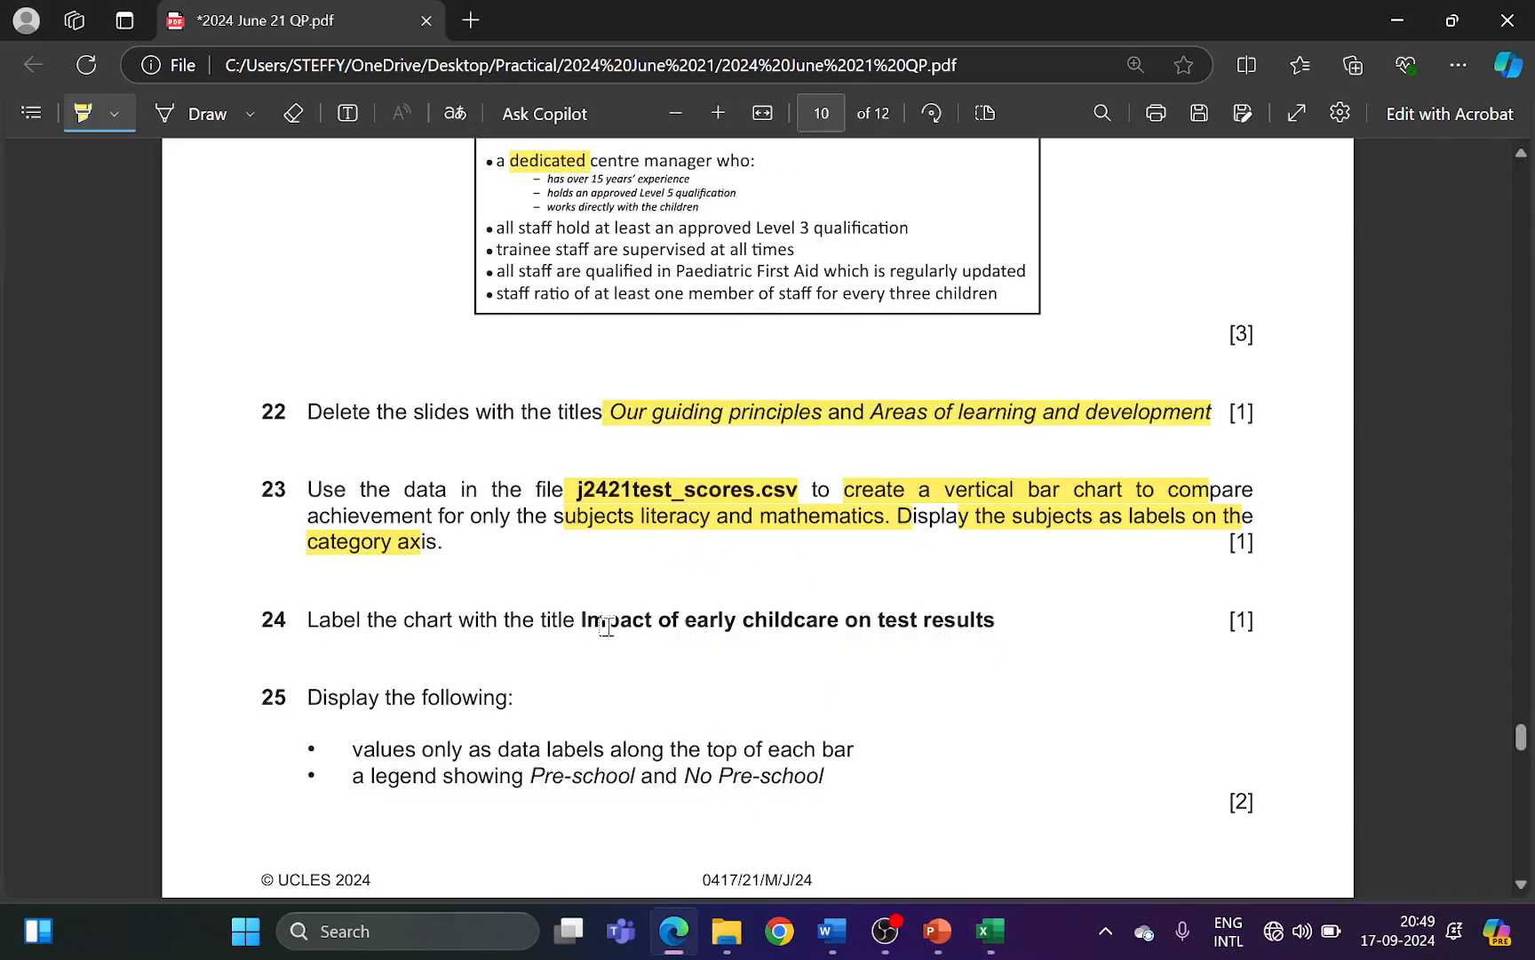
left_click_drag(584, 619, 991, 634)
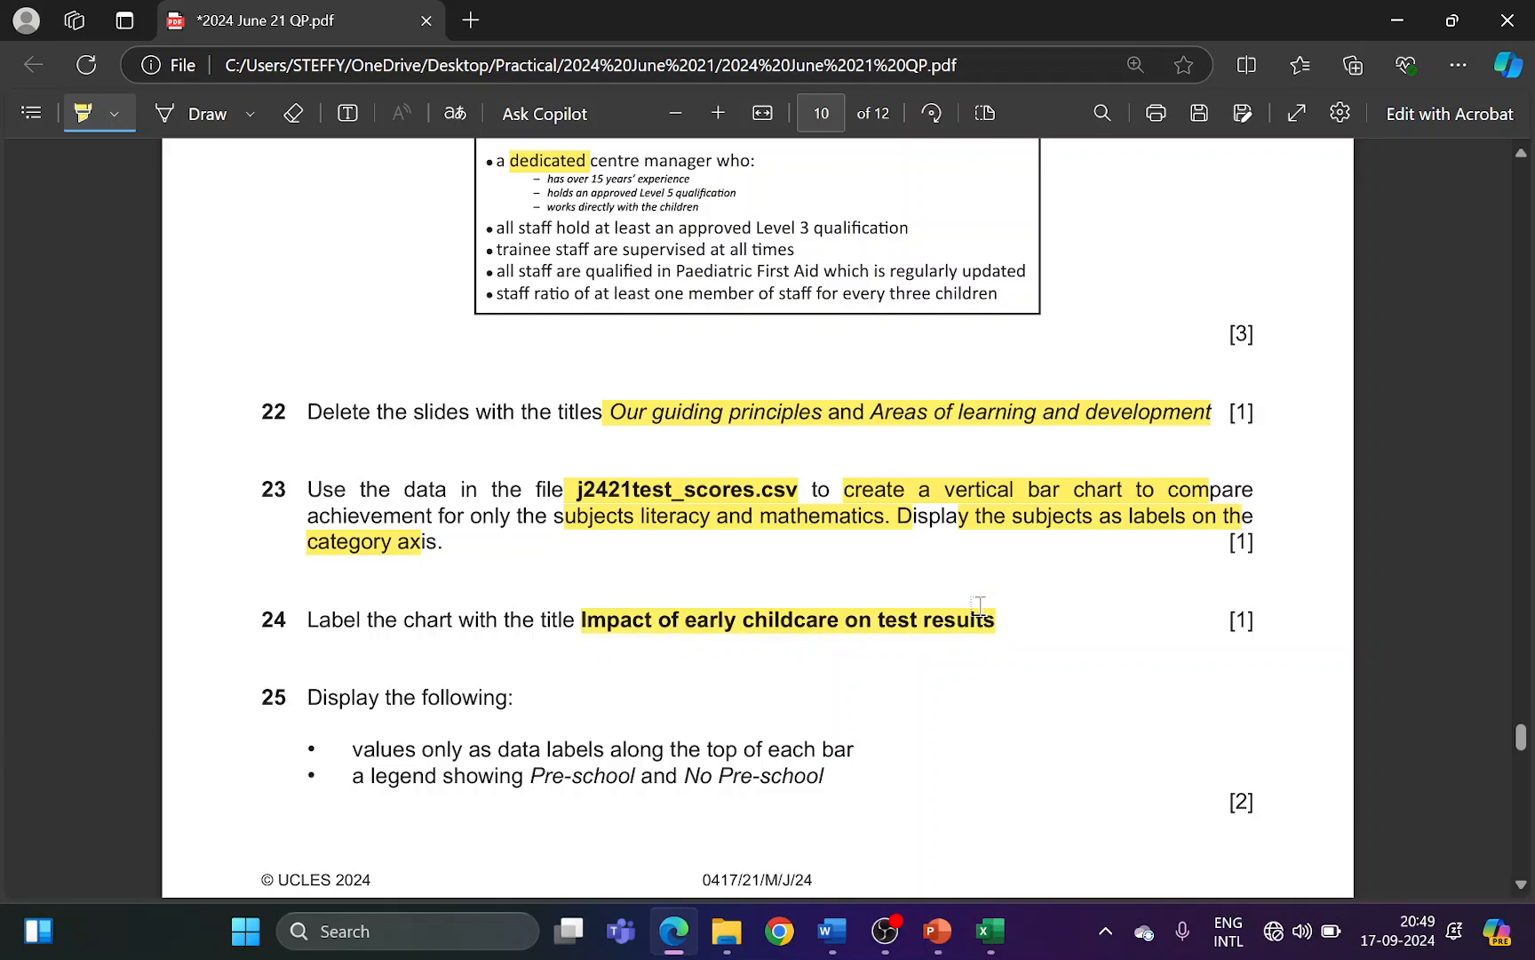
scroll(978, 606, "down", 3)
key("alt+Tab")
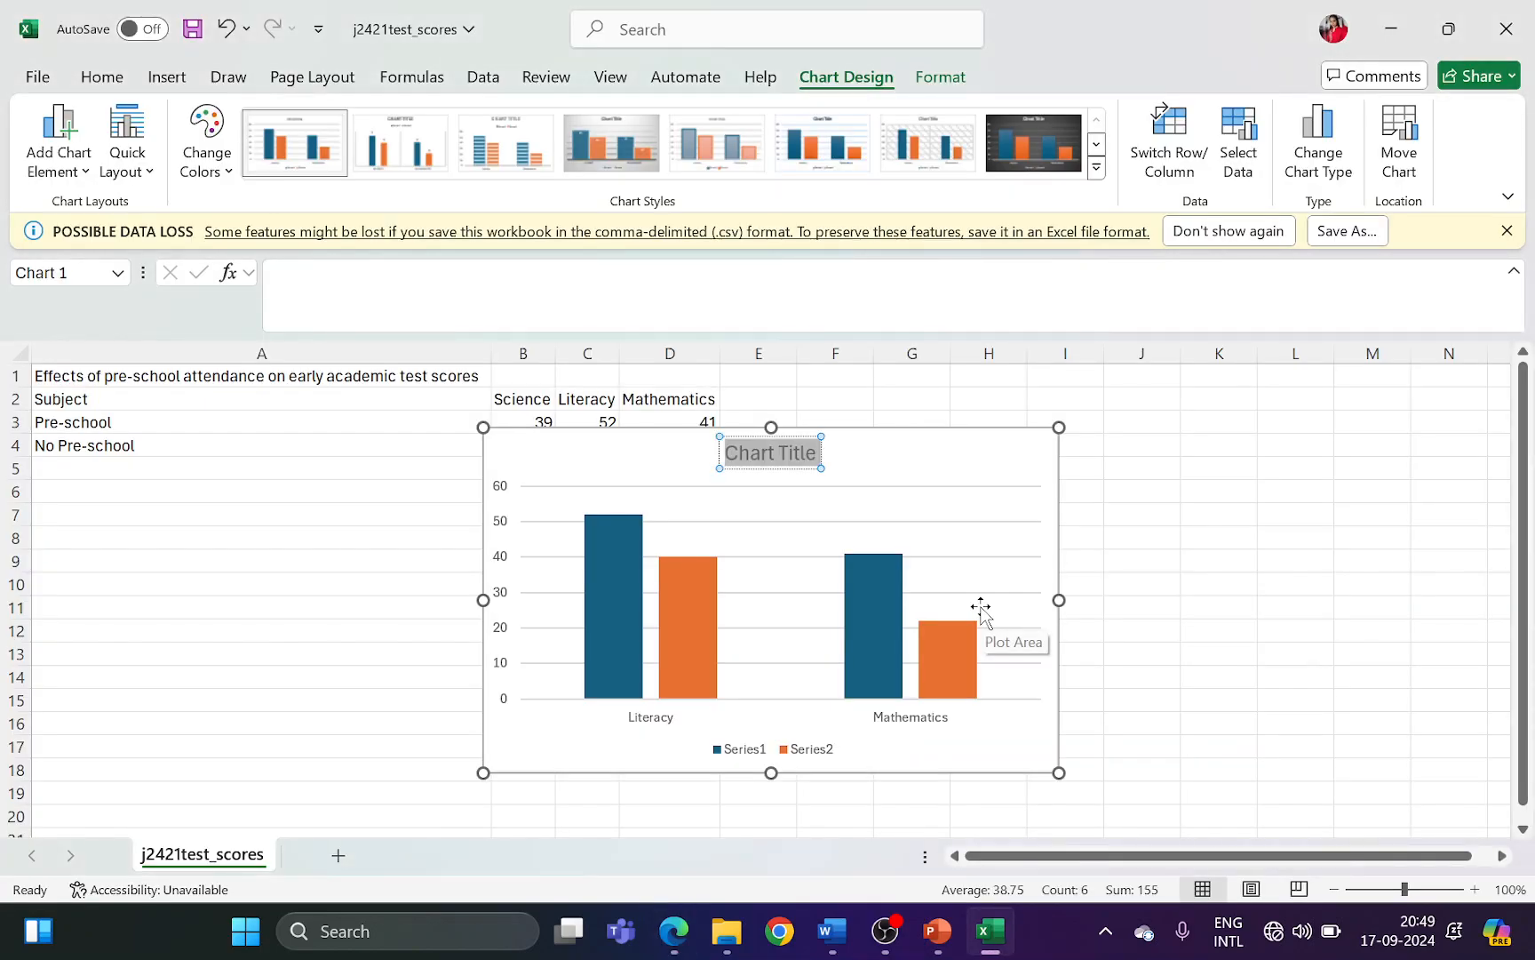
type("Impact")
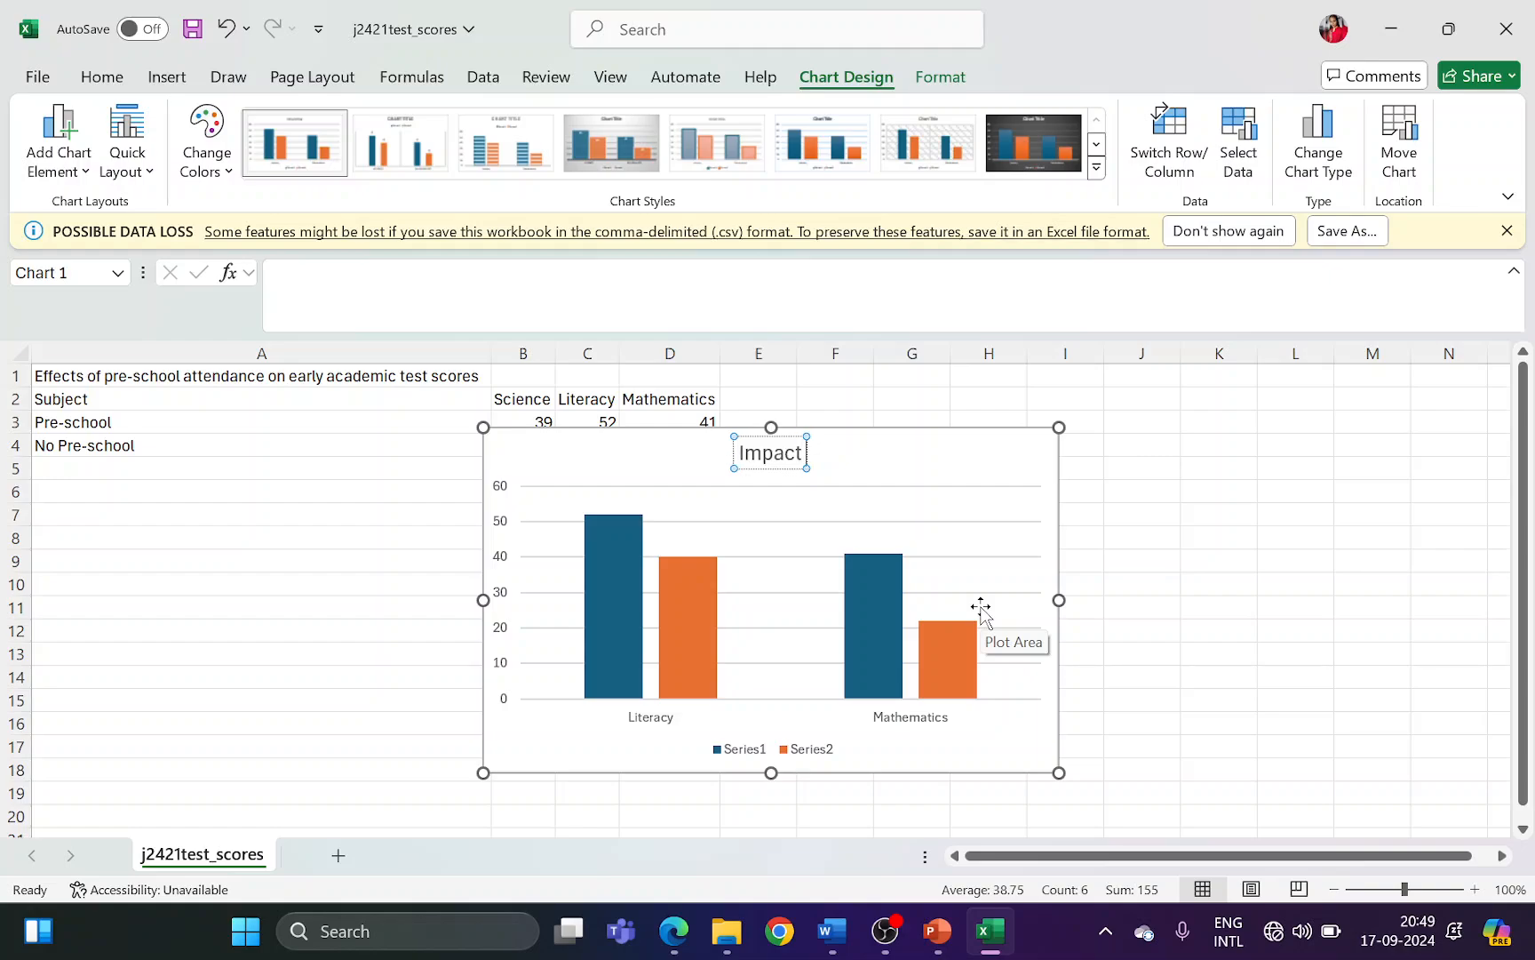
type(" of early")
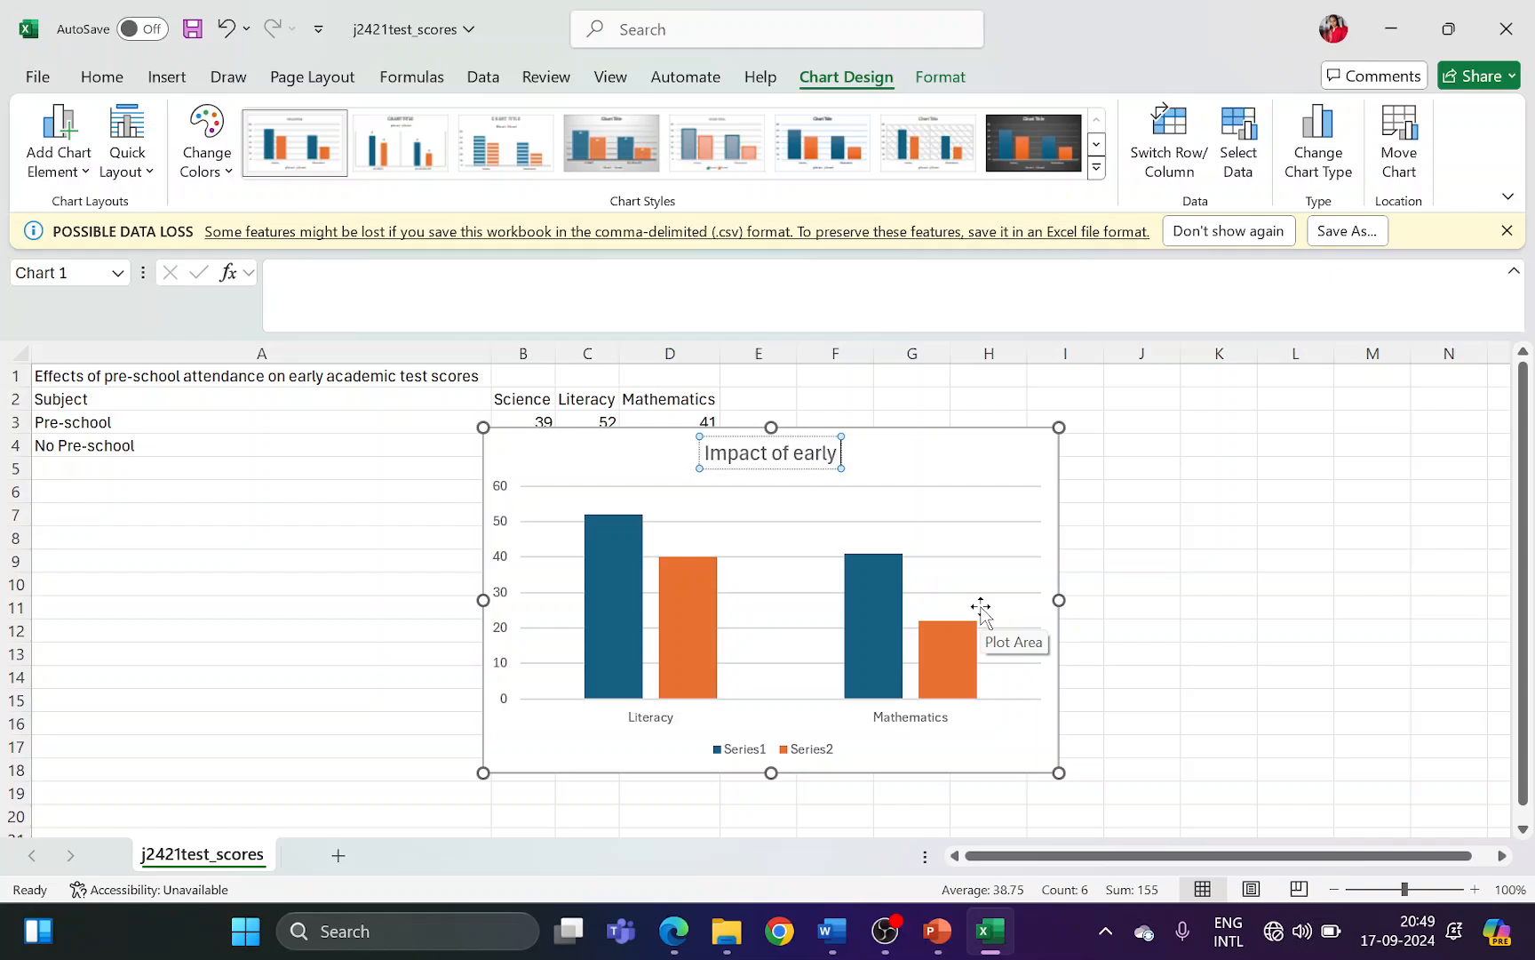
type(" childcare o")
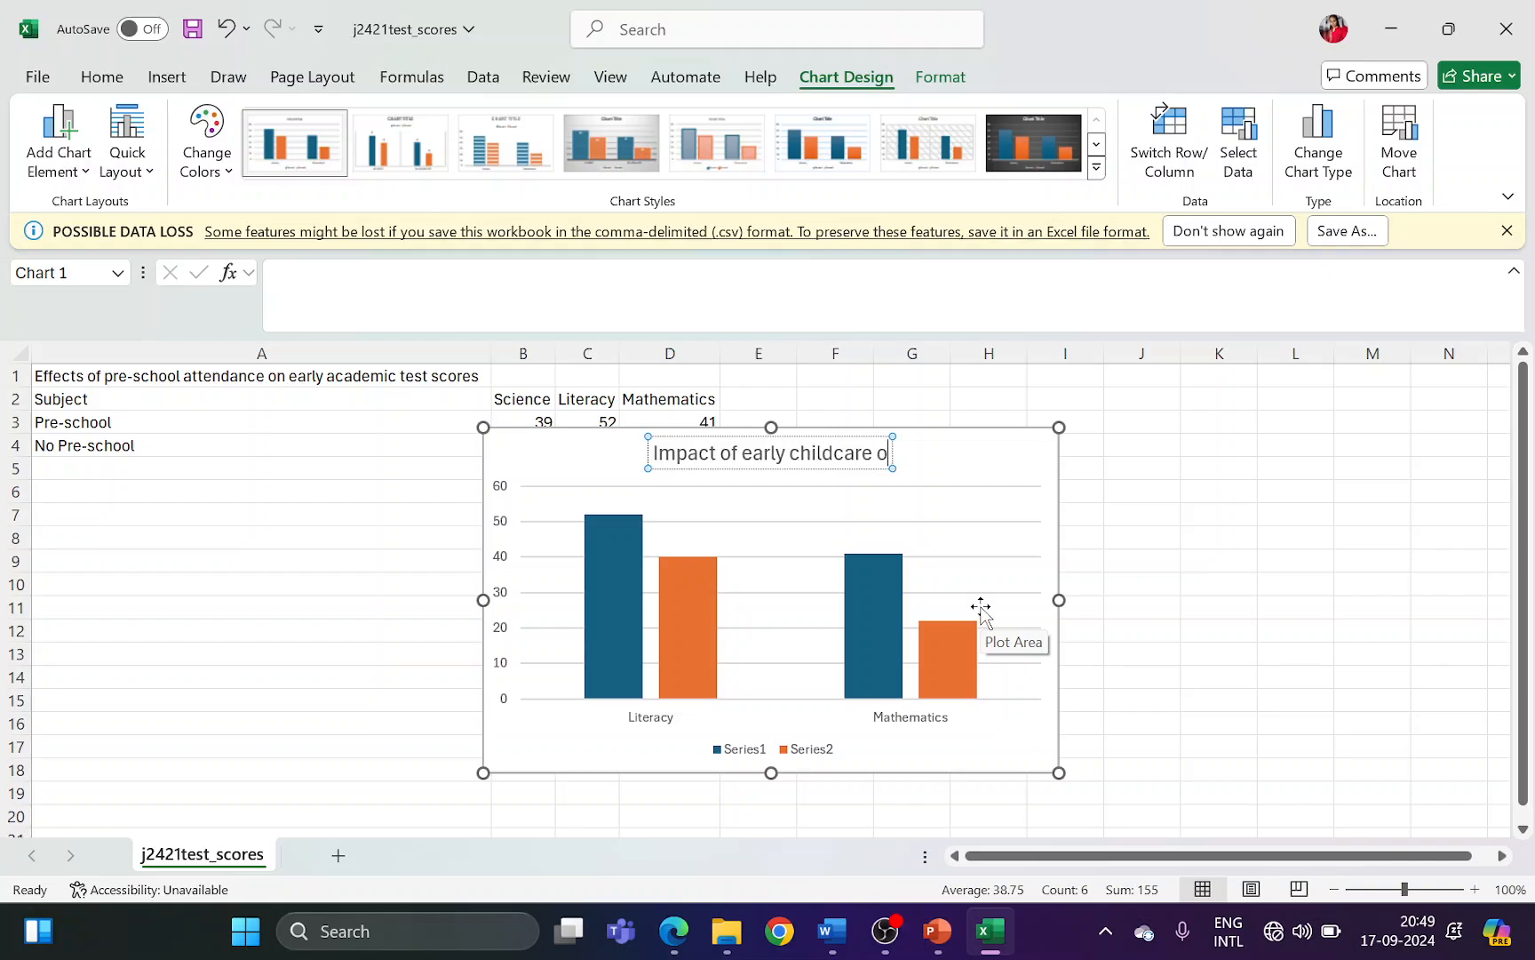
type("n tees")
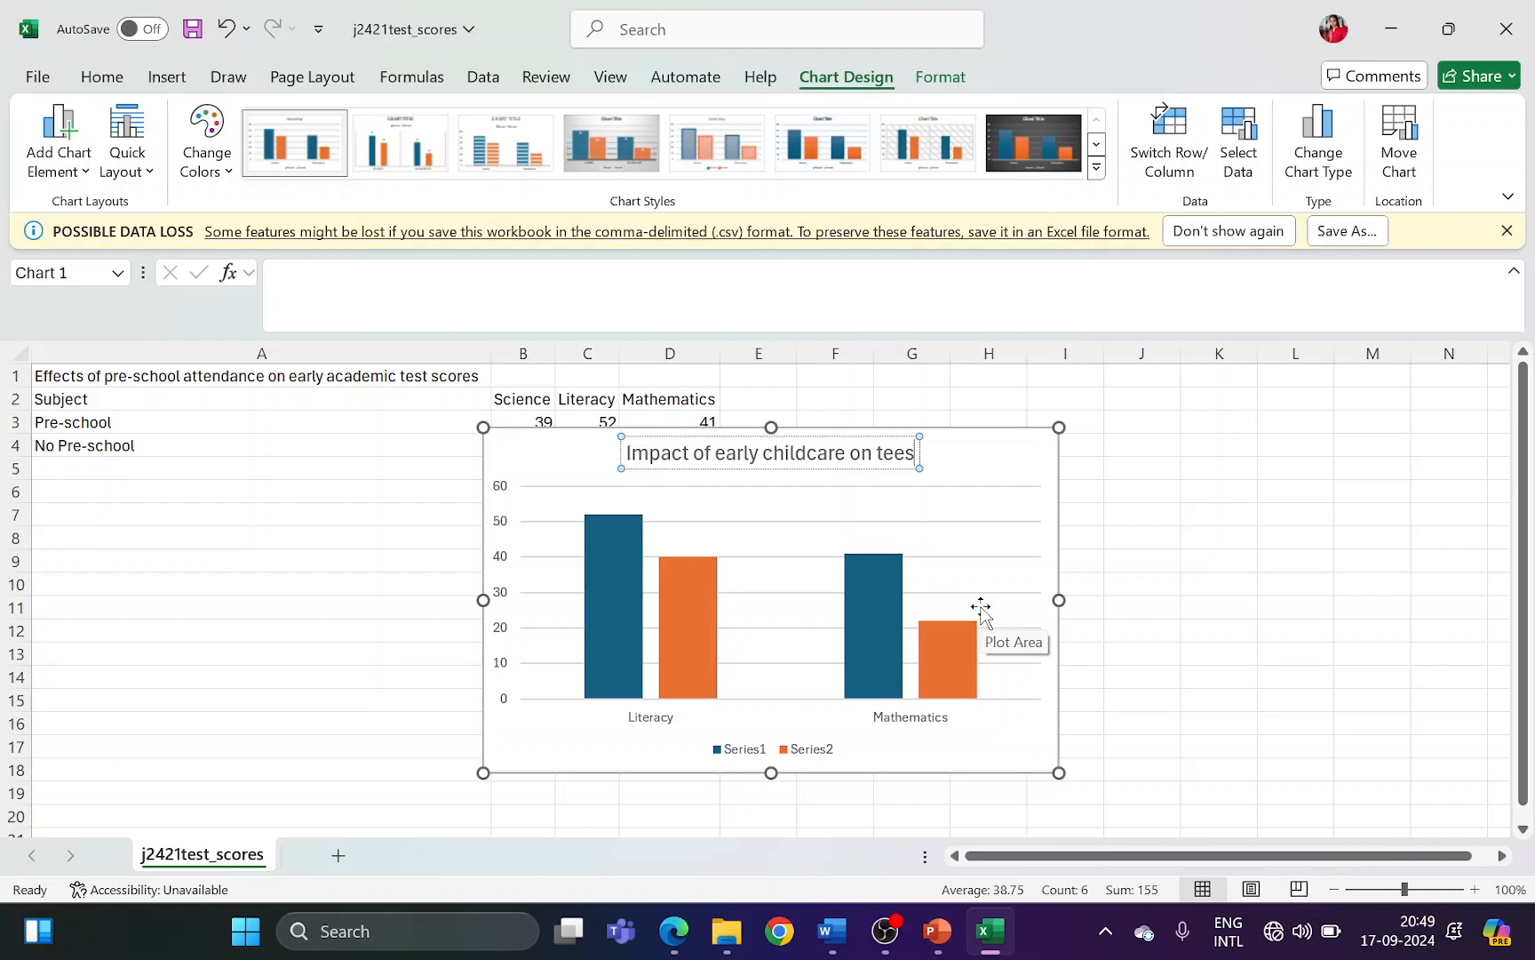
key("BackSpace")
key("BackSpace")
type("st re")
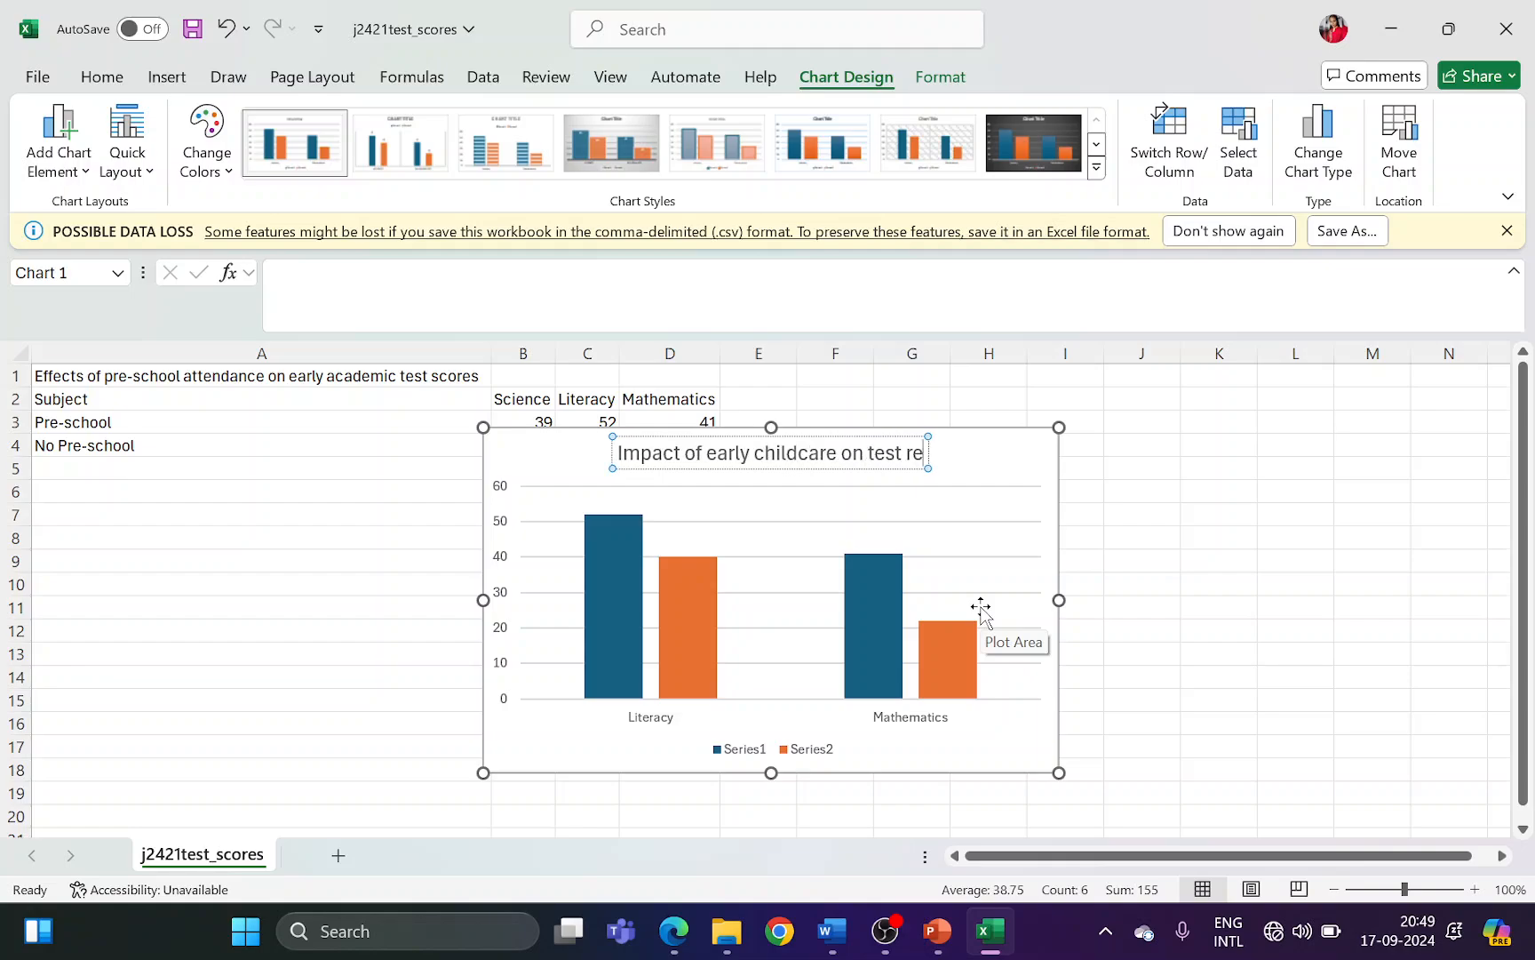
type("sults")
Highlight question 25's data label requirement in the question paper in Edge and add data labels to the bars of the Excel chart.
key("alt+Tab")
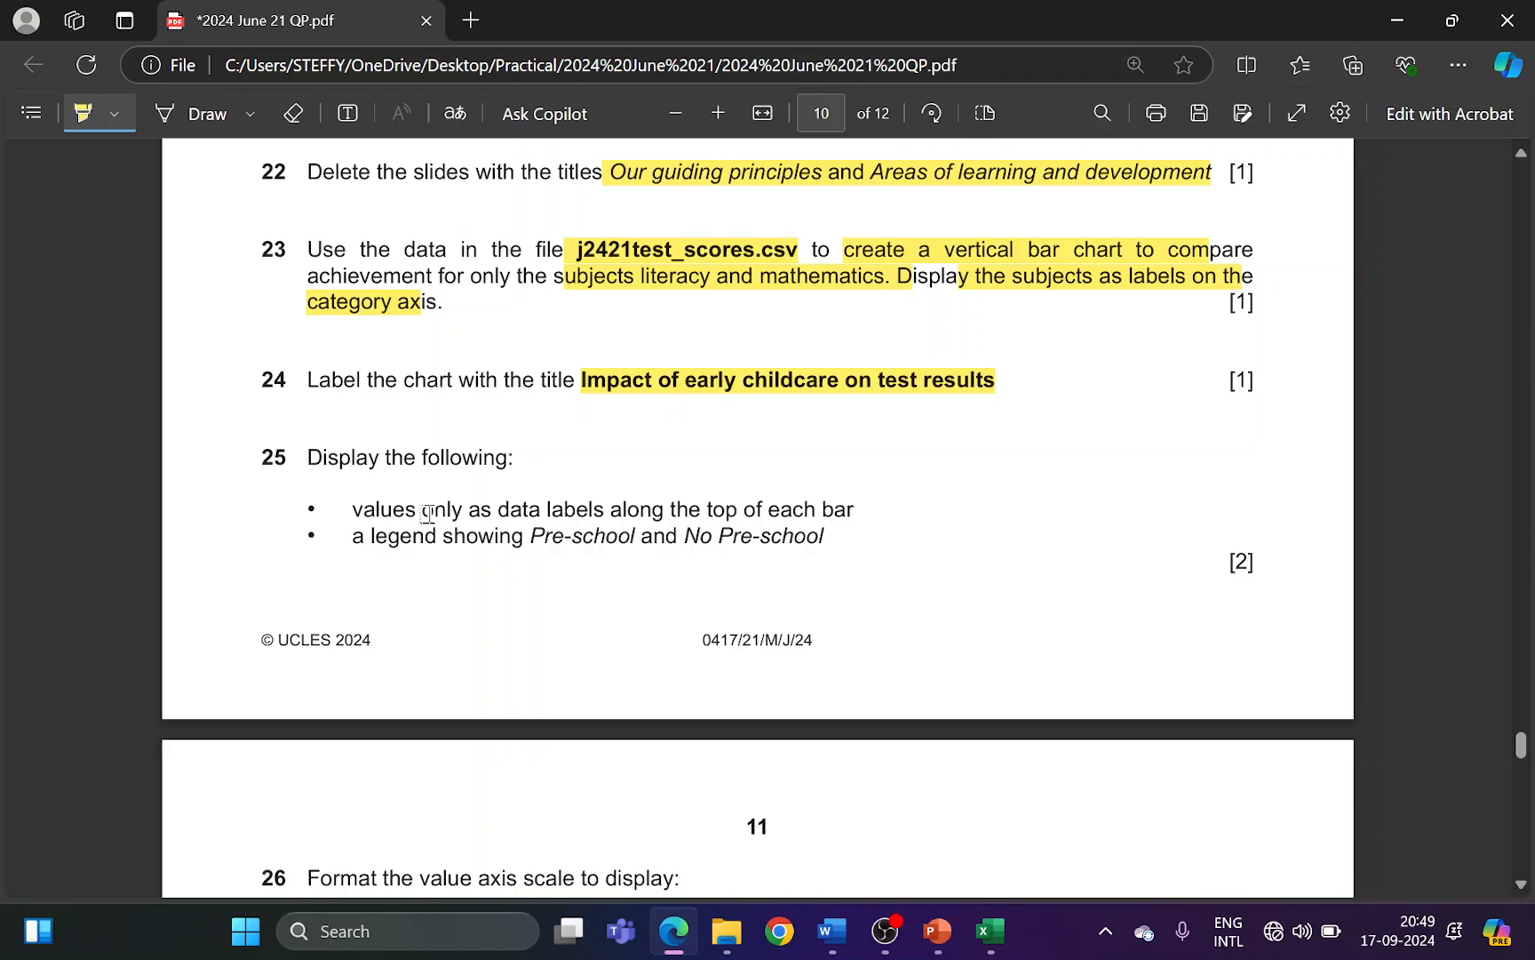
left_click_drag(427, 513, 823, 507)
key("alt+Tab")
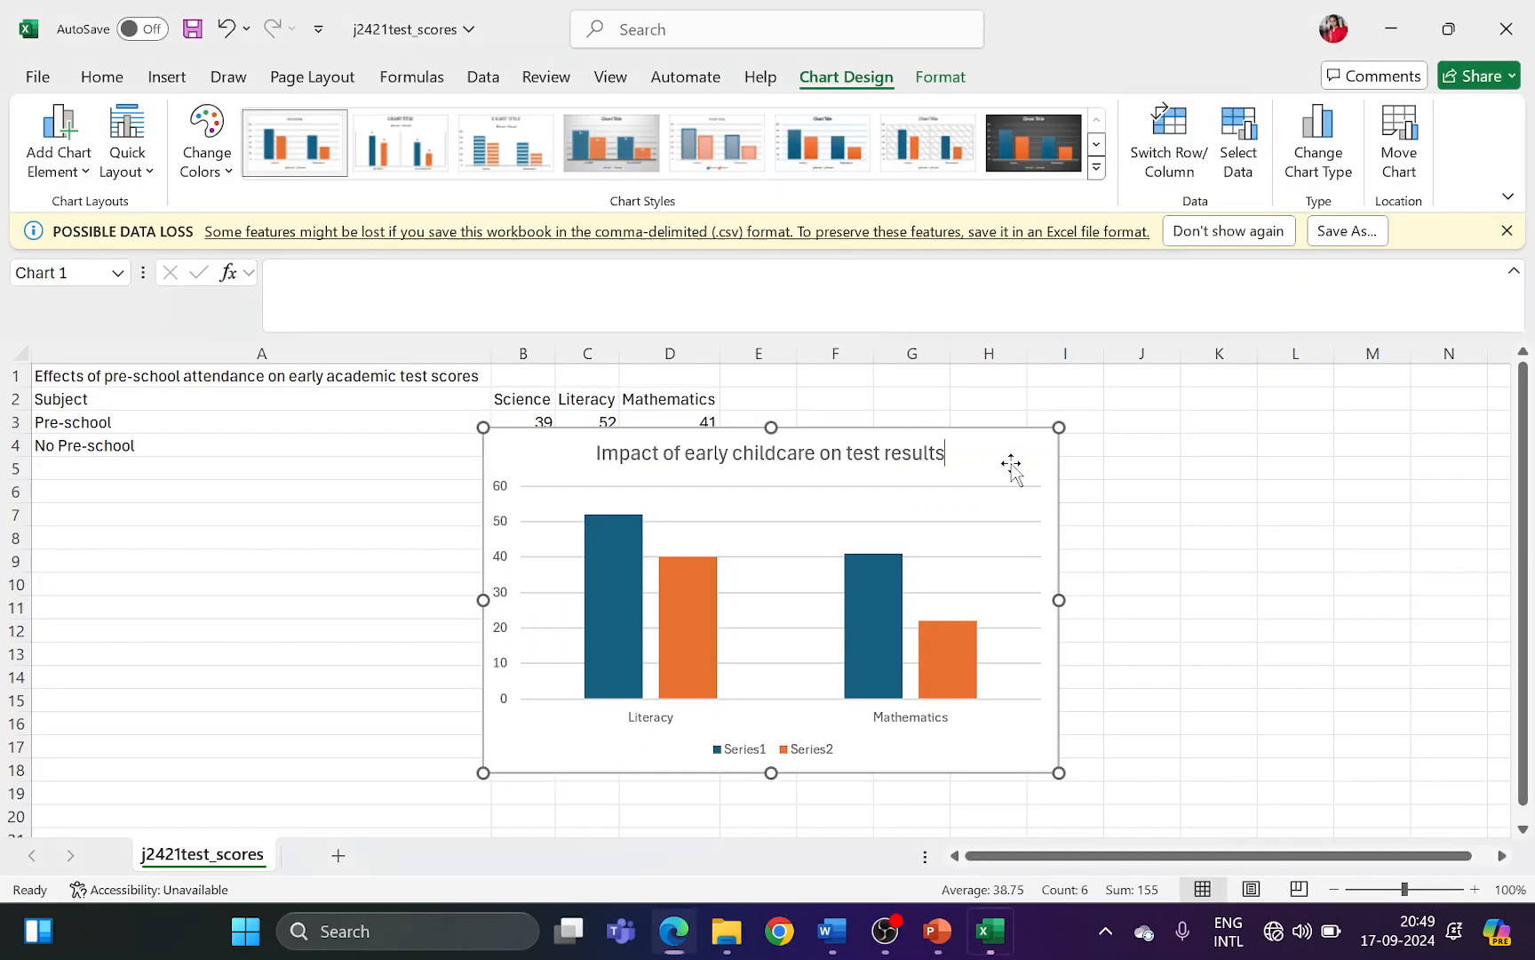
left_click(1101, 451)
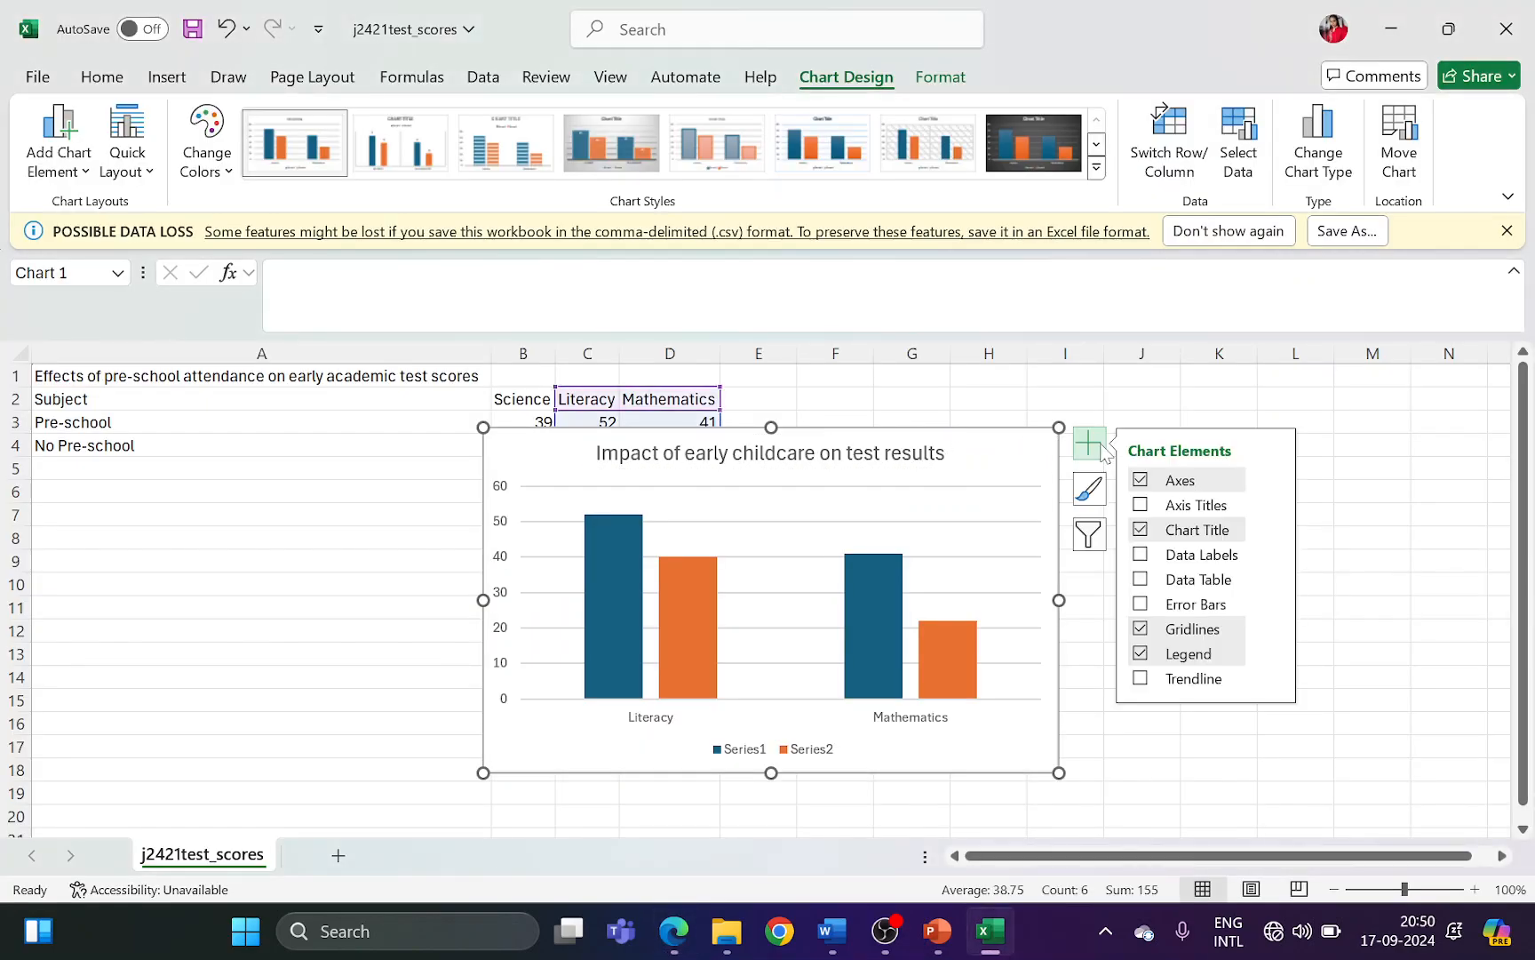
left_click(1142, 556)
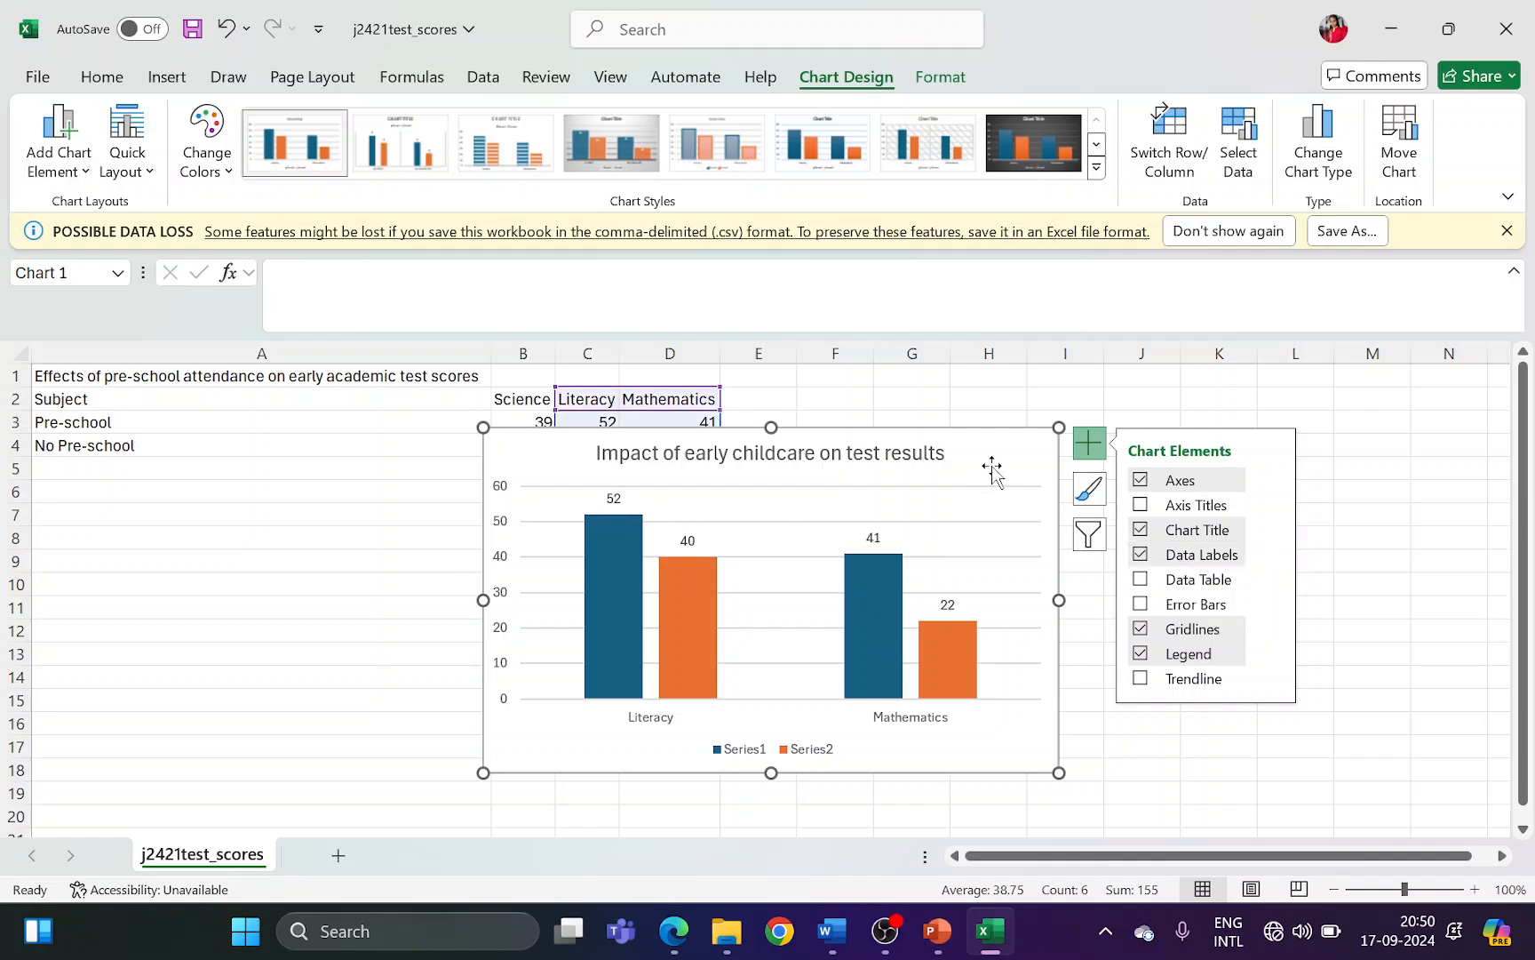
In the question paper in Edge, highlight question 25's requirement for a Pre-school and No Pre-school legend, and return to the chart's legend in Excel.
key("alt+Tab")
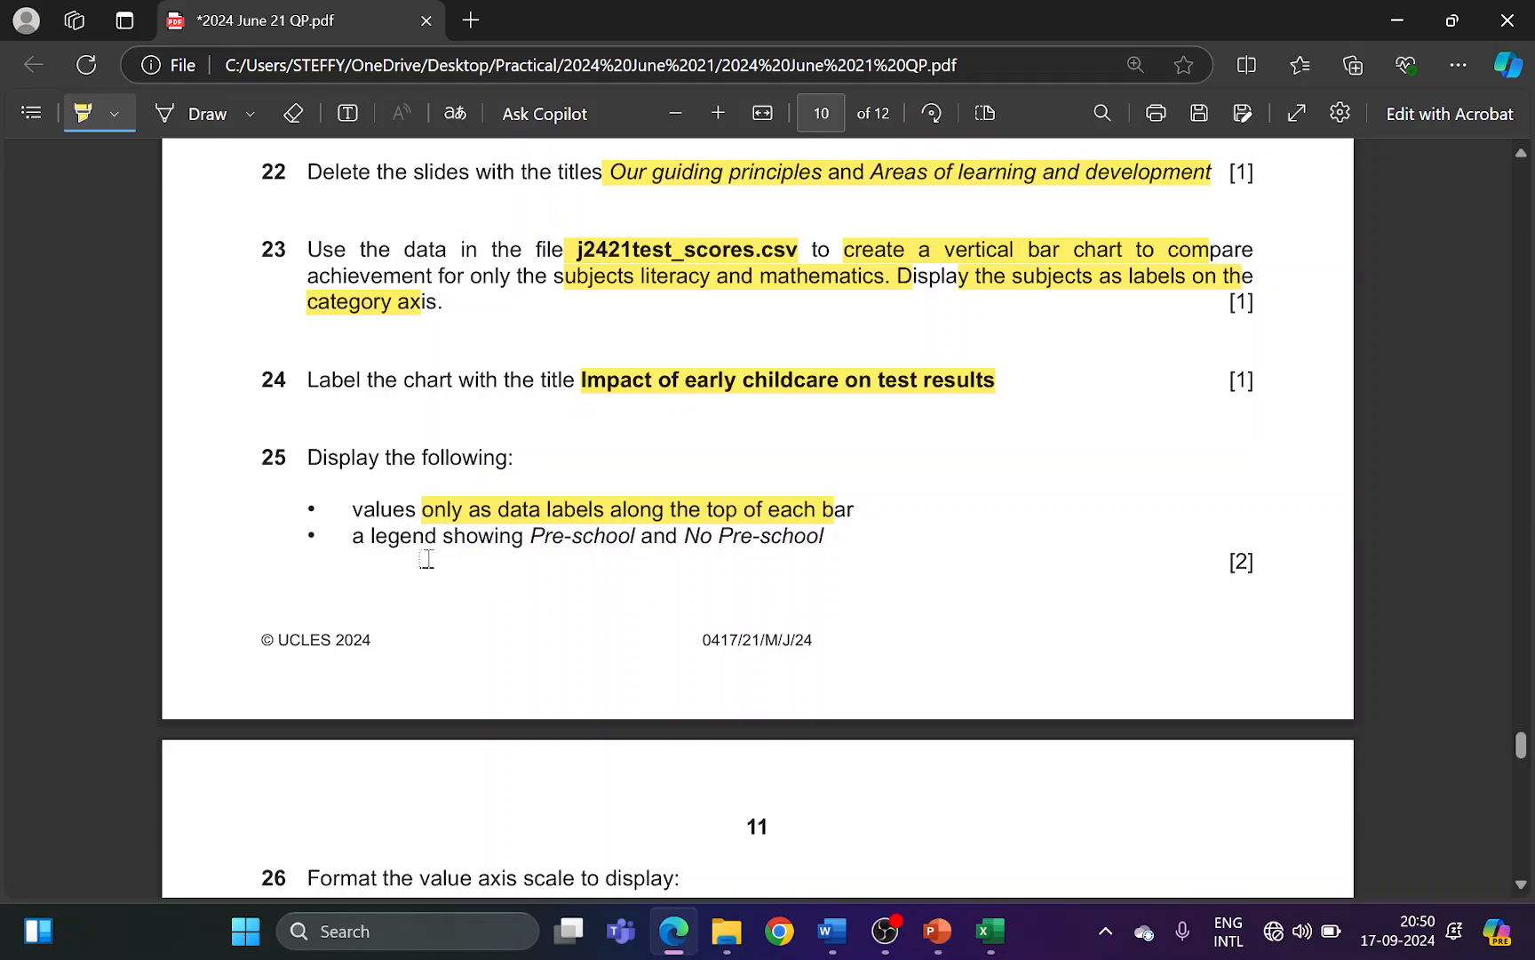
mouse_move(372, 535)
left_mouse_down()
mouse_move(629, 549)
mouse_move(826, 536)
left_mouse_up()
key("alt+Tab")
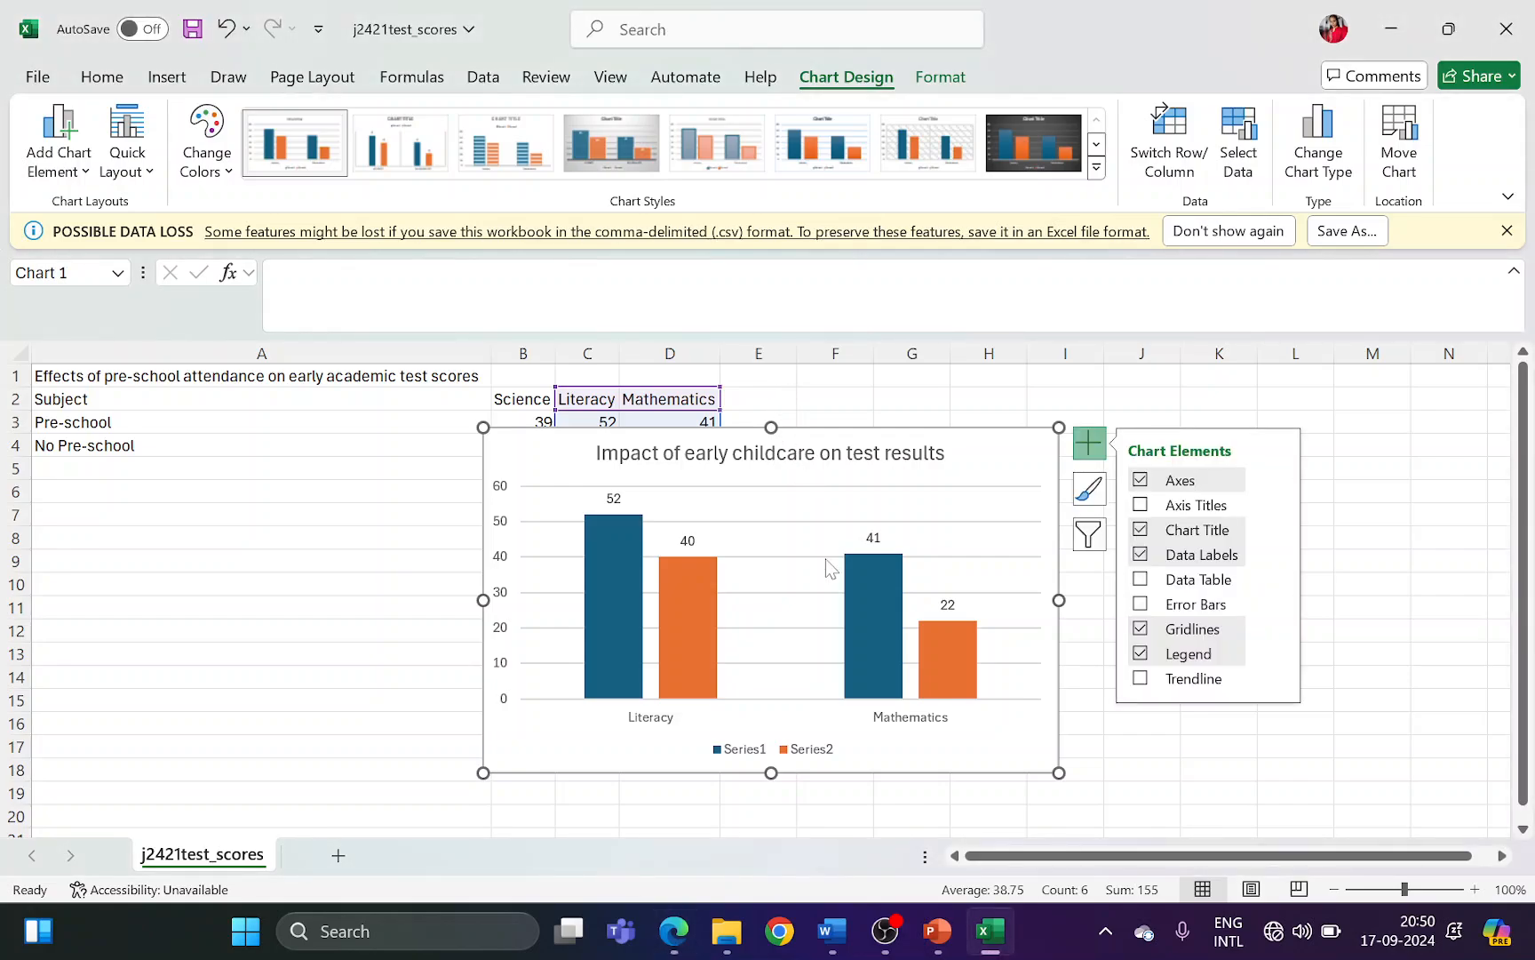
left_click(782, 748)
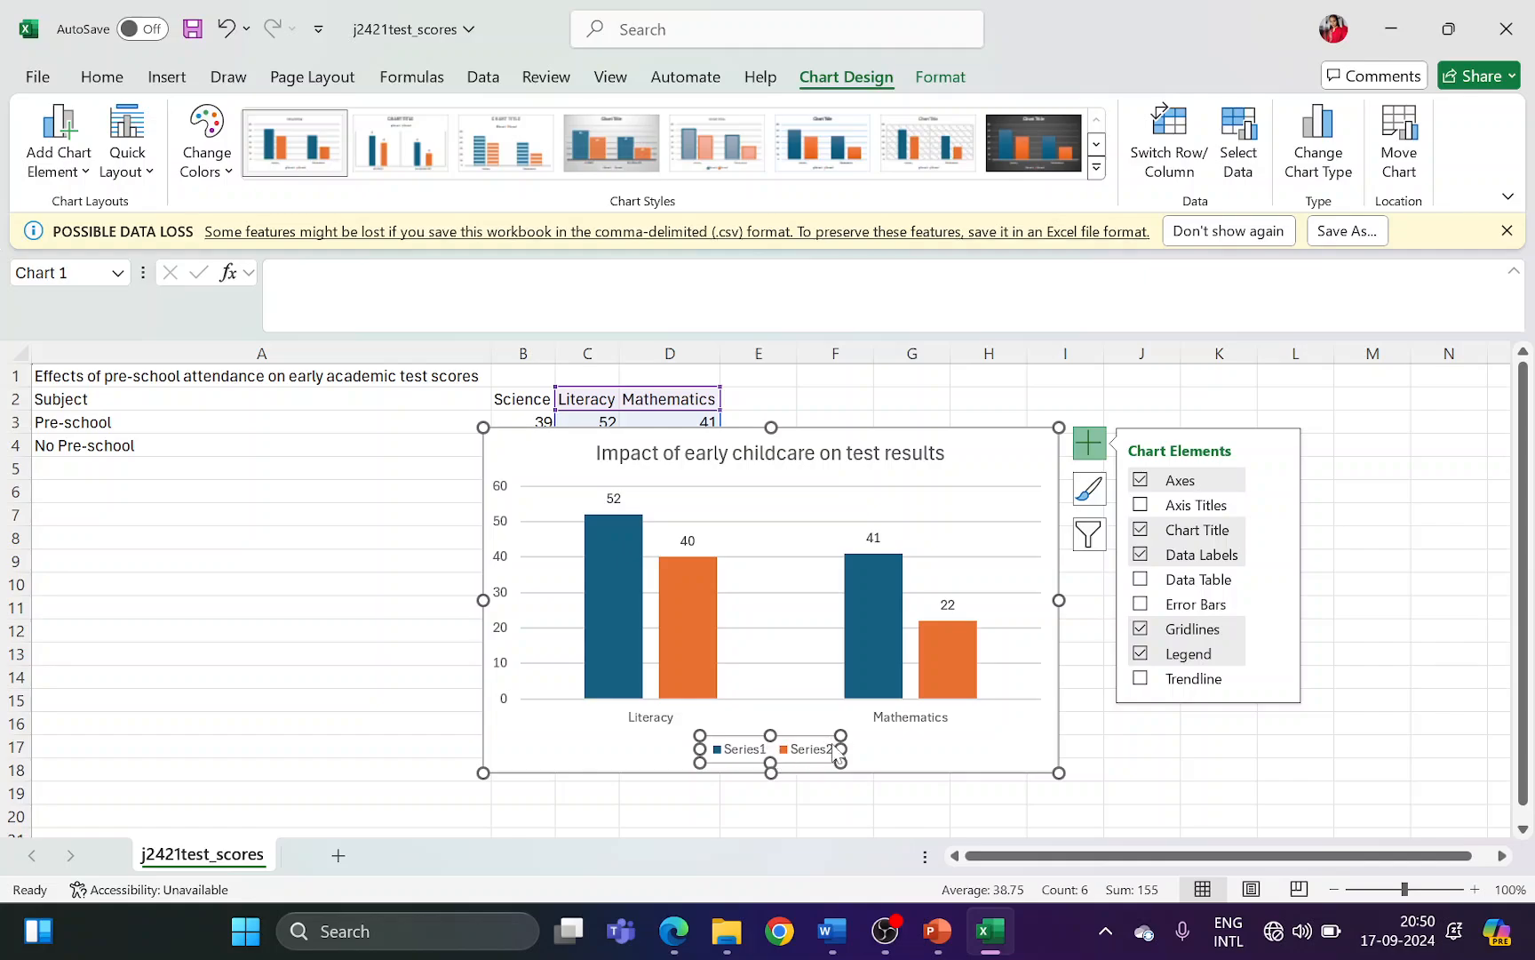
key("alt+Tab")
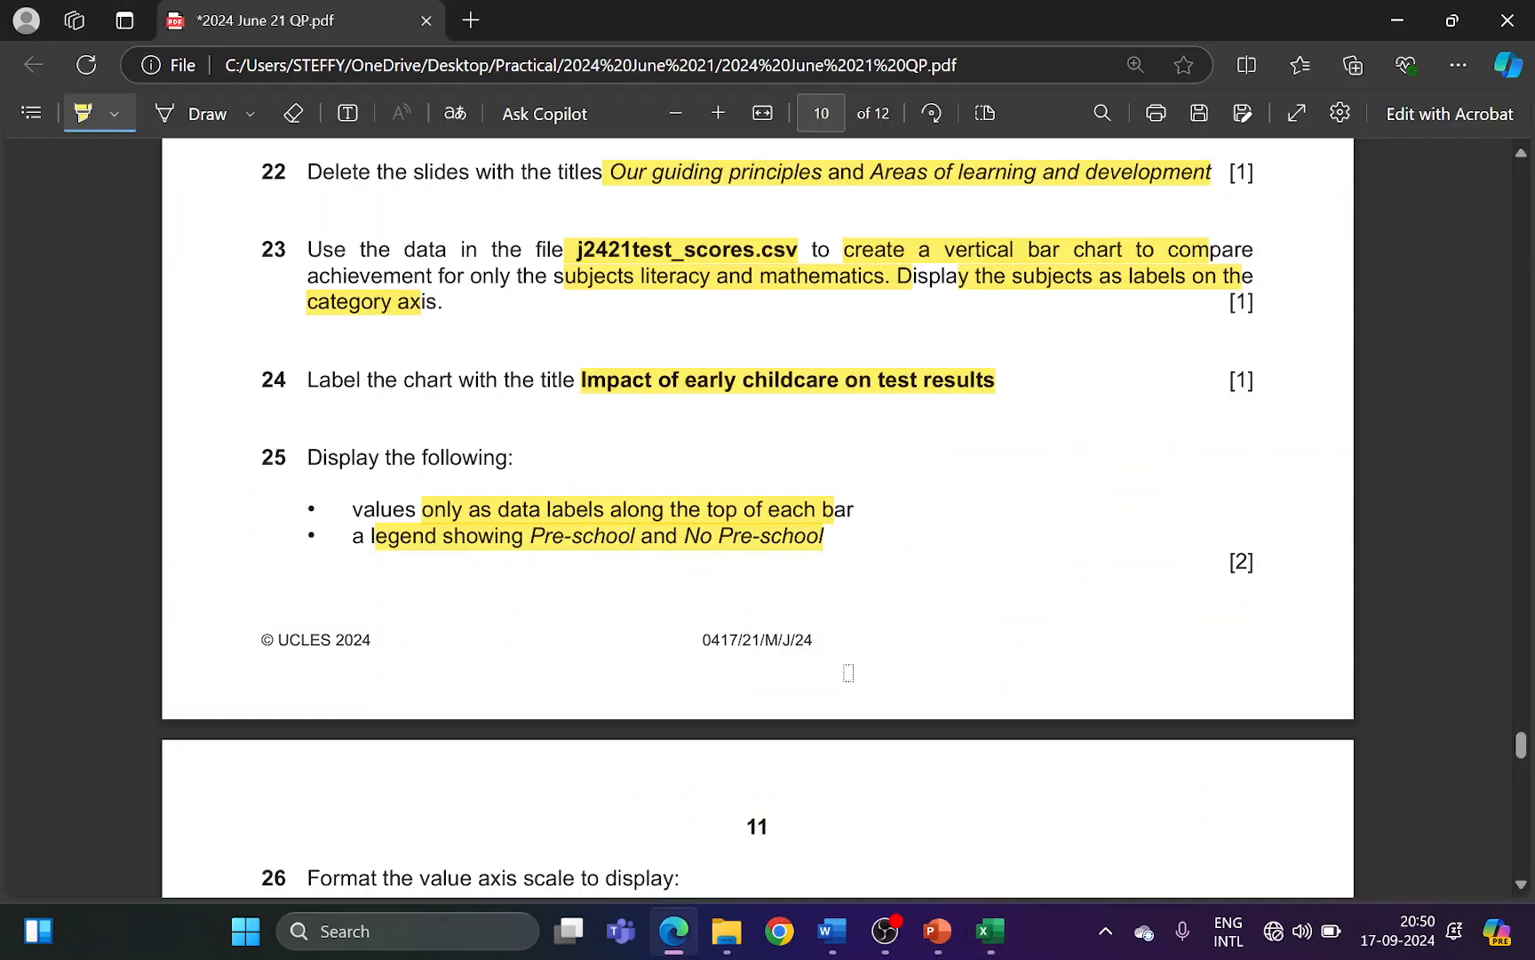
key("alt+Tab")
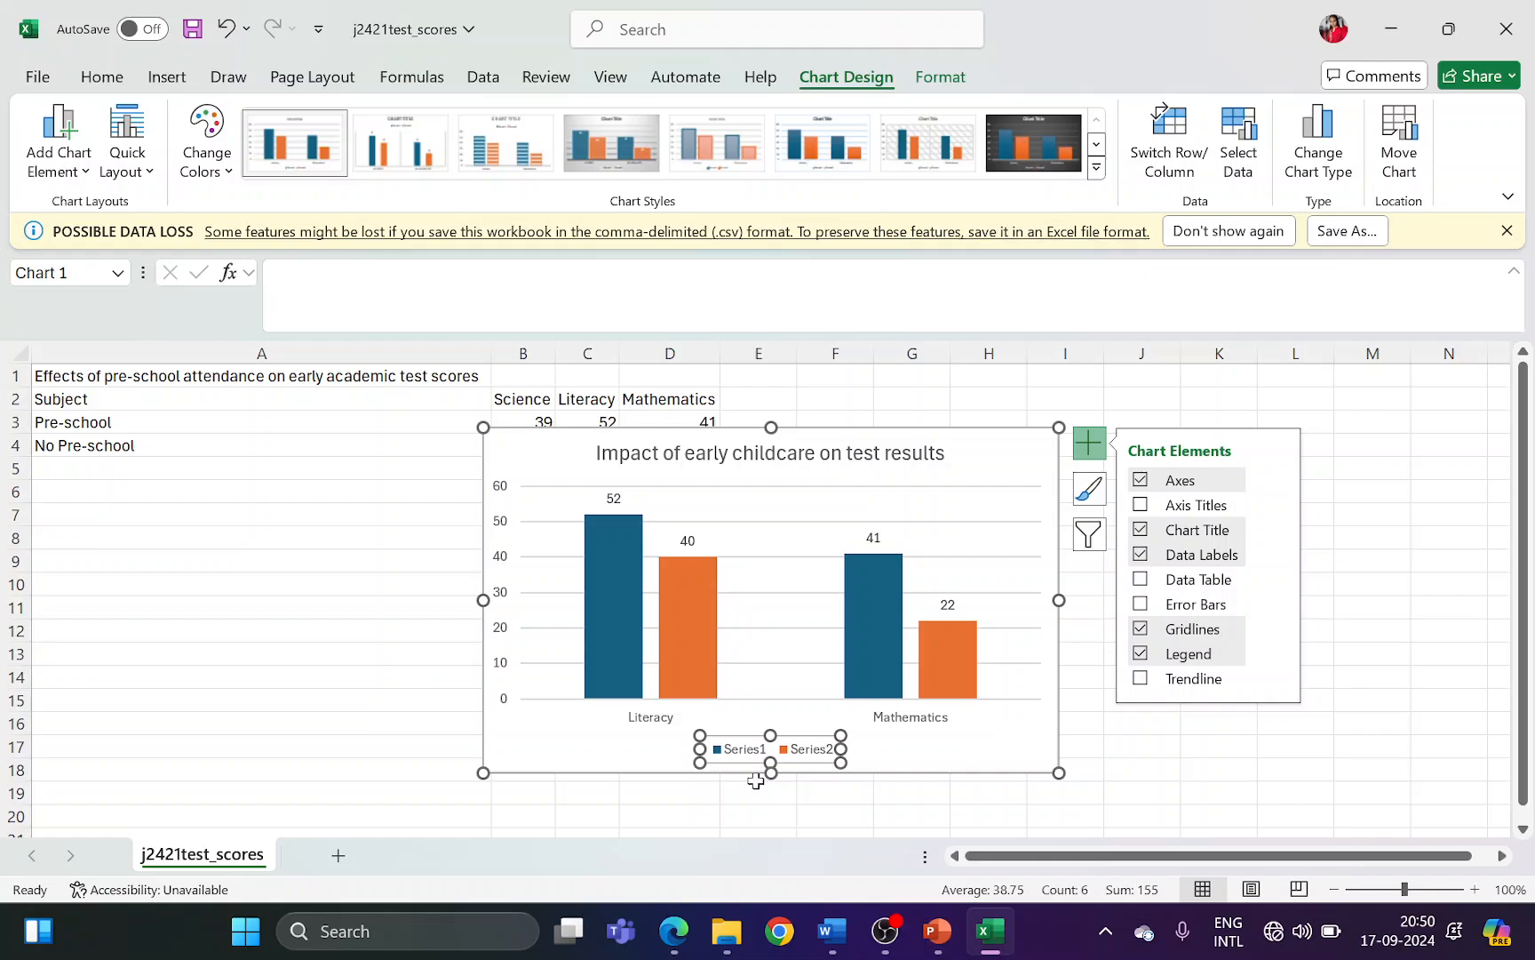
In the chart's data source, name the first series from cell A3, Pre-school.
right_click(797, 754)
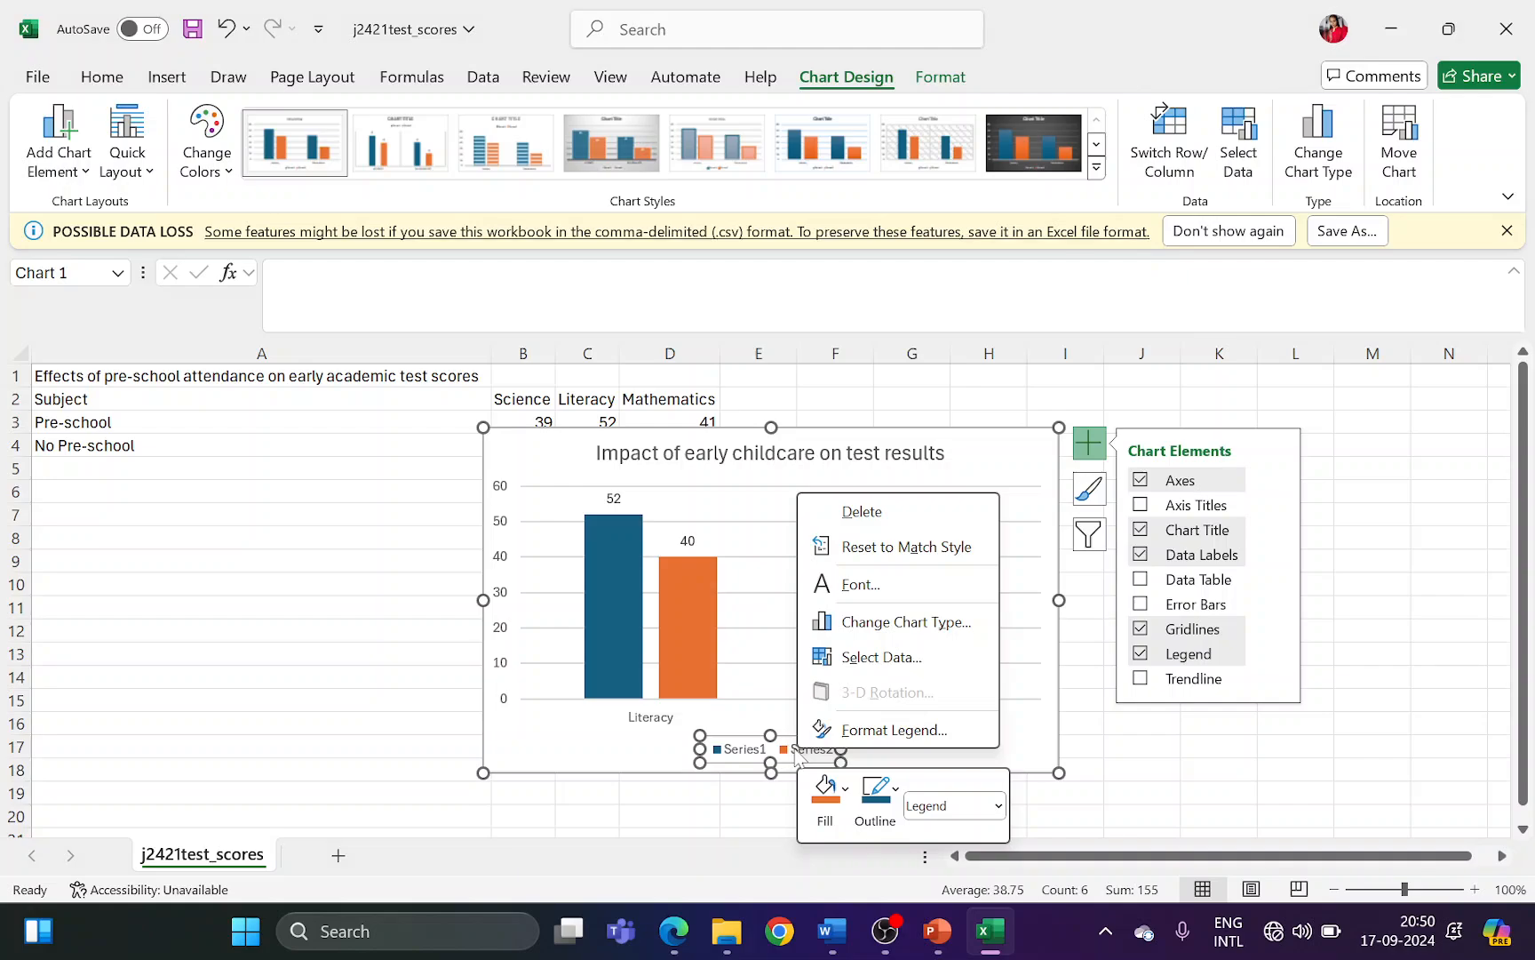
left_click(862, 659)
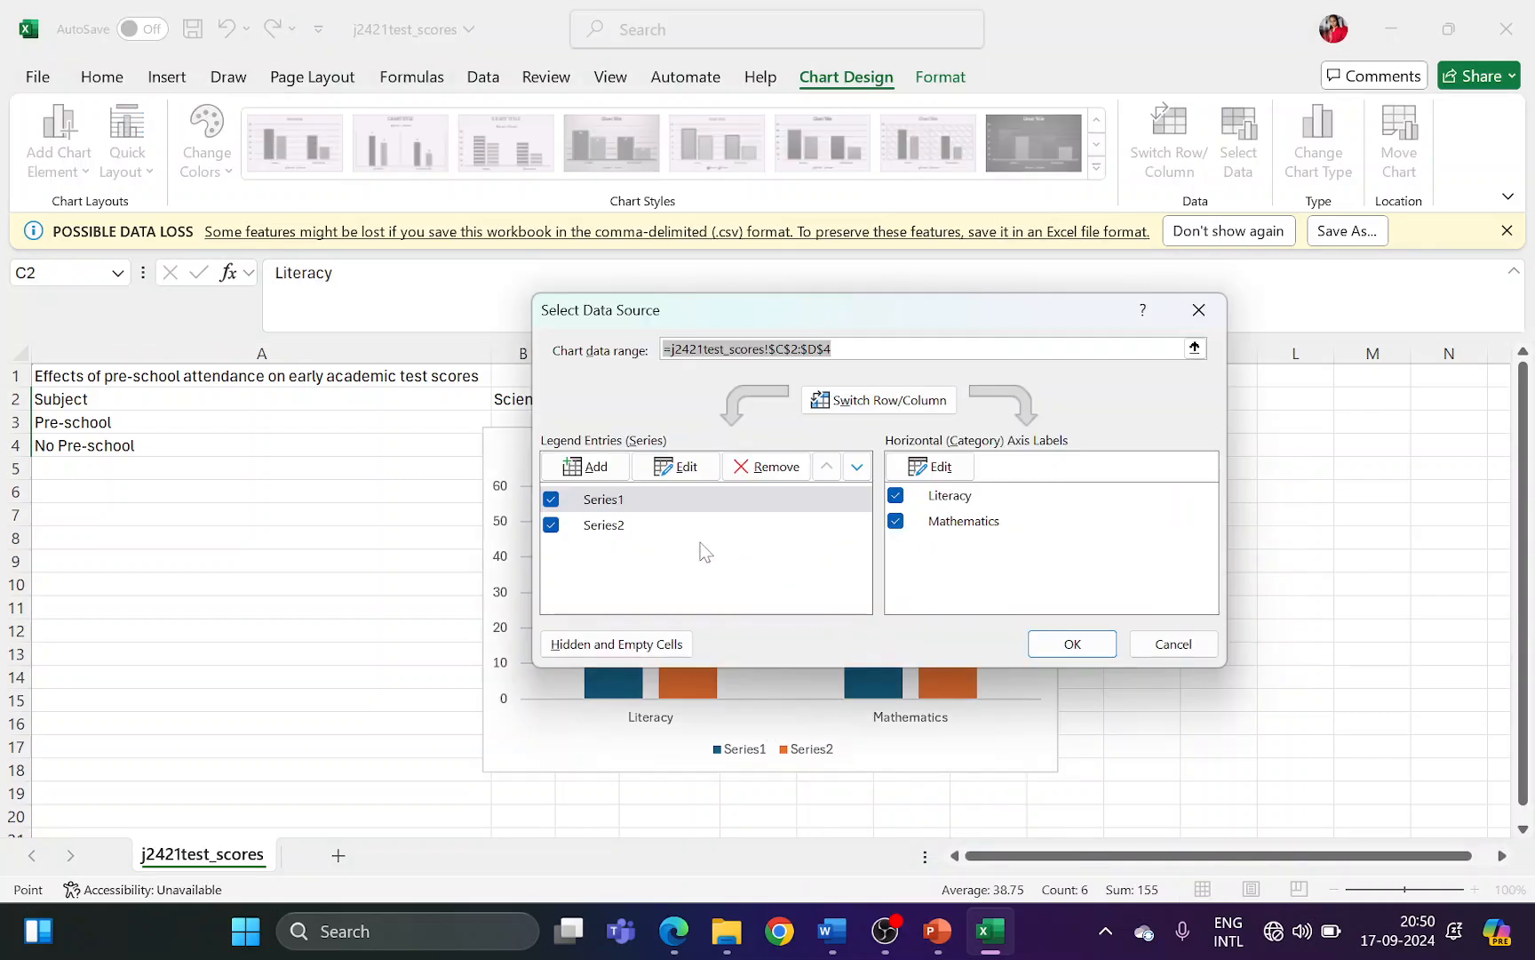
left_click(641, 508)
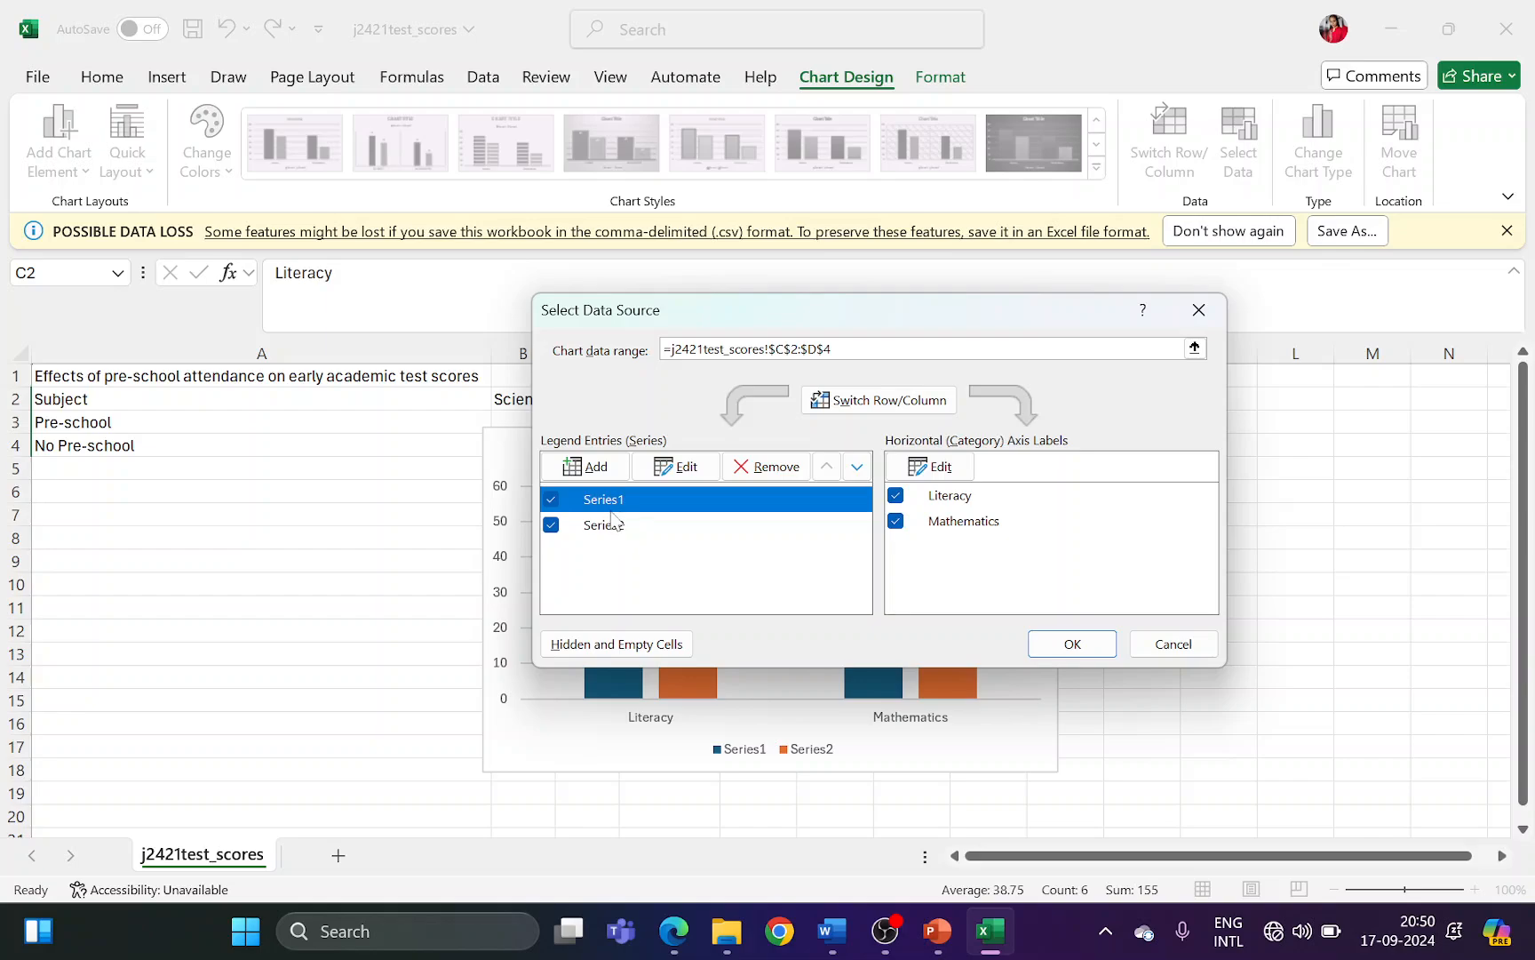
left_click(680, 471)
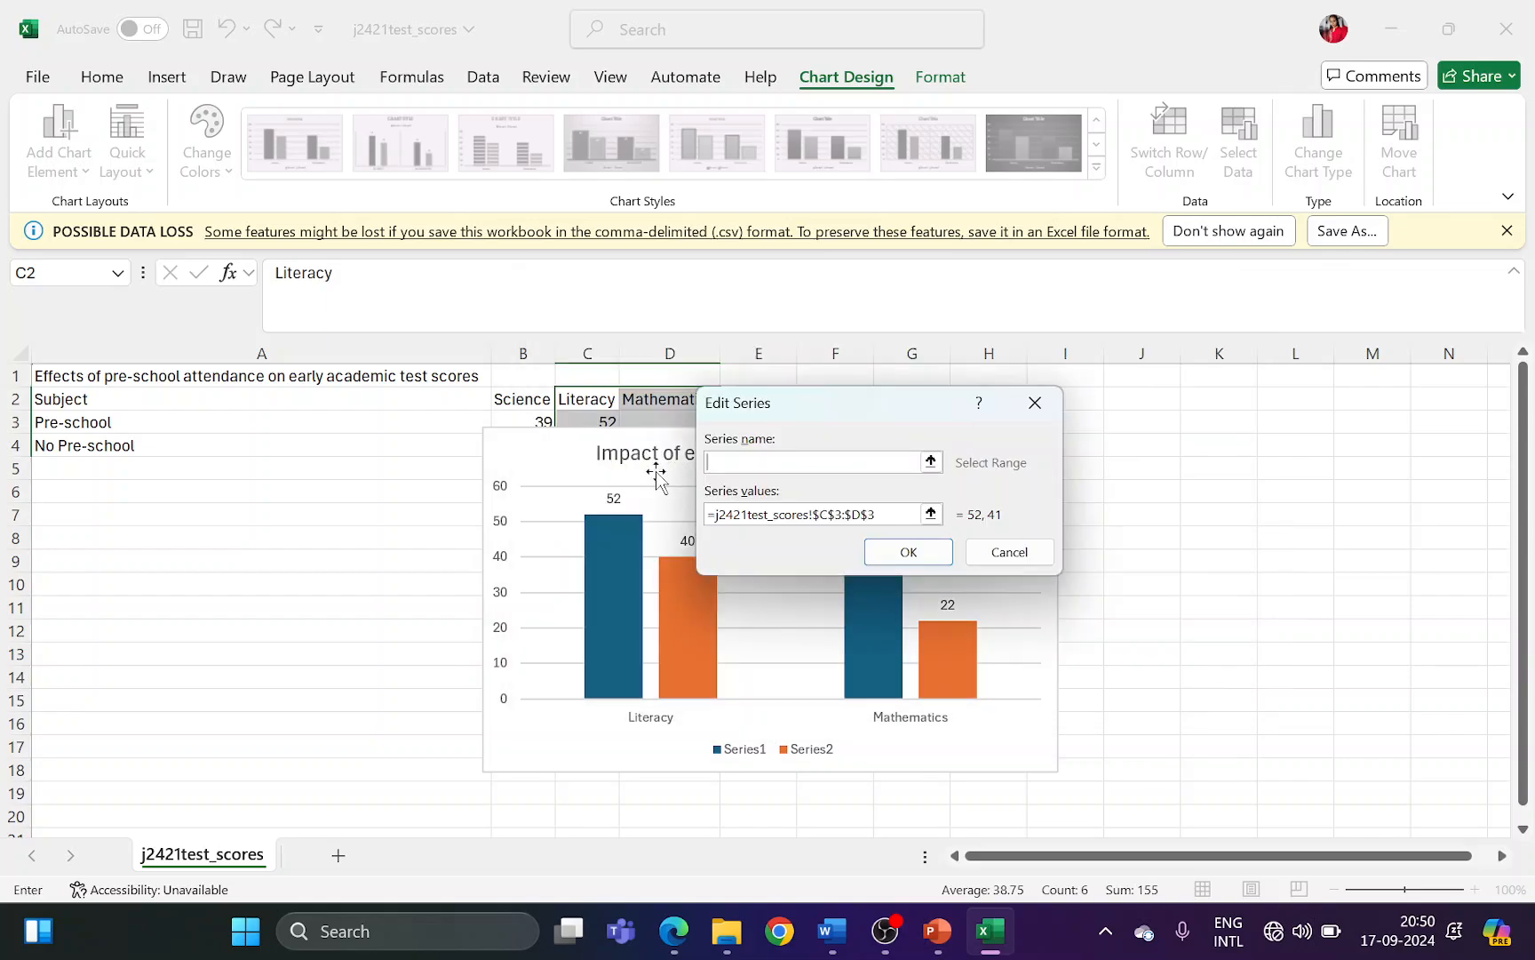
left_click(99, 422)
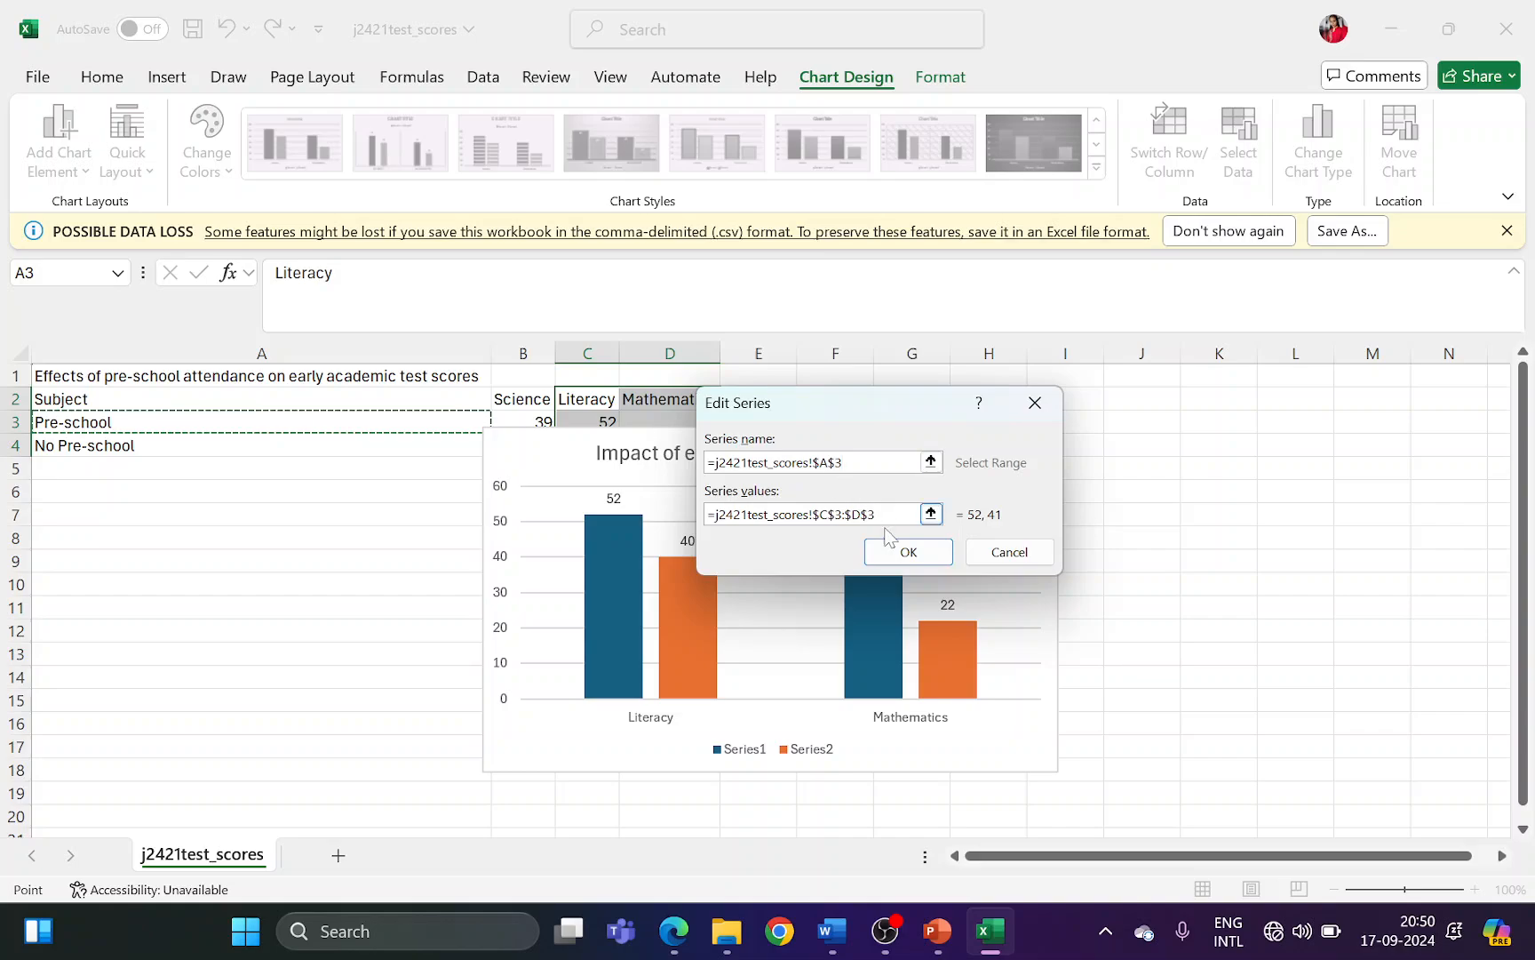
left_click(898, 552)
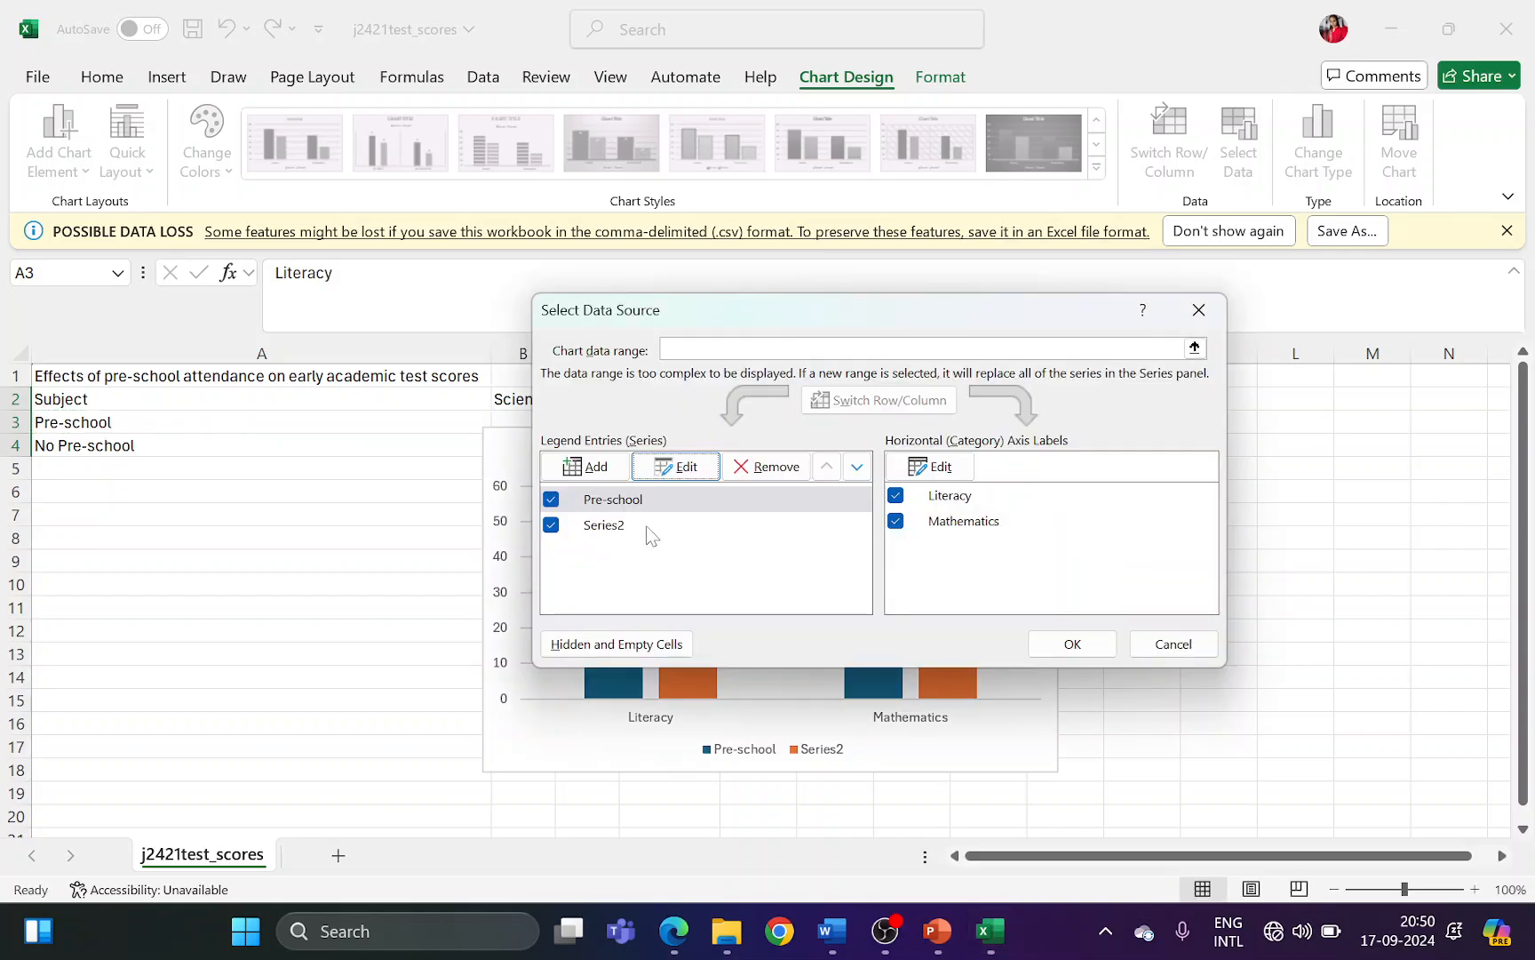
In the chart's data source, name the second series from cell A4, No Pre-school, and apply the legend entries.
left_click(648, 532)
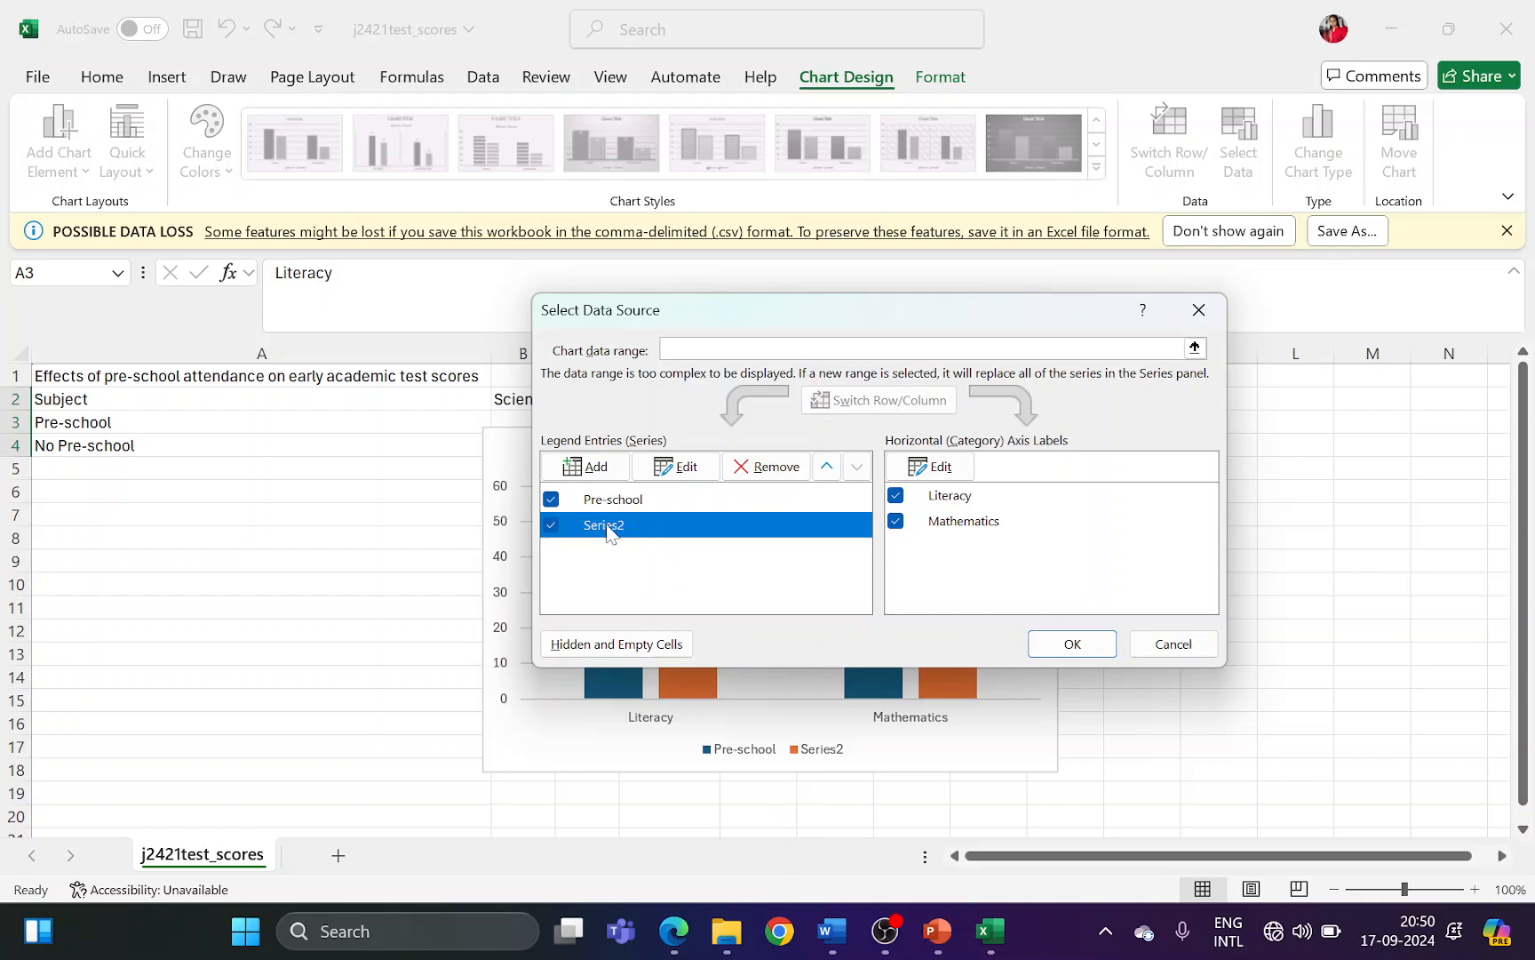
left_click(671, 472)
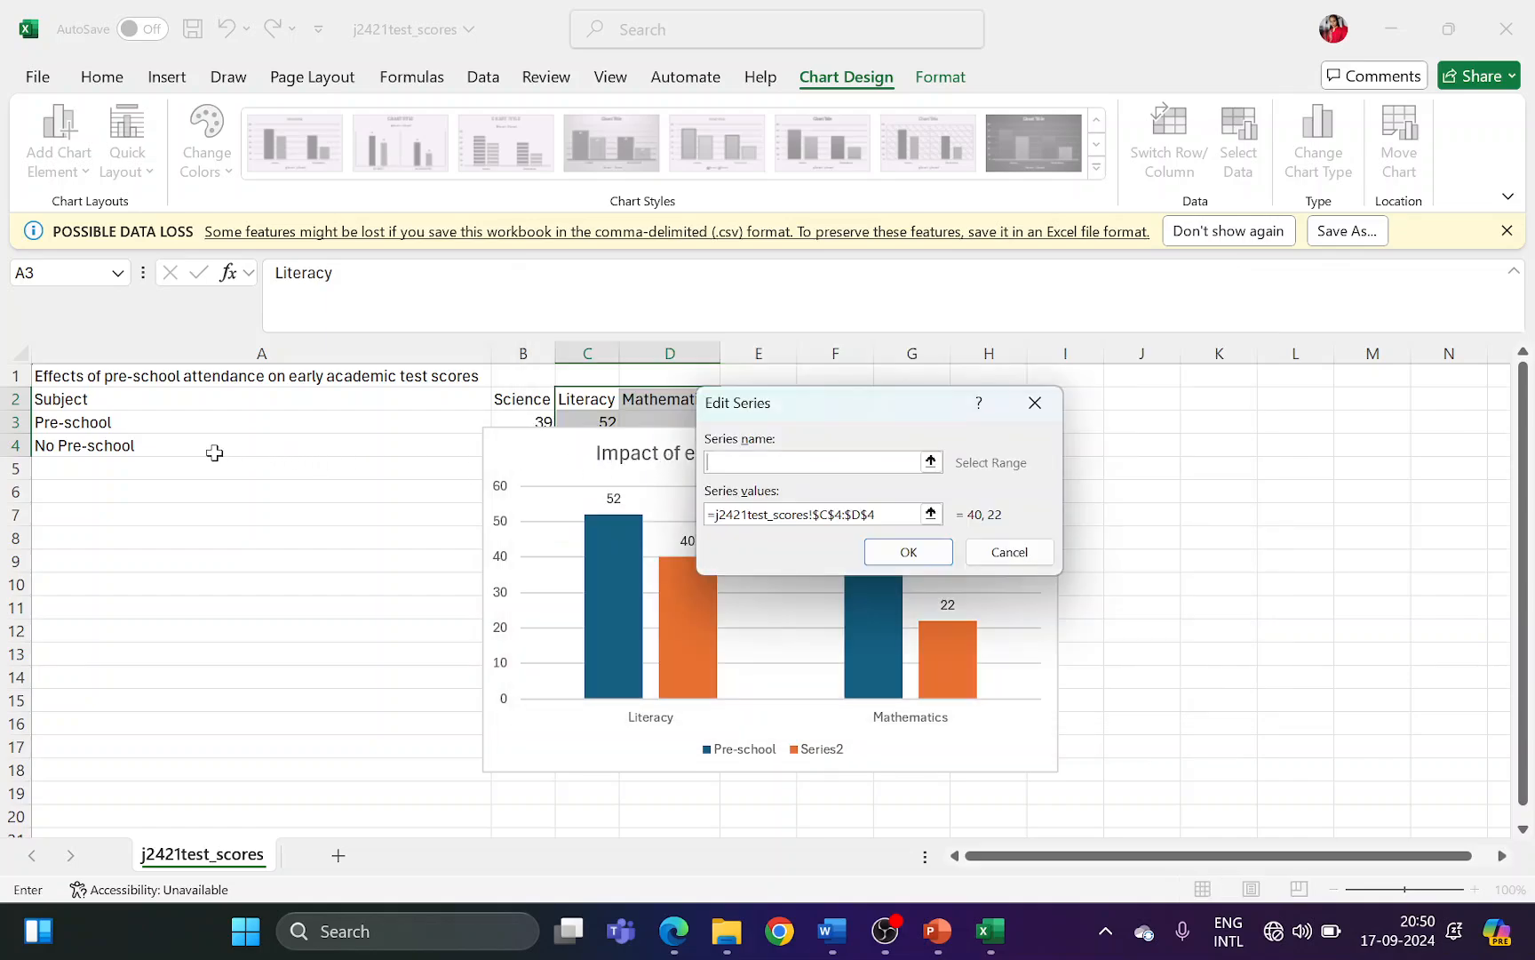
left_click(137, 448)
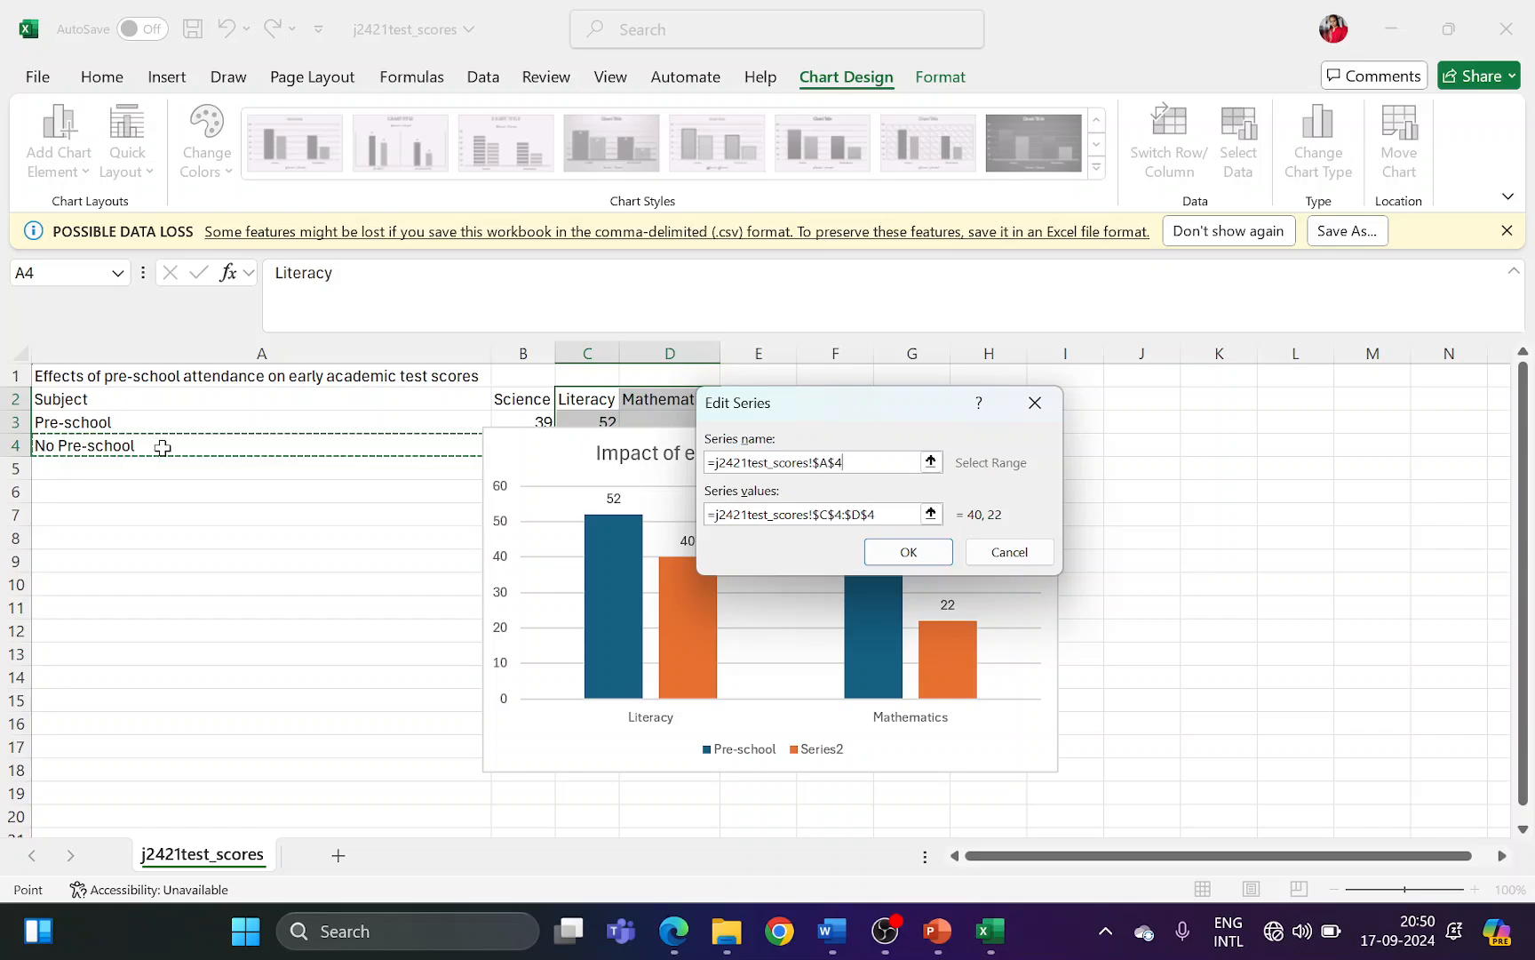
left_click(897, 558)
left_click(1072, 643)
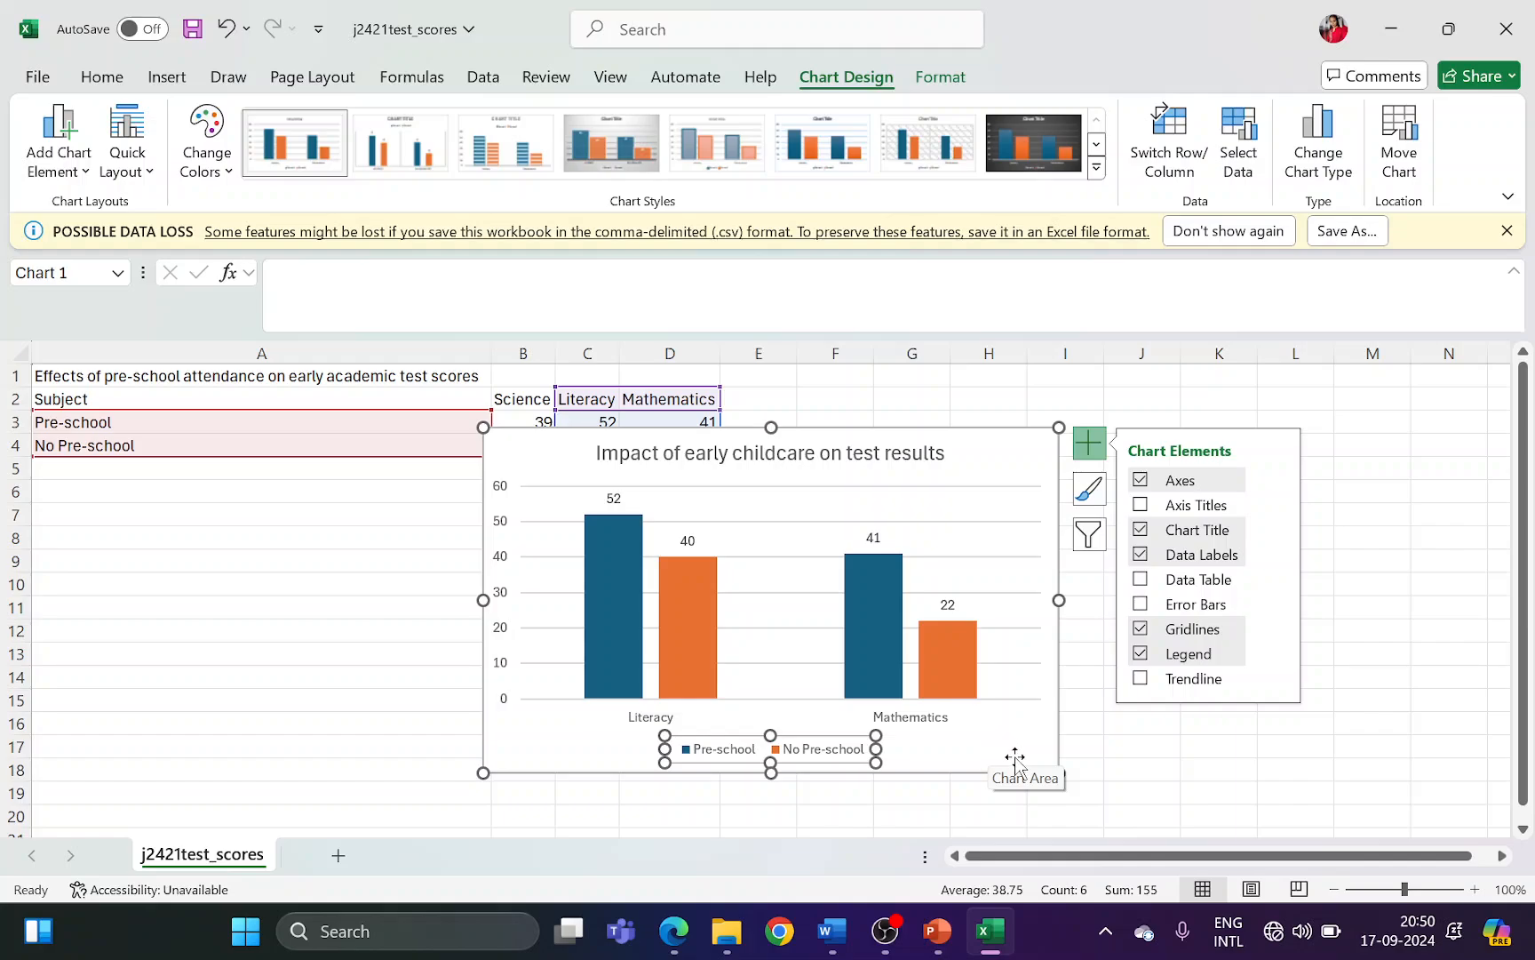
left_click(1049, 725)
Switch to the question paper in Edge and highlight question 26's value axis scale requirement.
key("alt+Tab")
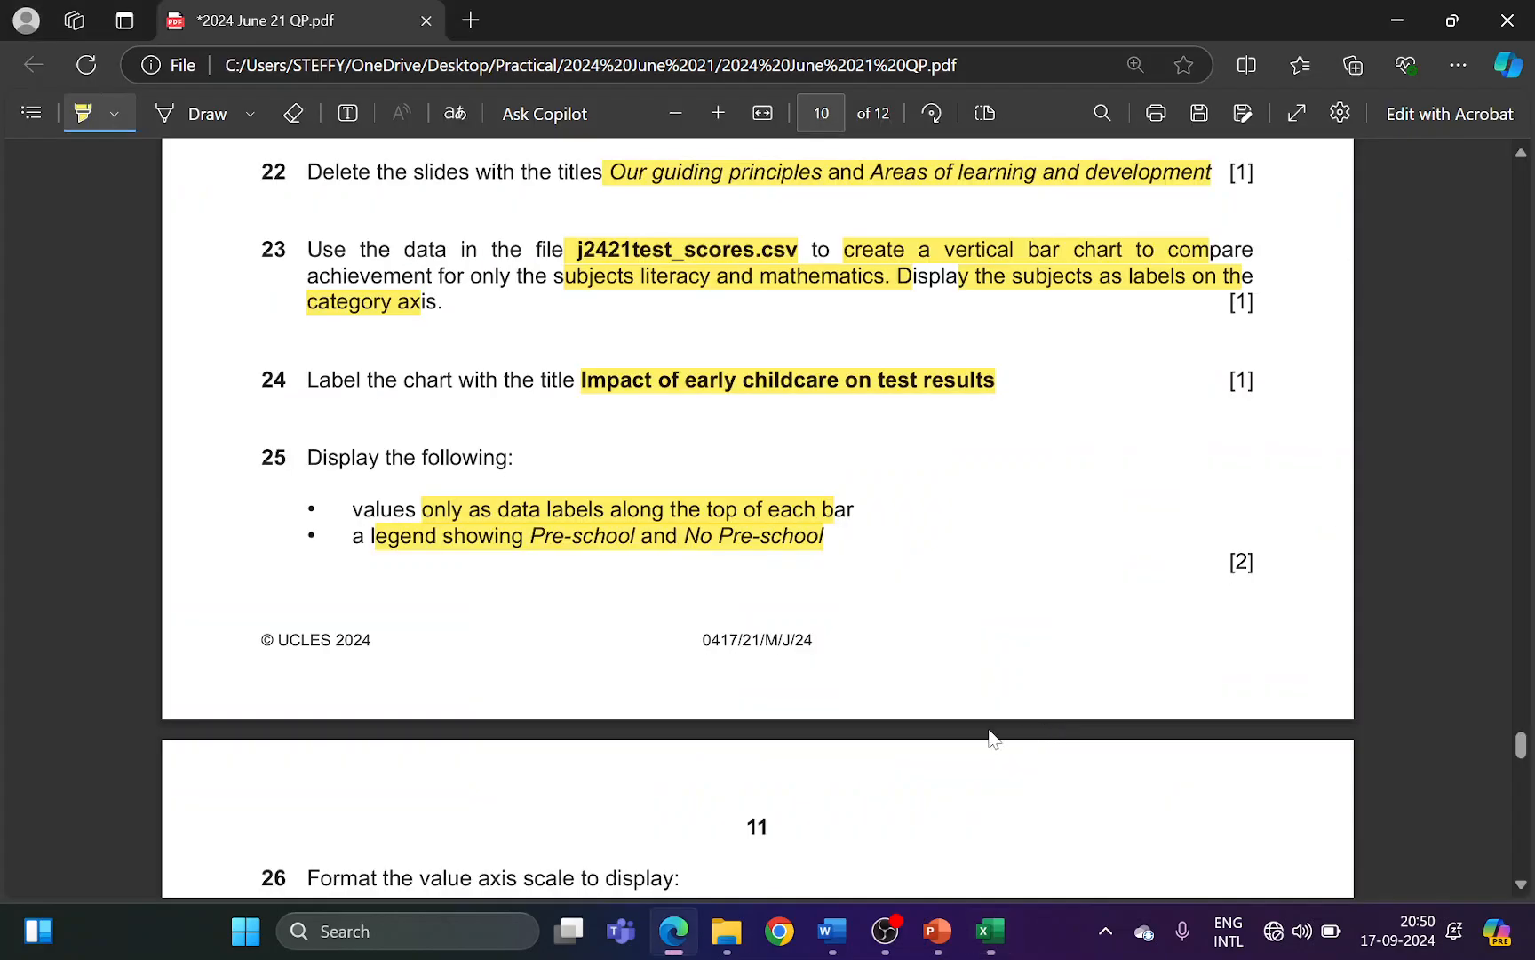
scroll(467, 682, "up", 2)
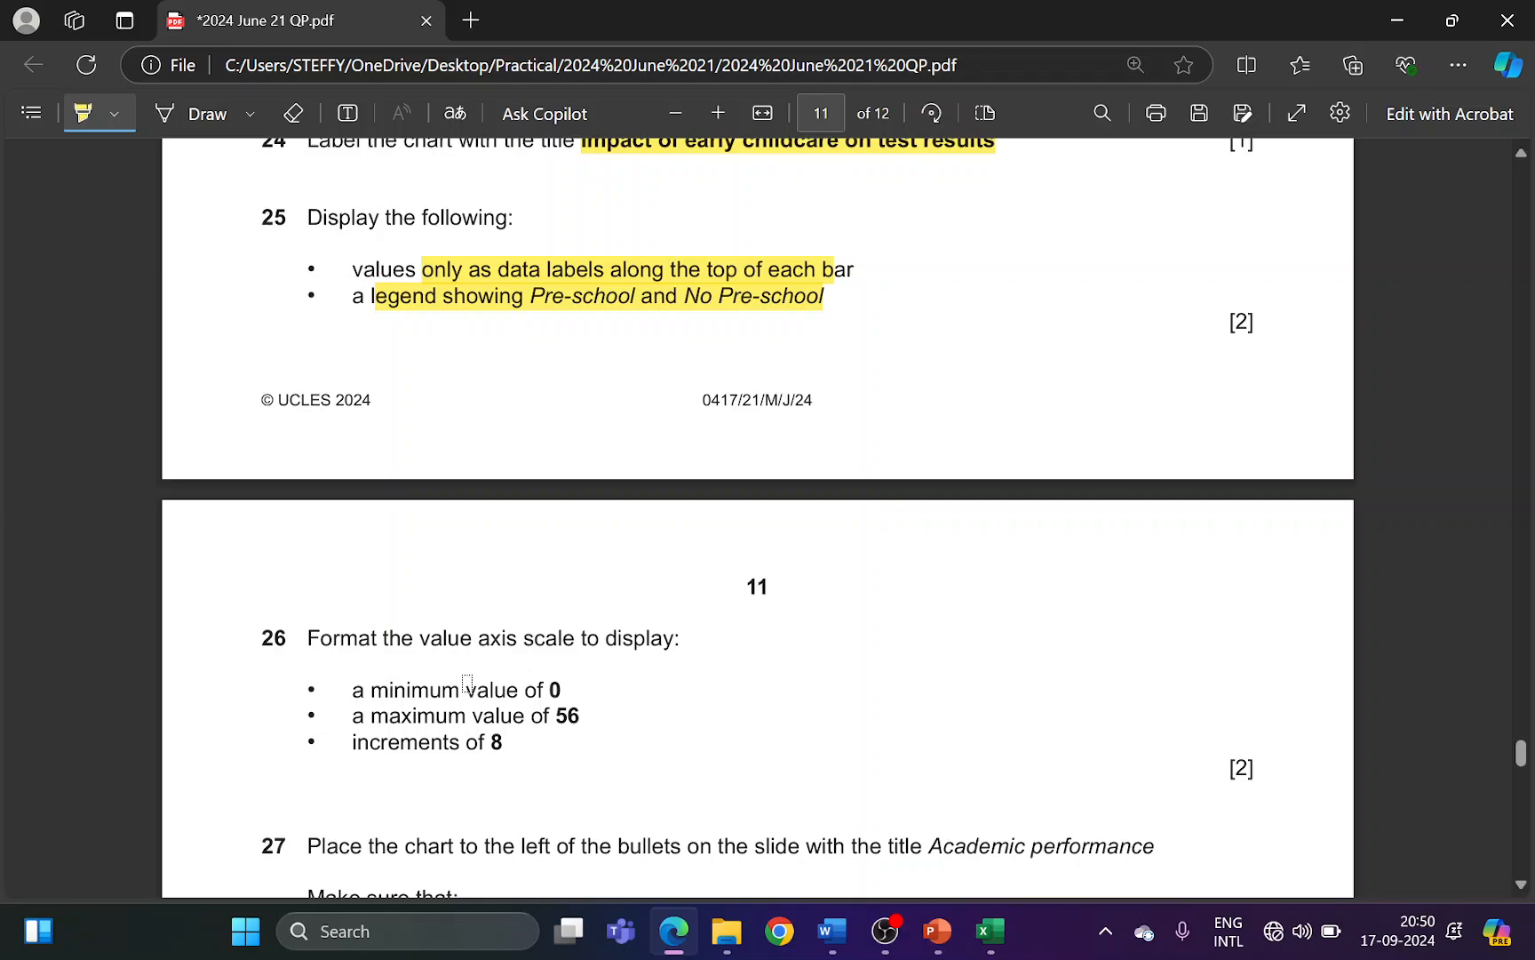
scroll(467, 682, "down", 3)
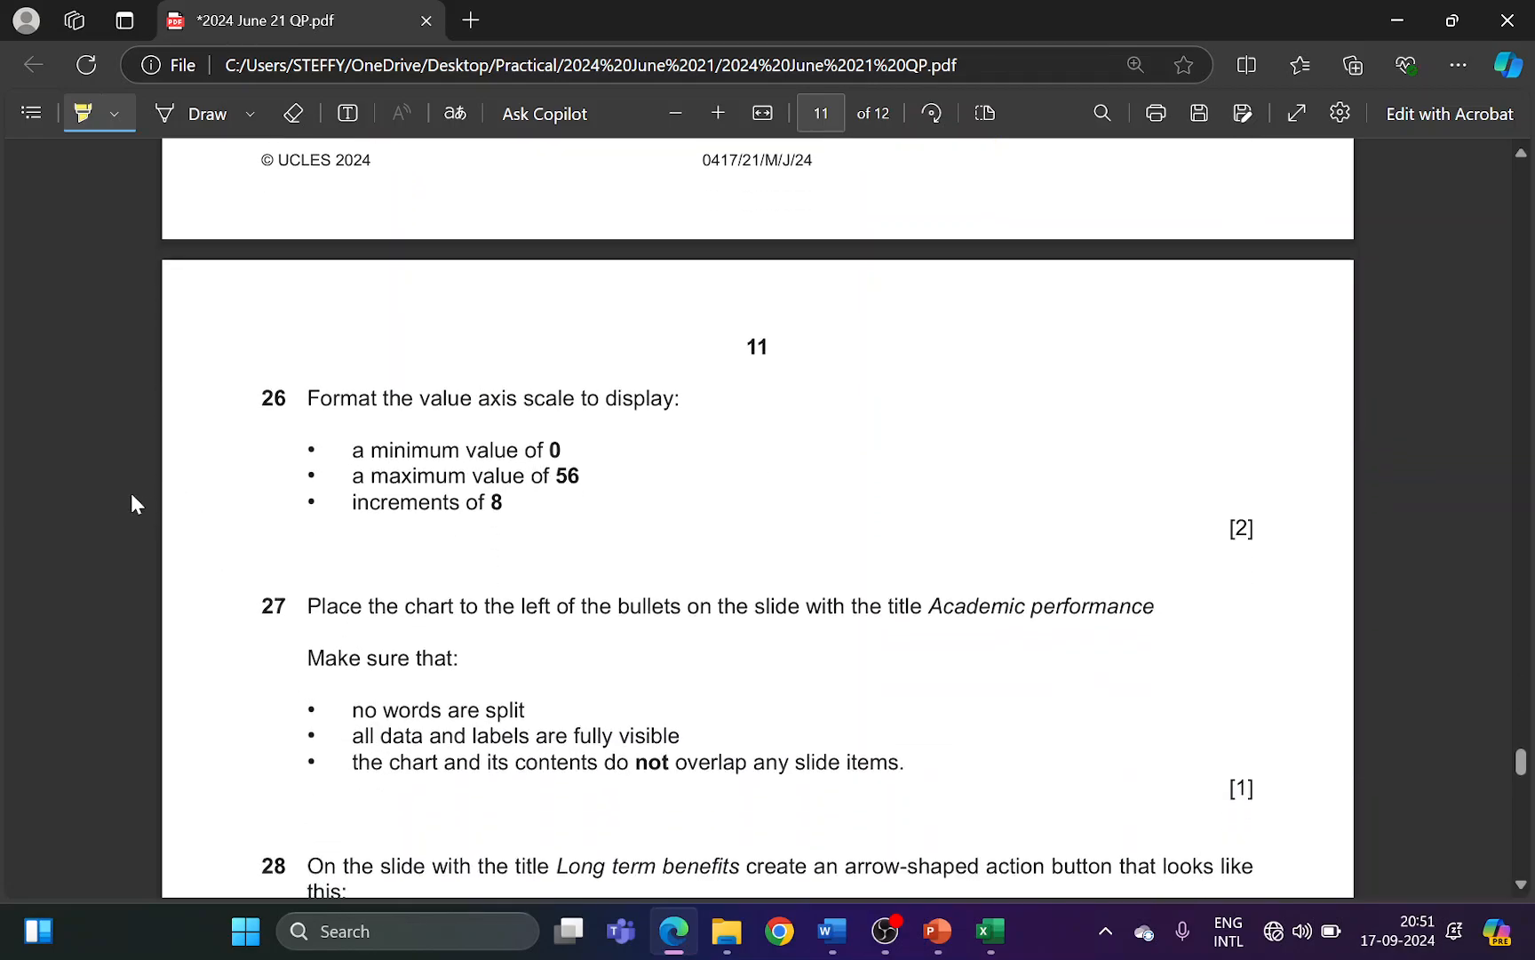
left_click_drag(453, 397, 675, 395)
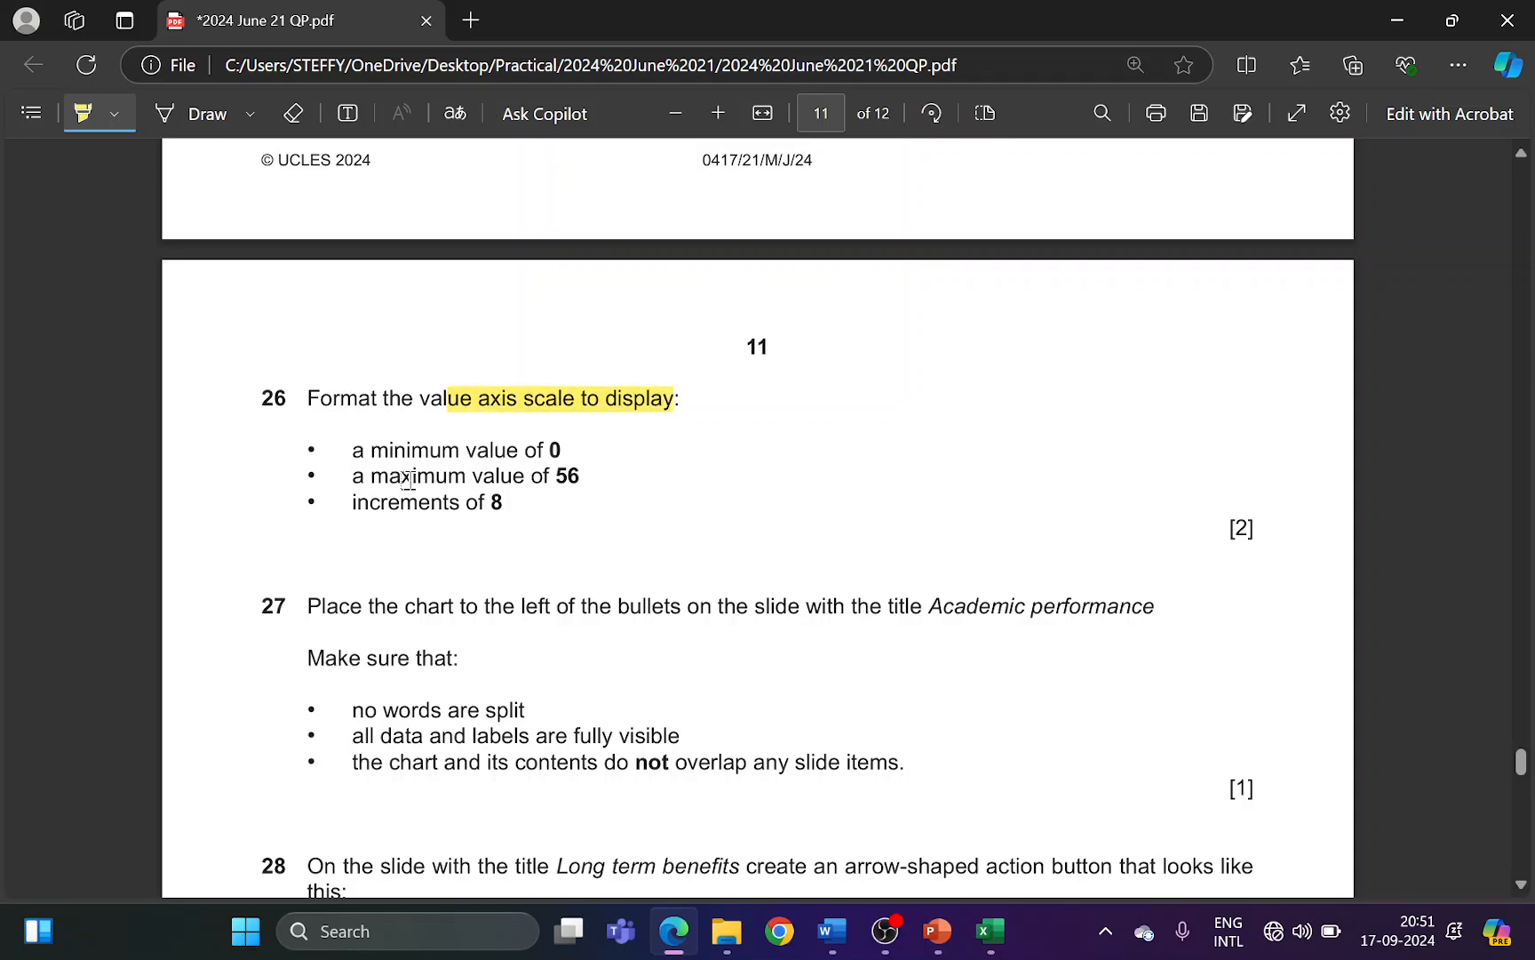
Return to the Excel chart and open the value axis formatting options at the minimum bound.
key("alt+Tab")
left_click(504, 520)
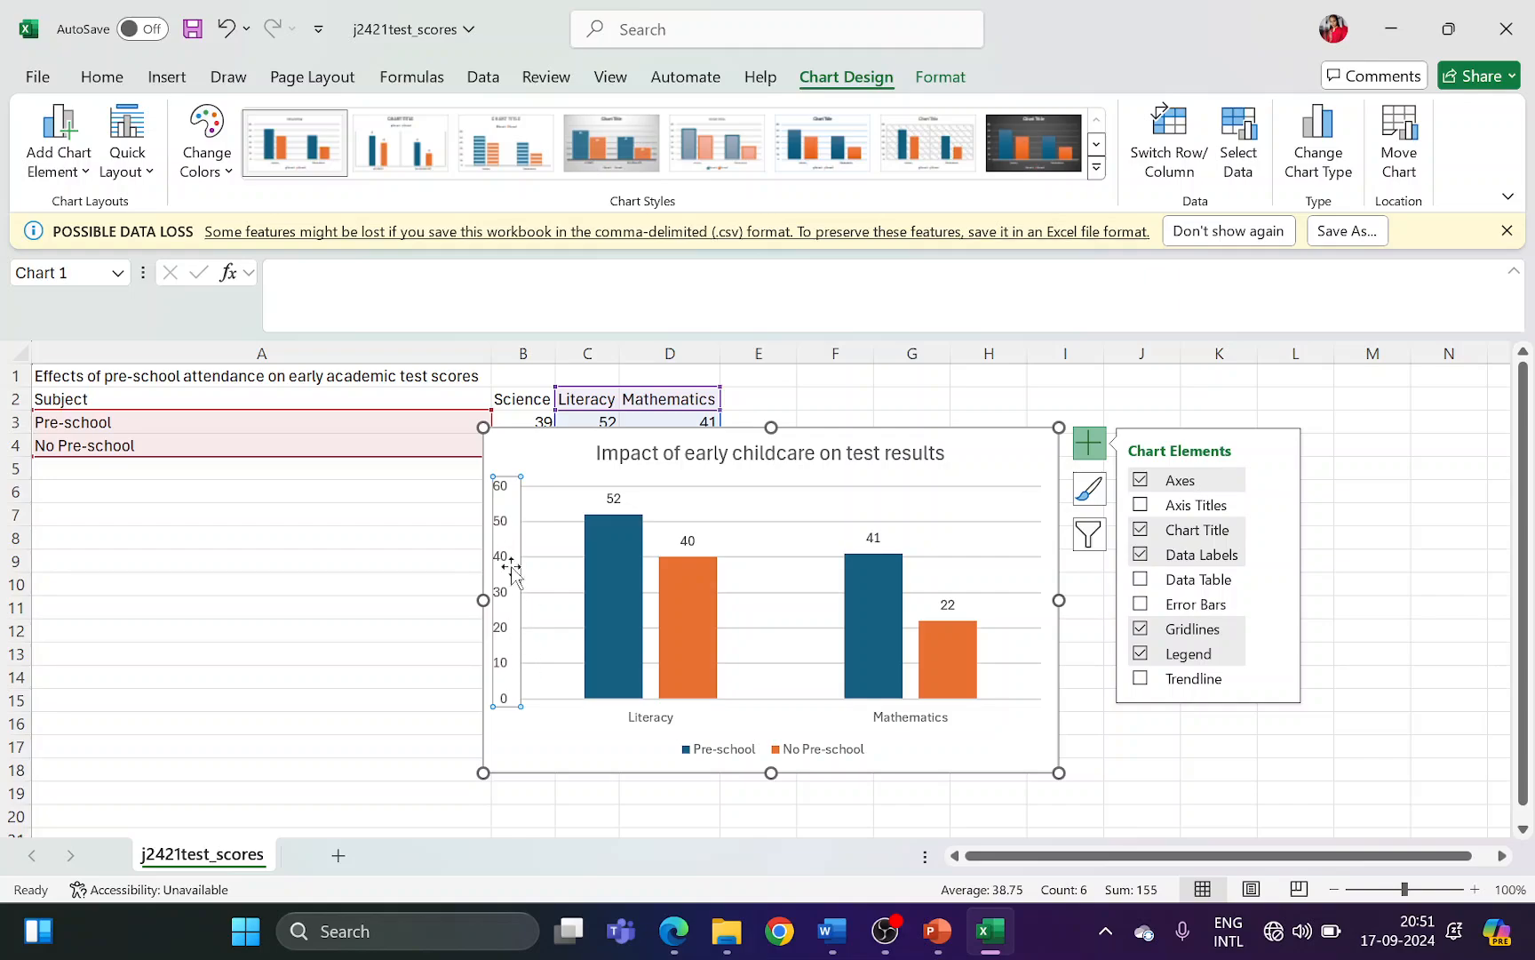
right_click(512, 555)
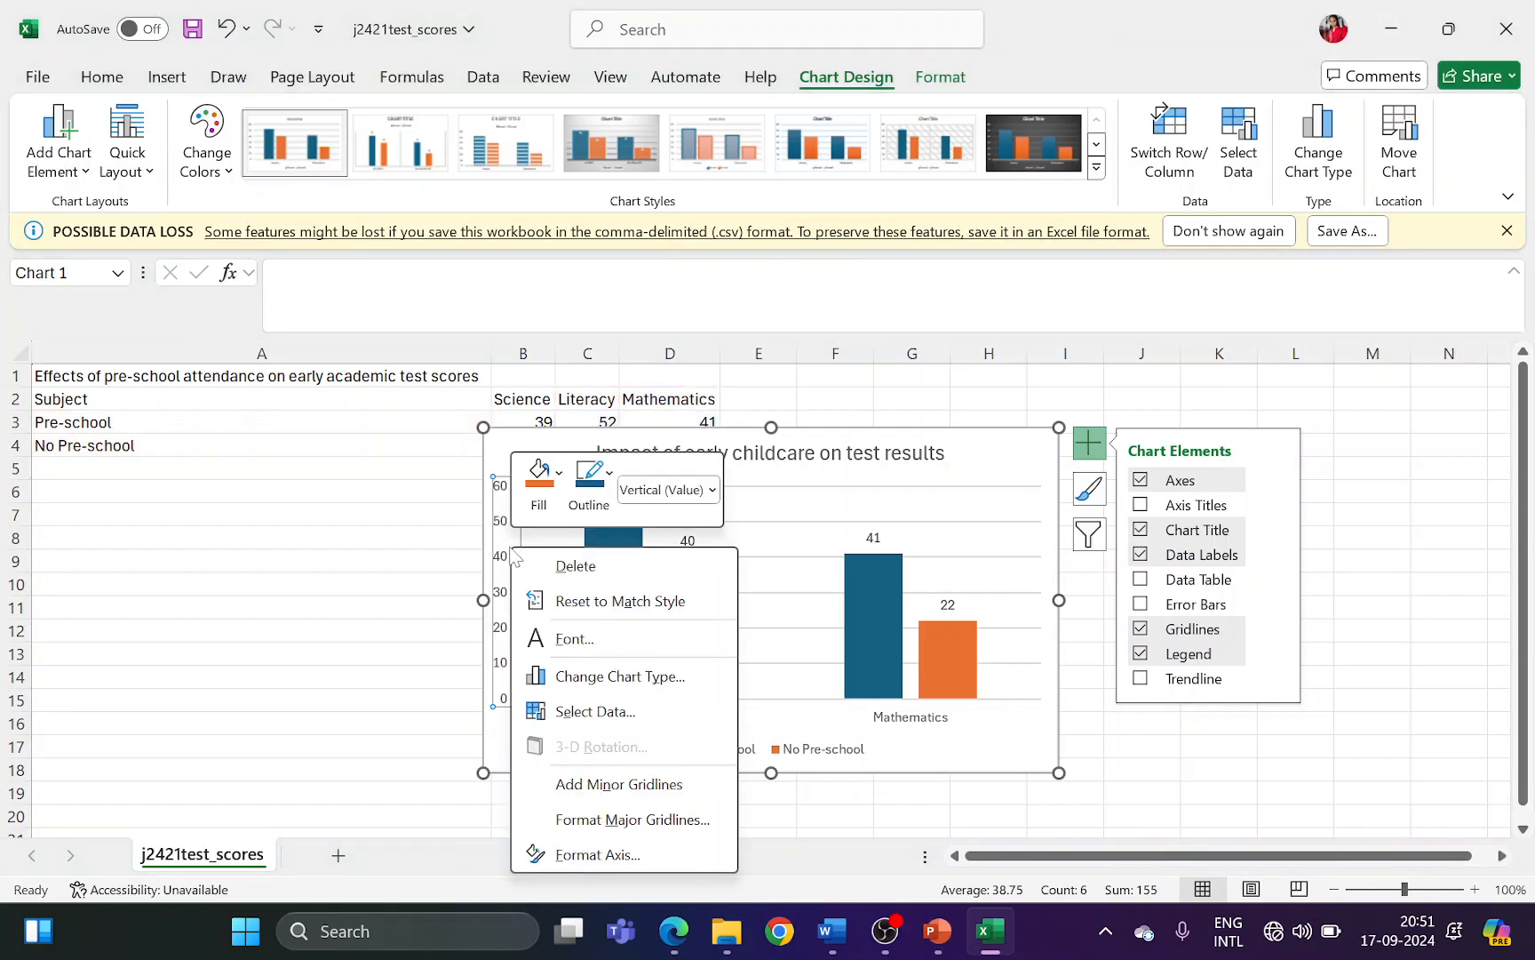
left_click(582, 853)
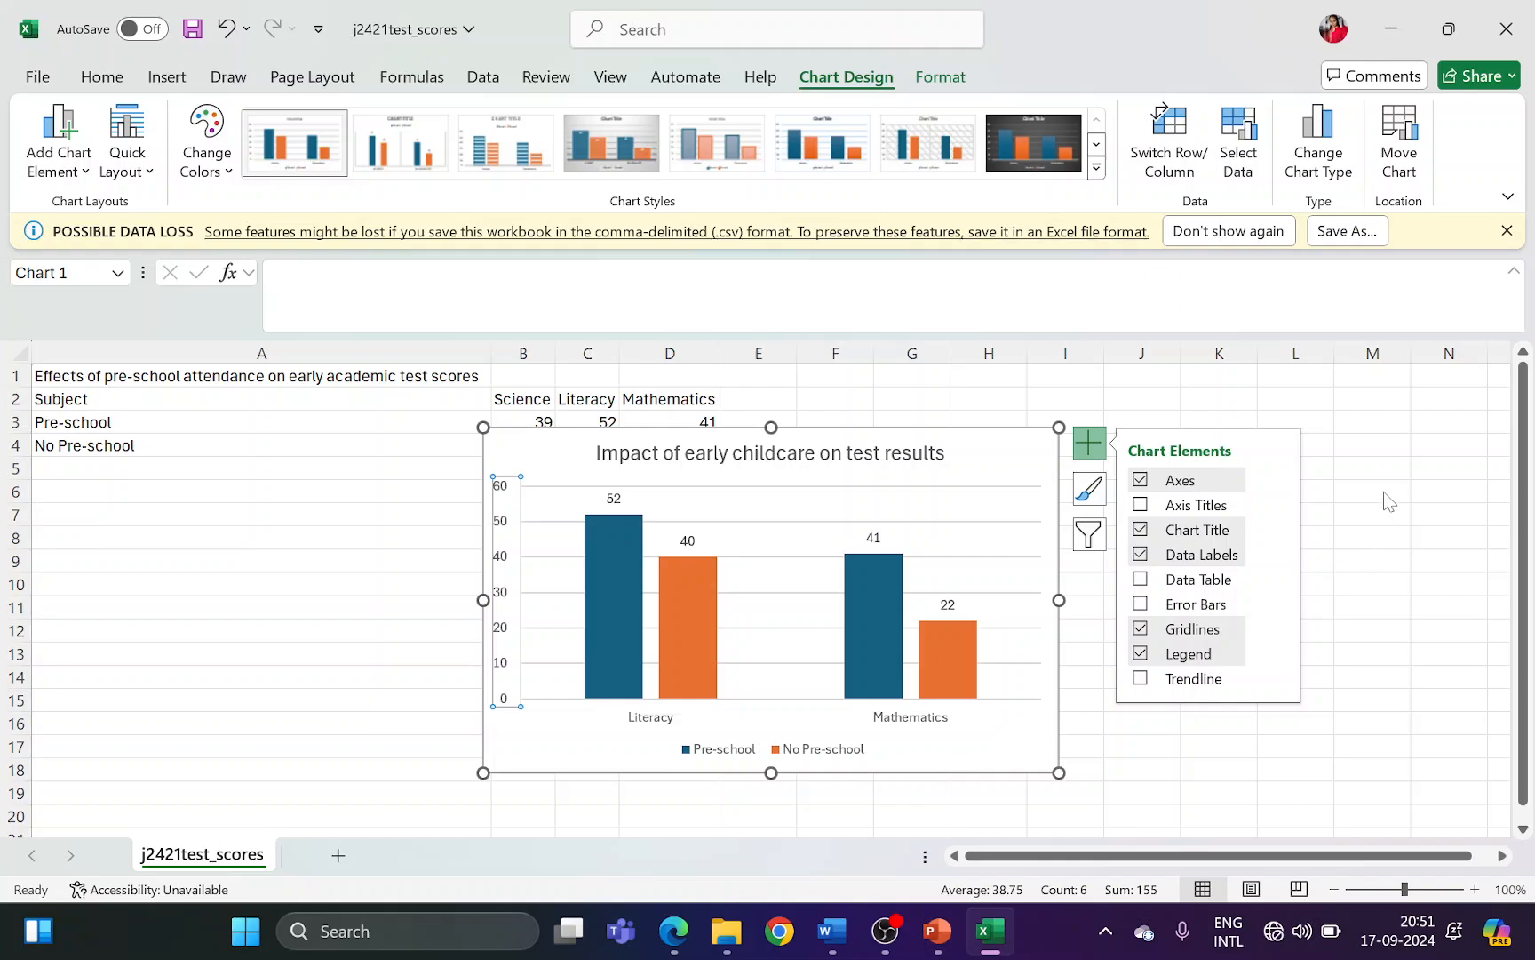
left_click(1090, 442)
left_click(1395, 579)
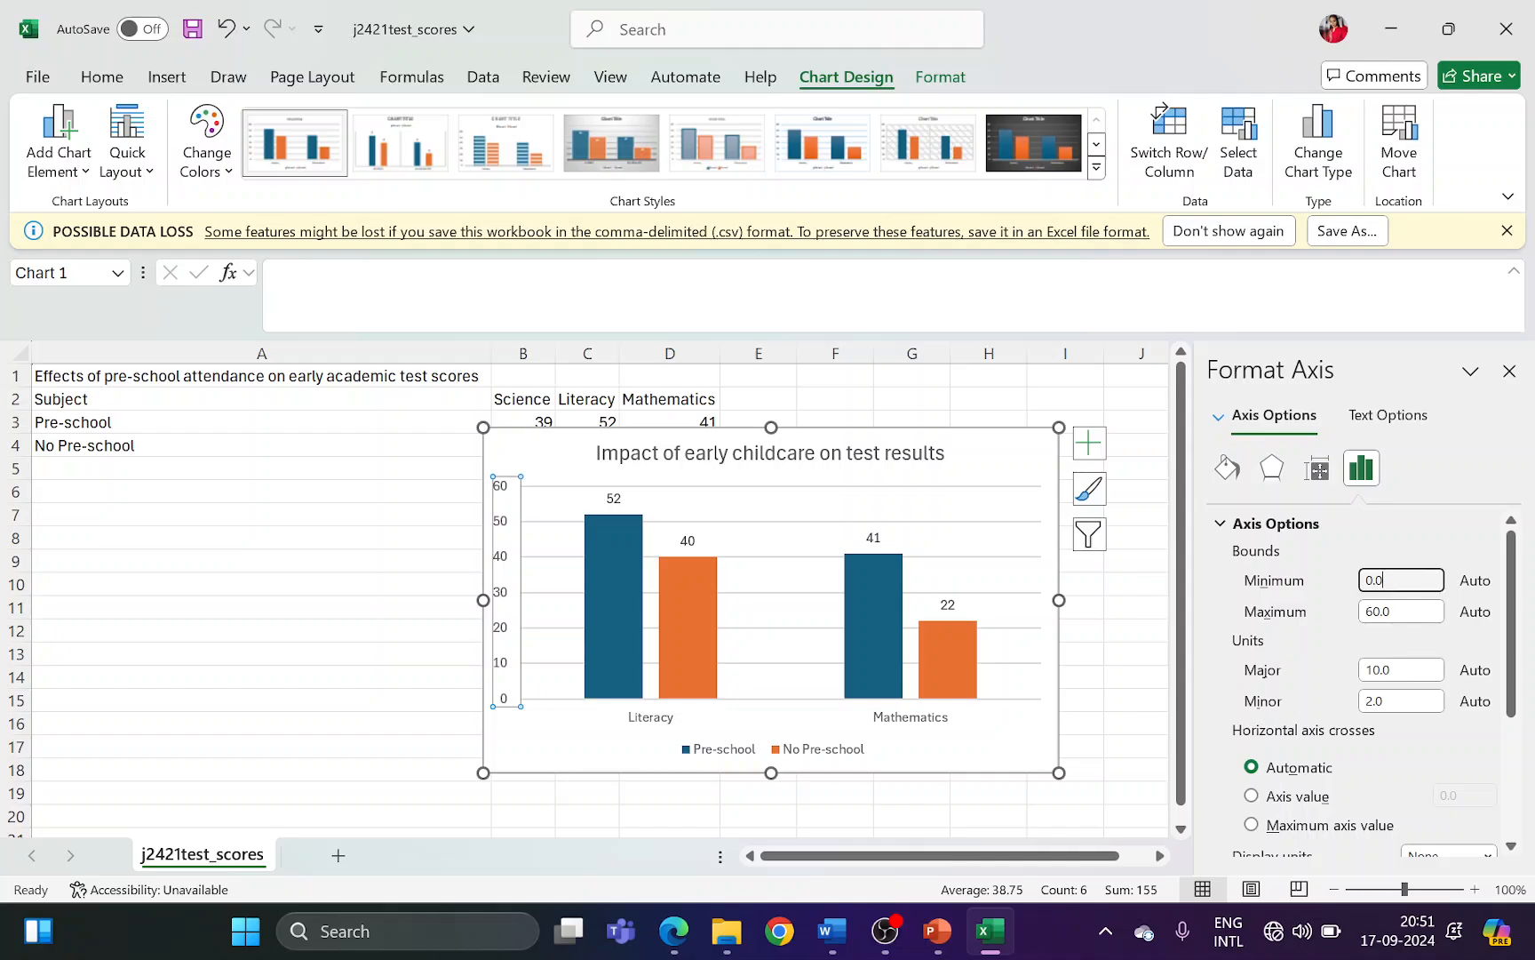
Highlight question 26's minimum of 0 and maximum of 56 in Edge and set the Excel chart's value axis maximum to 56.
key("alt+Tab")
mouse_move(504, 452)
left_mouse_down()
mouse_move(560, 452)
mouse_move(558, 477)
mouse_move(580, 477)
left_mouse_up()
key("alt+Tab")
left_click_drag(1381, 612, 1342, 616)
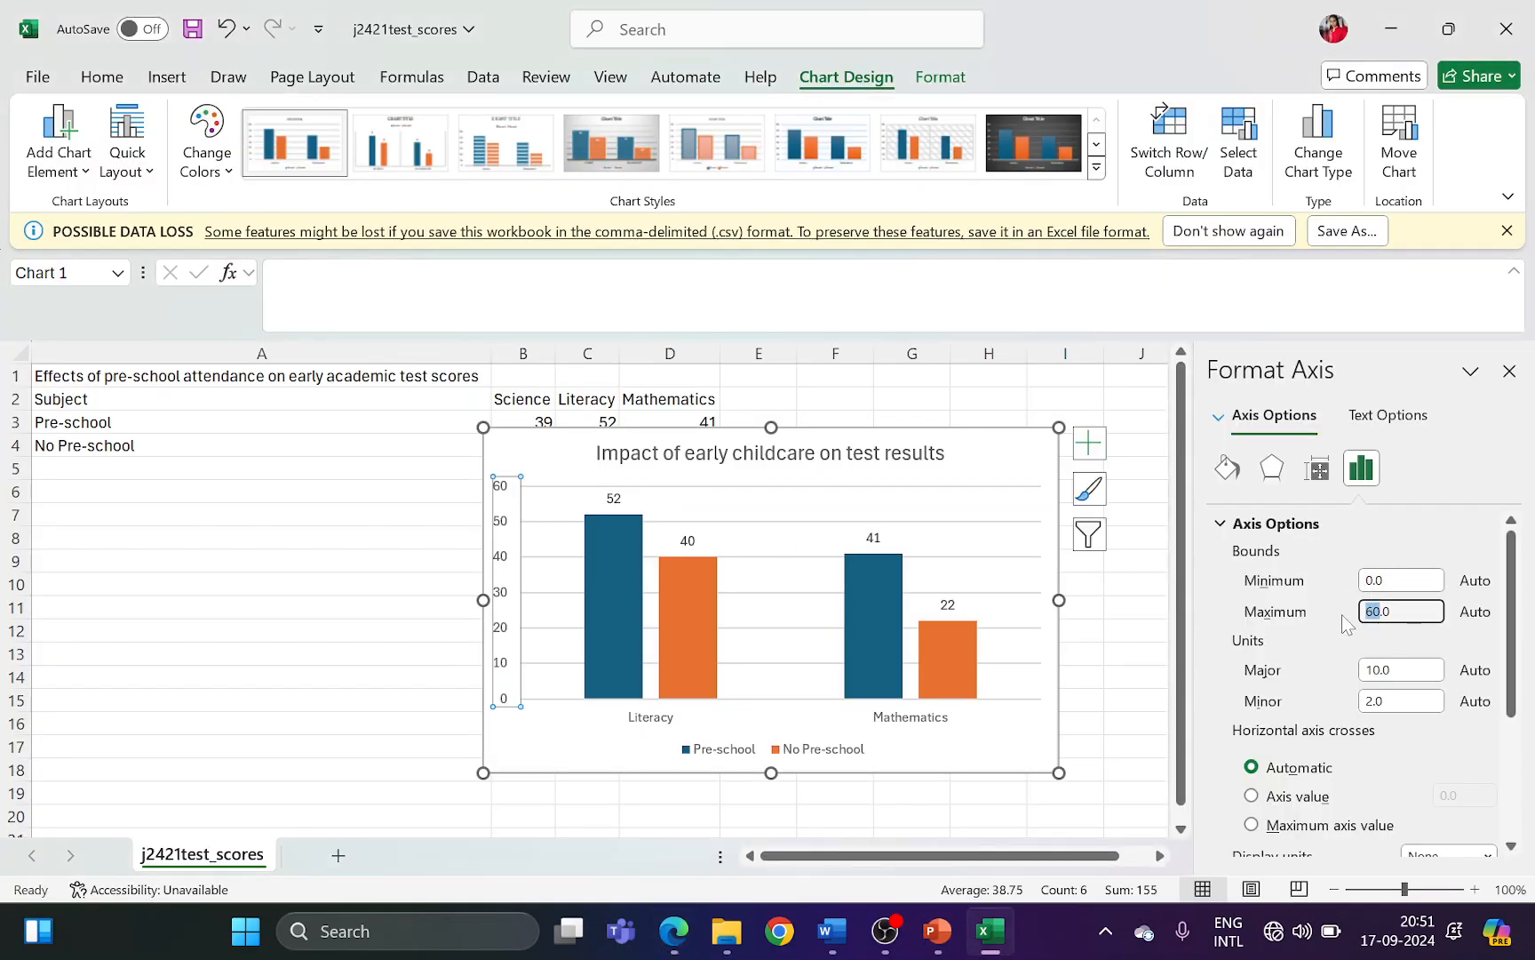
type("56")
key("Return")
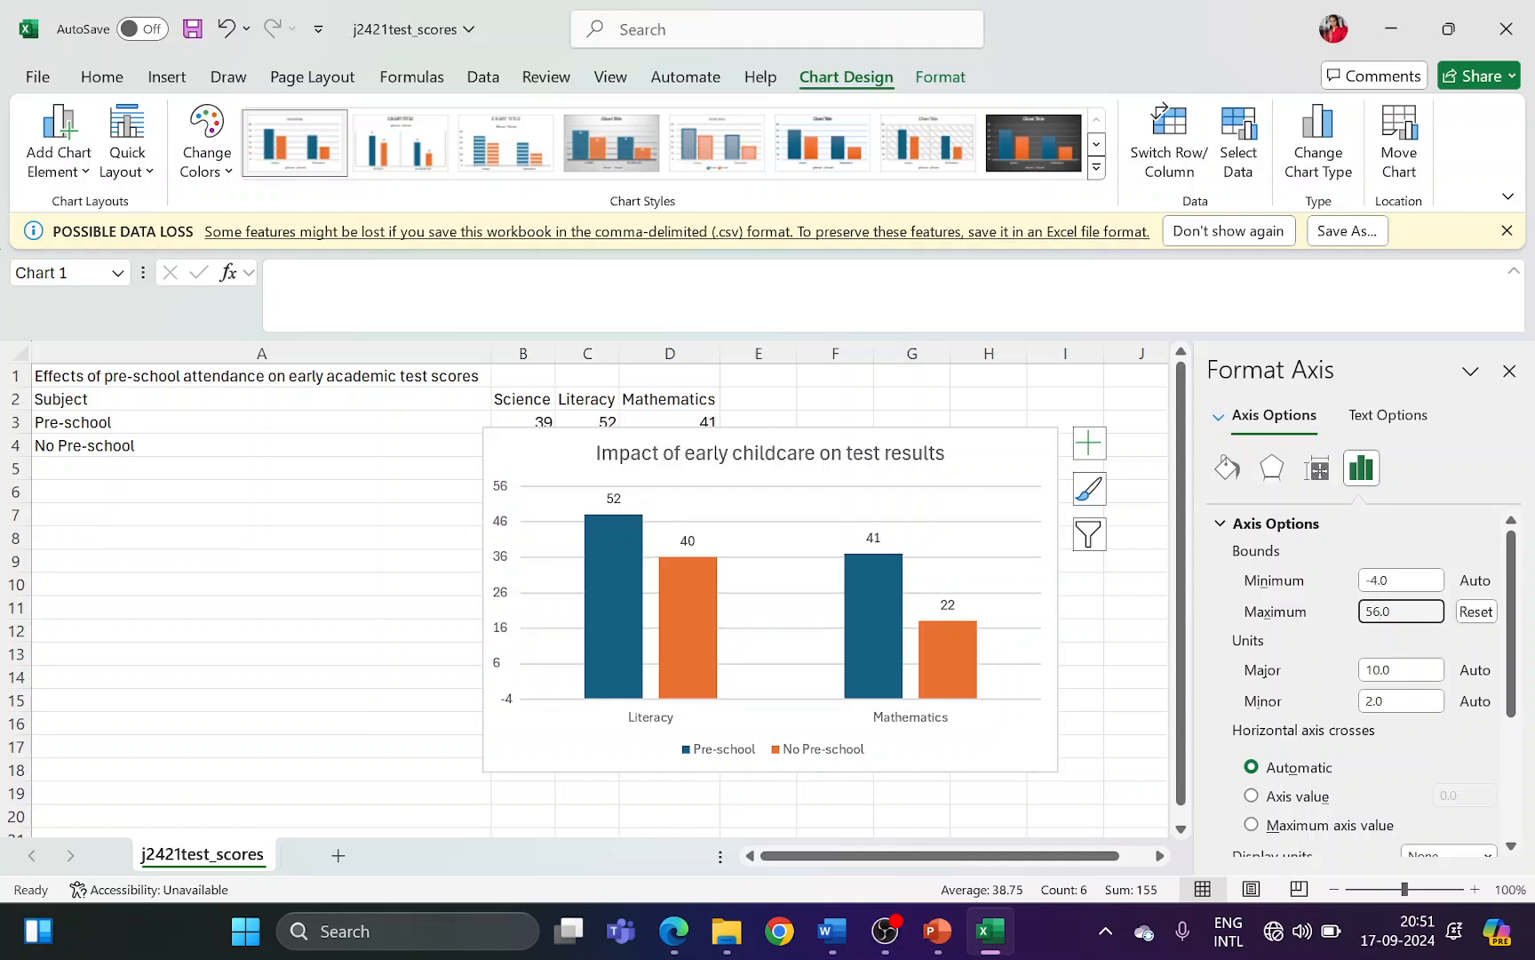
Highlight question 26's increment of 8 in Edge, set the Excel value axis major unit to 8 and close the axis formatting.
key("alt+Tab")
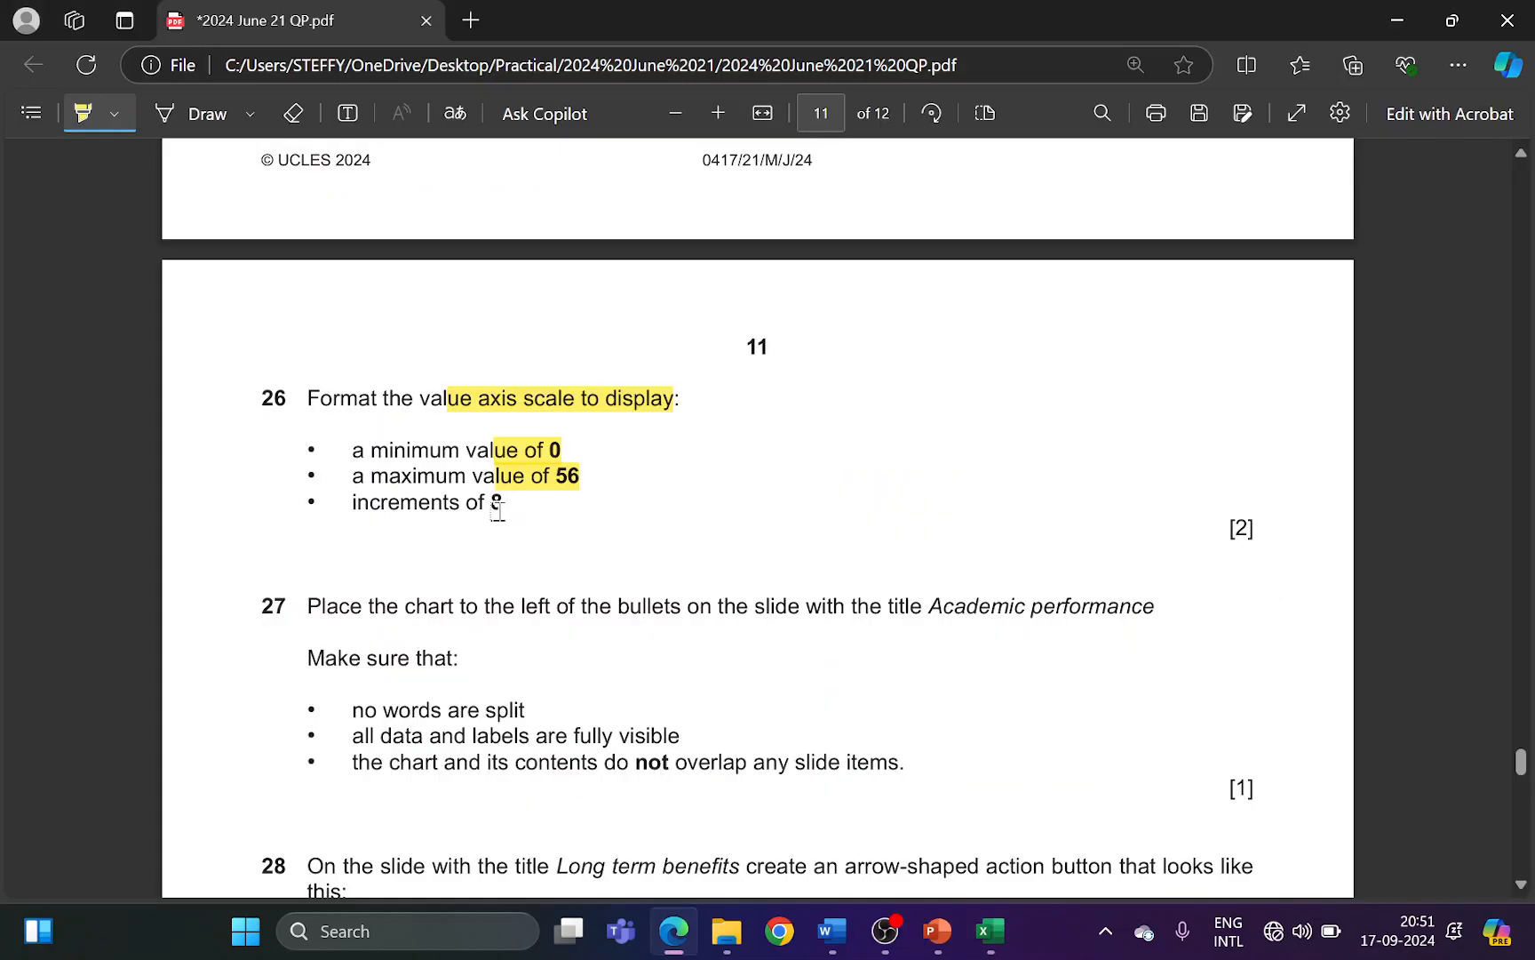
key("alt+Tab")
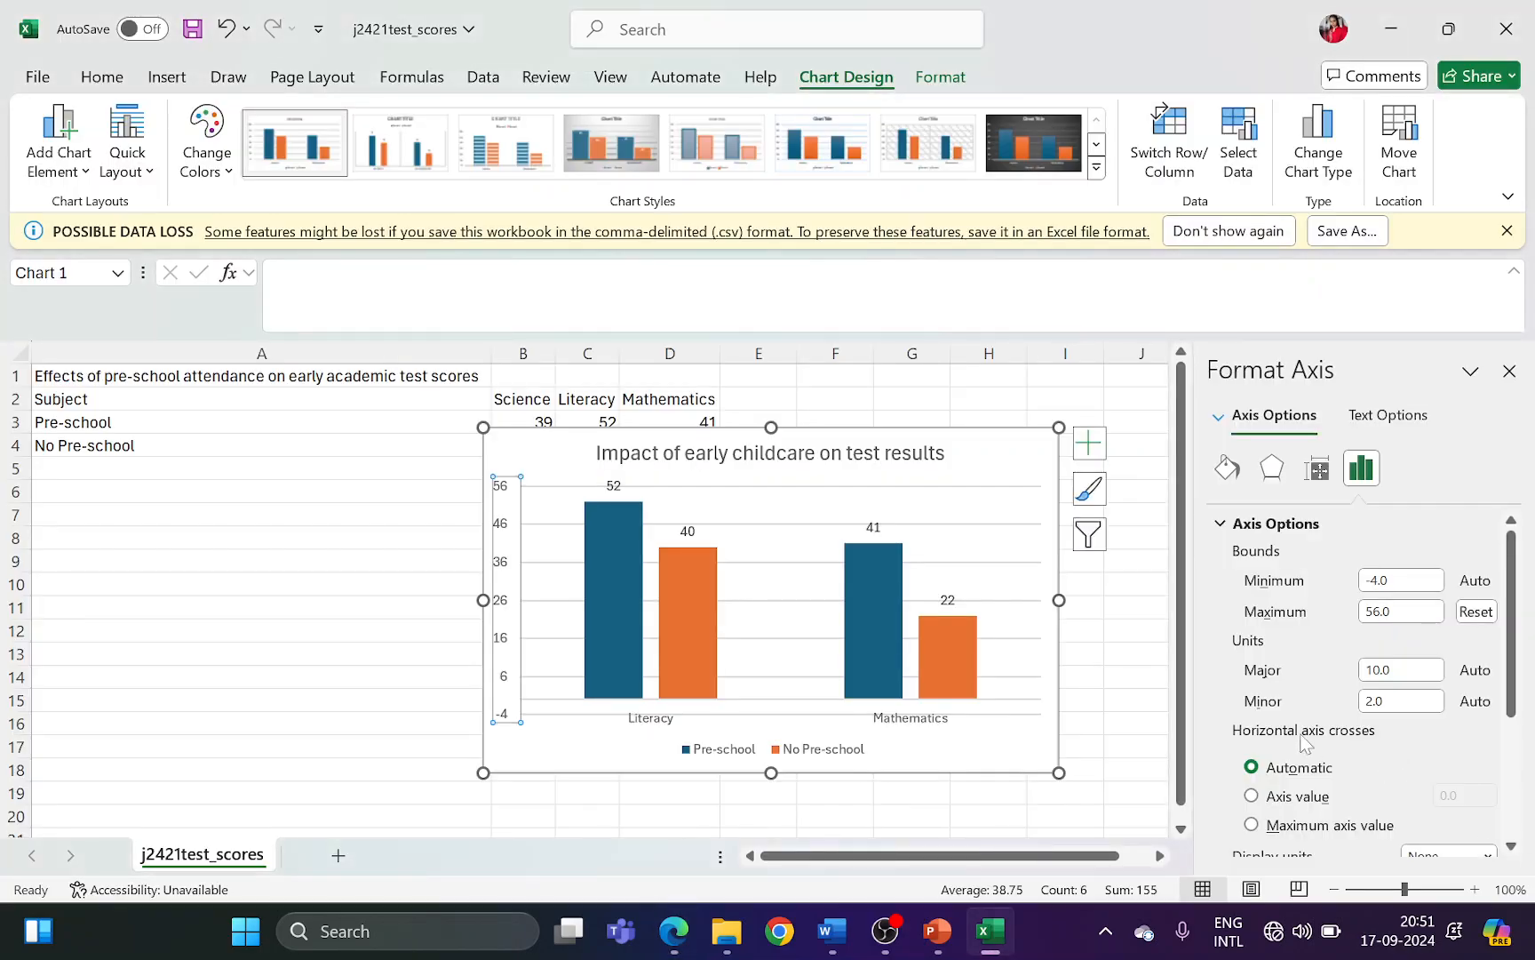
left_click(1393, 669)
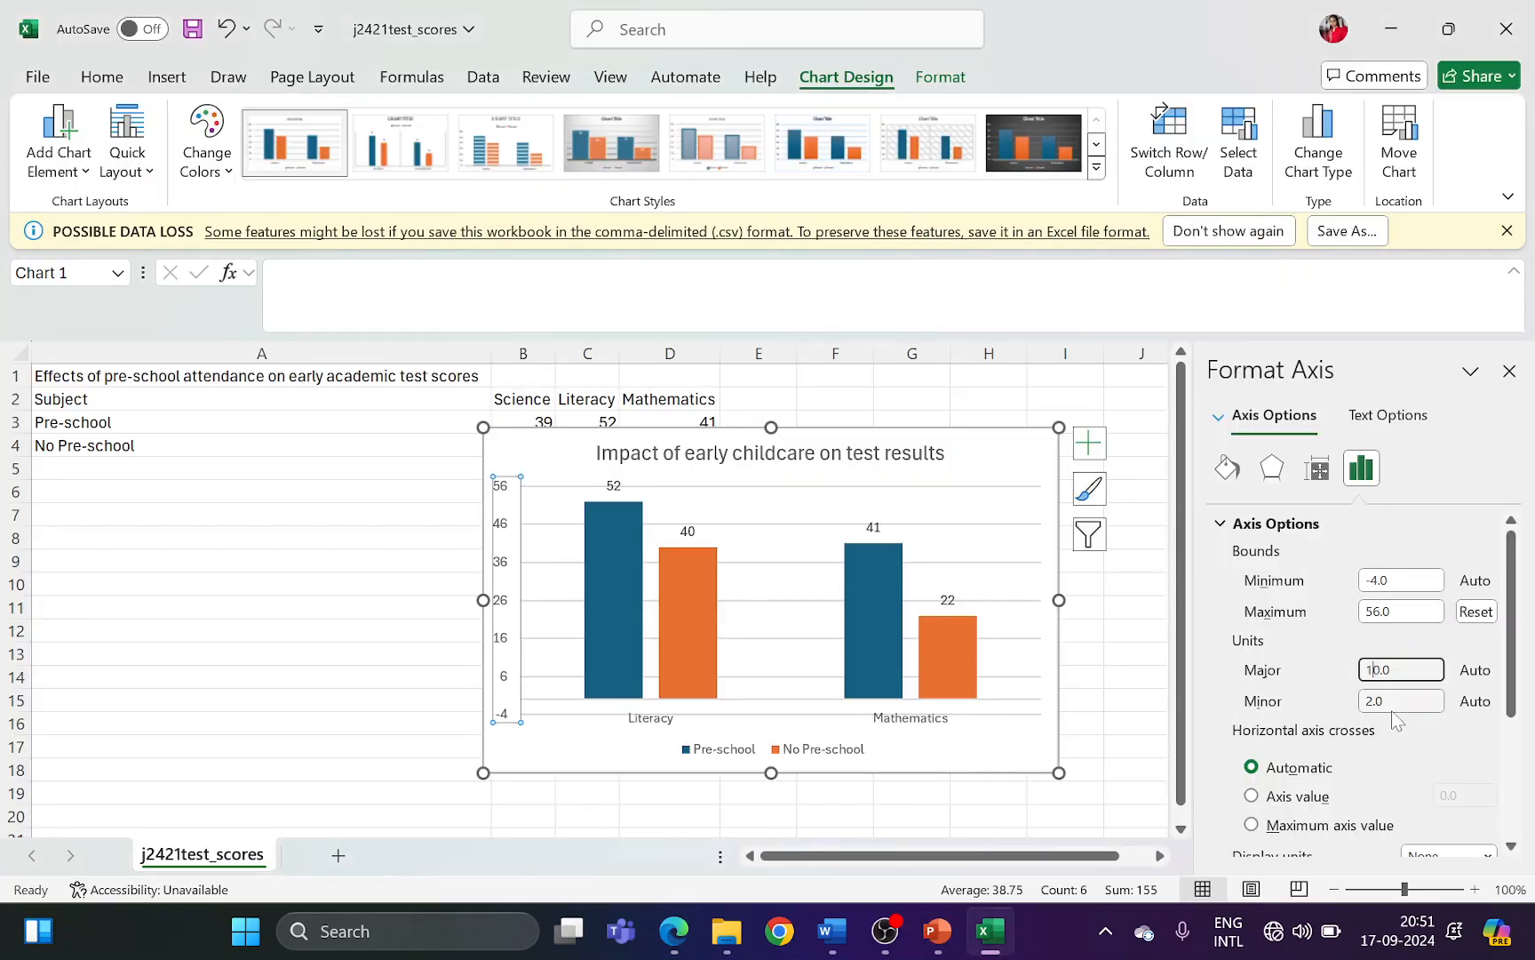
key("BackSpace")
key("BackSpace")
type("8")
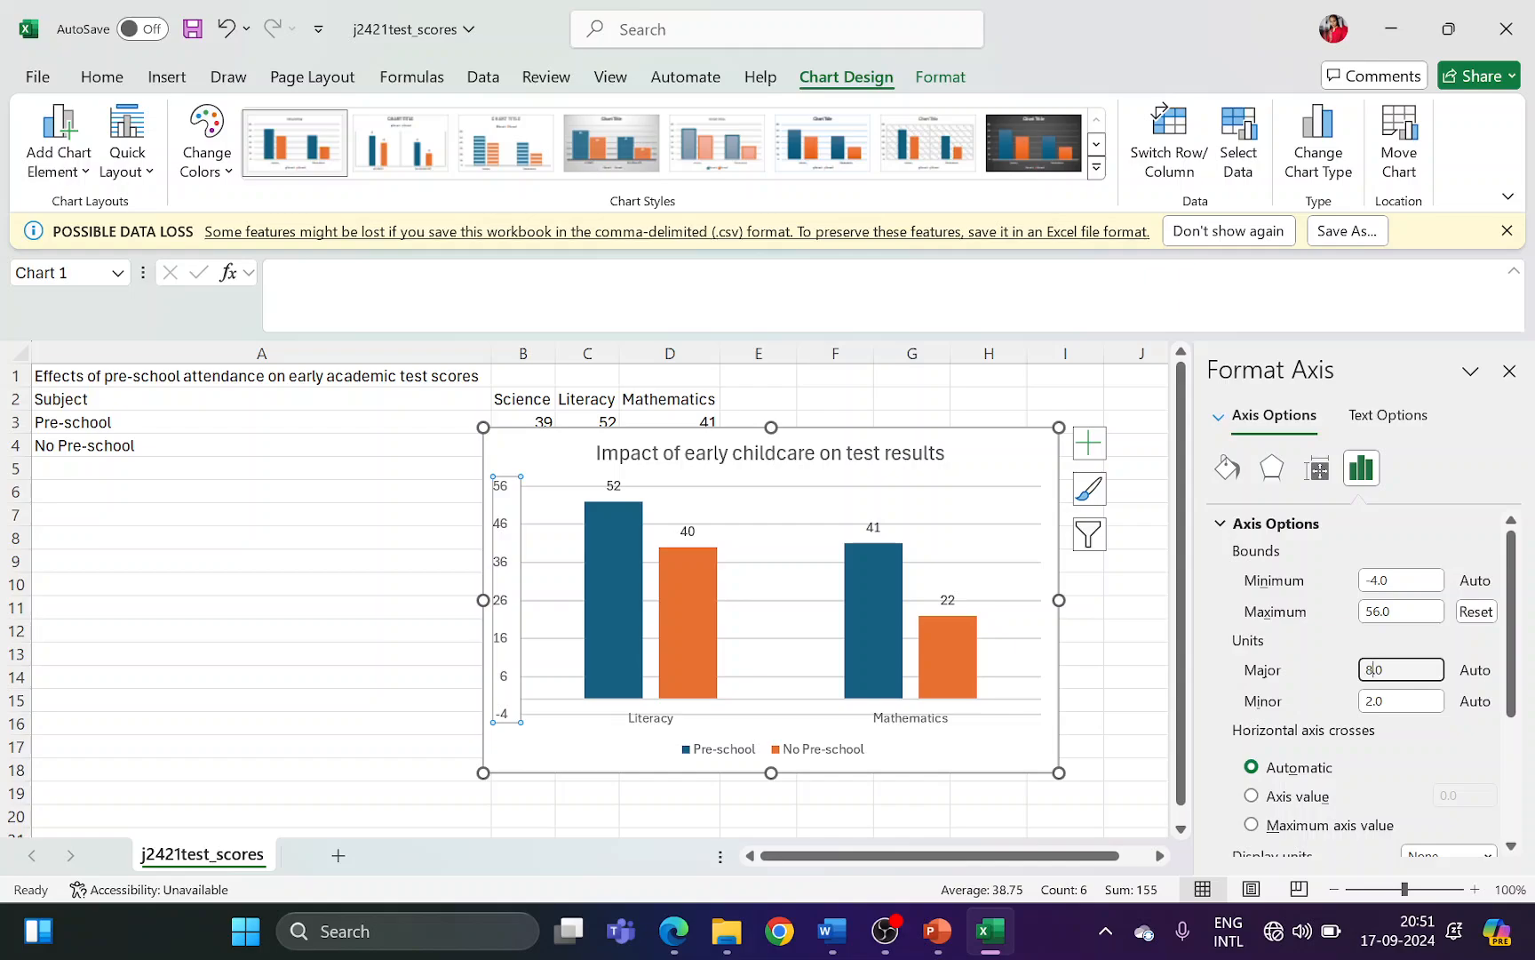
key("Return")
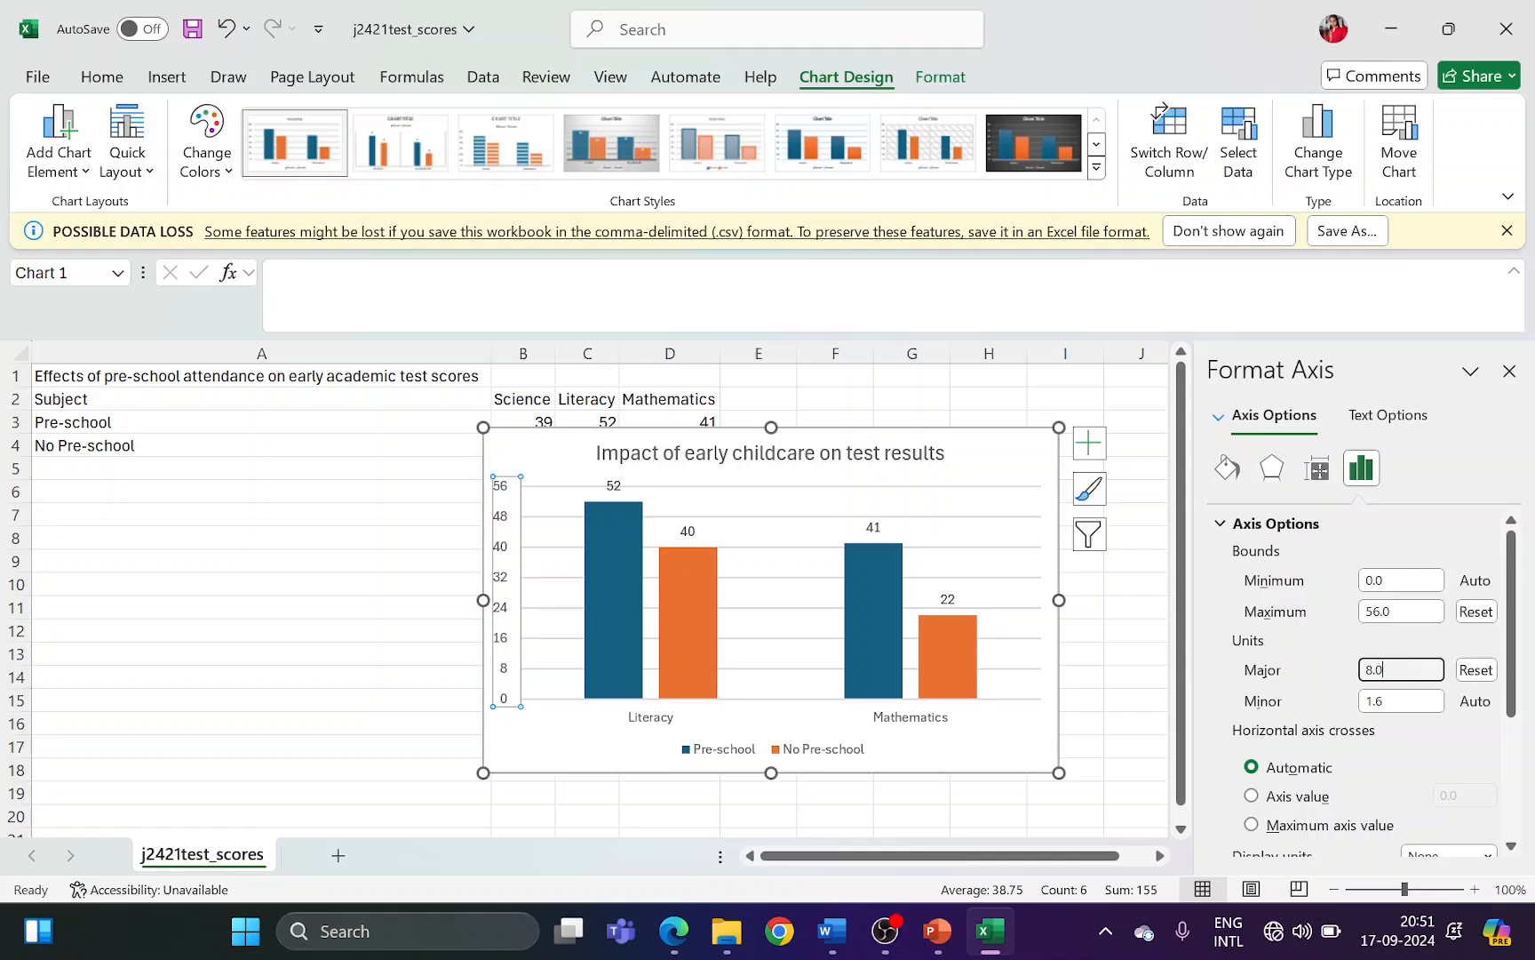
left_click(1509, 371)
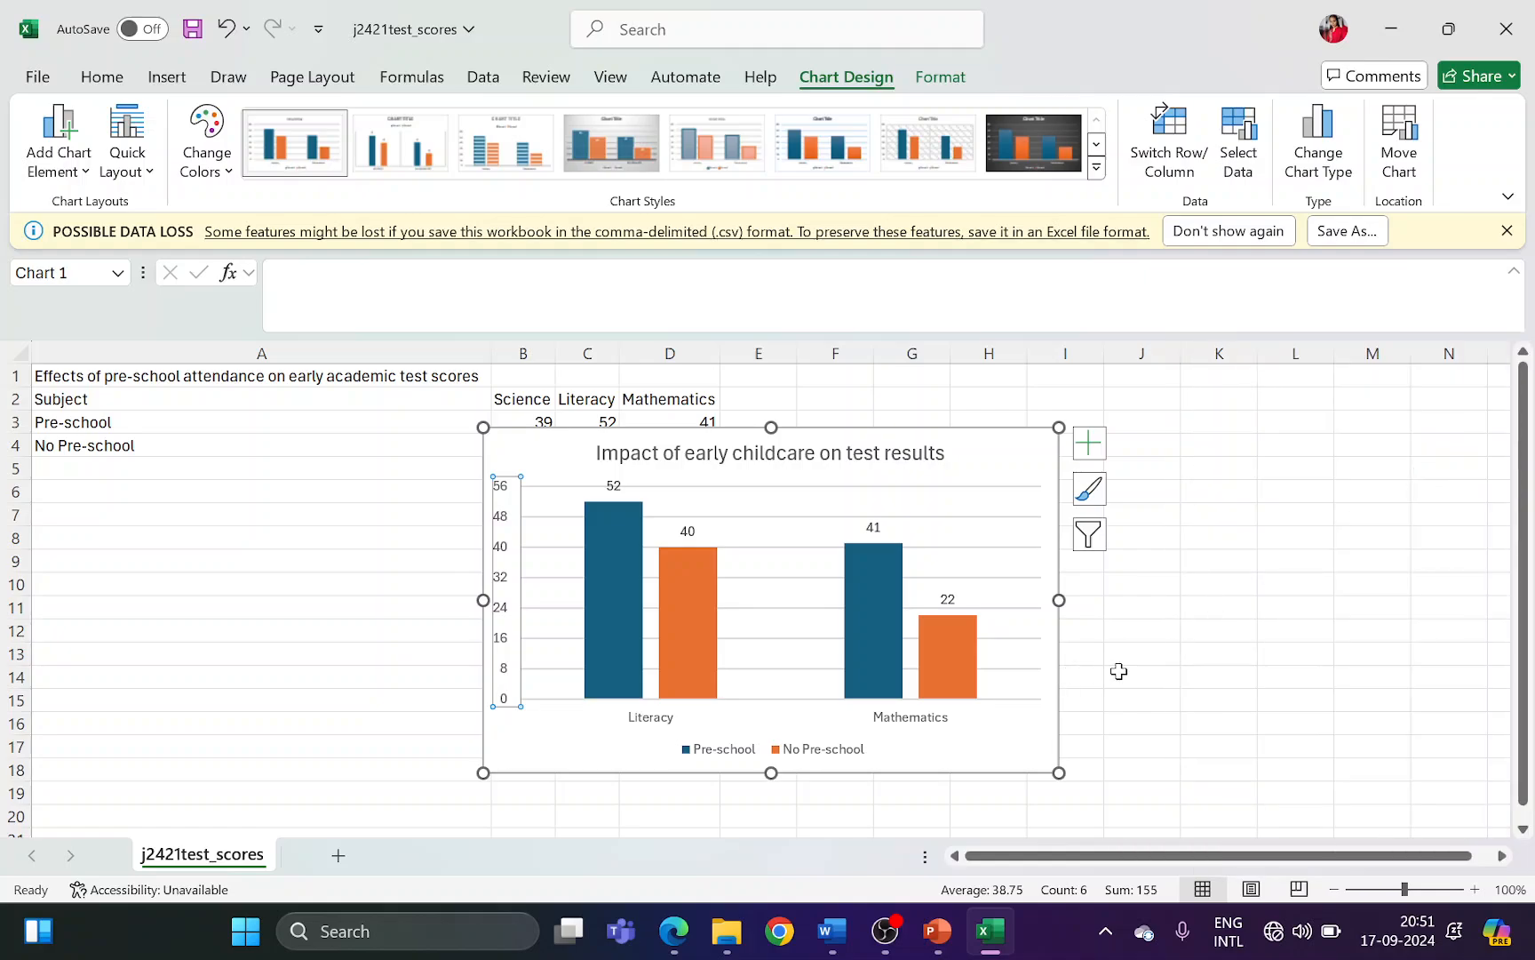
Highlight question 27's chart placement instruction in the question paper in Edge and copy the finished chart in Excel.
key("alt+Tab")
scroll(315, 505, "down", 1)
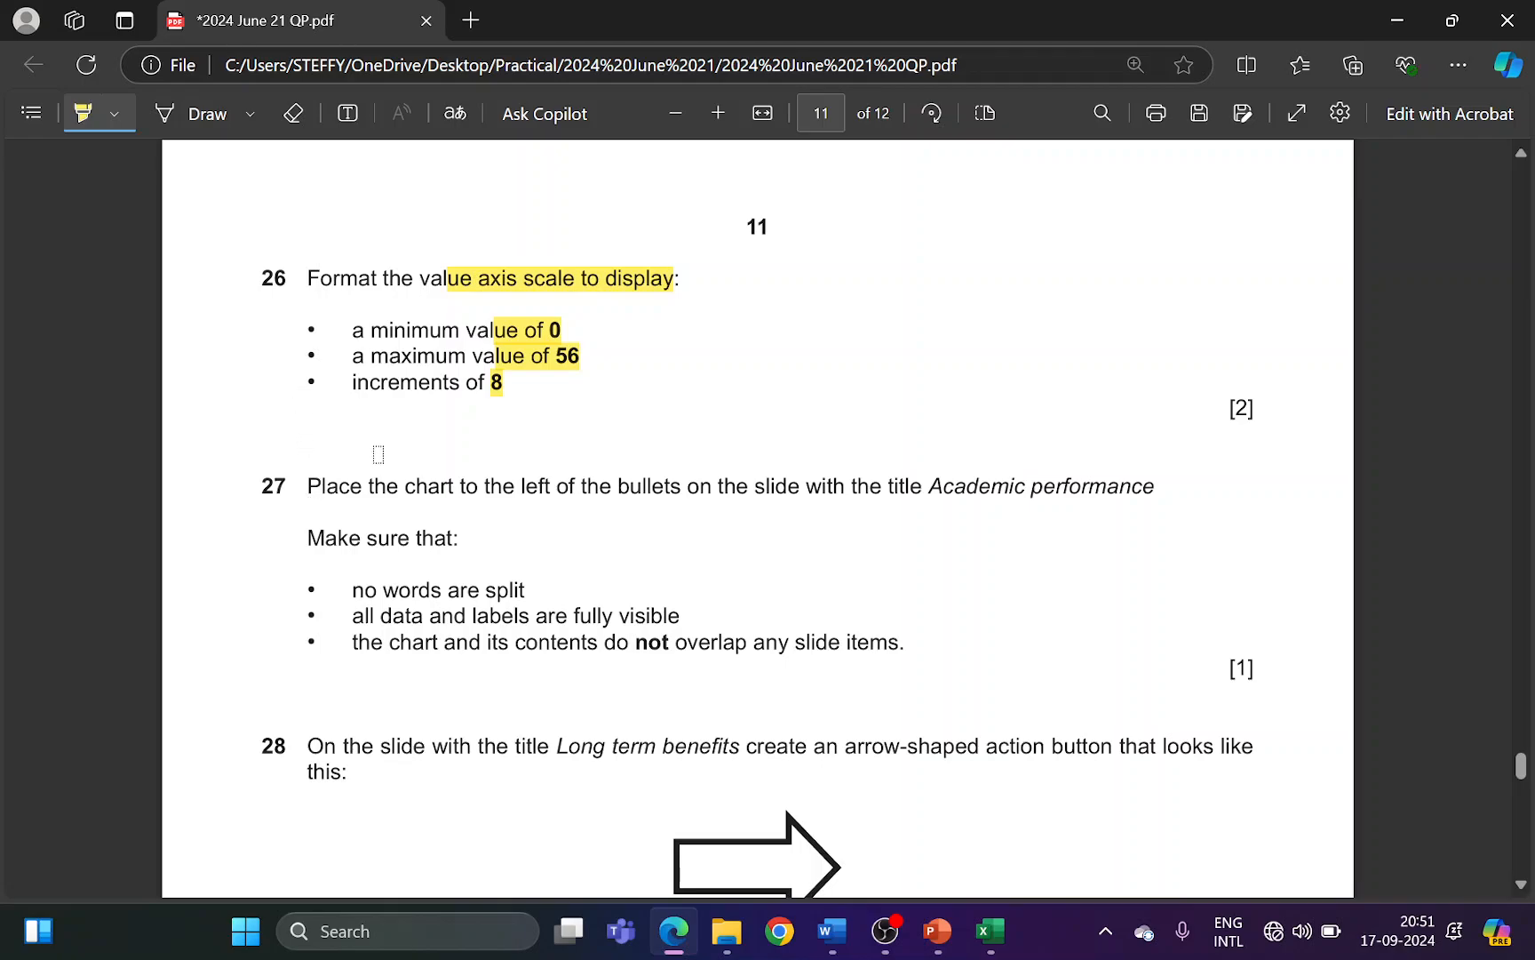
left_click_drag(313, 487, 1154, 486)
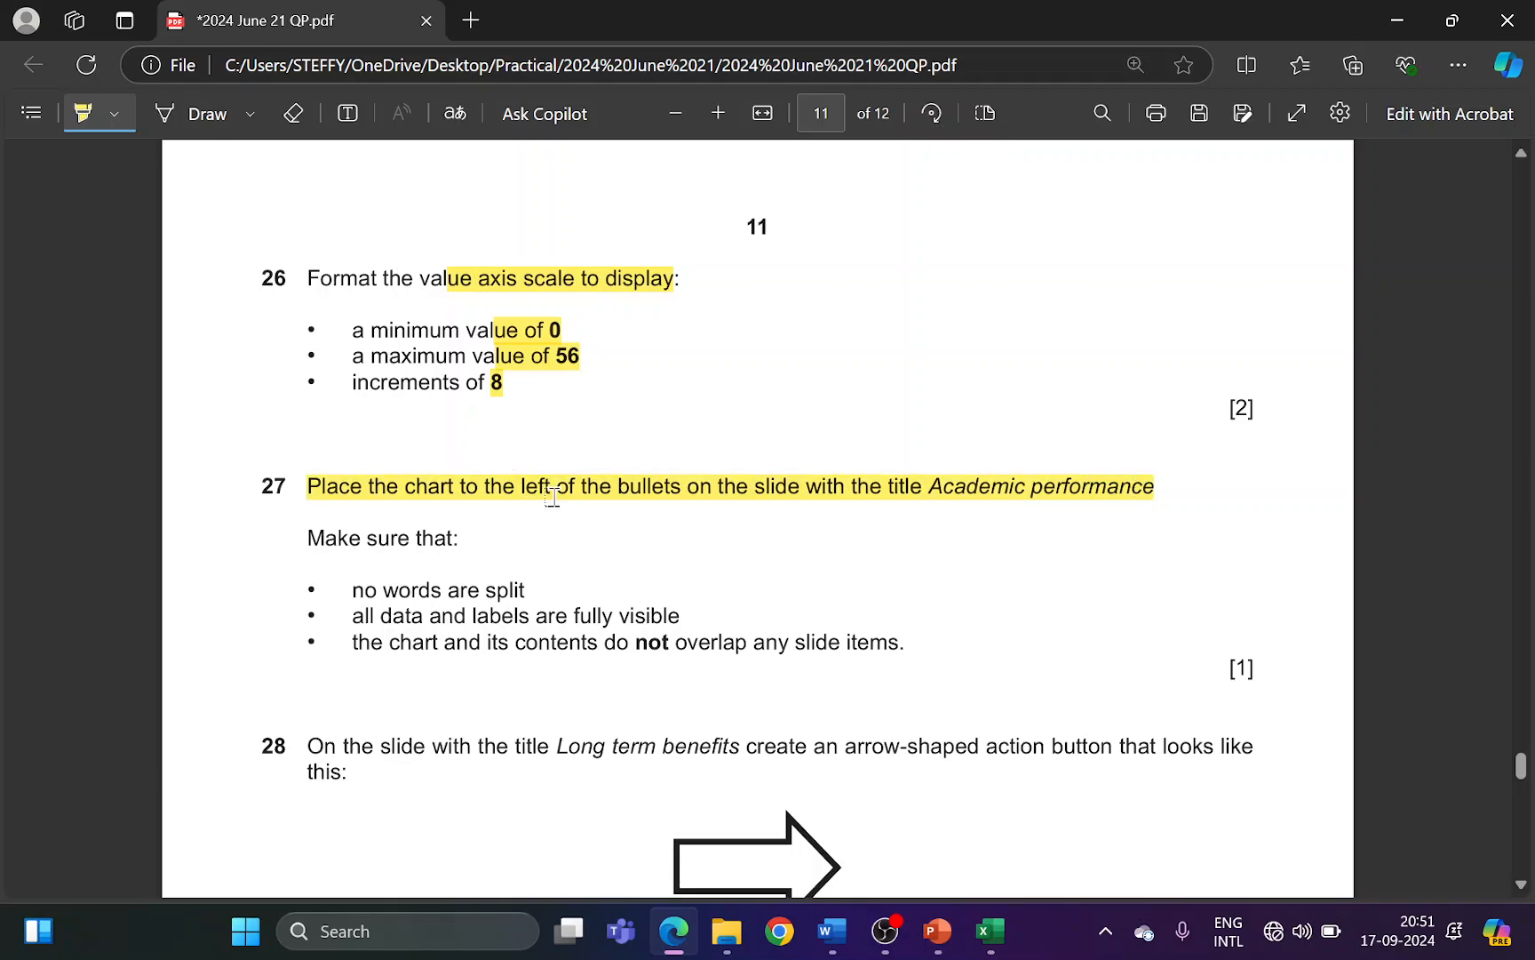
key("alt+Tab")
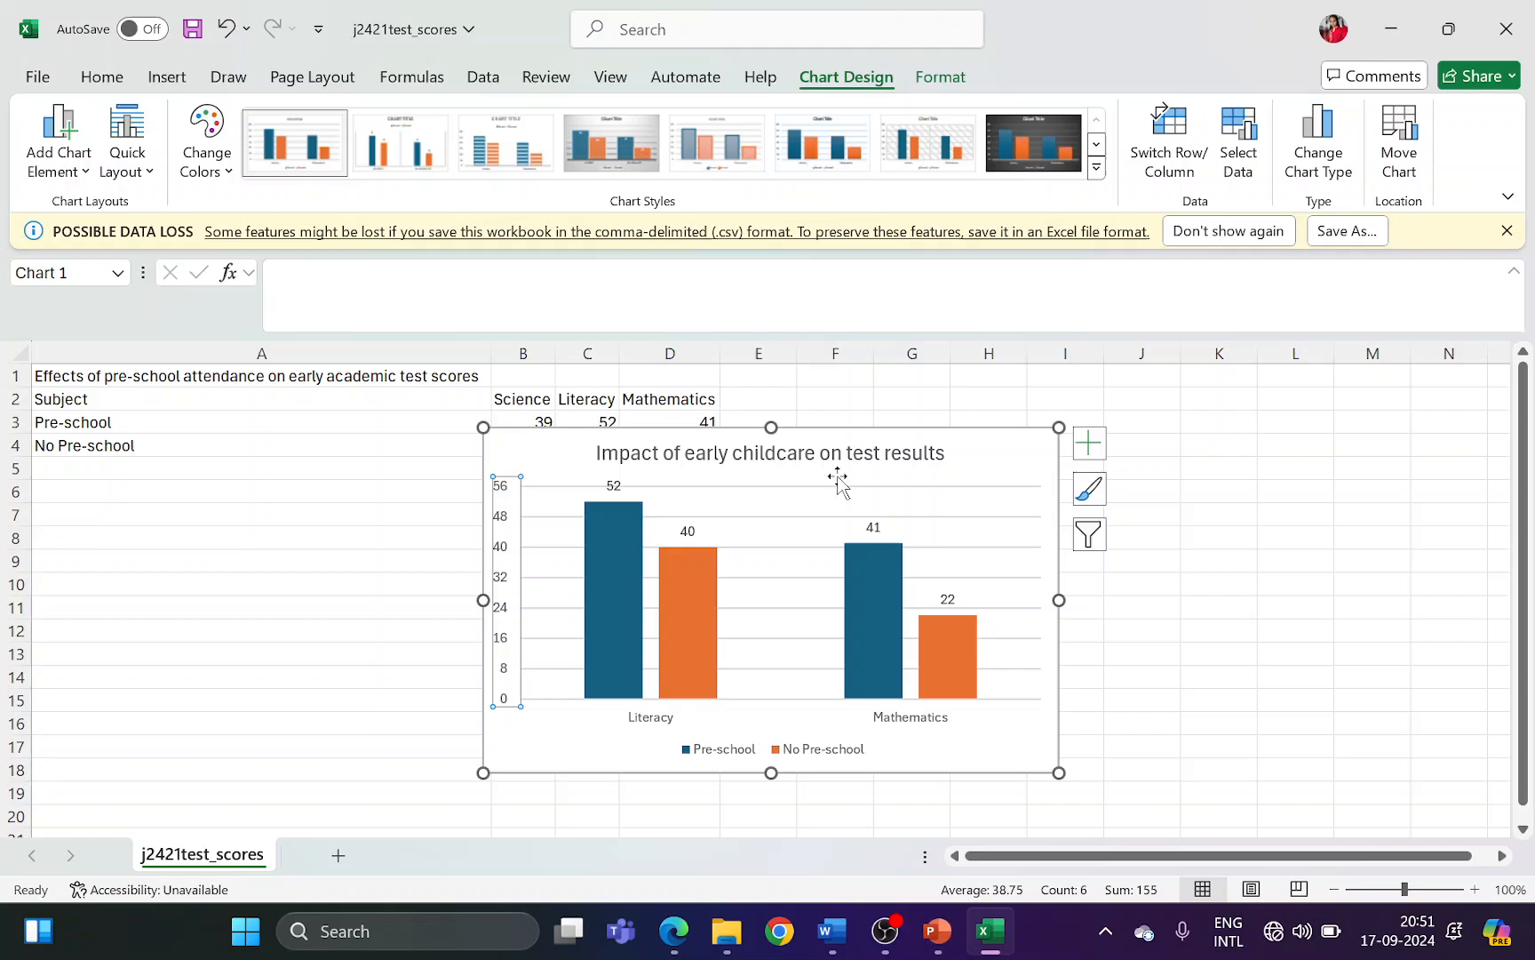
right_click(995, 462)
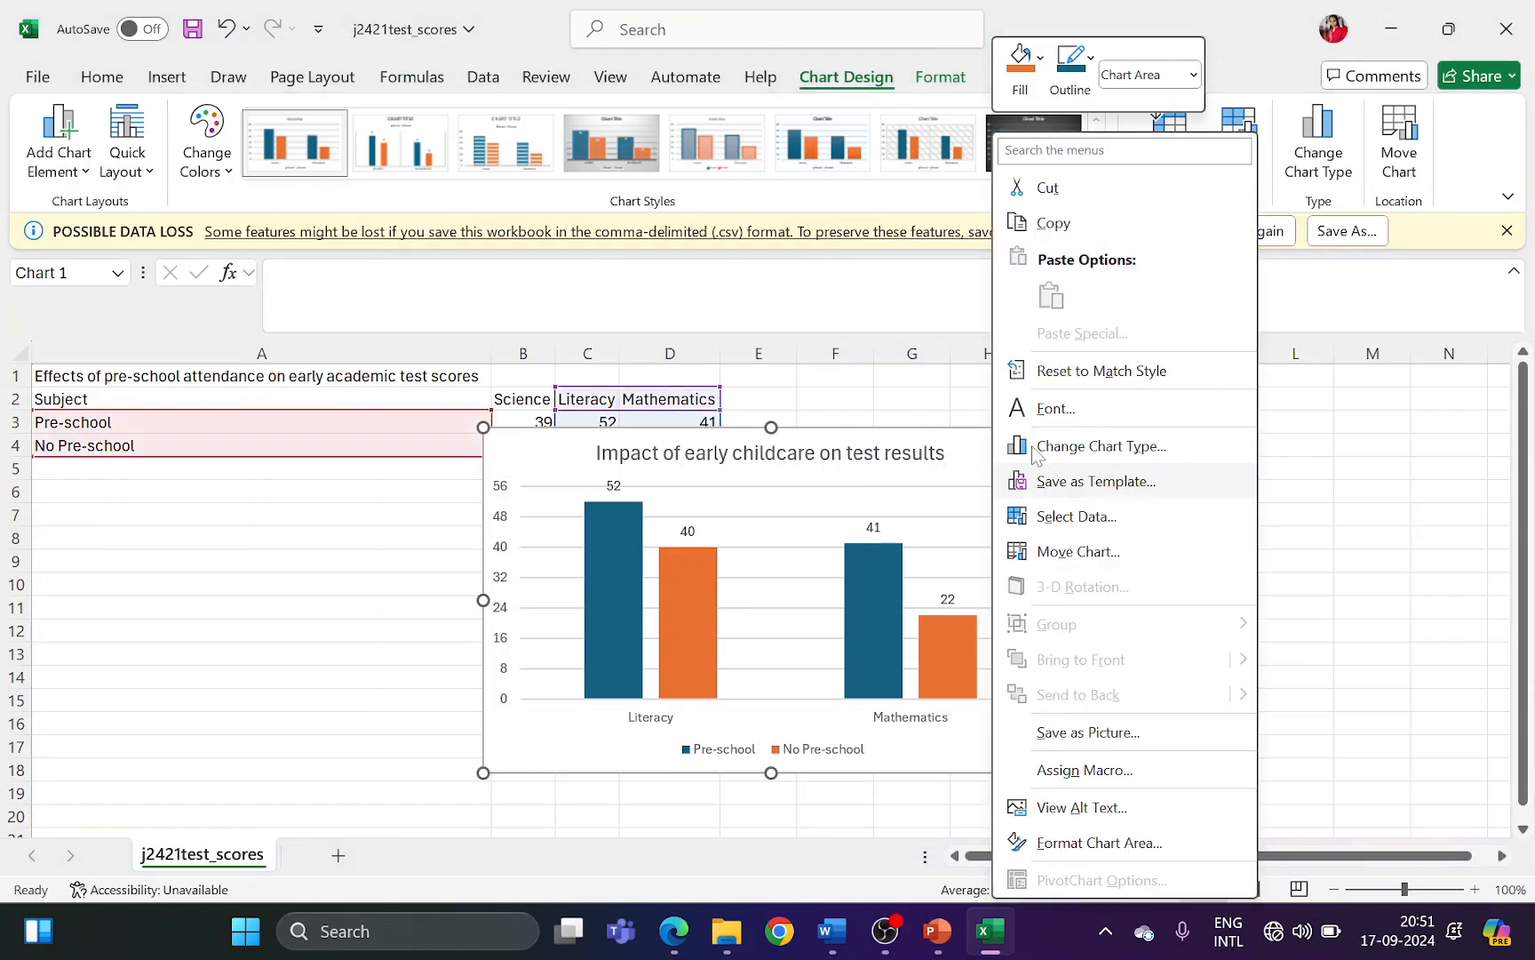
left_click(1040, 223)
In PowerPoint, narrow the bullet text box on the Academic performance slide to its right-hand part, freeing space for the chart.
left_click(937, 930)
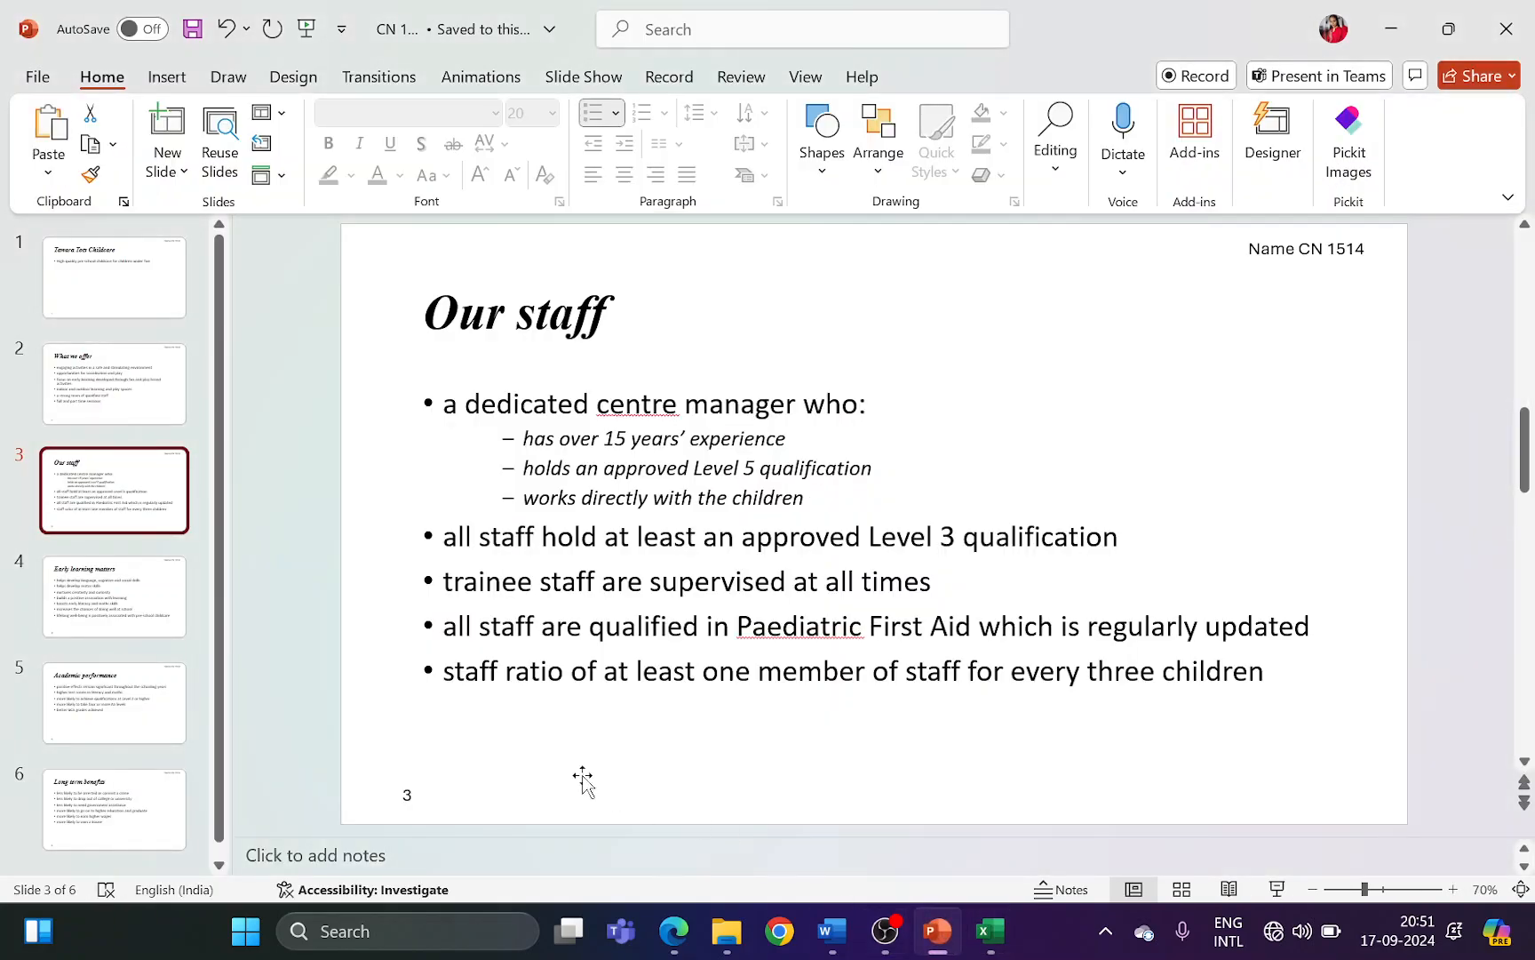
left_click(111, 673)
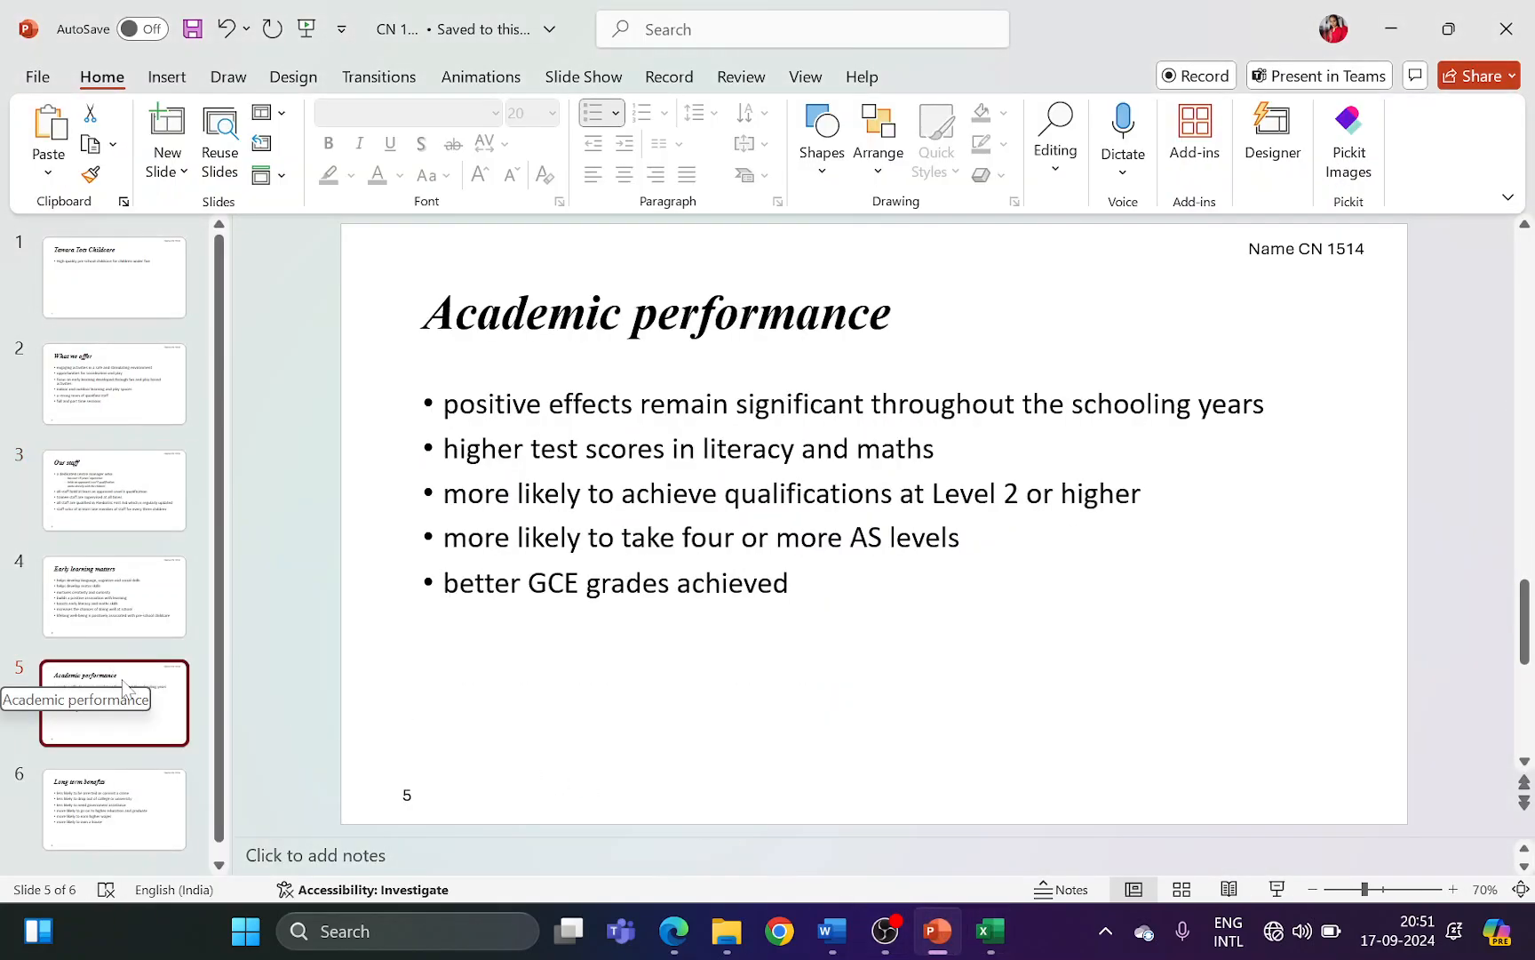
left_click(417, 457)
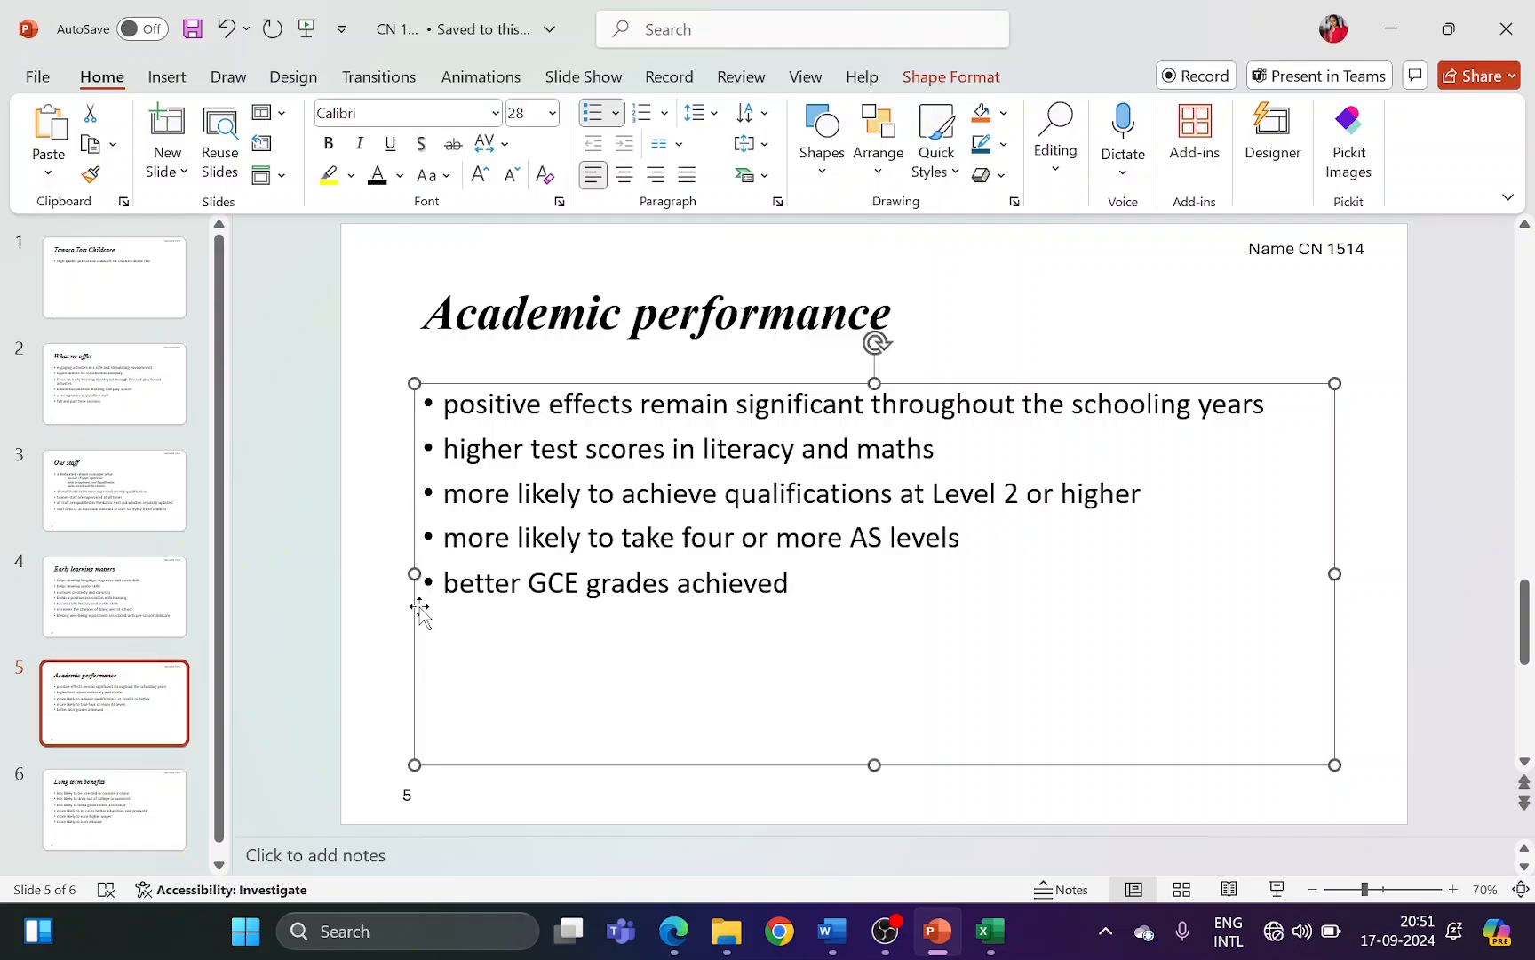
left_click_drag(415, 572, 937, 516)
left_click(594, 448)
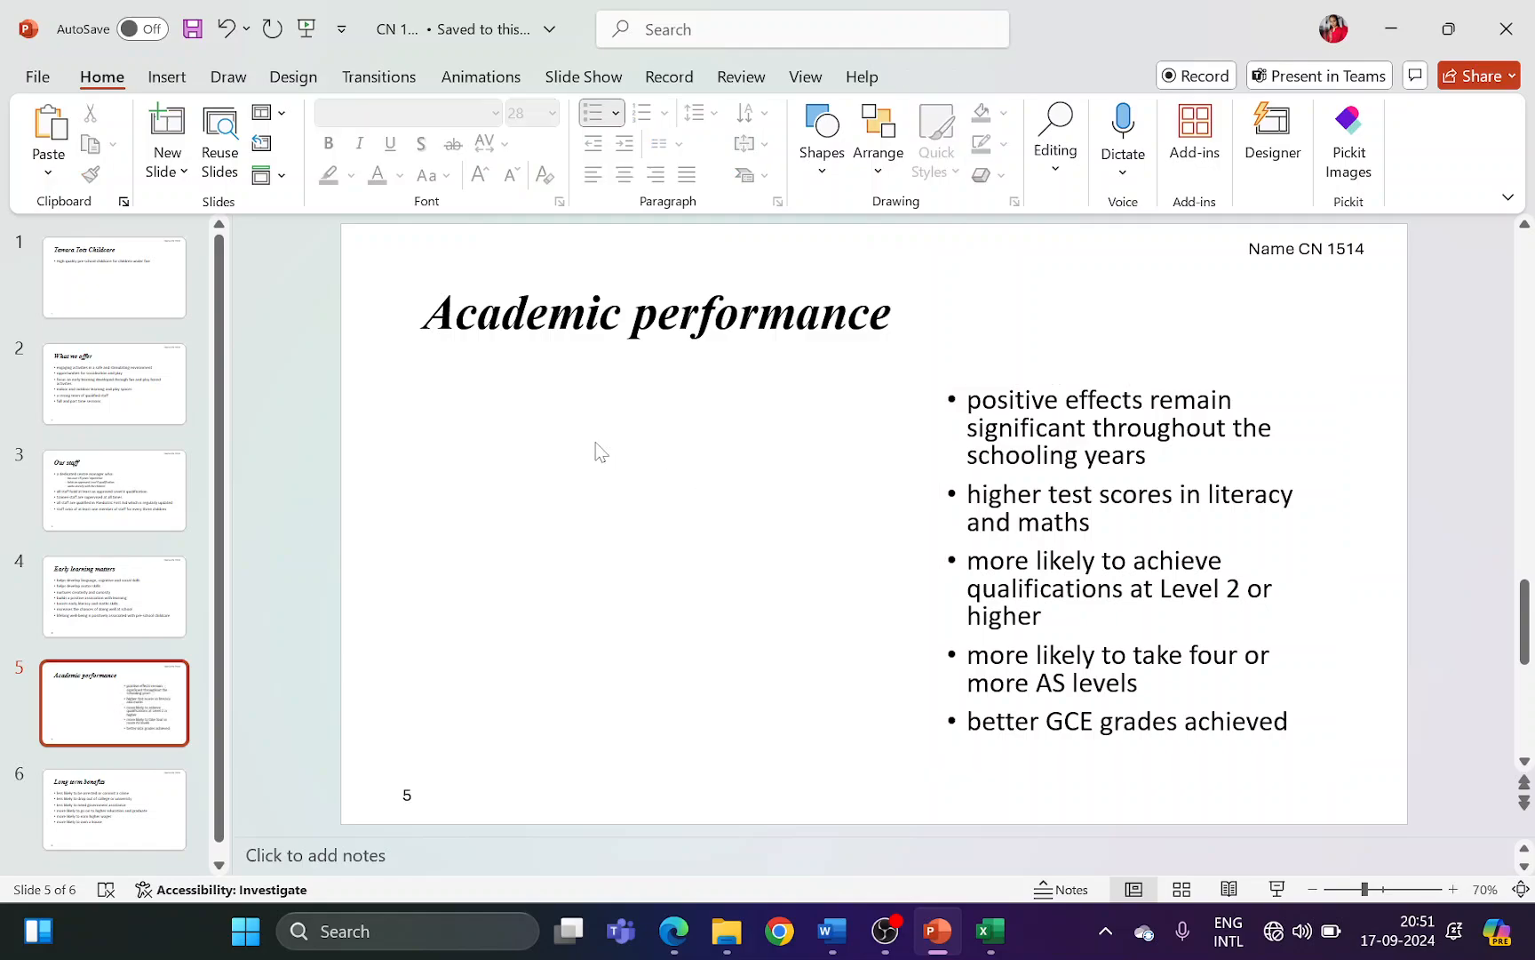
Paste the copied chart to the left of the bullets on the Academic performance slide and enlarge it to fill the free space.
right_click(595, 446)
left_click(653, 536)
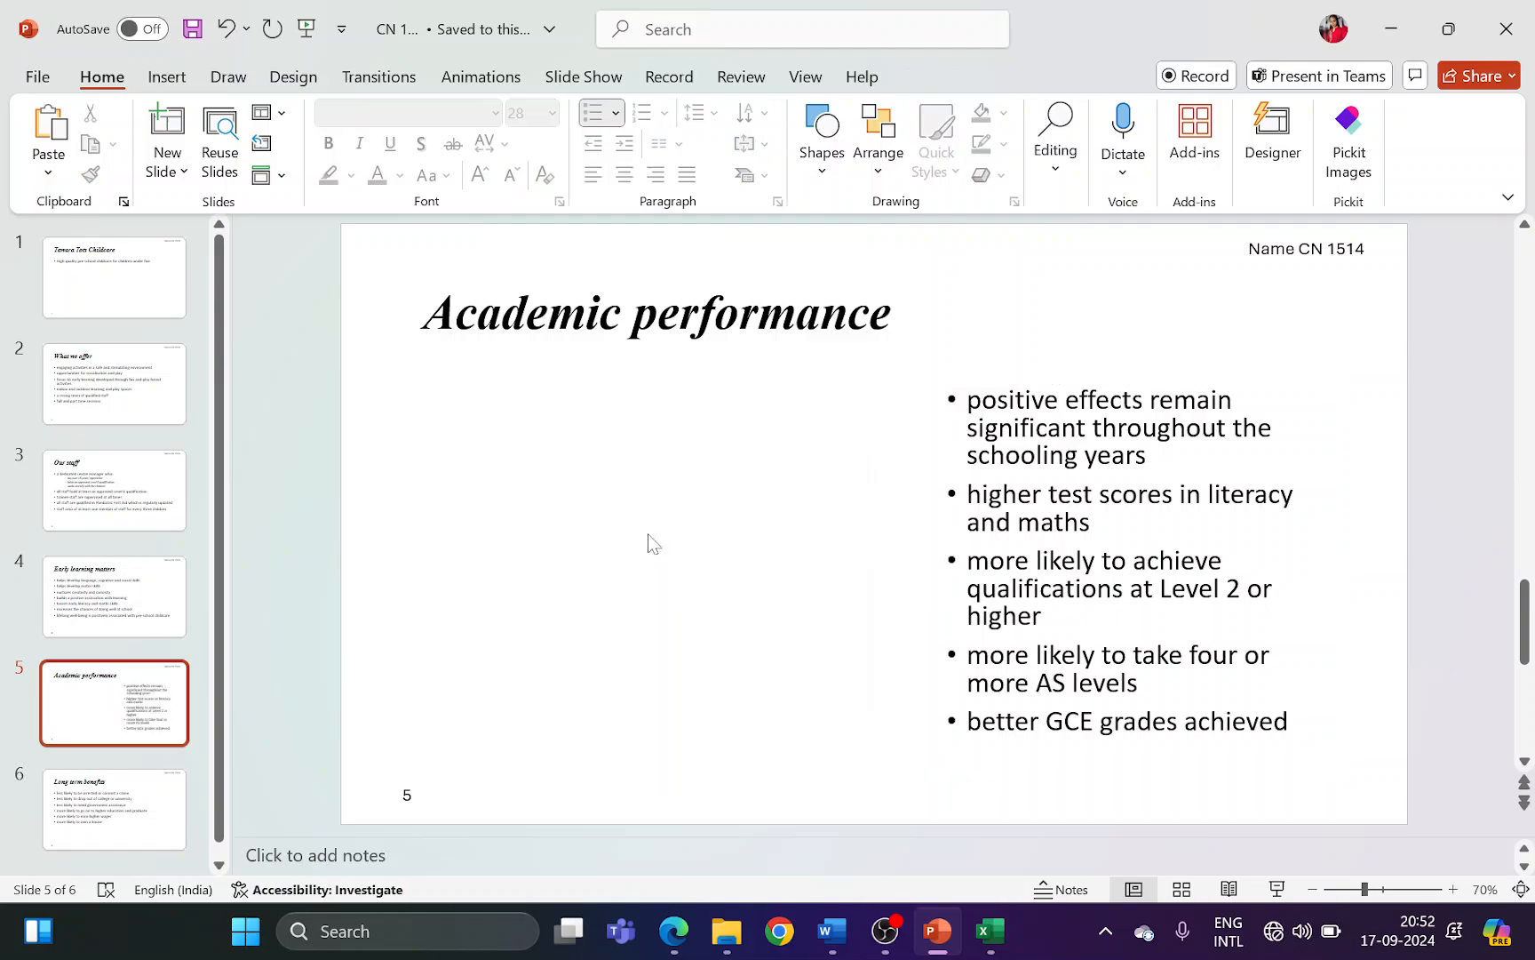
left_click_drag(716, 420, 430, 410)
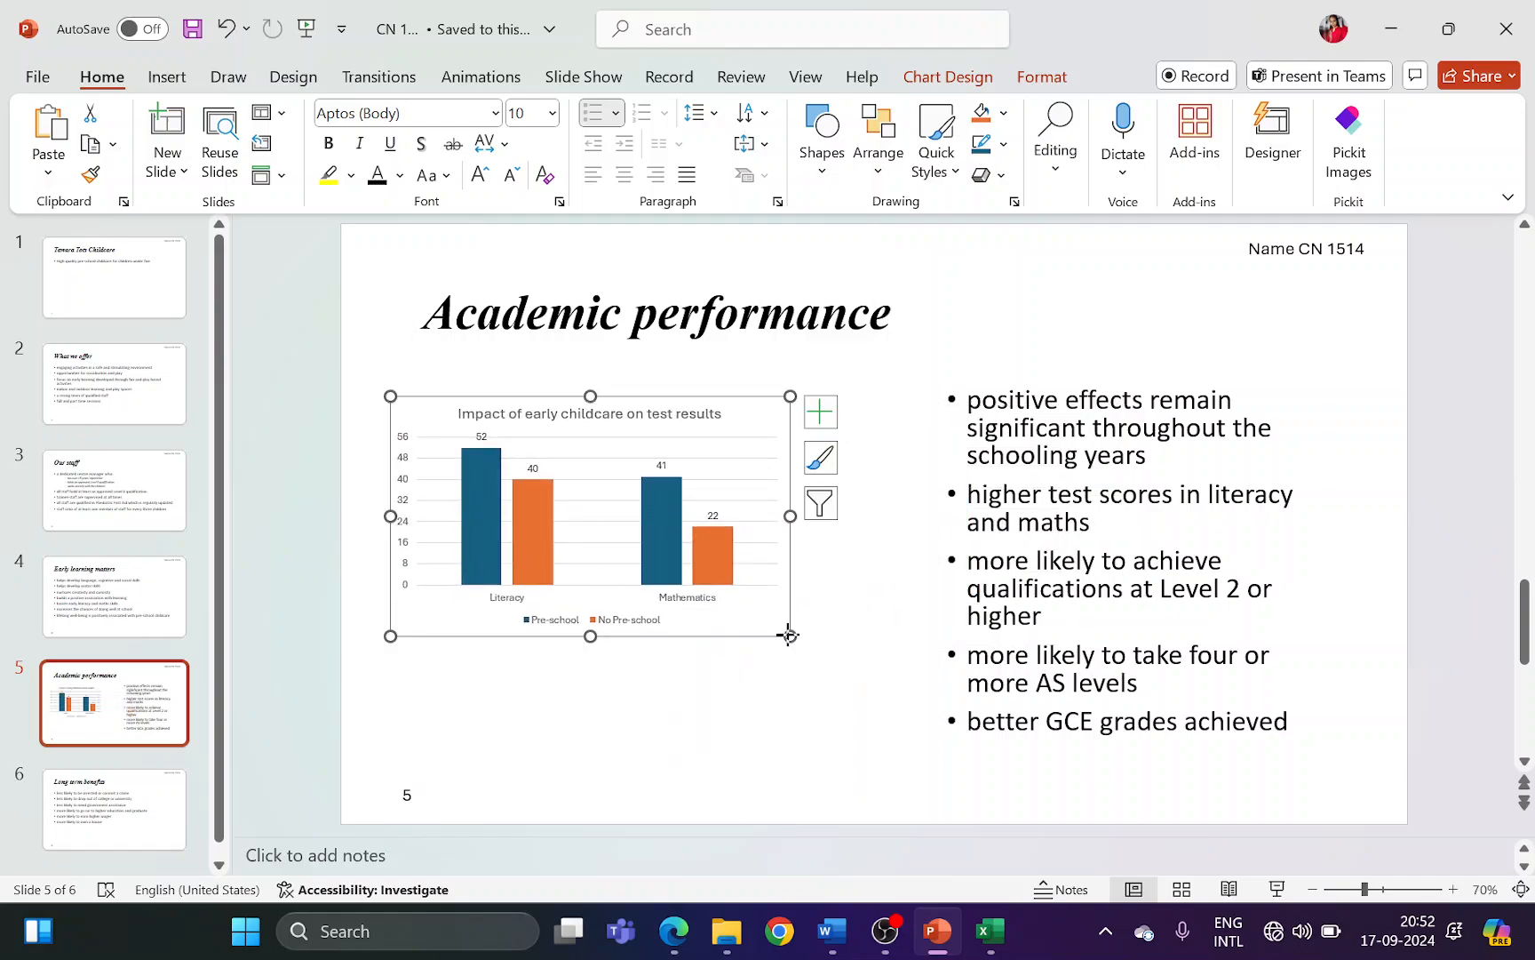
left_click_drag(789, 634, 925, 750)
left_click_drag(441, 423, 404, 388)
left_click_drag(896, 725, 927, 758)
left_click(1135, 342)
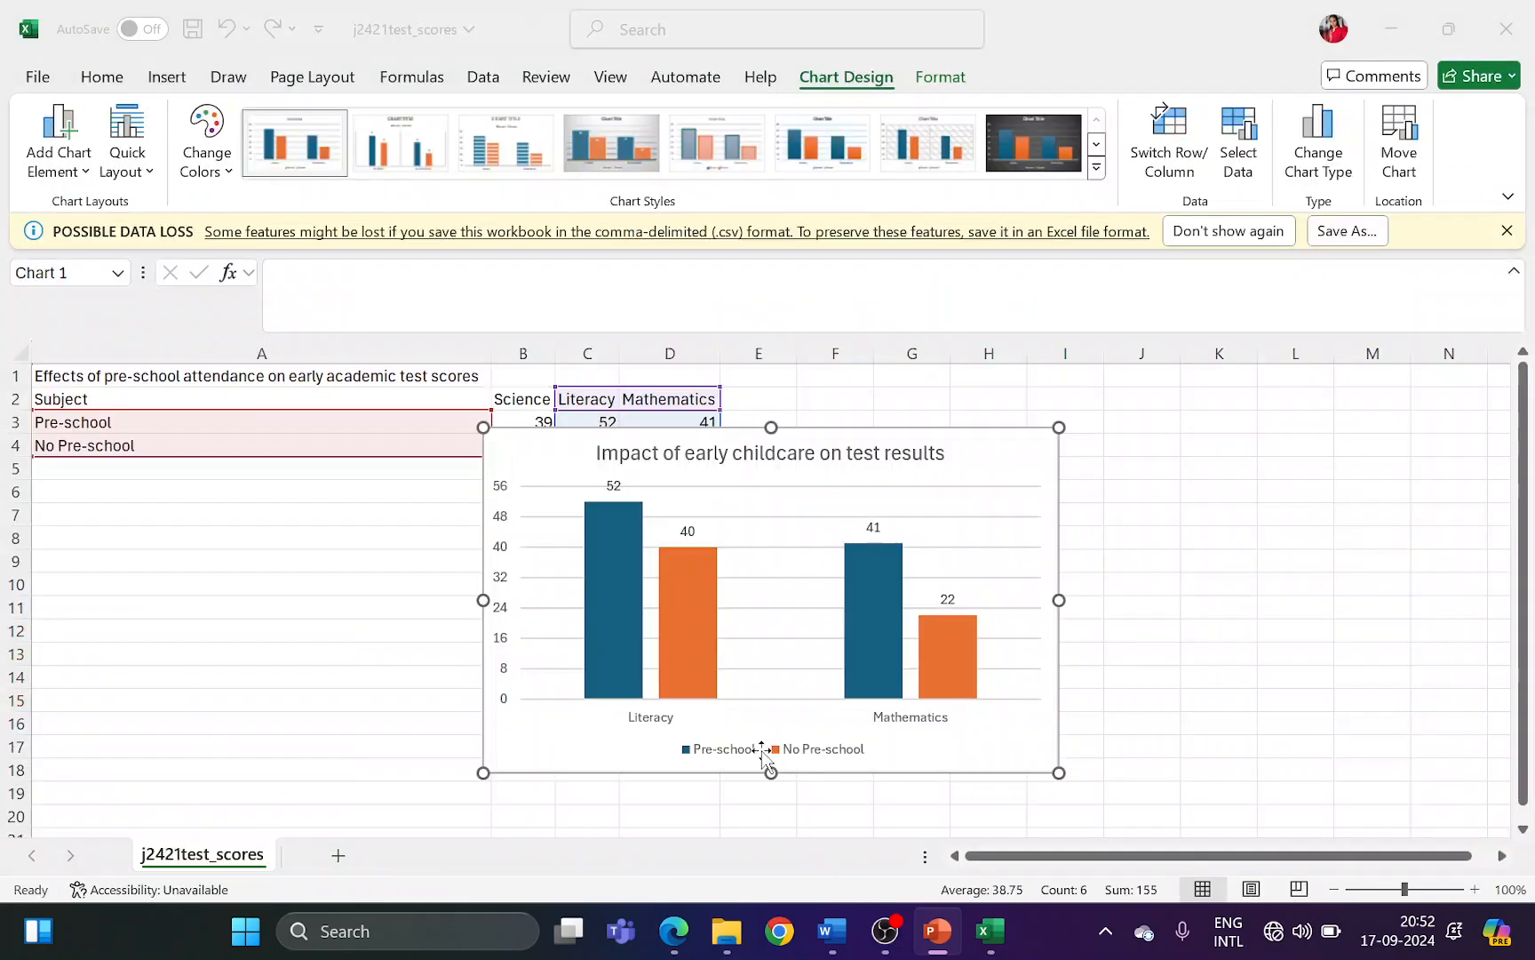
Return to the question paper in Edge and read question 27's layout conditions and question 28's arrow-shaped action button requirements.
key("alt+Tab")
key("alt+Tab")
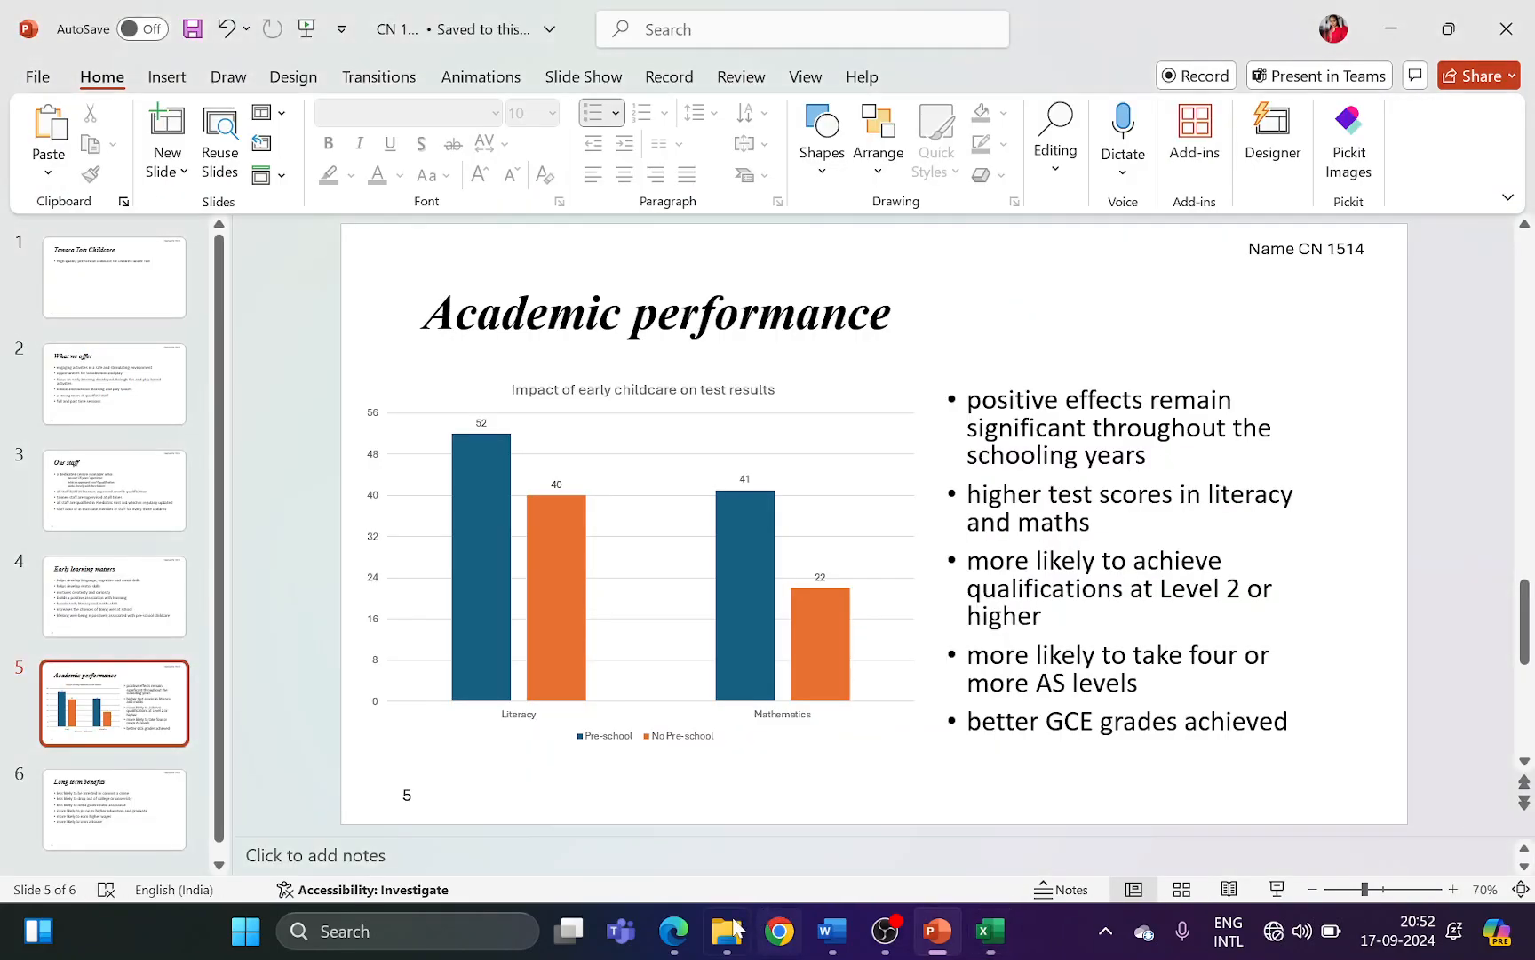
left_click(675, 934)
key("alt+Tab")
key("alt+Tab")
scroll(559, 651, "down", 2)
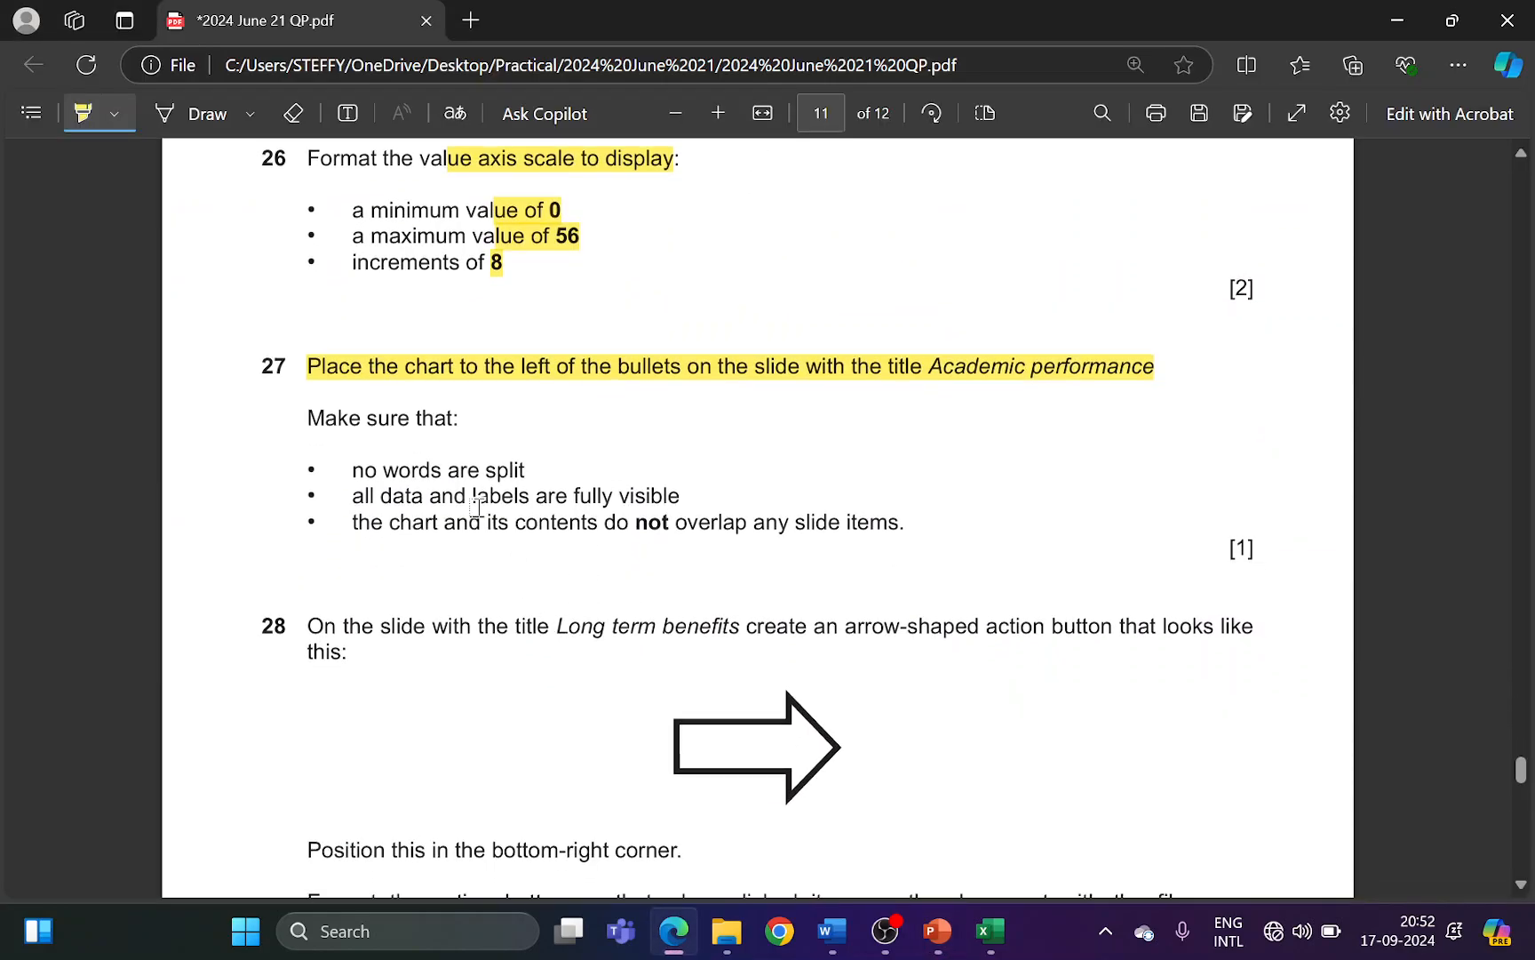
scroll(453, 626, "down", 2)
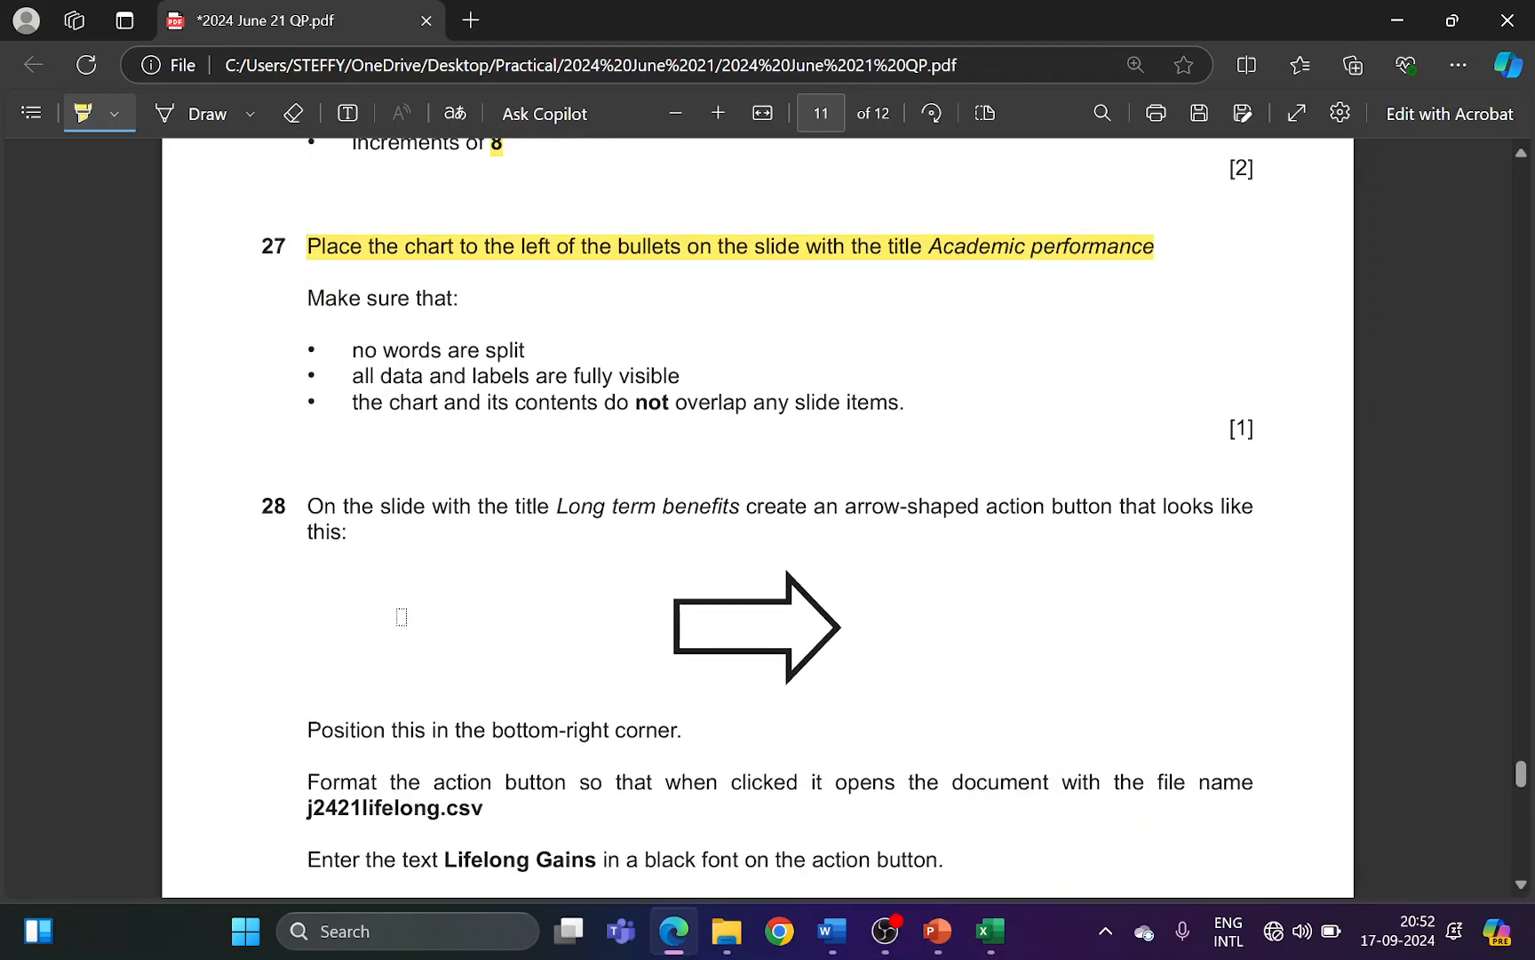
scroll(395, 541, "down", 2)
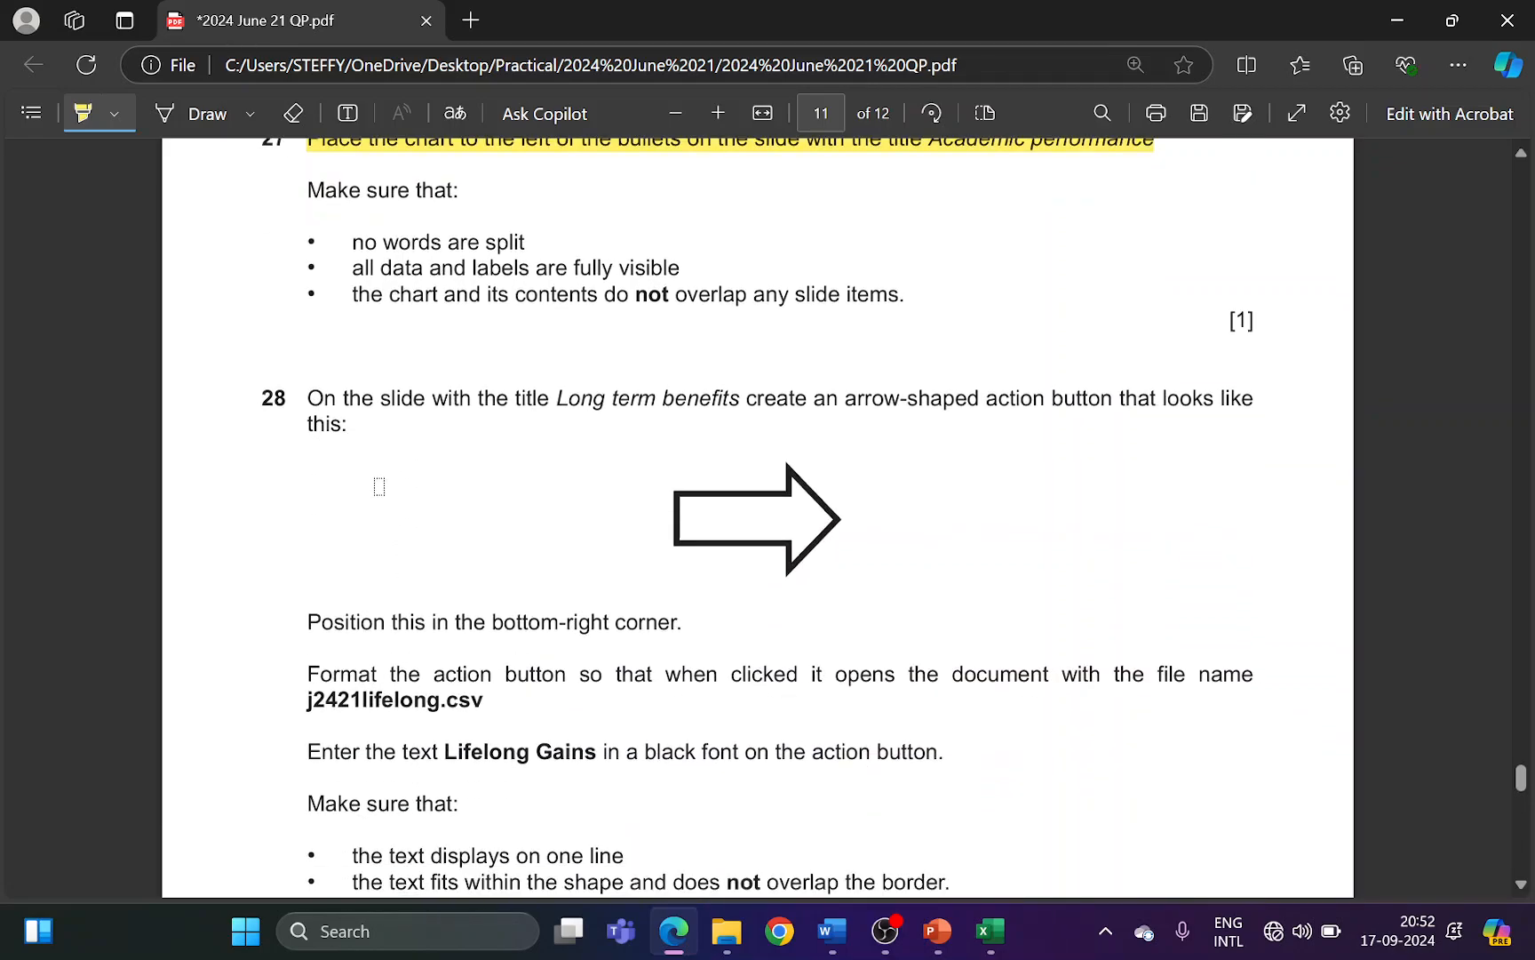
Highlight question 28's reference to the Long term benefits slide in the question paper and open that slide in PowerPoint.
left_click_drag(309, 386, 744, 390)
key("alt+Tab")
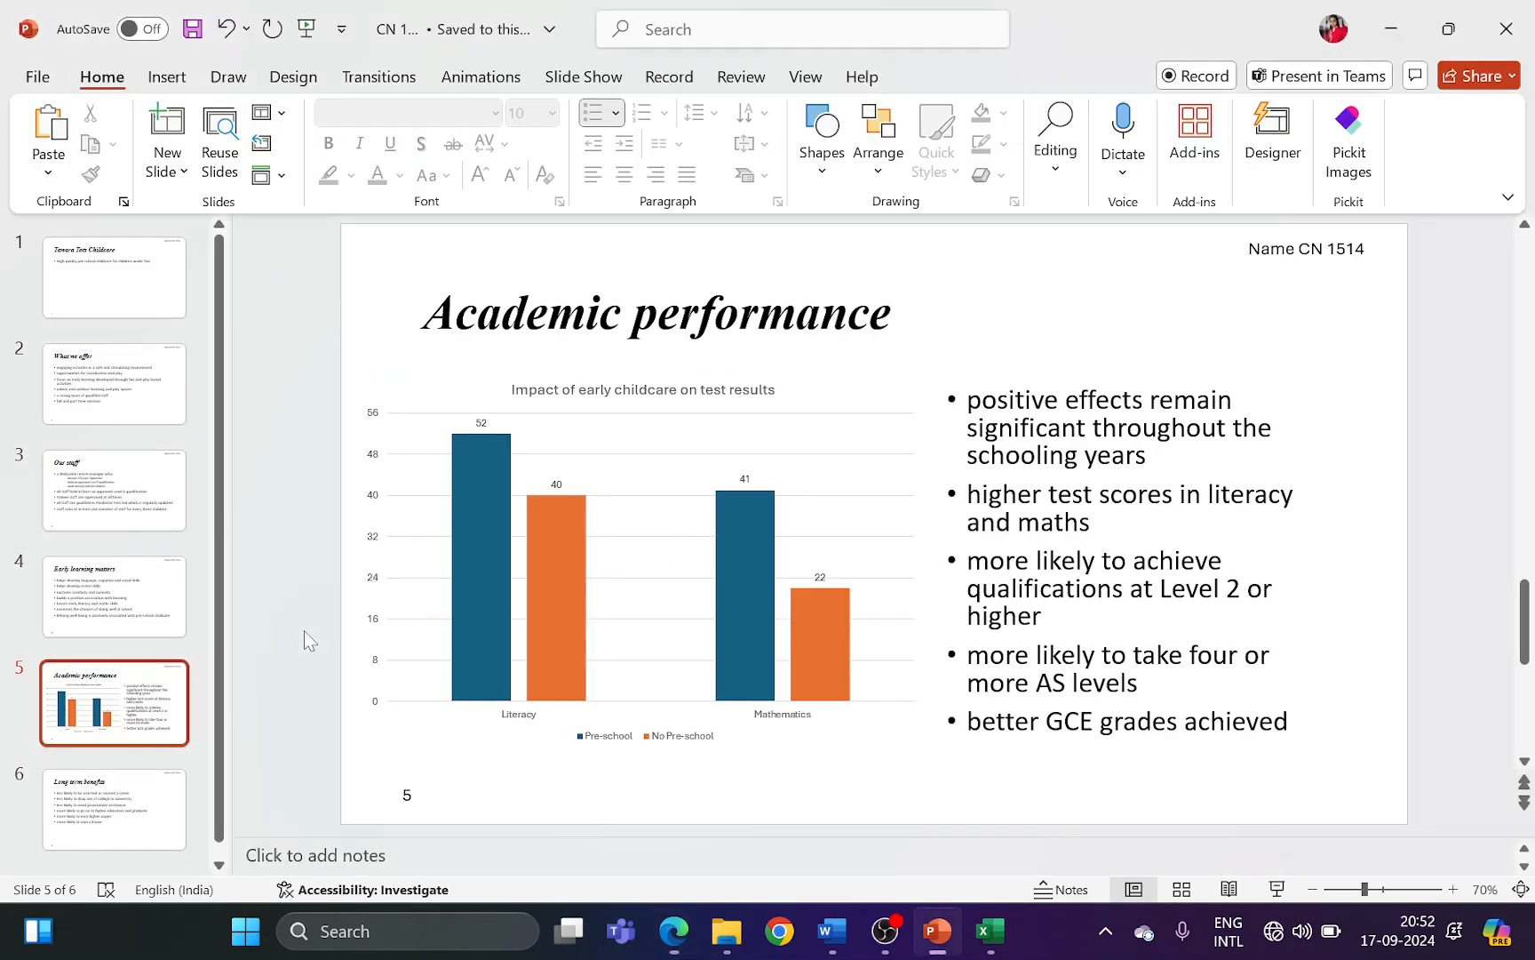
left_click(99, 831)
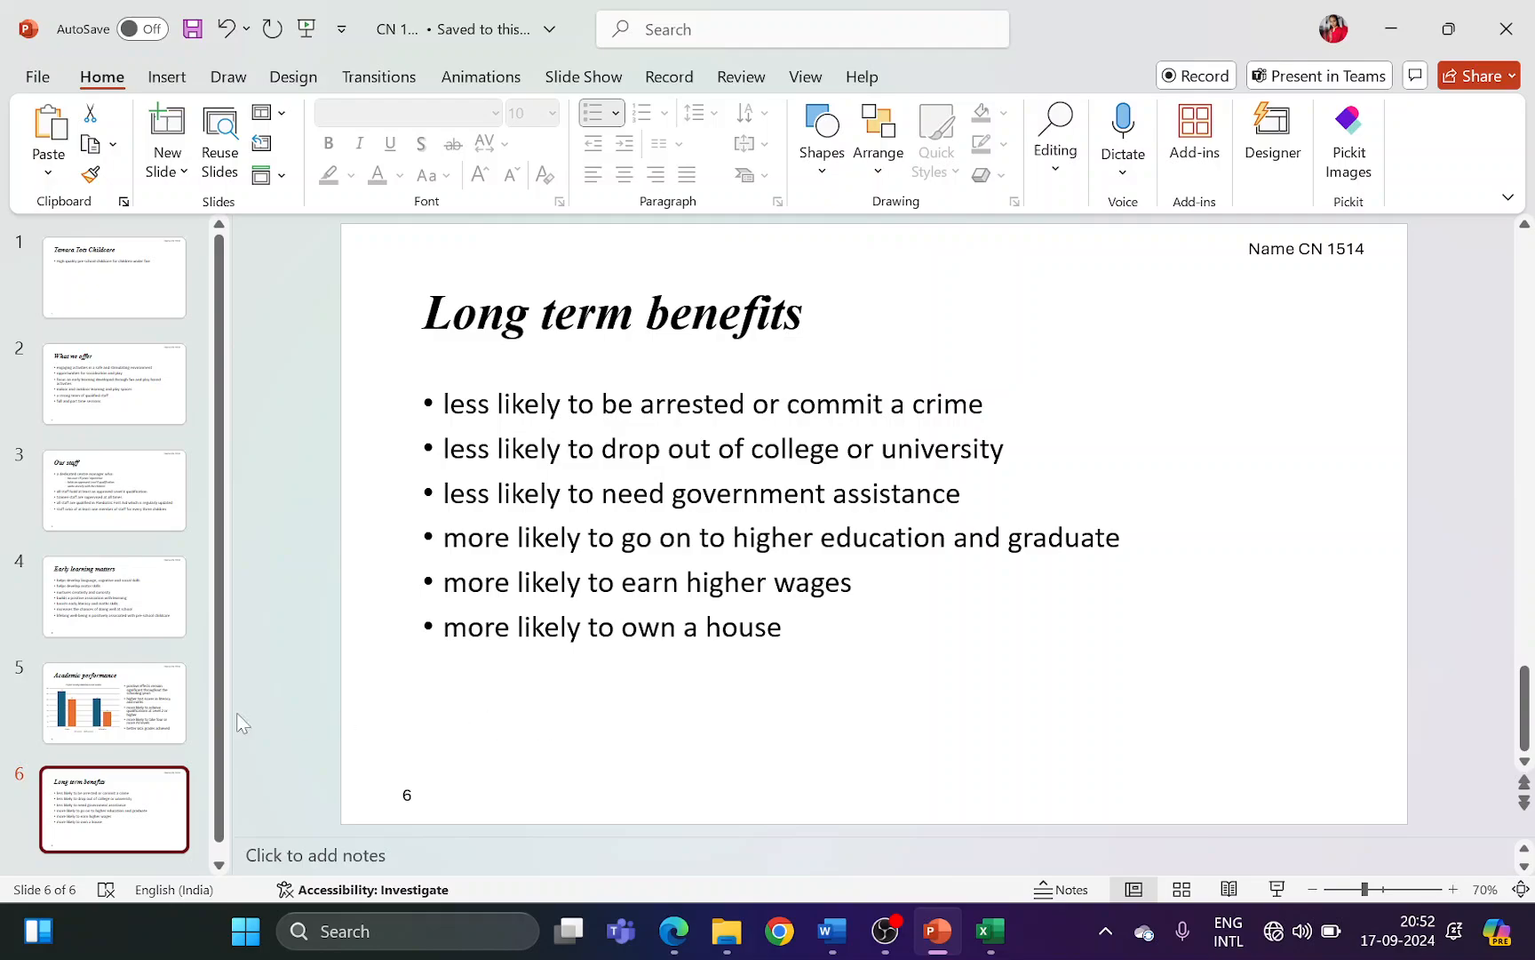
scroll(146, 718, "down", 1)
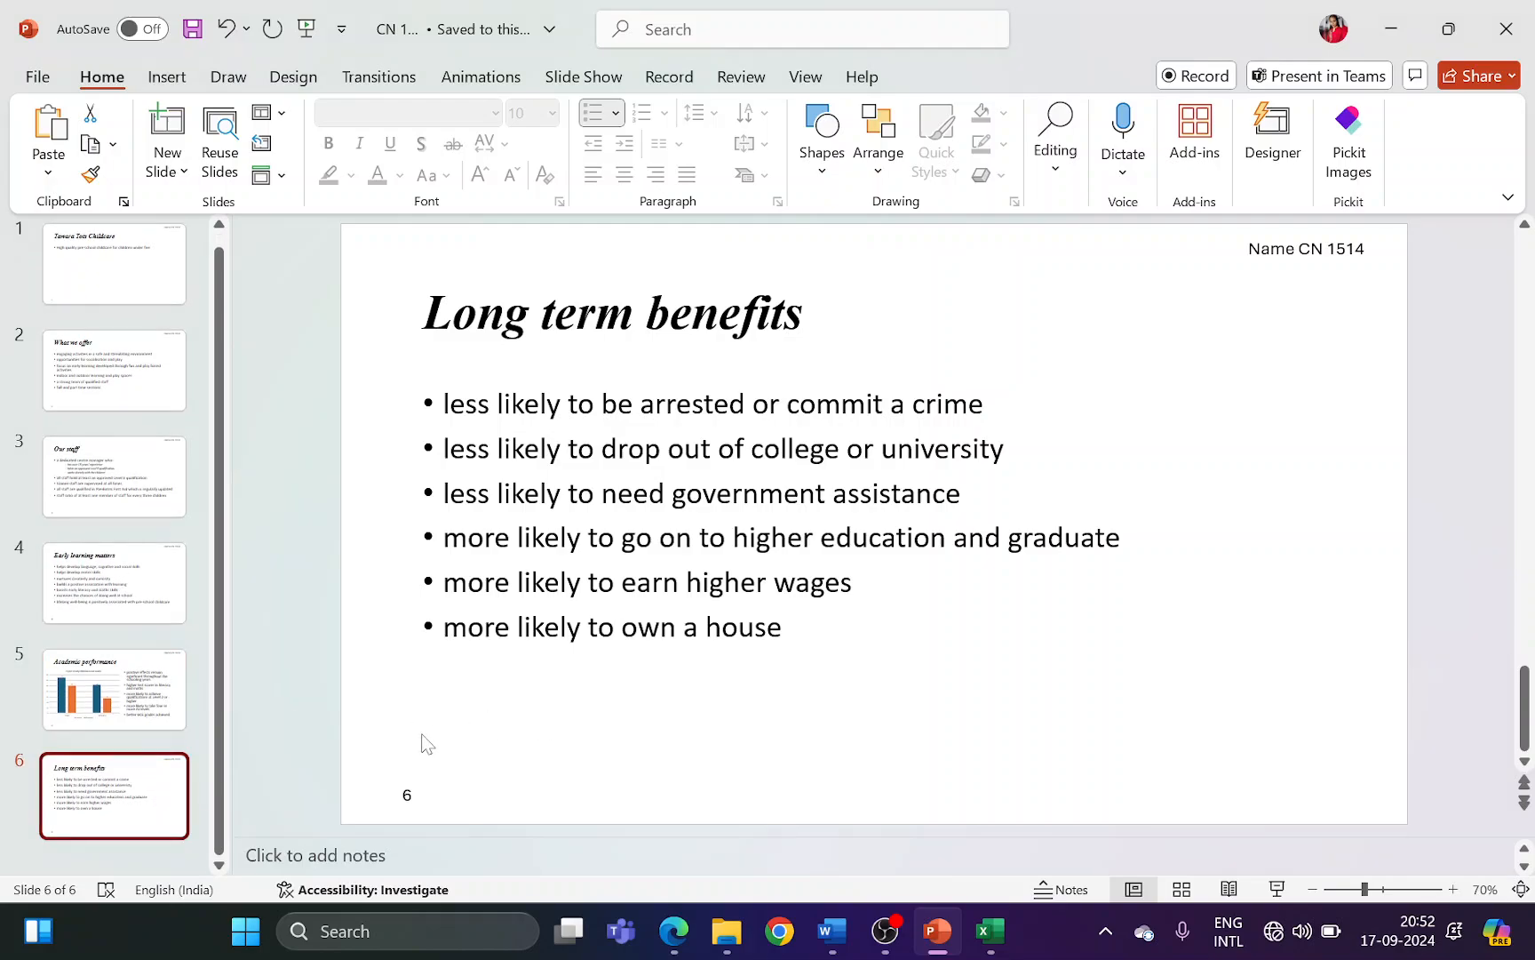
Back in Edge, highlight question 28's instructions to create an arrow-shaped action button and position it in the bottom-right corner.
key("alt+Tab")
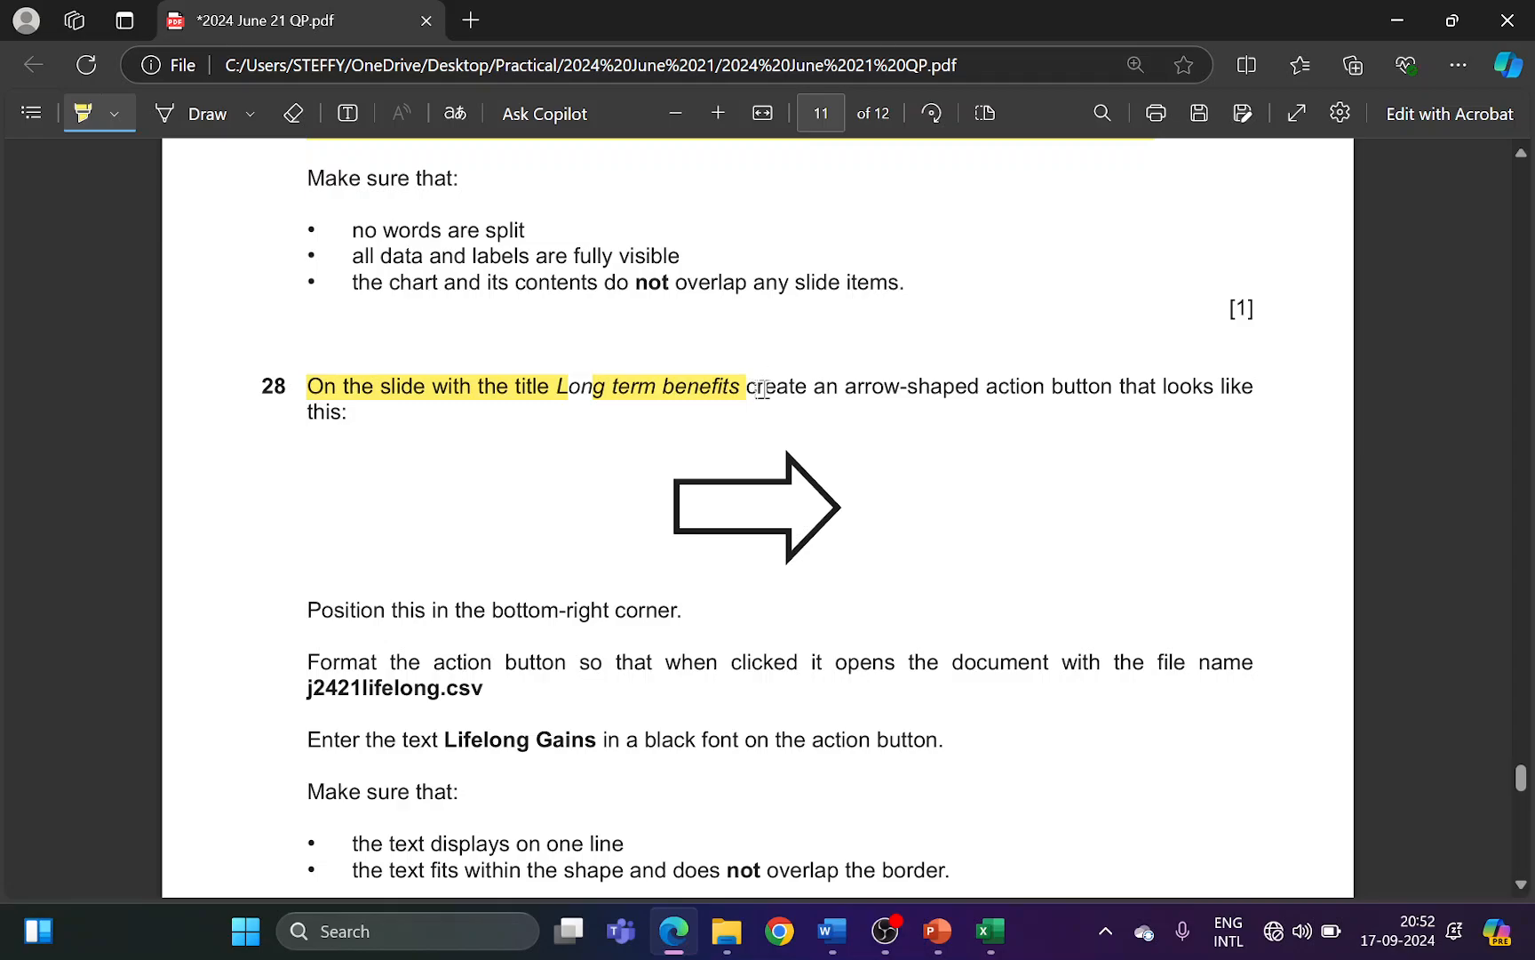
left_click_drag(764, 388, 1219, 389)
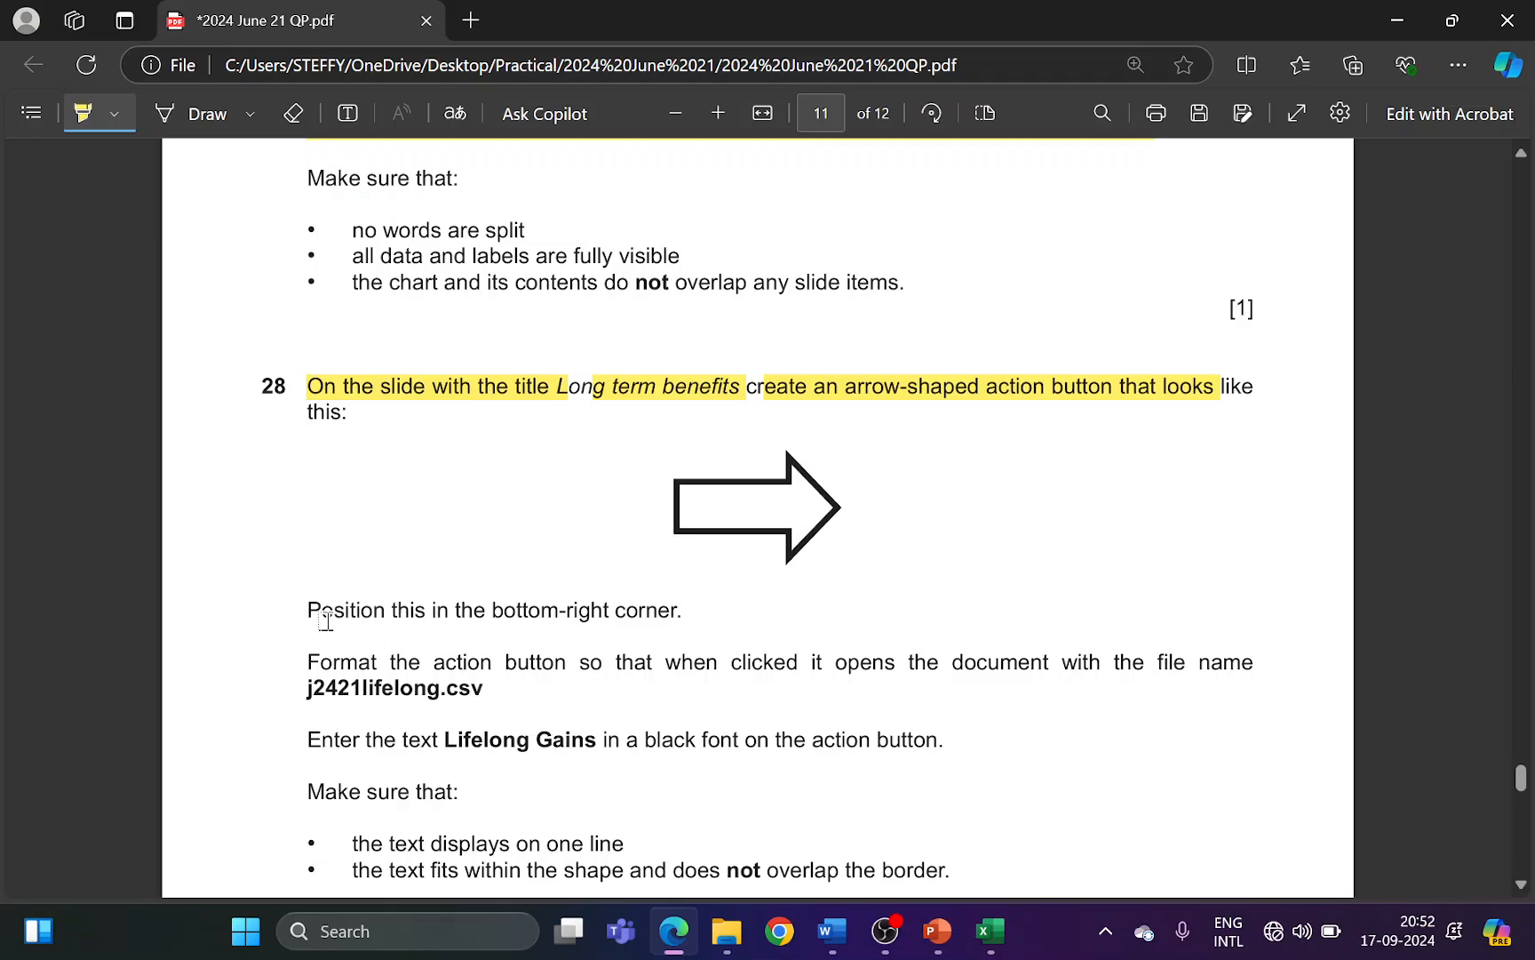
left_click_drag(320, 617, 667, 627)
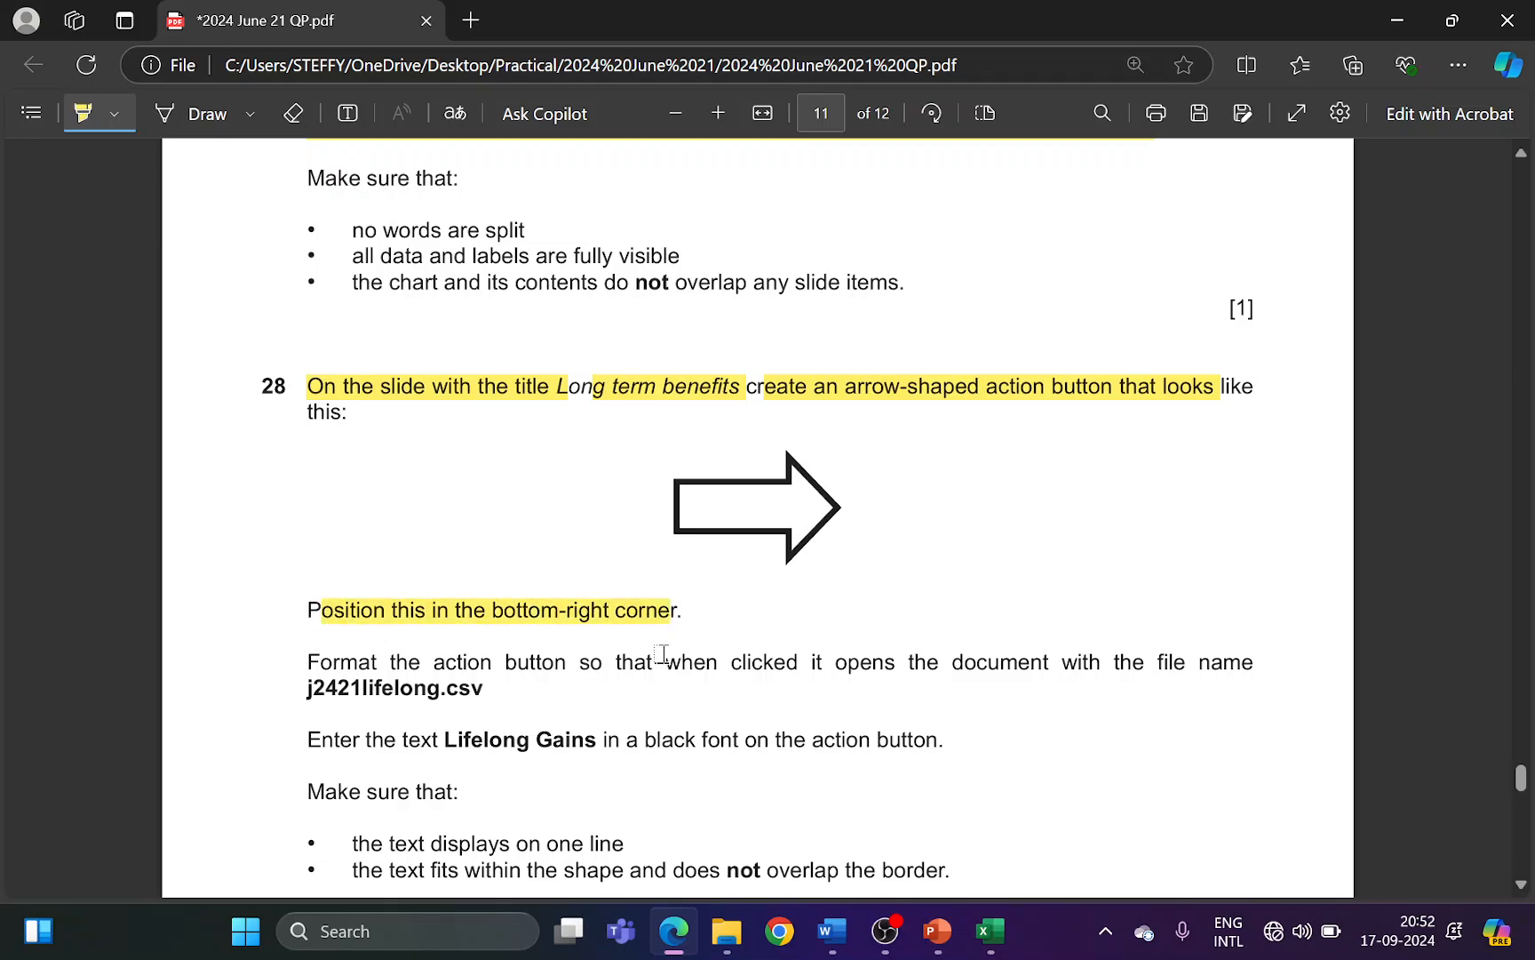
In PowerPoint, draw a right block arrow about 6.9 cm wide and 2.7 cm high in the Long term benefits slide's bottom-right corner.
key("alt+Tab")
left_click(169, 77)
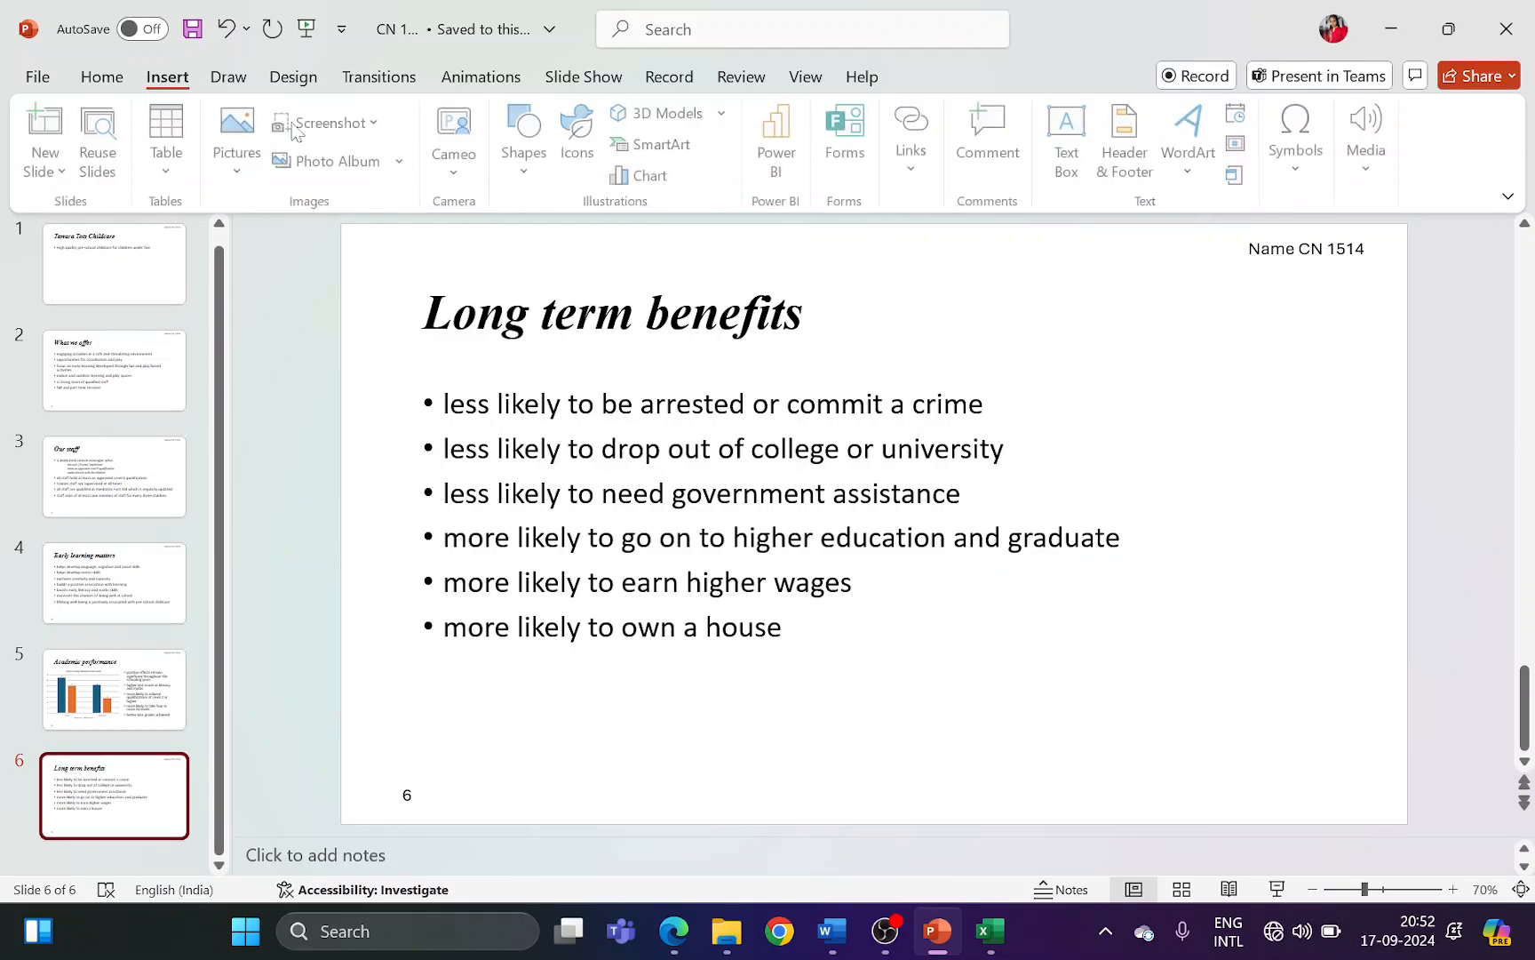
left_click(524, 140)
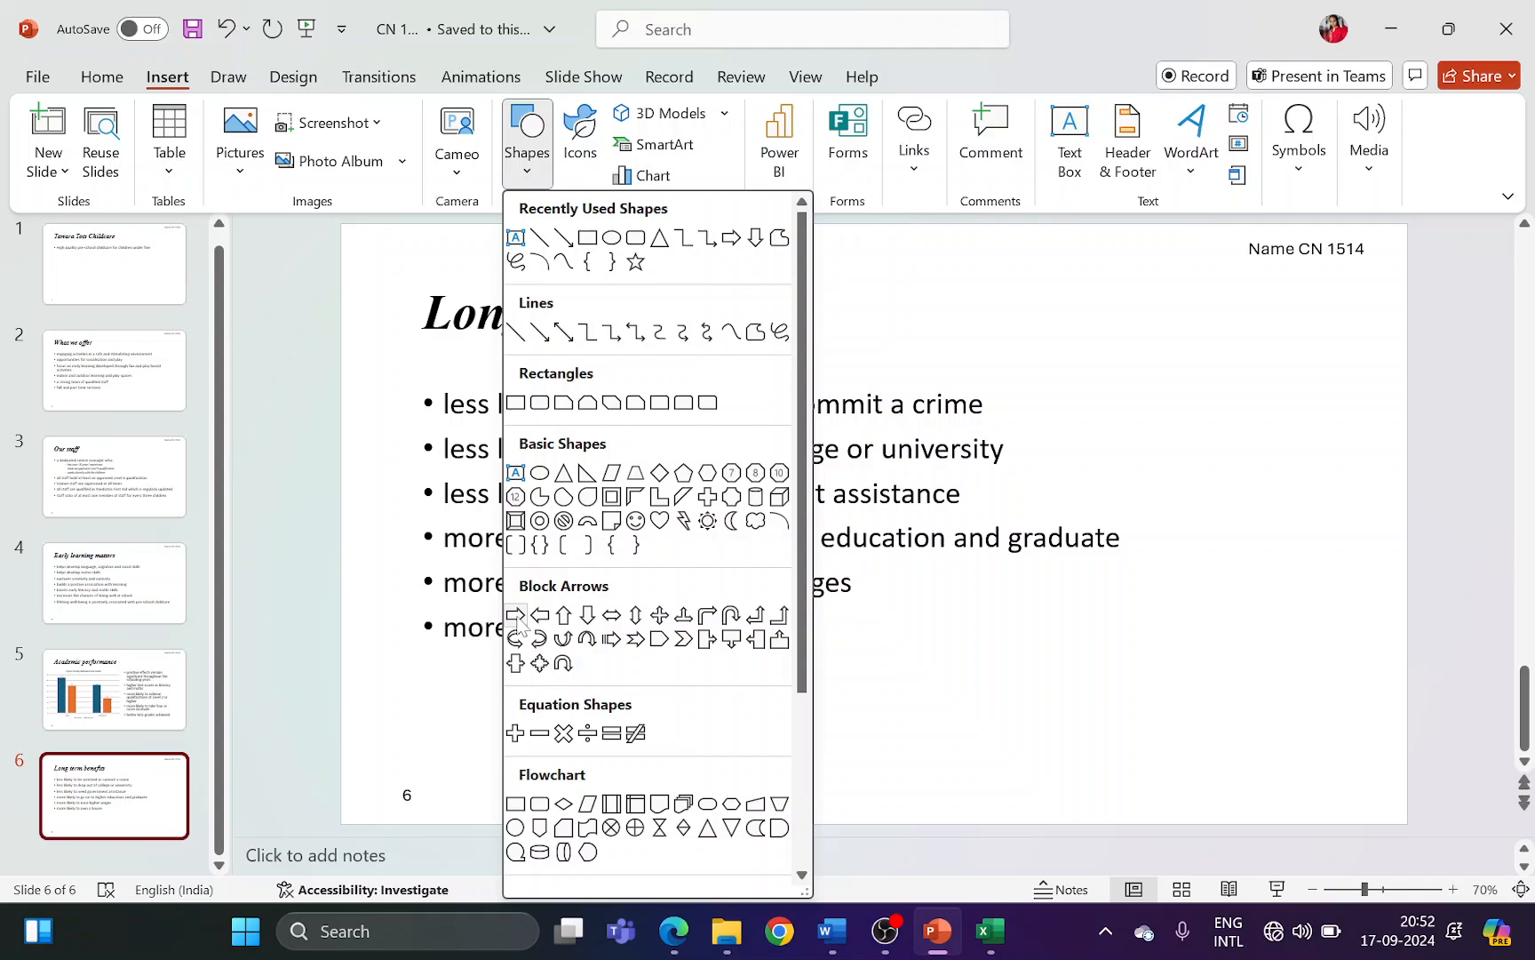
left_click(518, 620)
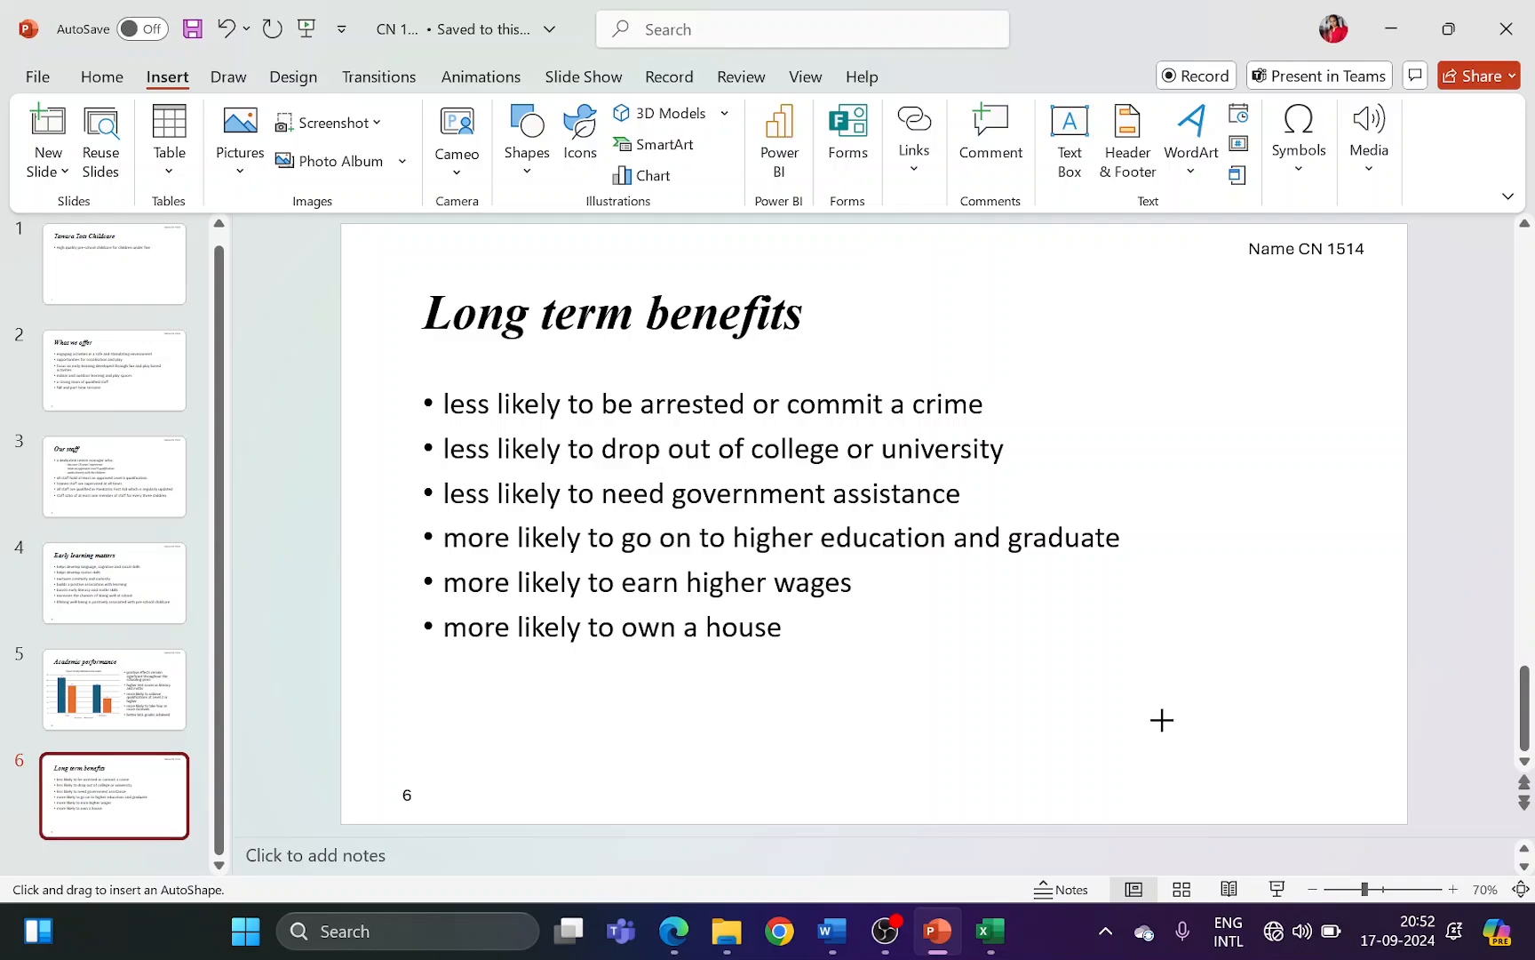
left_click_drag(1159, 717, 1376, 804)
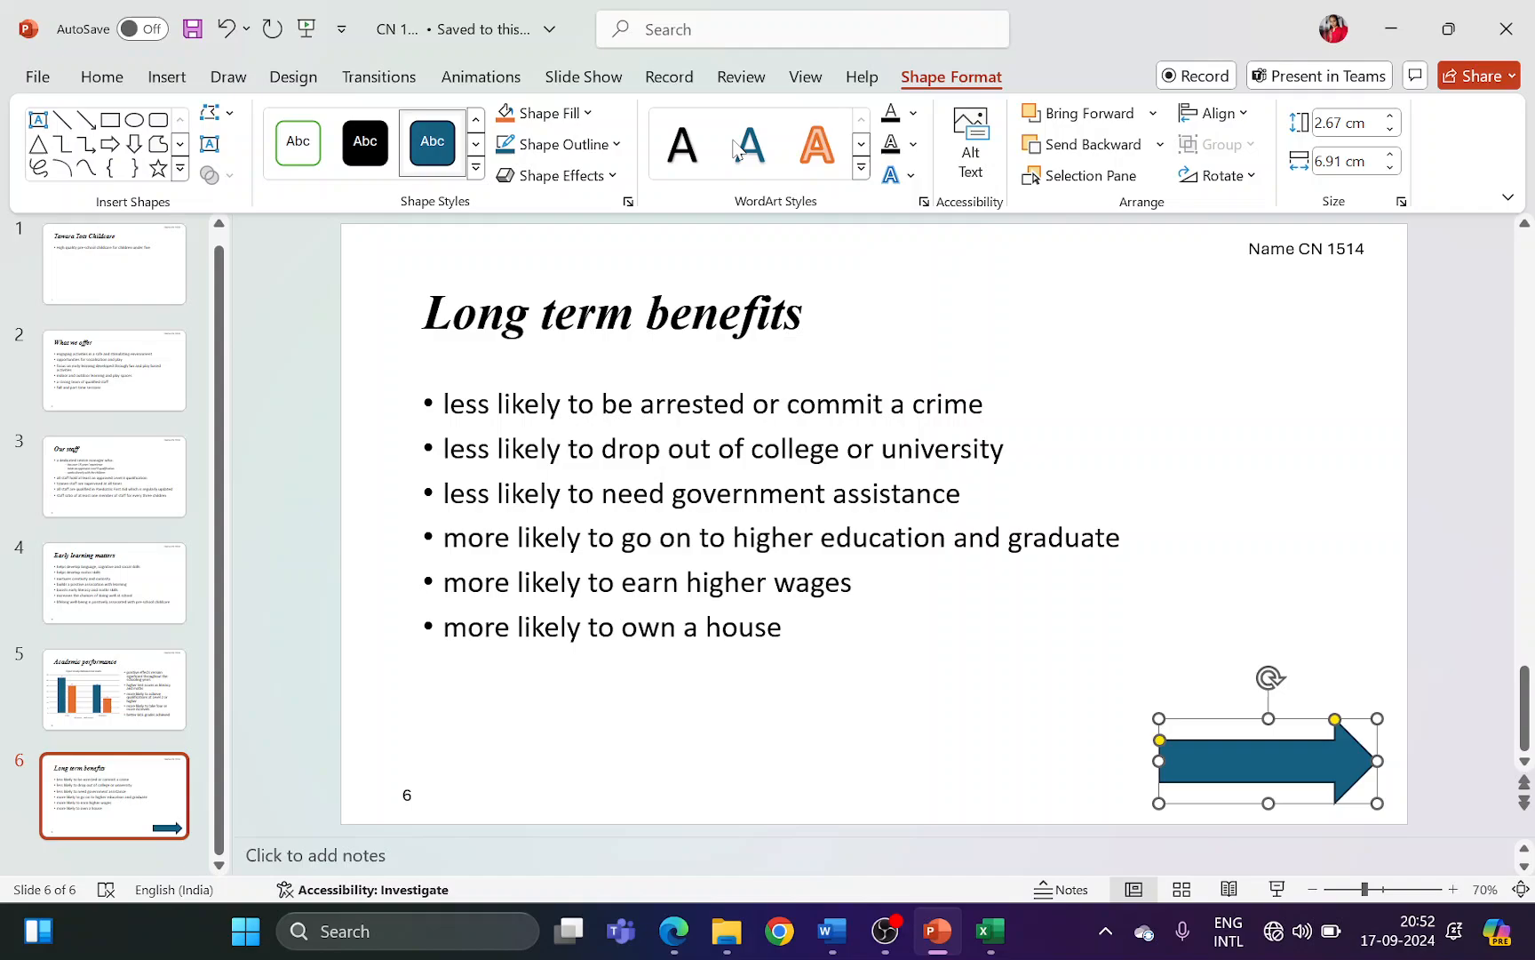
Format the arrow with a black 3 pt outline and no fill.
left_click(597, 144)
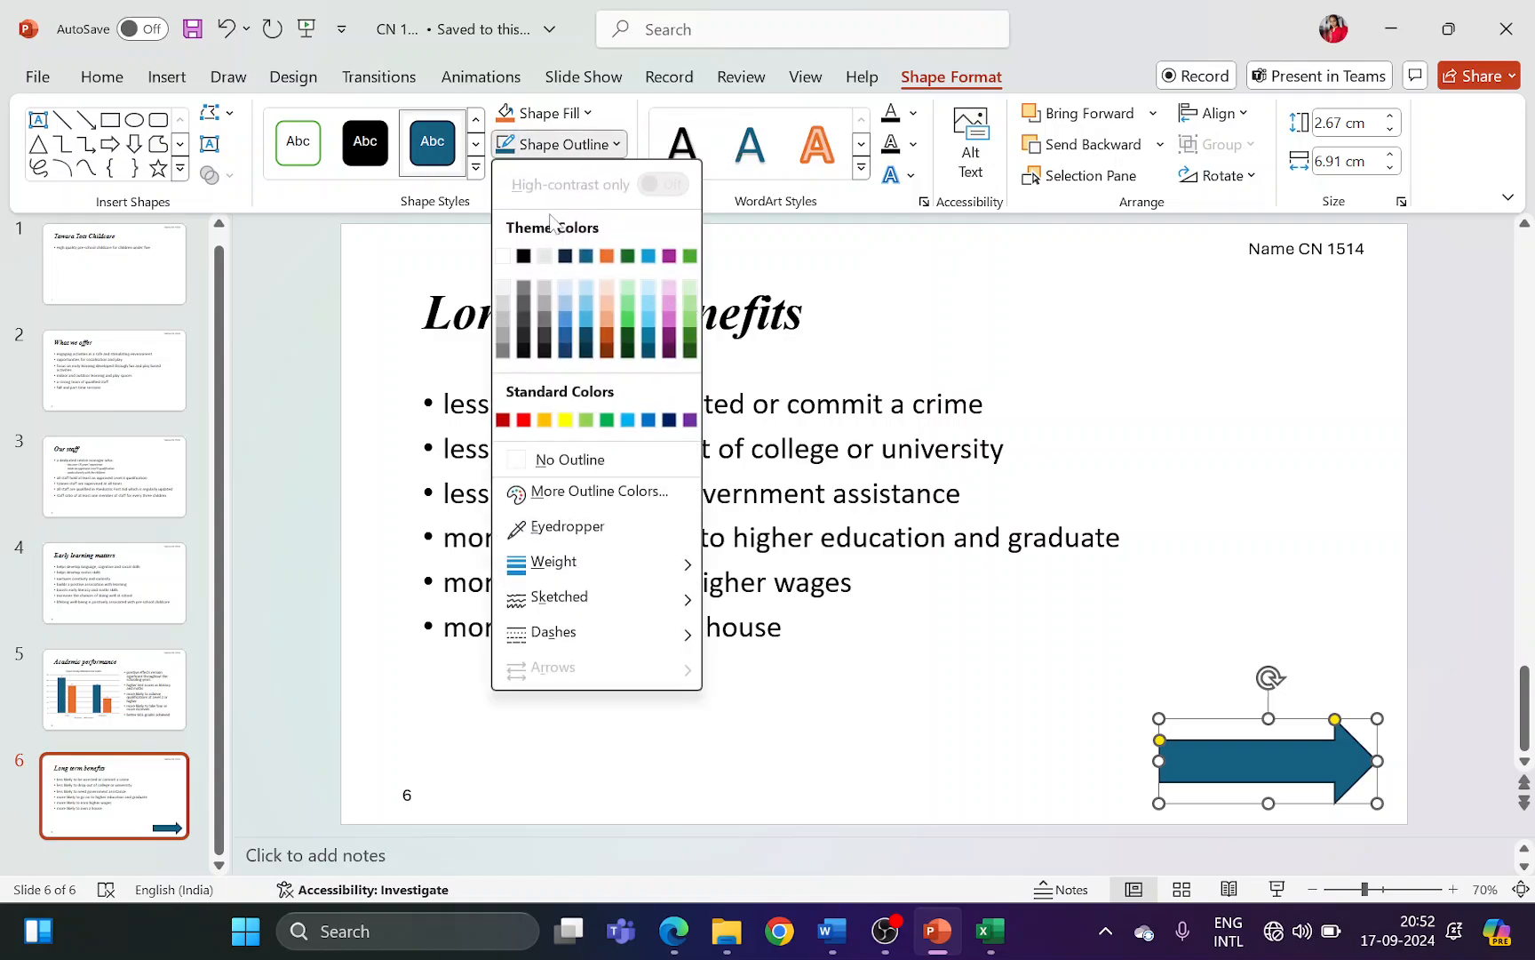
left_click(524, 257)
left_click(544, 113)
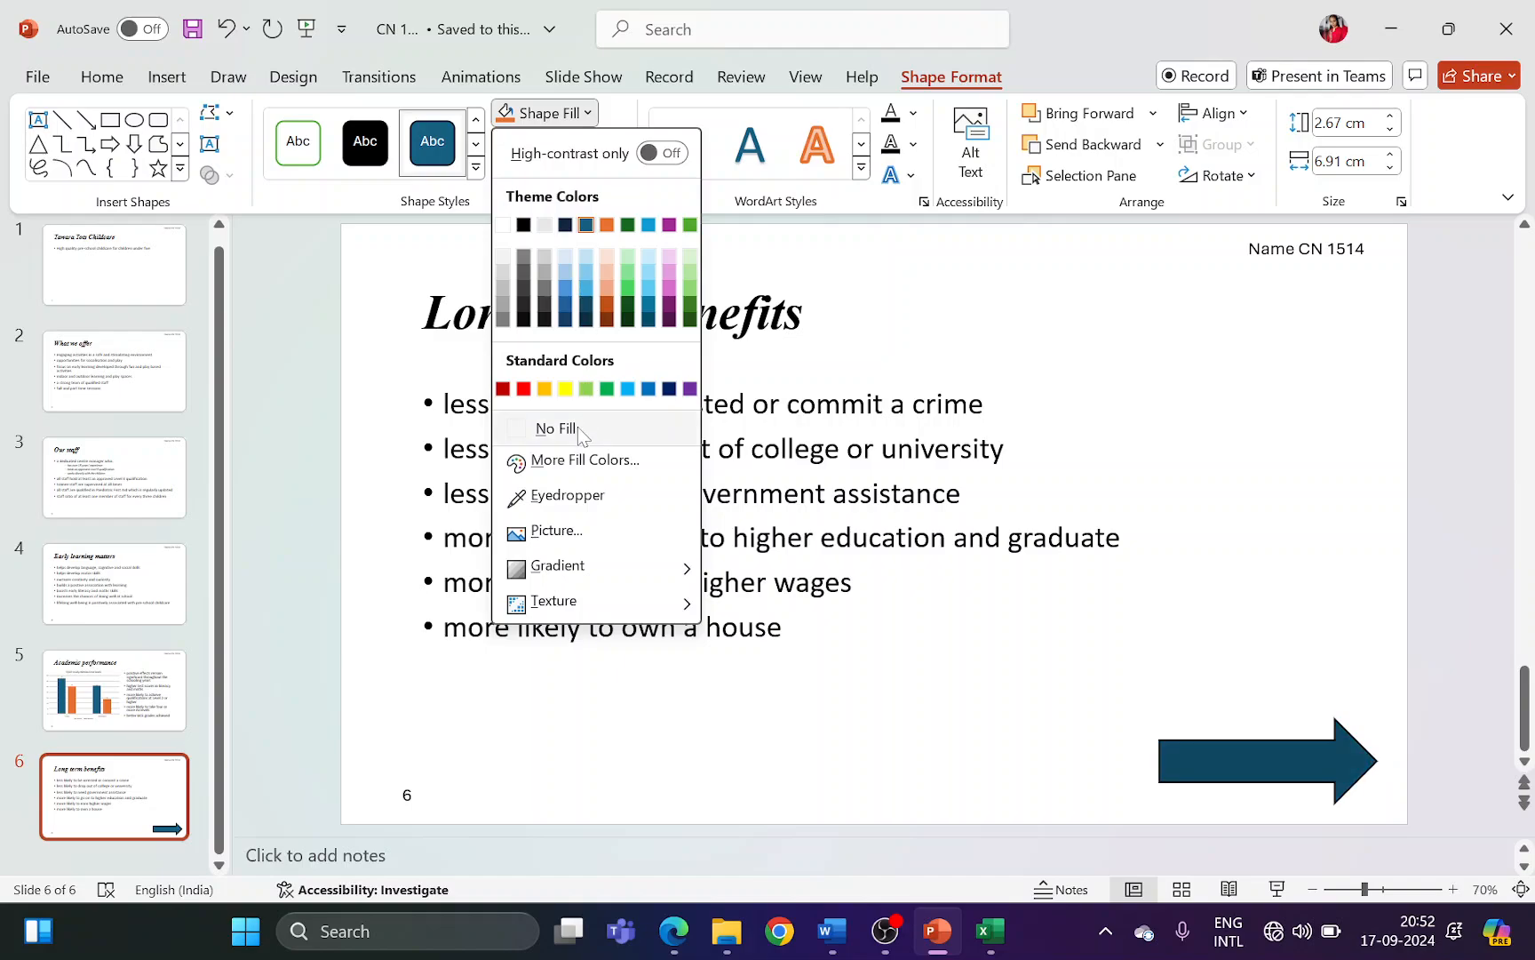
left_click(577, 427)
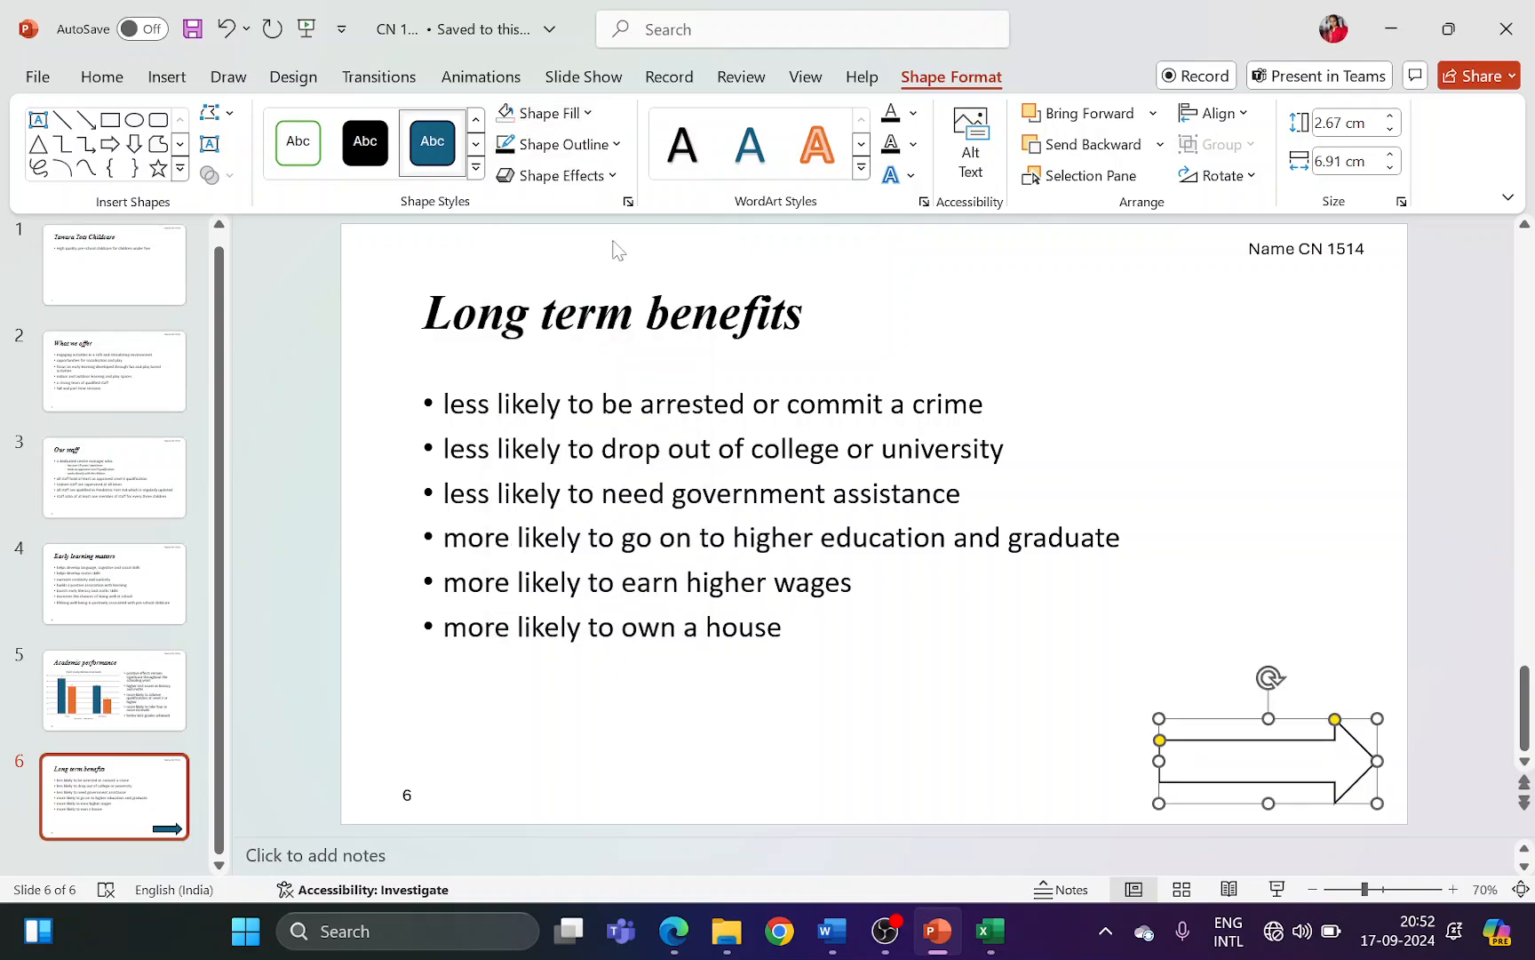
left_click(582, 147)
mouse_move(578, 567)
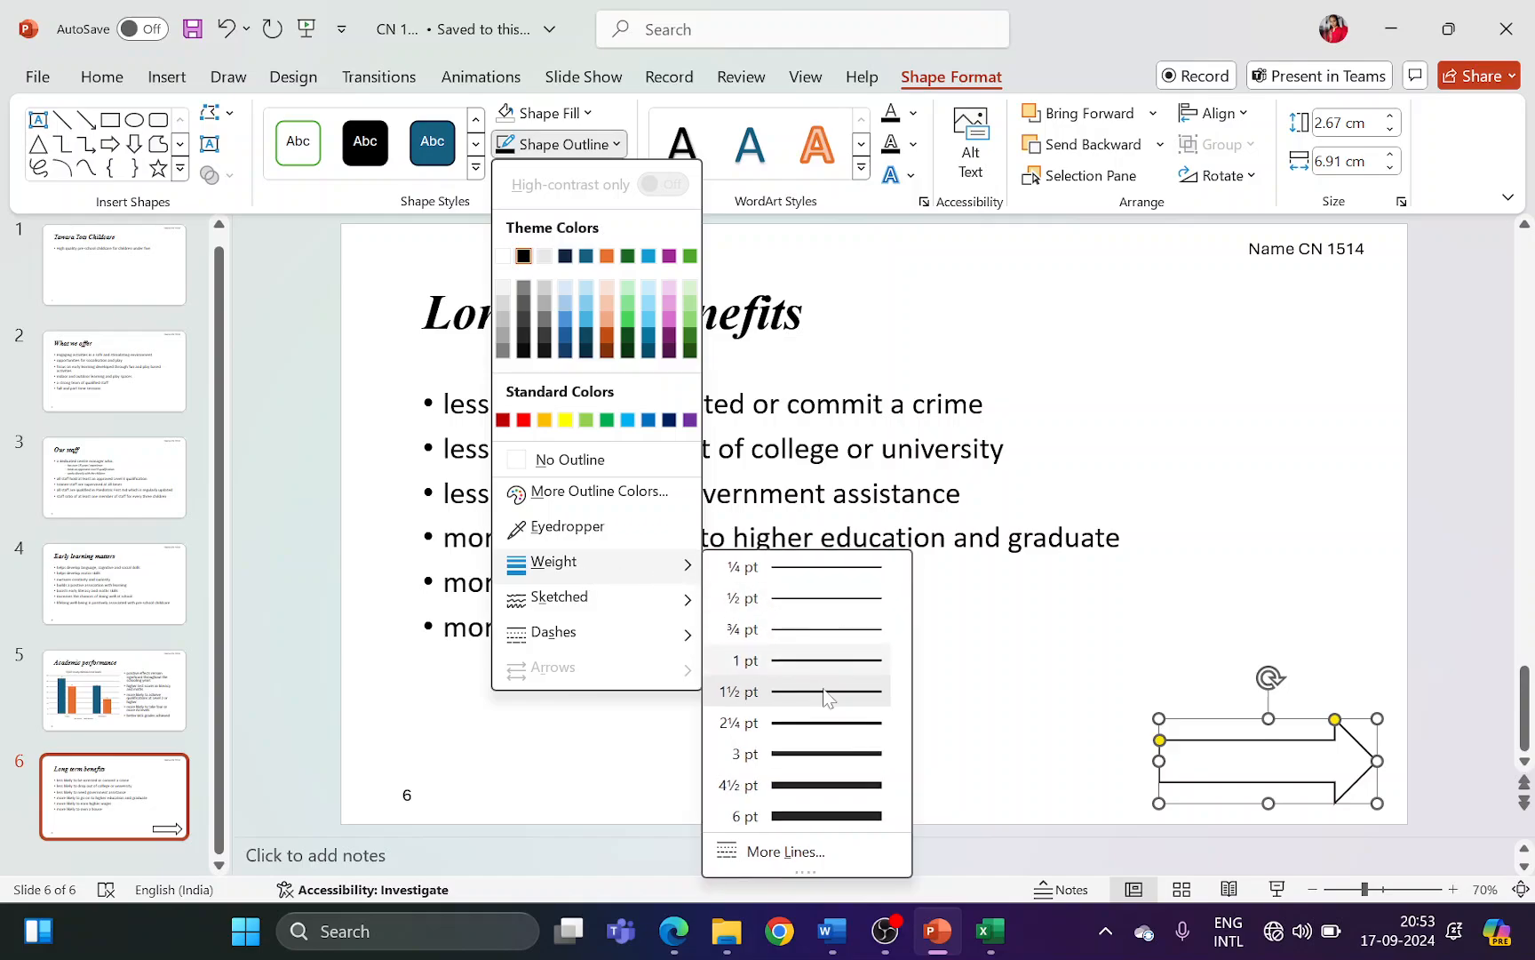
left_click(829, 754)
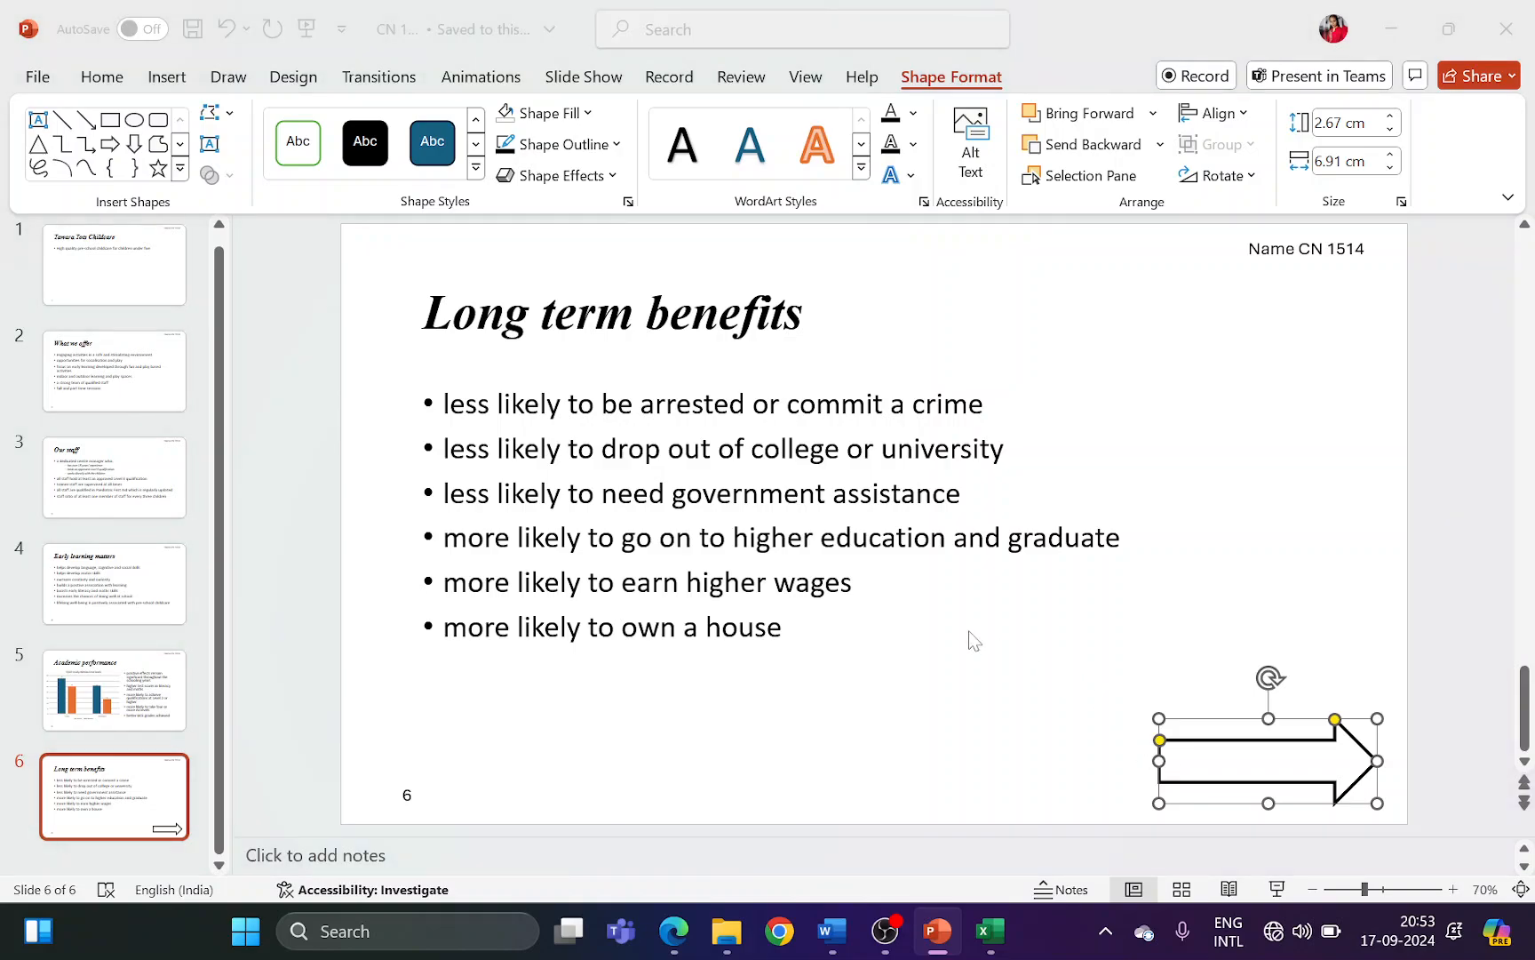
In the question paper in Edge, highlight "action button" and the file name j2421lifelong.csv in question 28's link instruction.
key("alt+Tab")
scroll(471, 613, "down", 1)
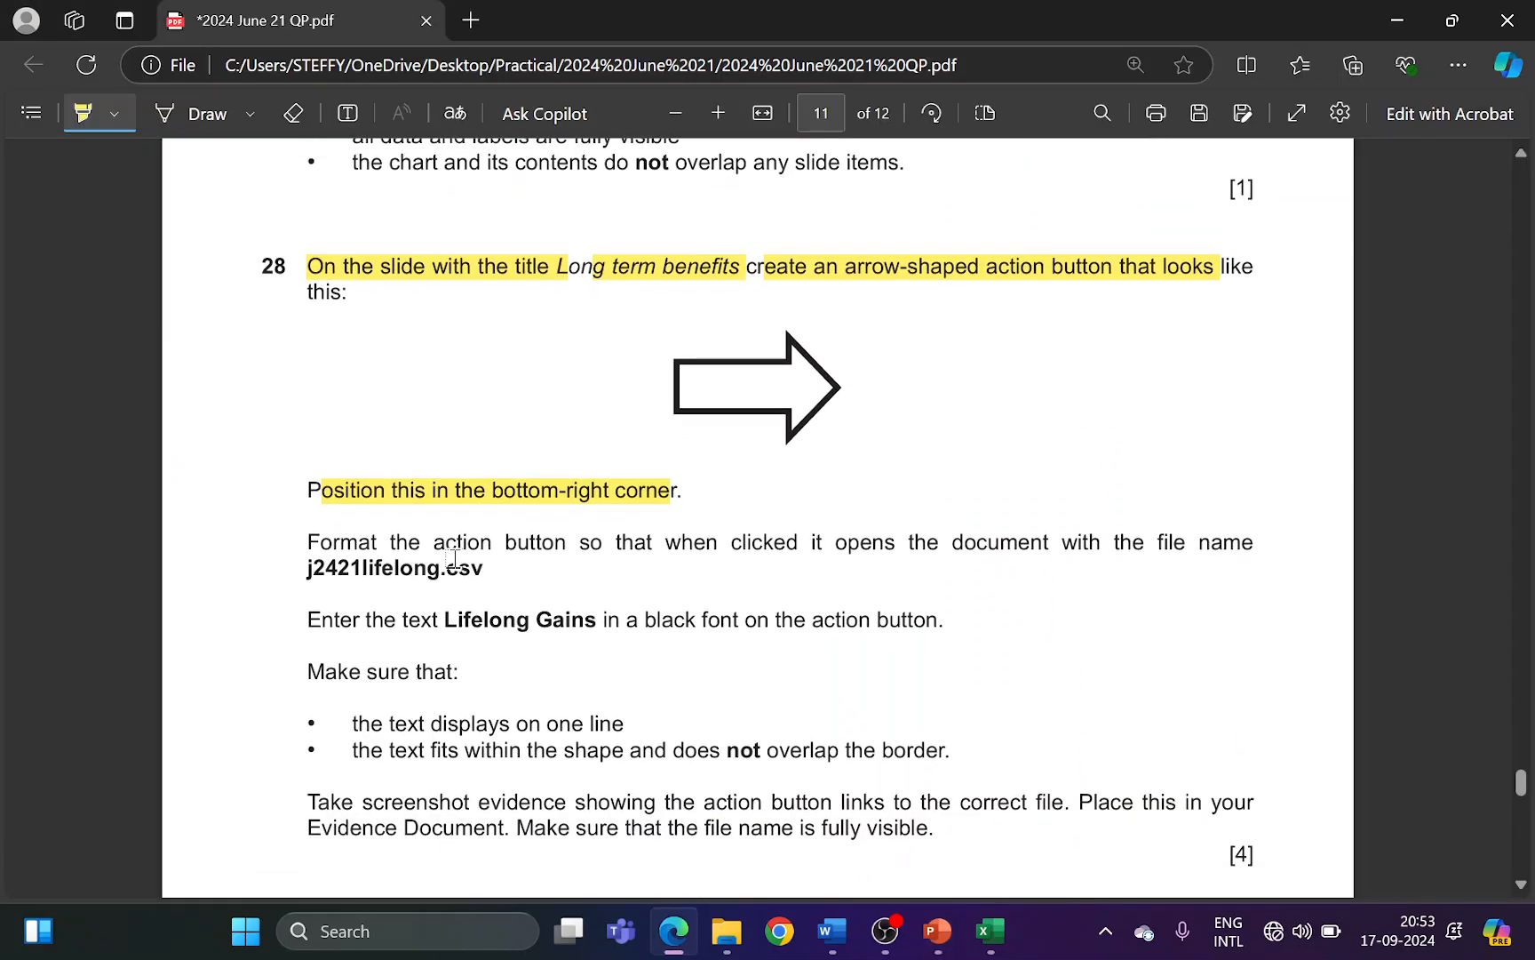
left_click_drag(441, 542, 607, 544)
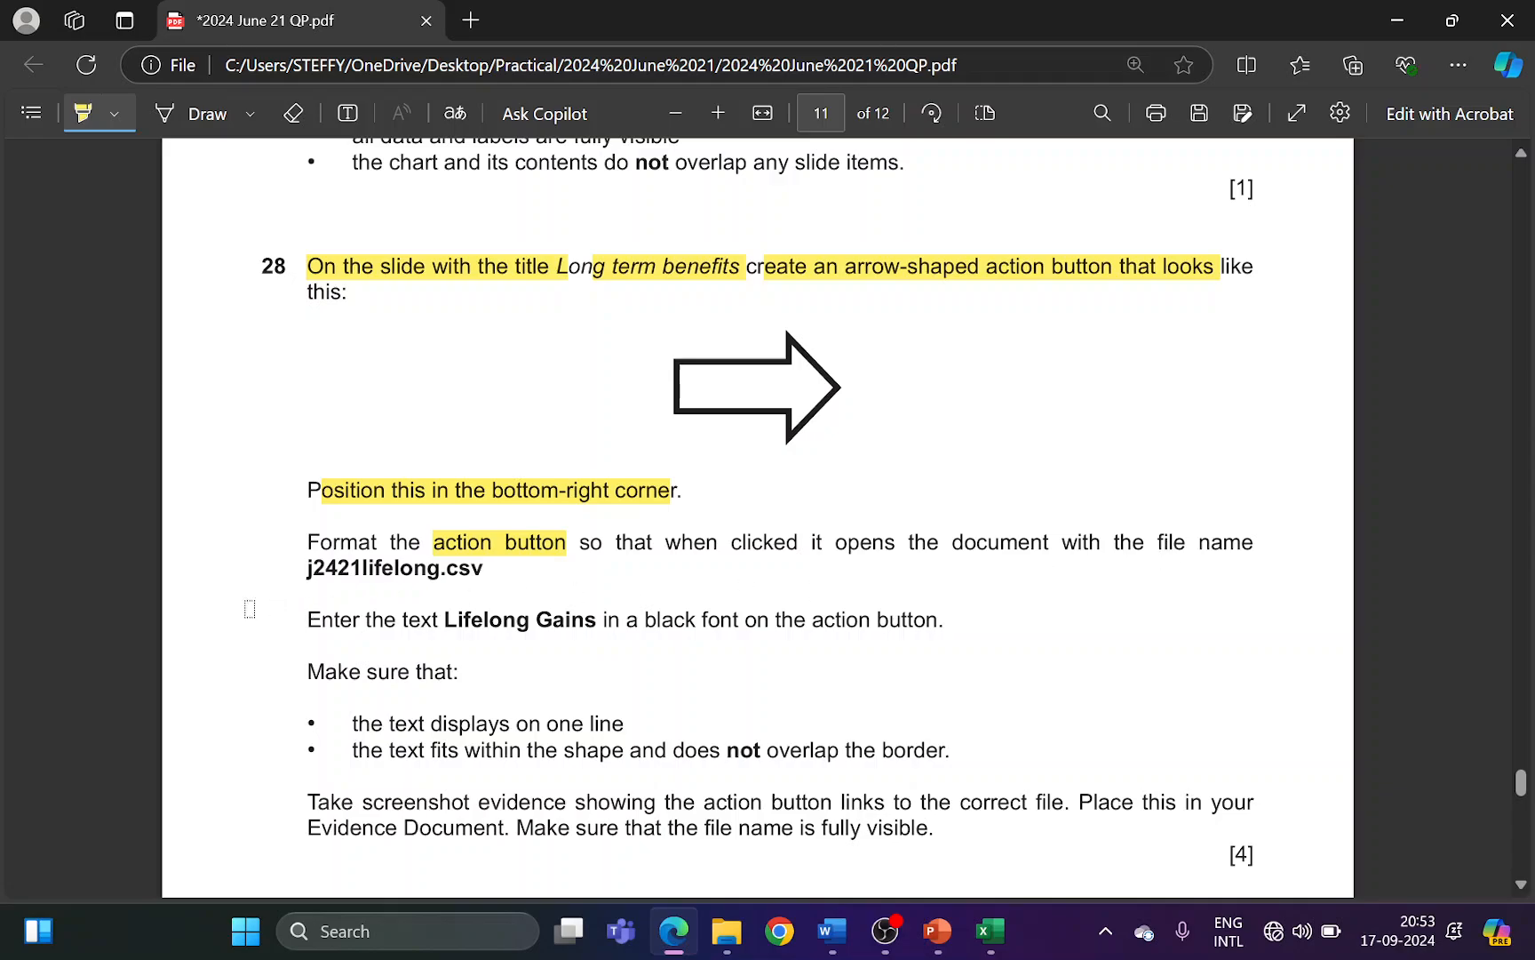
left_click_drag(306, 569, 491, 561)
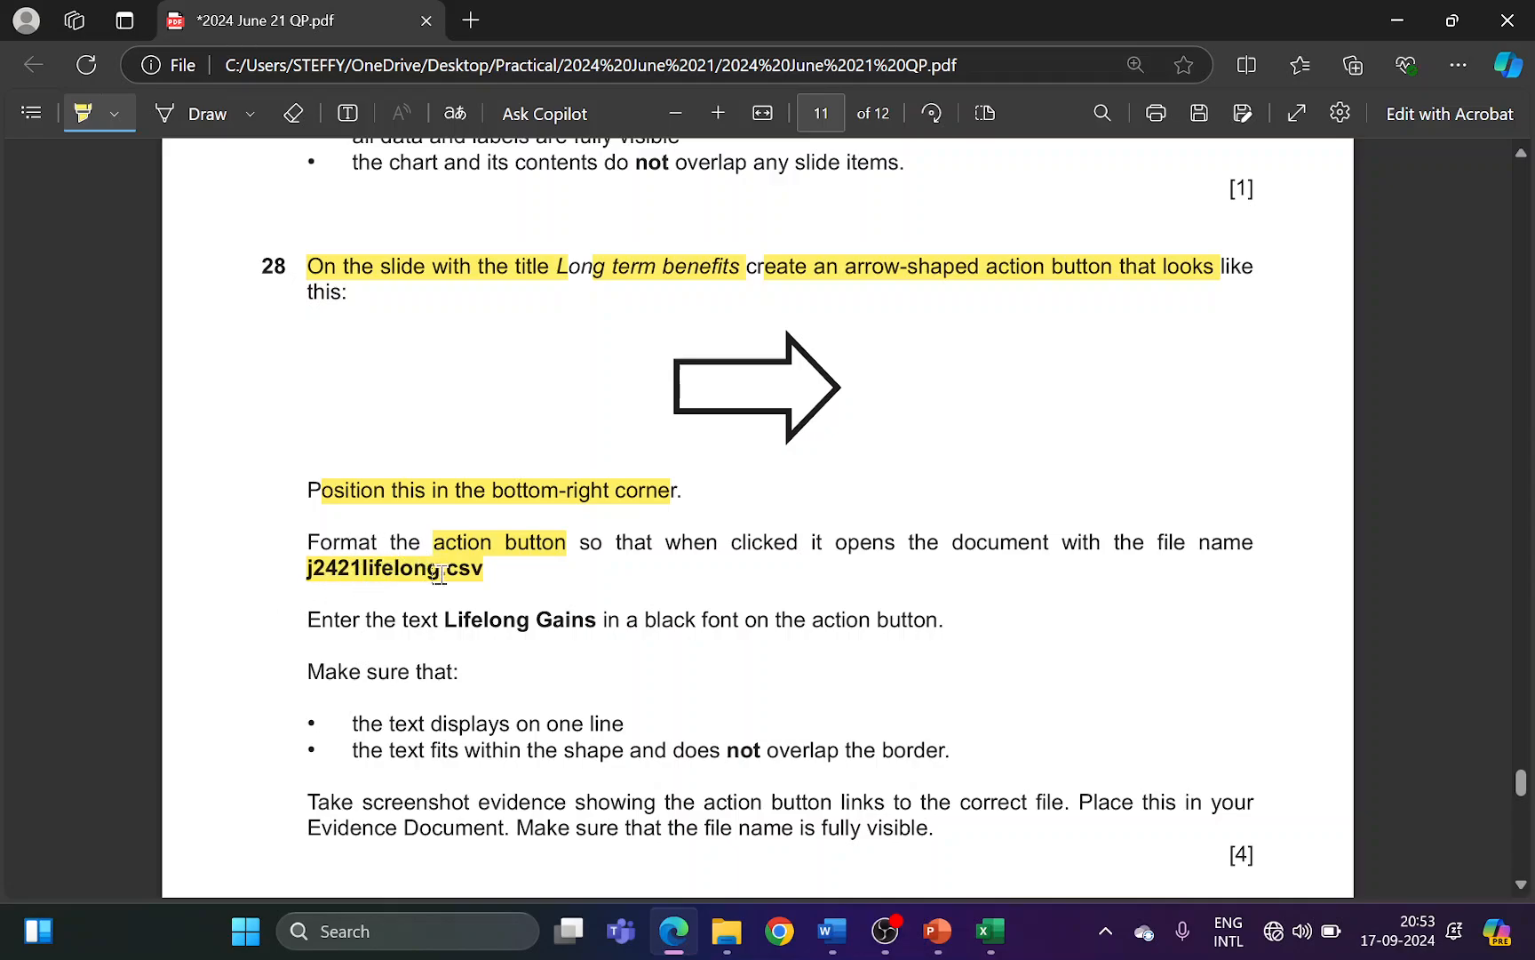
key("alt+Tab")
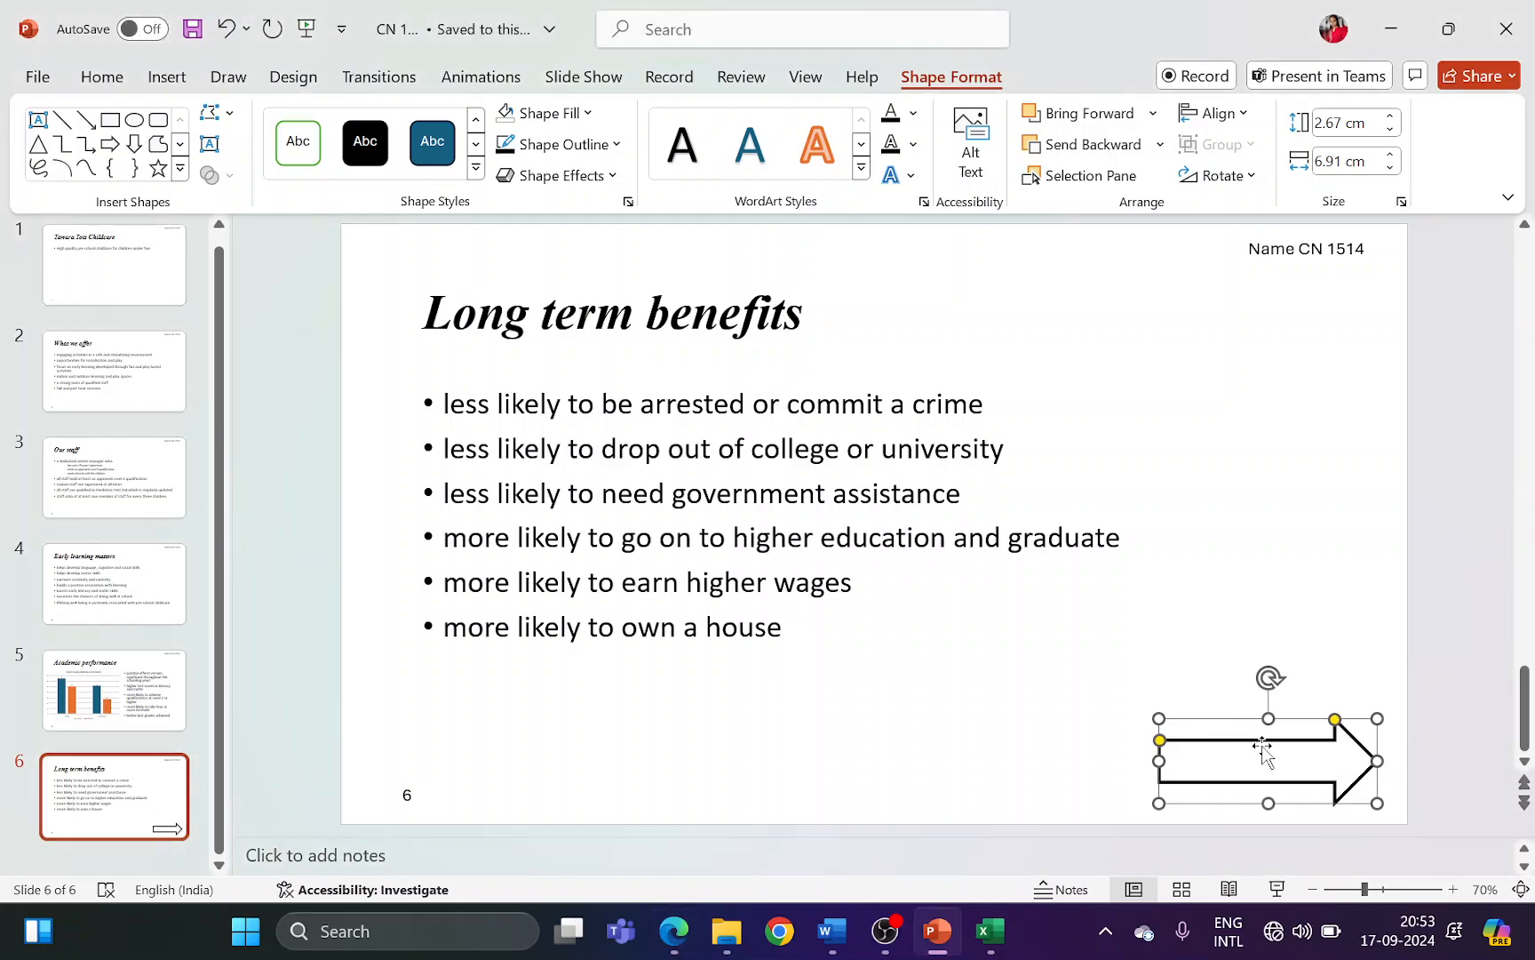
key("alt+Tab")
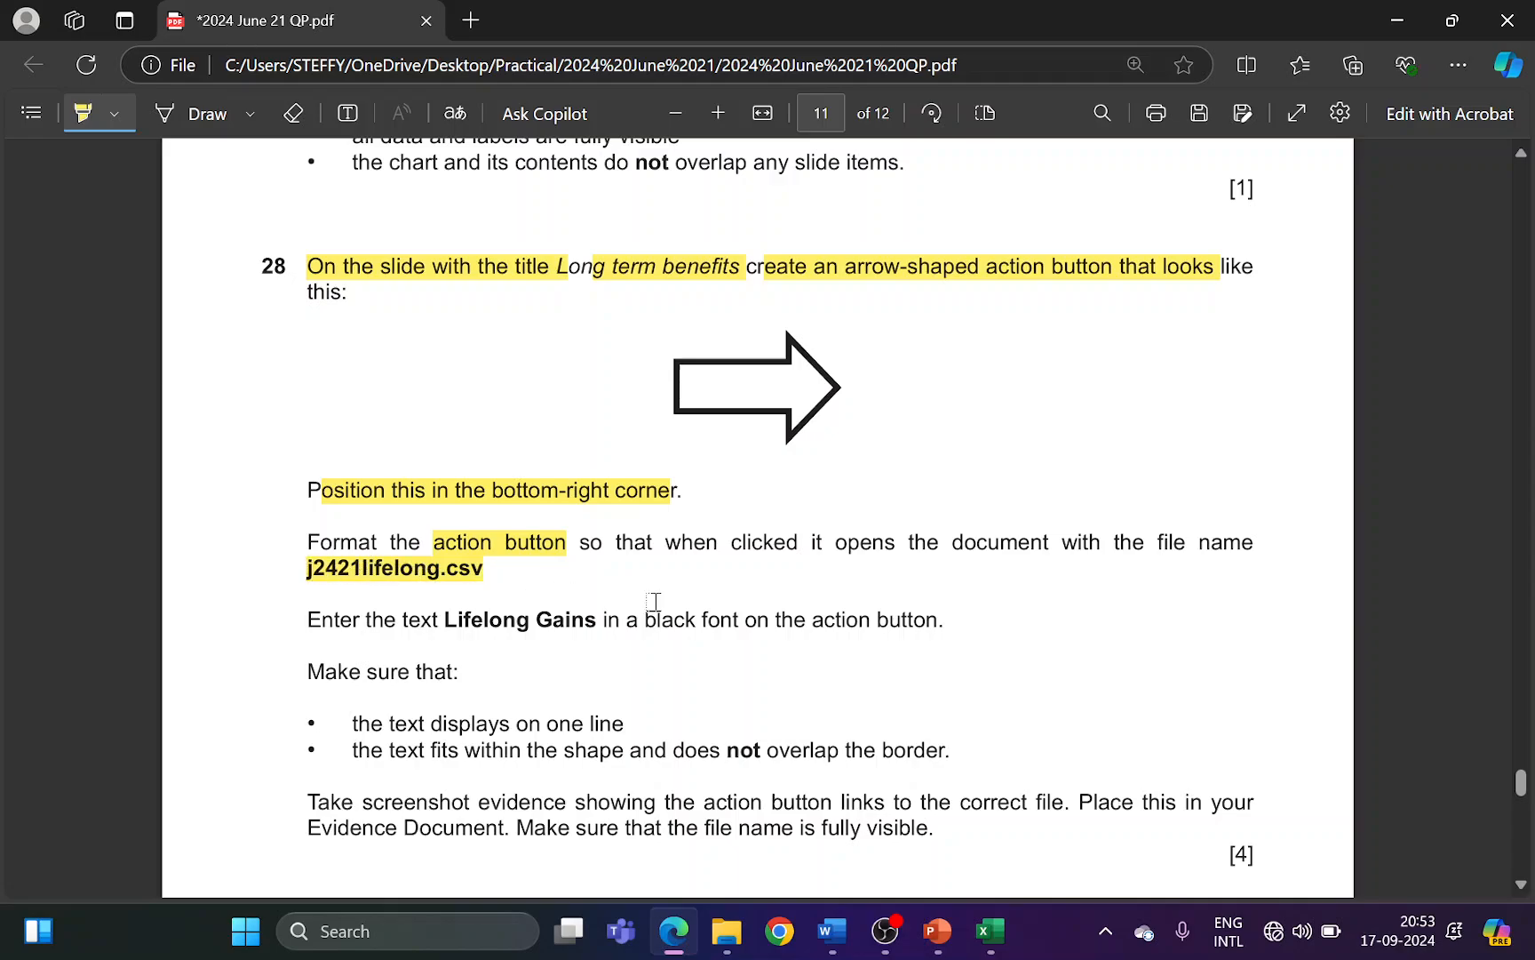
In PowerPoint, set up a hyperlink on the arrow to the existing file j2421lifelong.csv in the 2024 June 21 folder.
key("alt+Tab")
right_click(1258, 762)
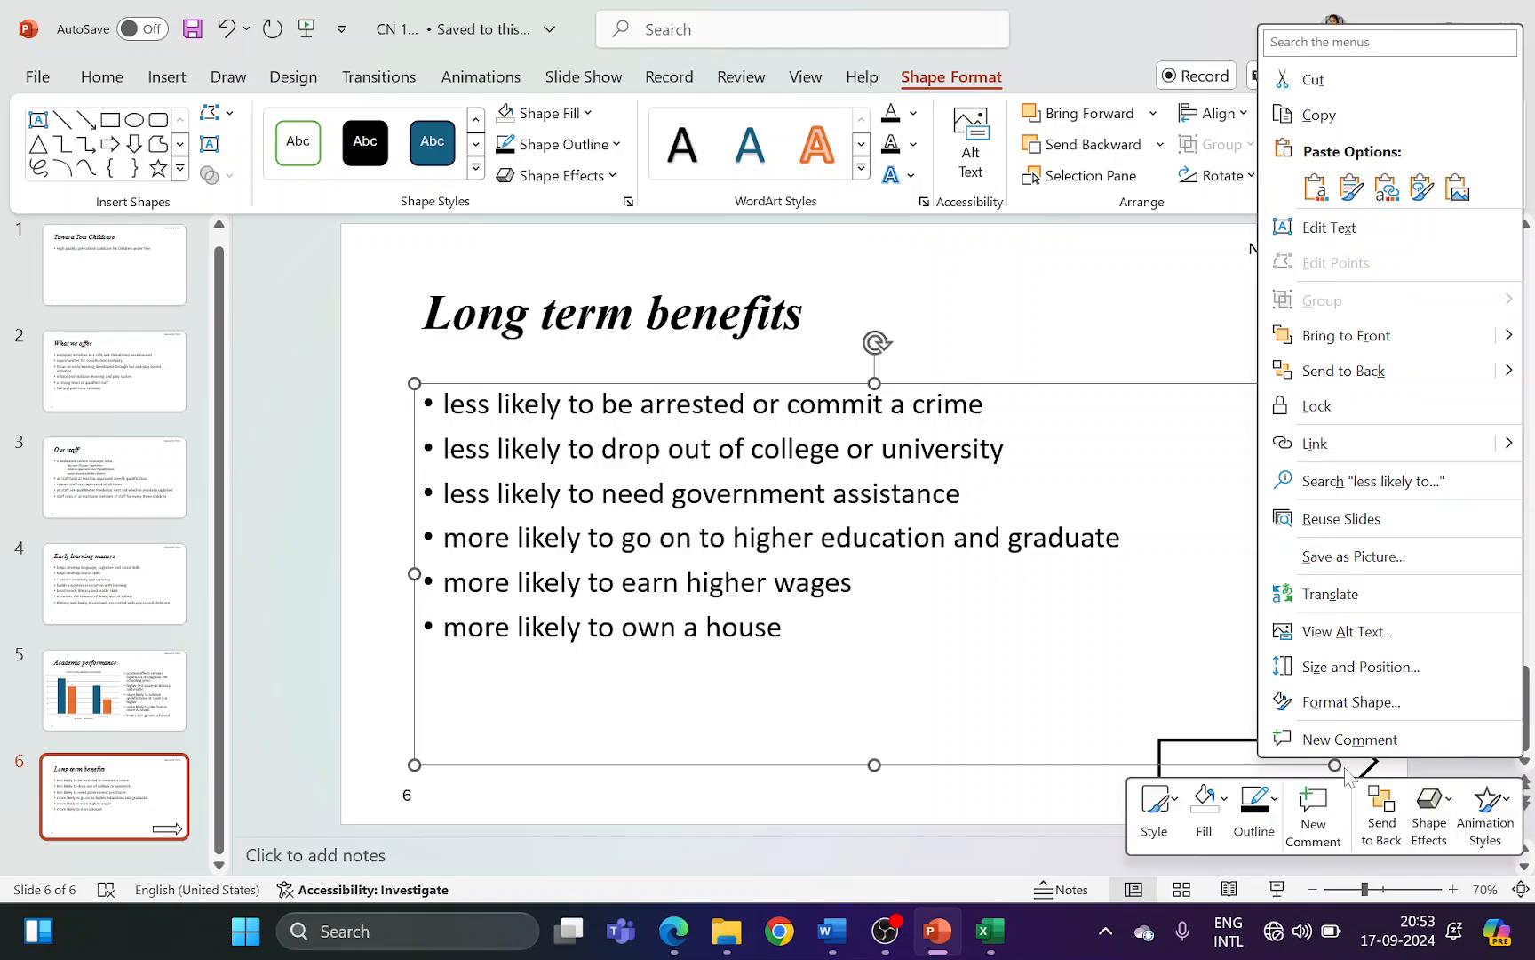
key("Escape")
left_click(1327, 782)
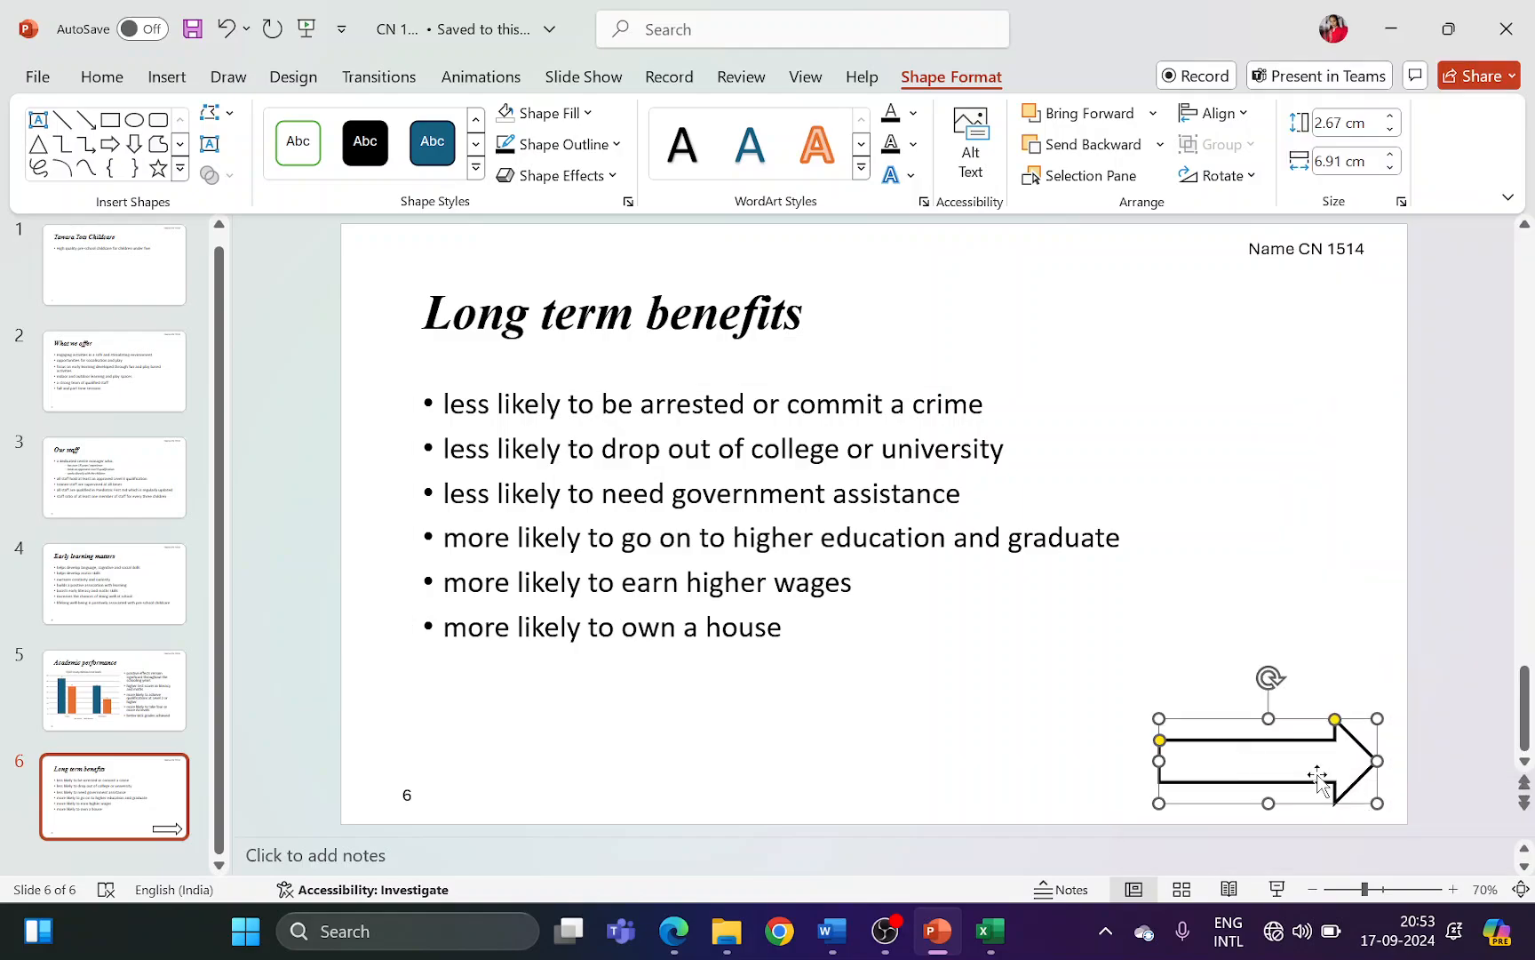
right_click(1316, 773)
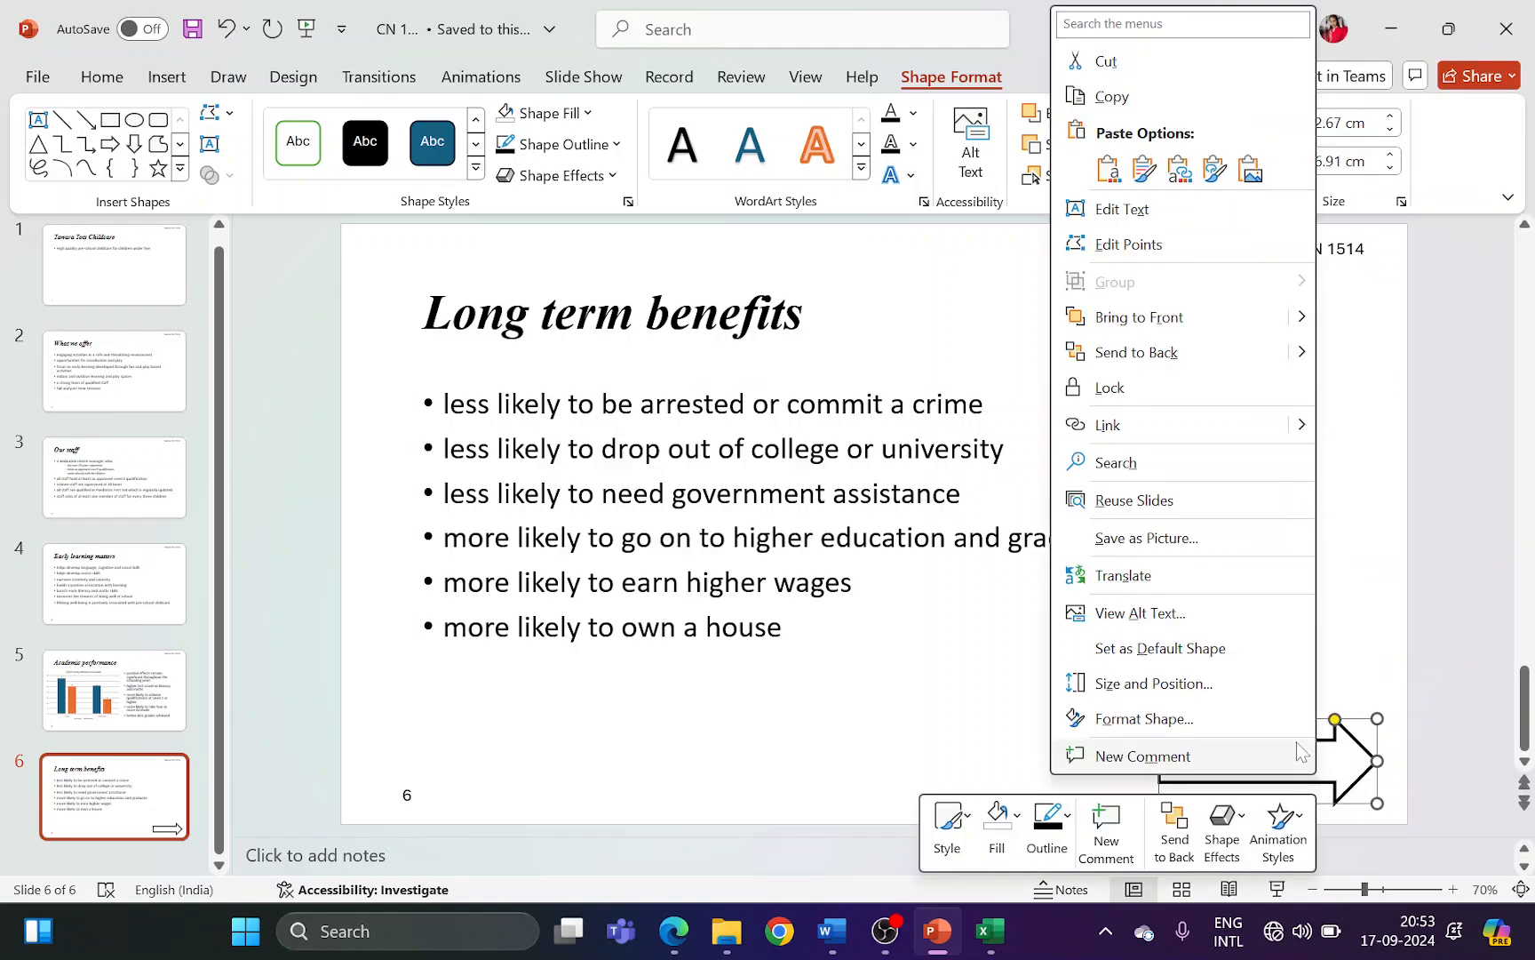
left_click(1128, 424)
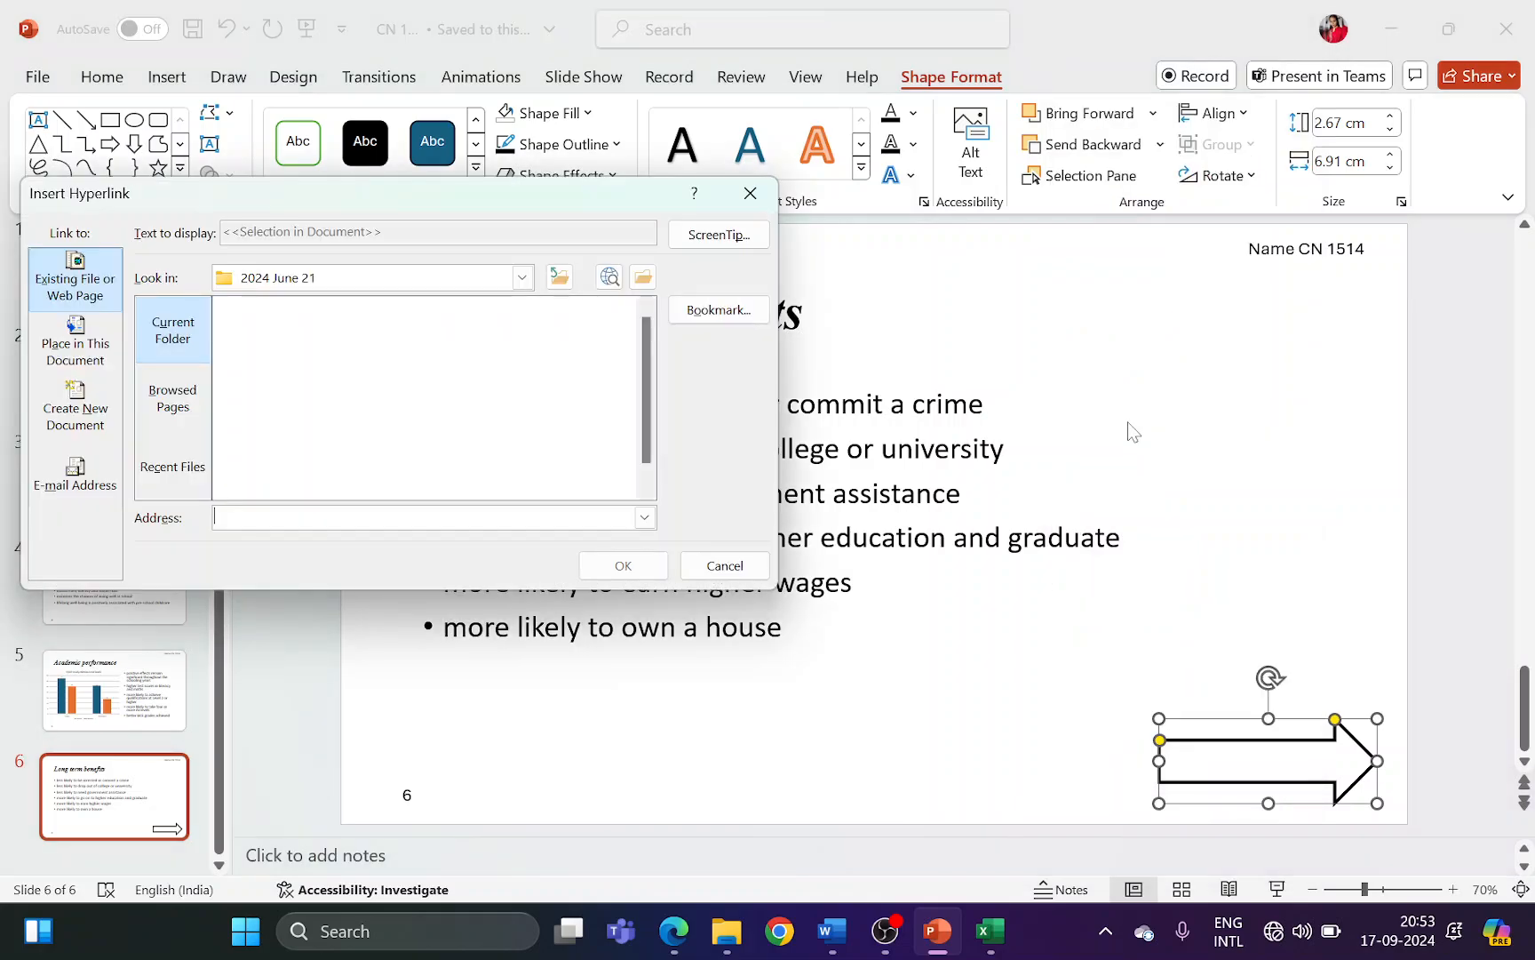
left_click_drag(496, 204, 796, 269)
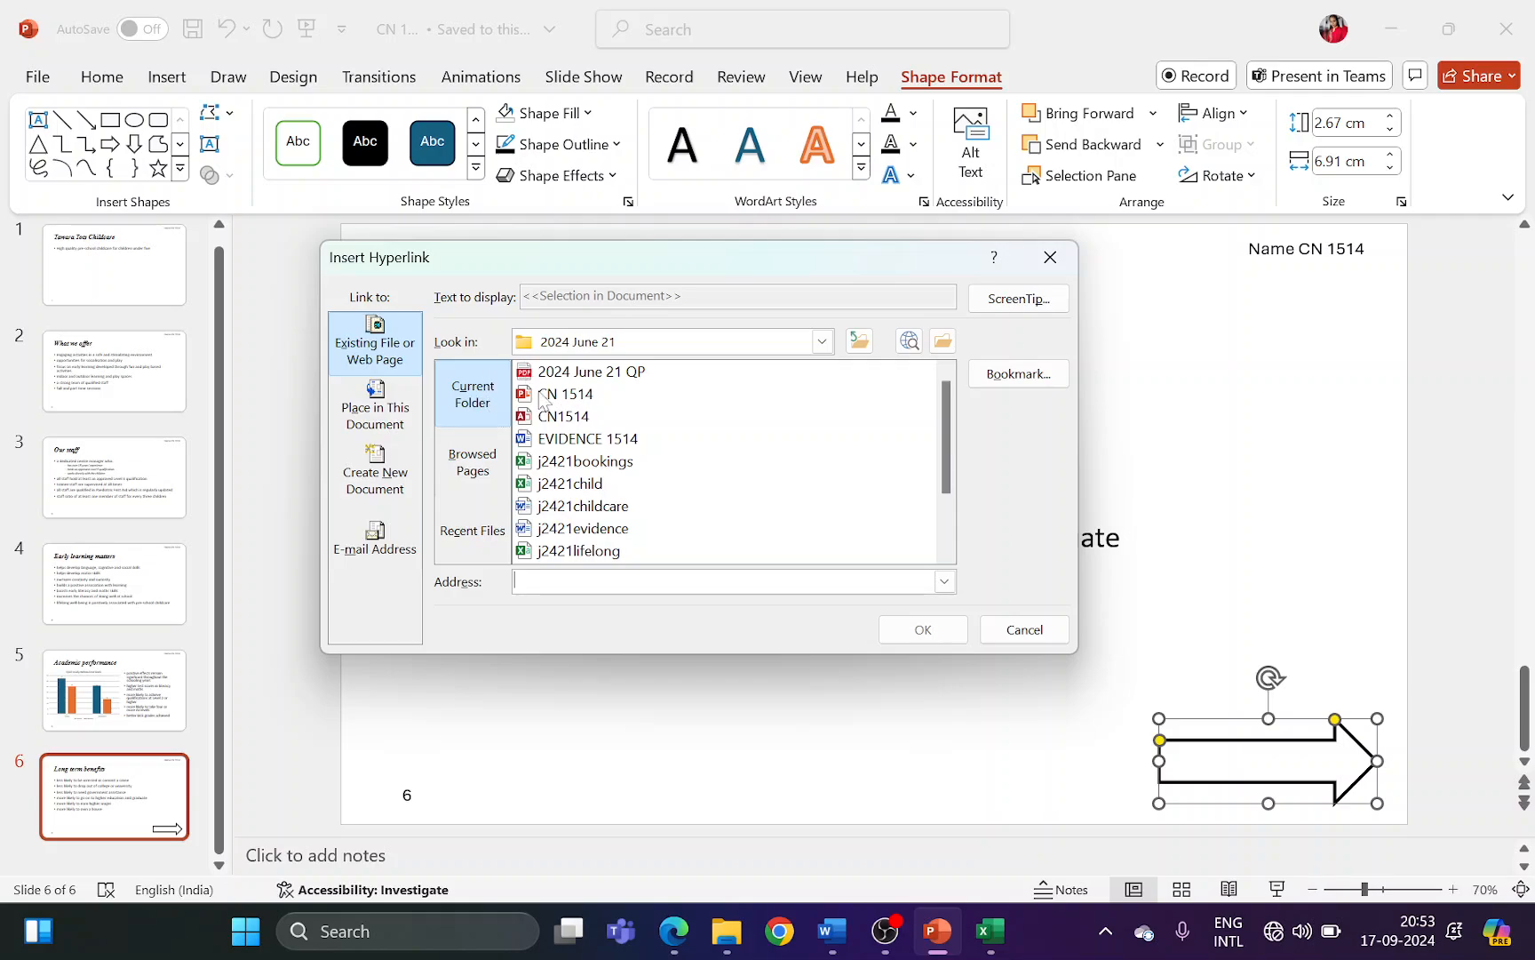
left_click(577, 551)
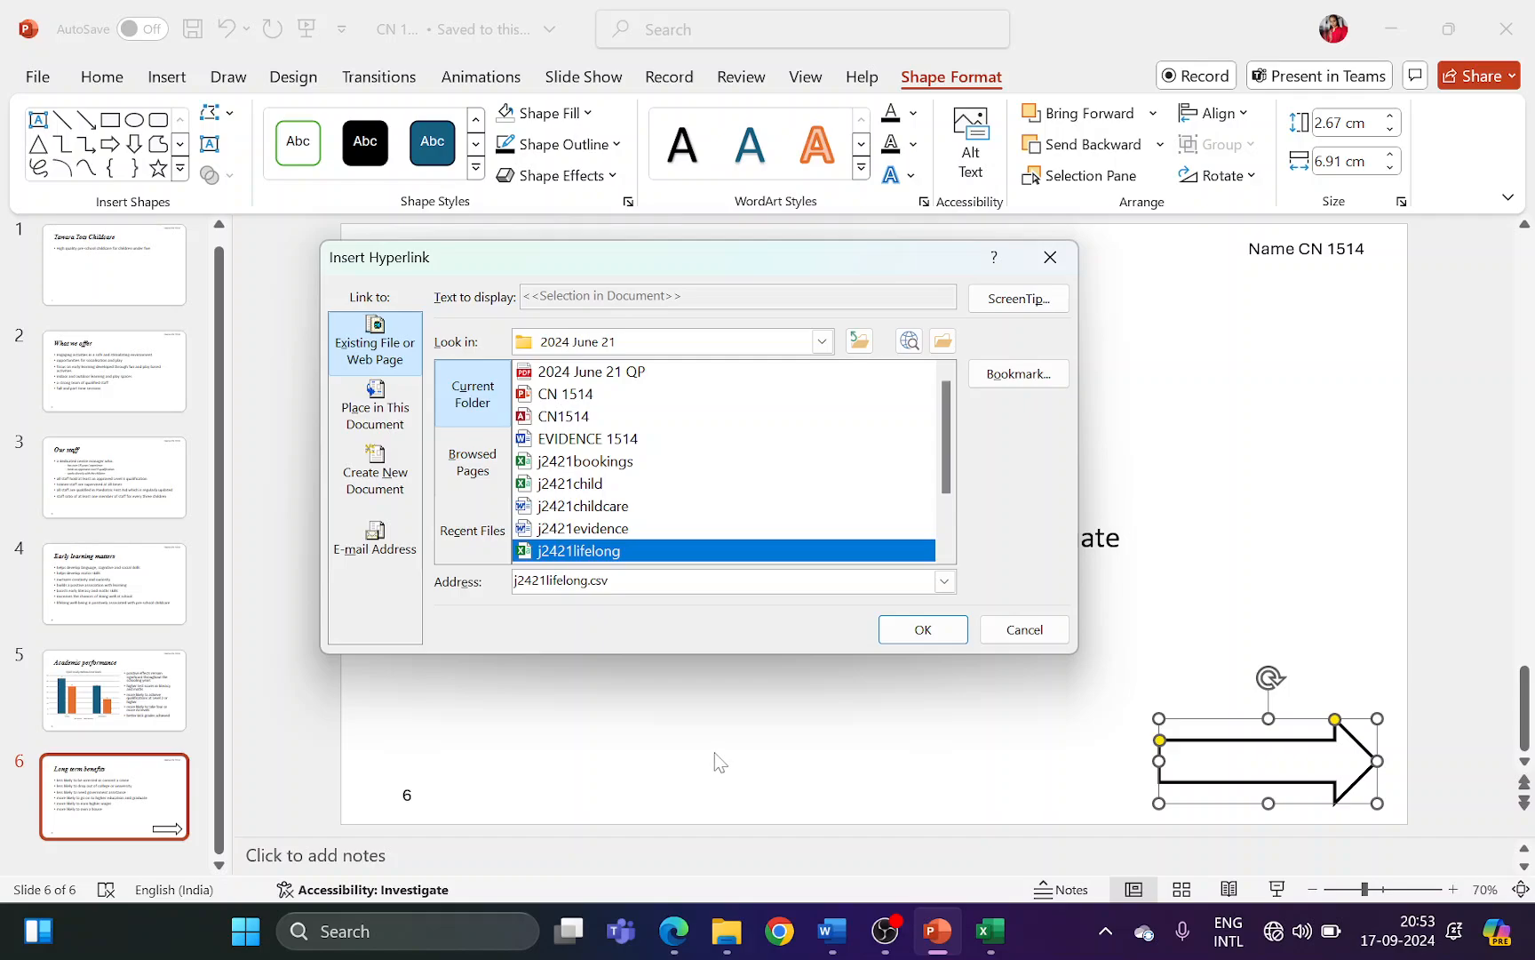
Capture a screenshot of the hyperlink settings together with the arrow, and apply the link to j2421lifelong.csv.
key("super+shift+s")
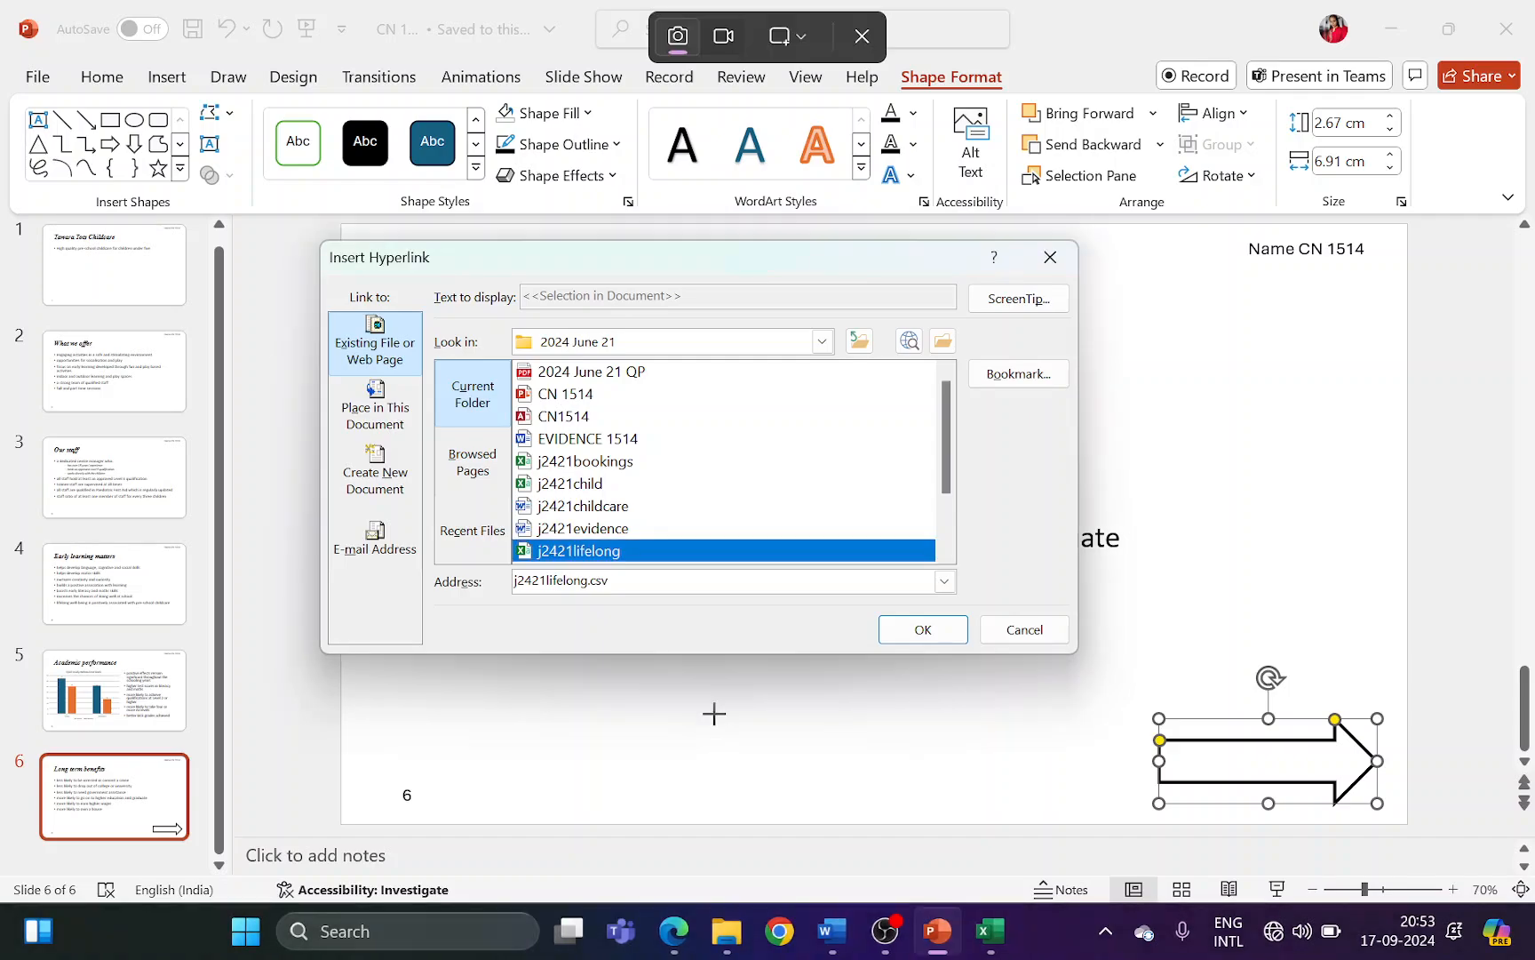
left_click_drag(313, 234, 1395, 811)
left_click(613, 557)
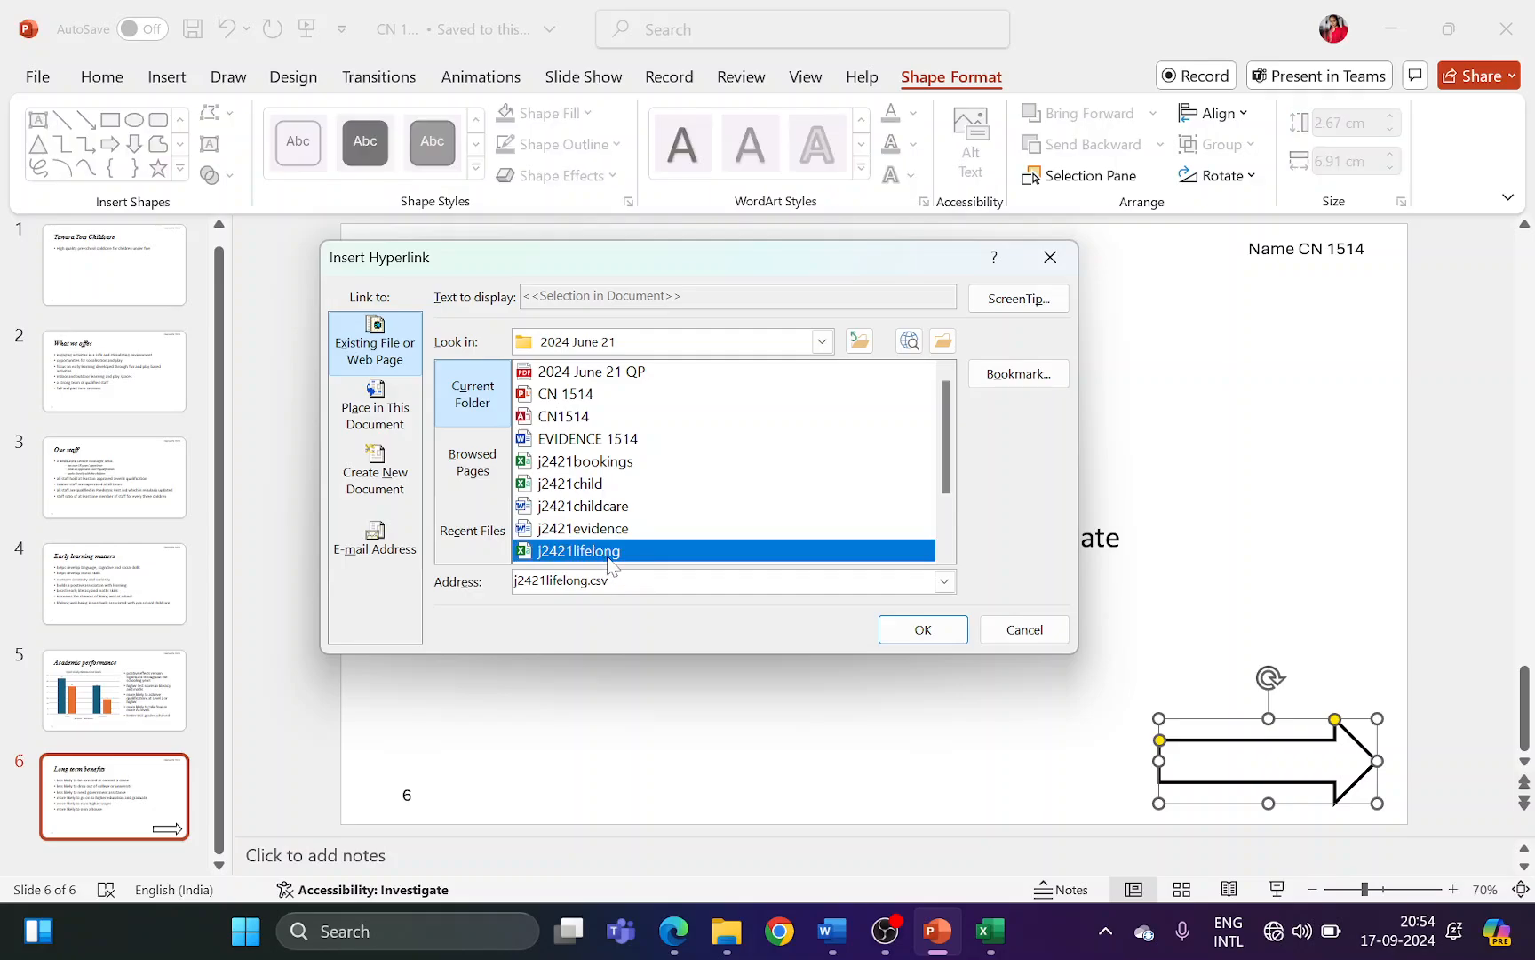
left_click(932, 634)
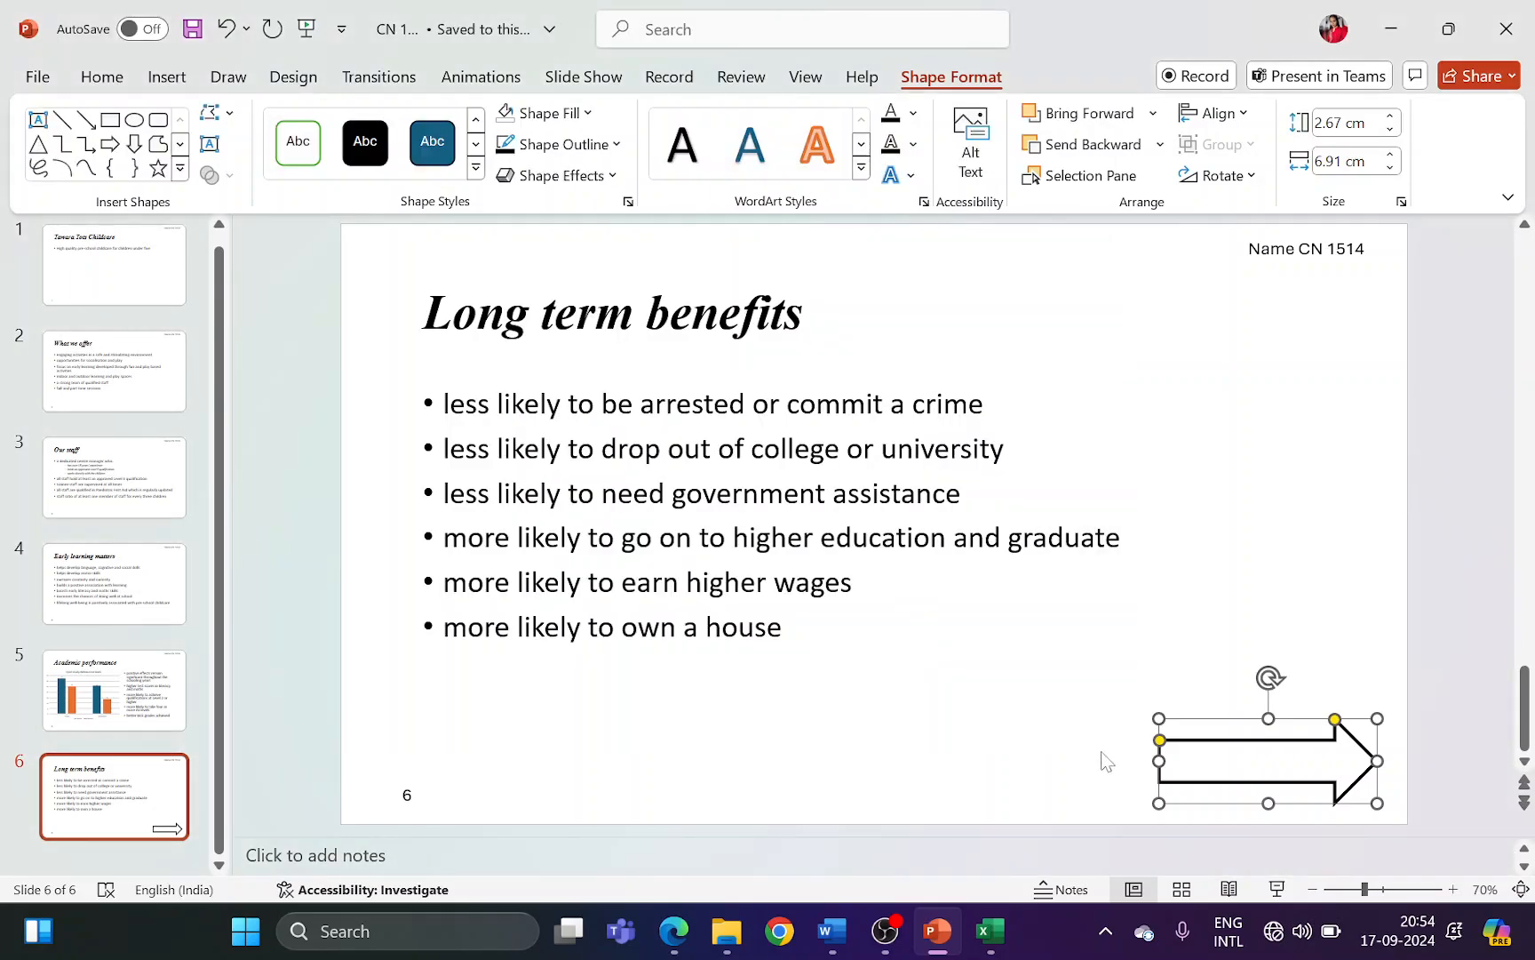
Switch to Word, paste the screenshot under the Step 28 evidence heading in EVIDENCE 1514 and save the document.
left_click(824, 934)
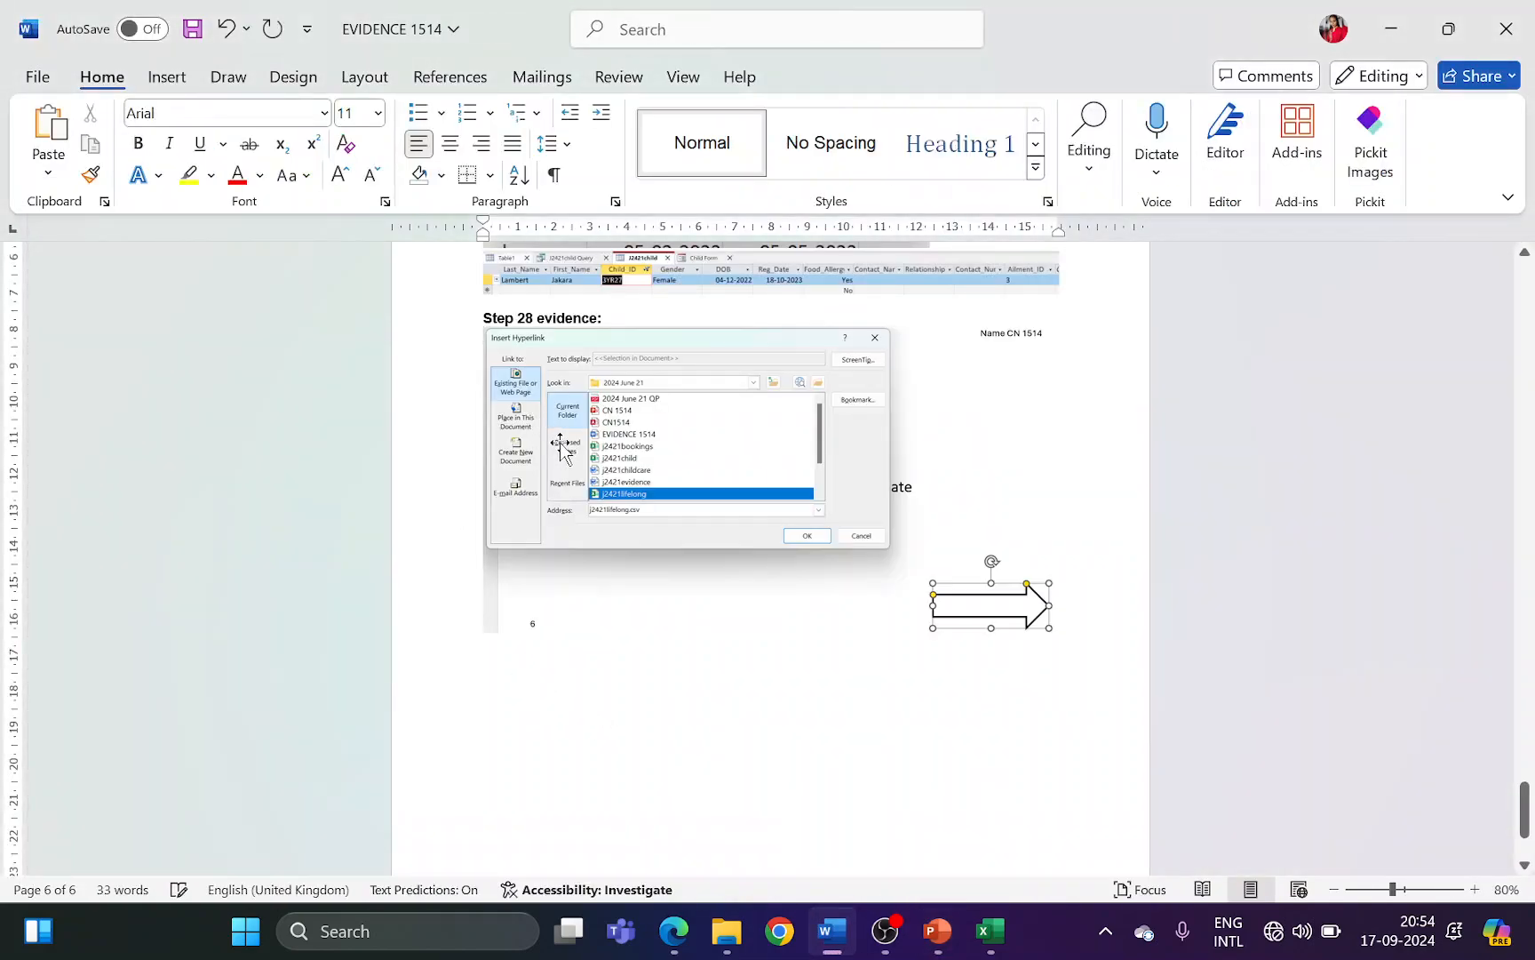
right_click(561, 448)
key("Escape")
key("ctrl+s")
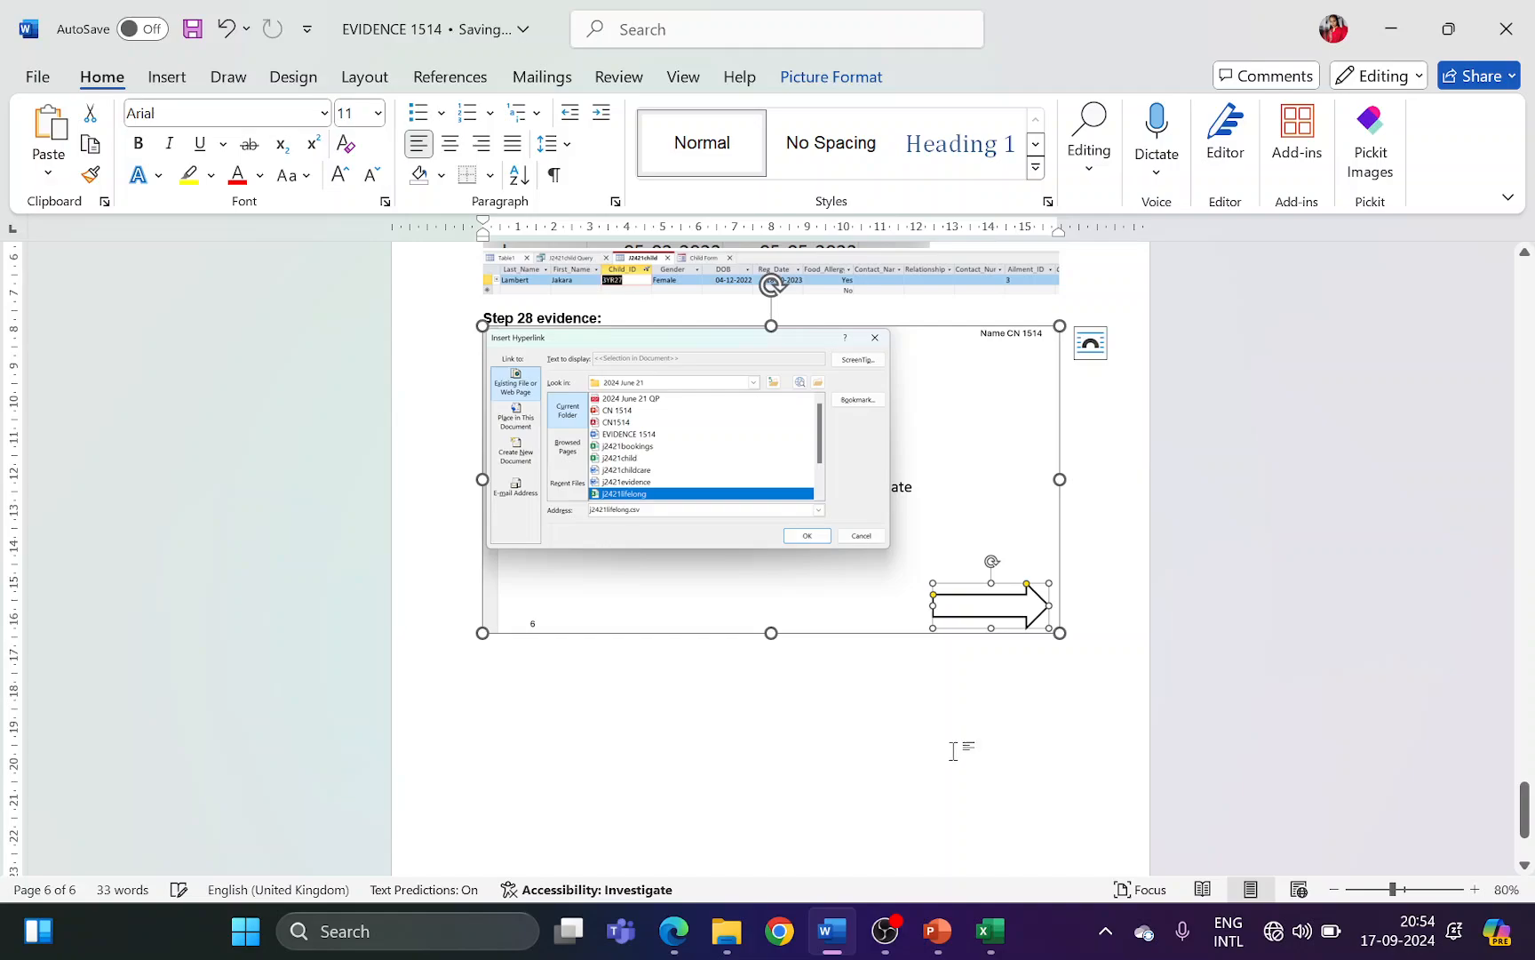
Return to the question paper in Edge and highlight question 28's instruction to enter Lifelong Gains in a black font.
left_click(937, 928)
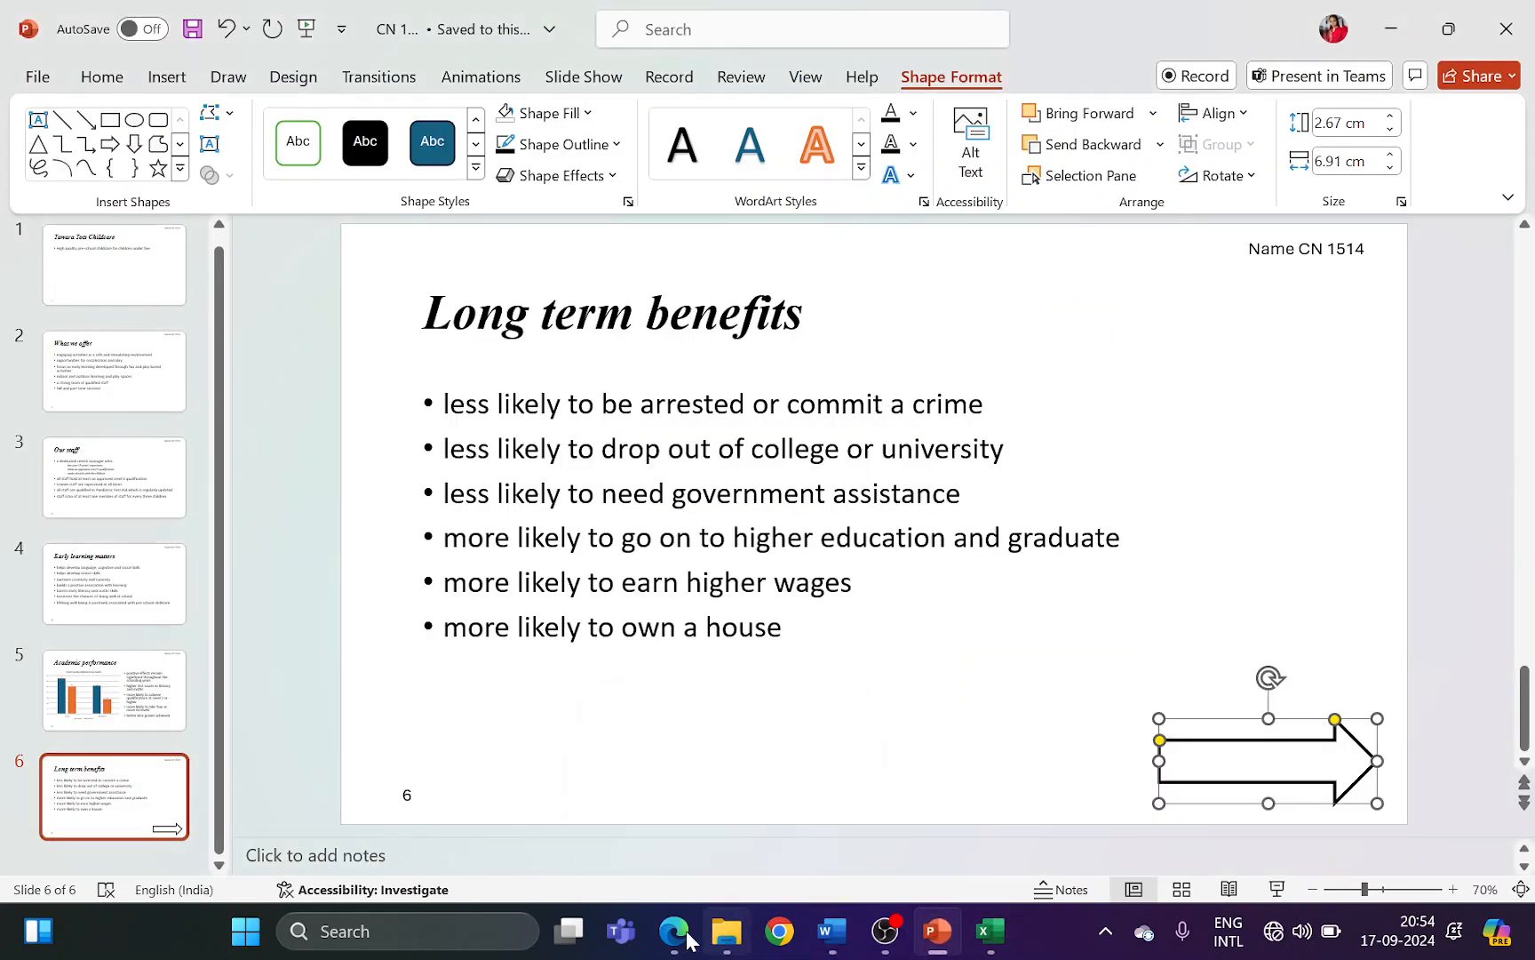
left_click(674, 930)
scroll(522, 506, "down", 2)
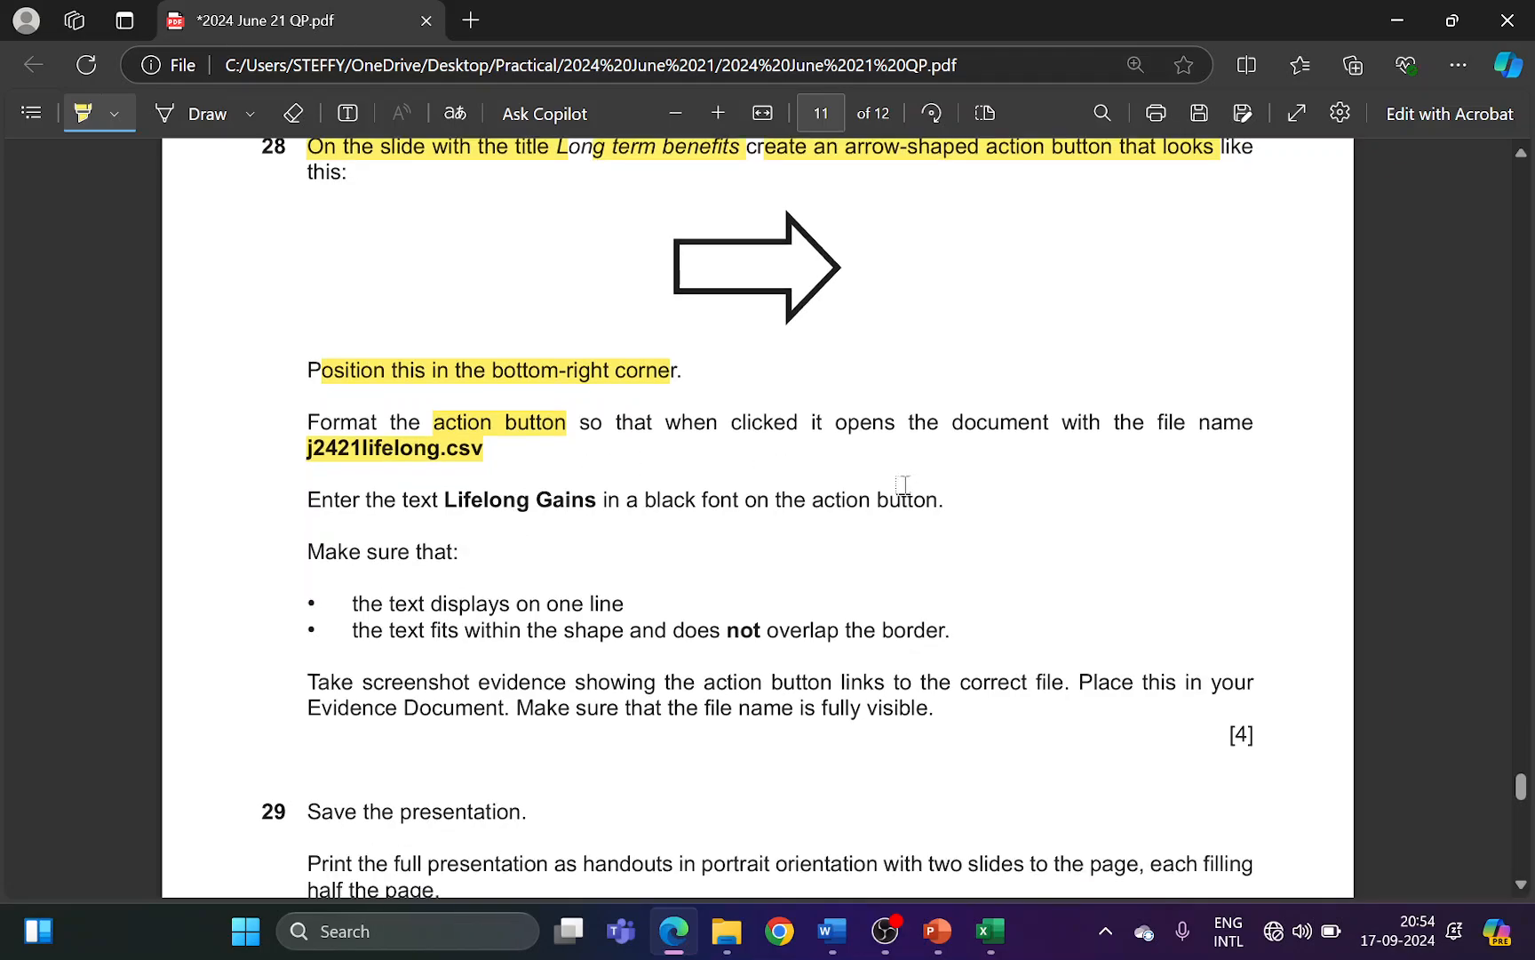
mouse_move(336, 503)
left_mouse_down()
mouse_move(785, 504)
mouse_move(940, 527)
left_mouse_up()
Switch to PowerPoint and enter the text Lifelong Gains on the arrow button of the Long term benefits slide.
key("alt+Tab")
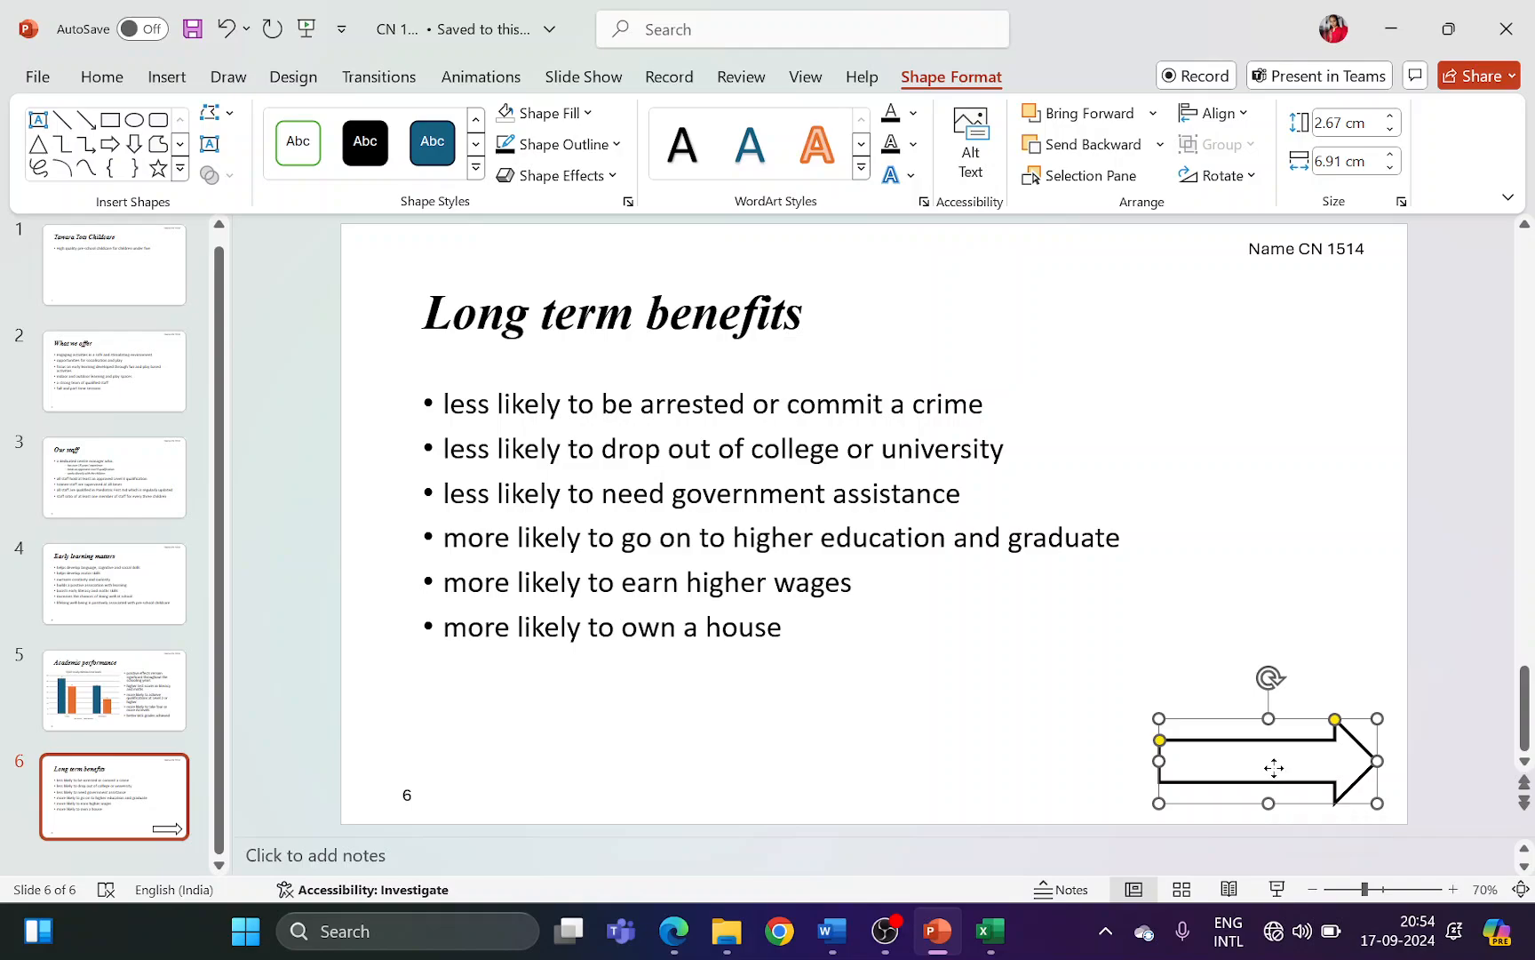
right_click(1276, 773)
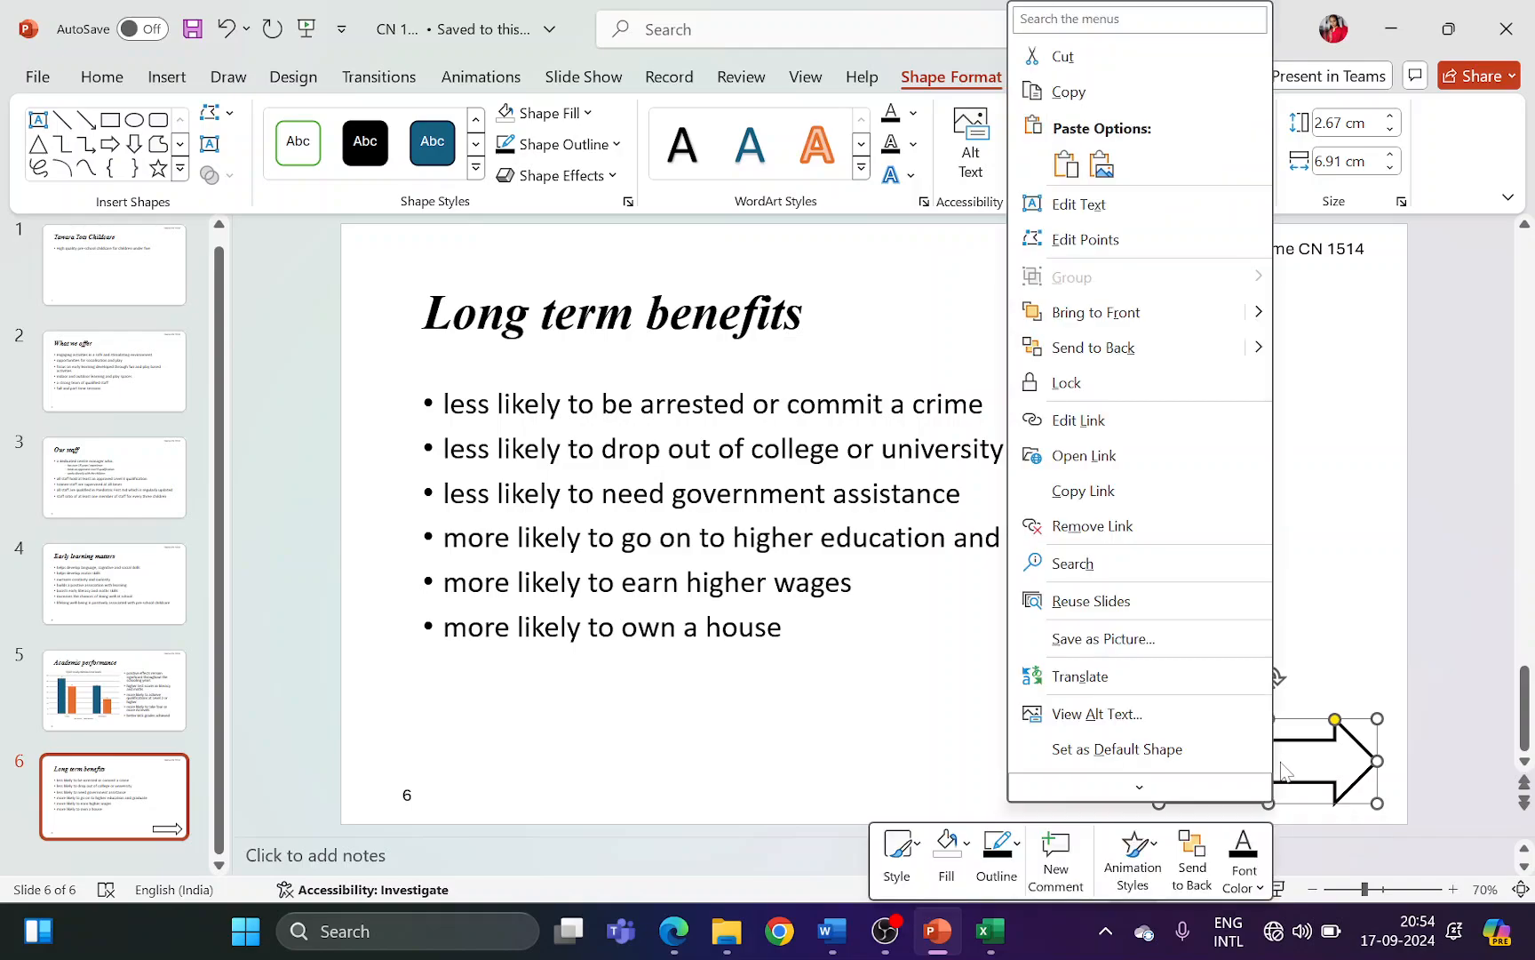
left_click(1071, 203)
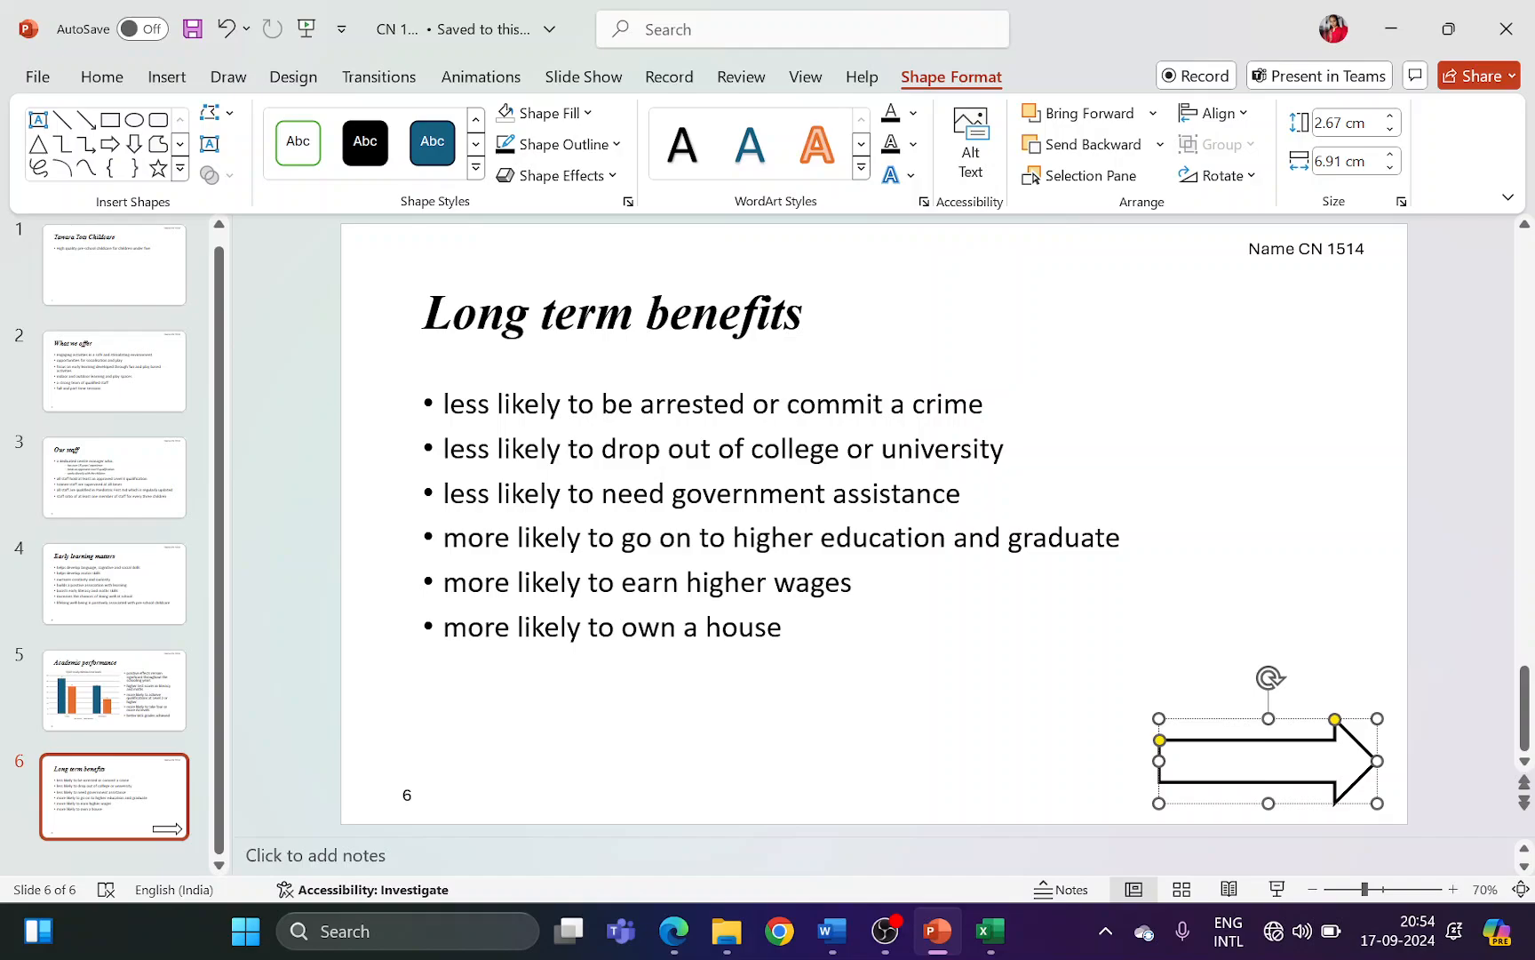
type("Next")
Set the font colour of the arrow button's whole text to black.
key("ctrl+a")
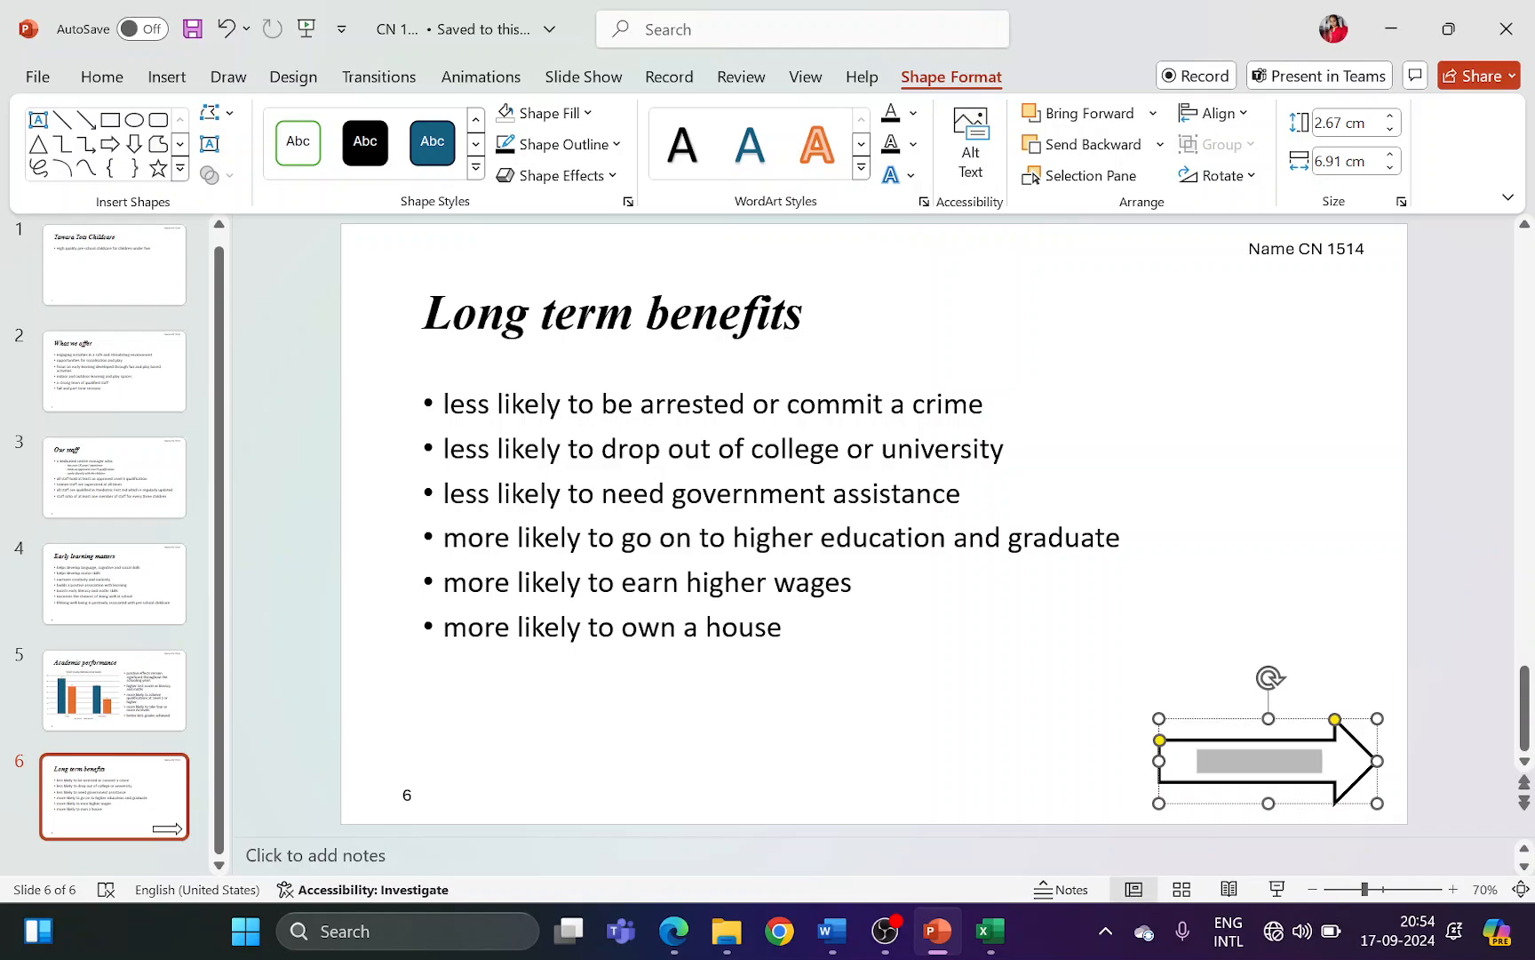
left_click(102, 77)
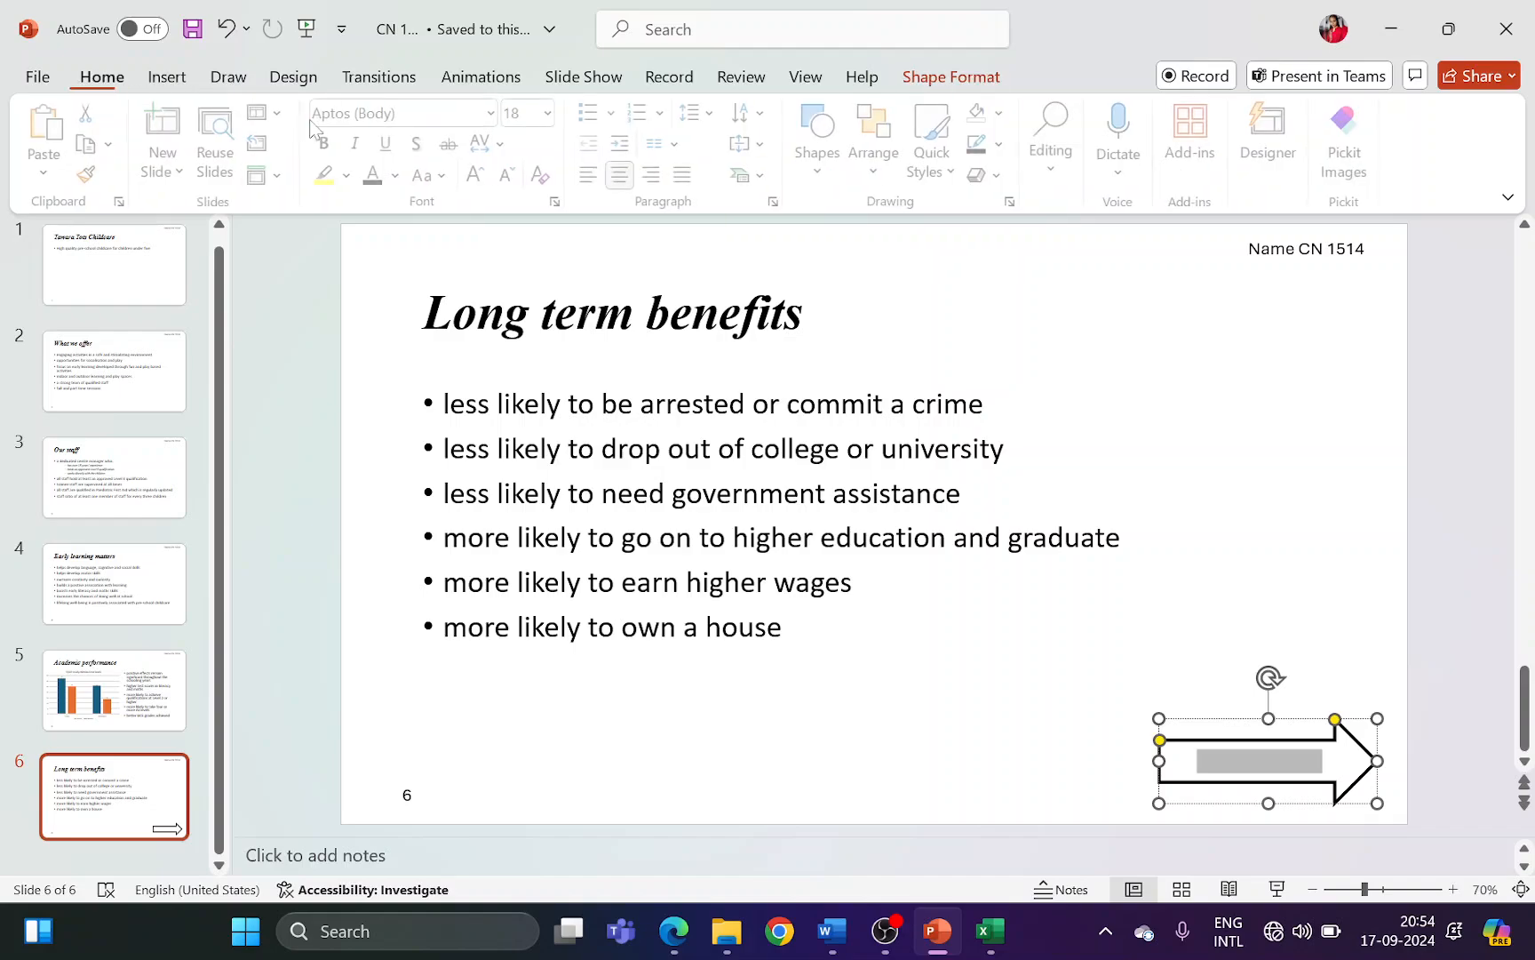
left_click(400, 175)
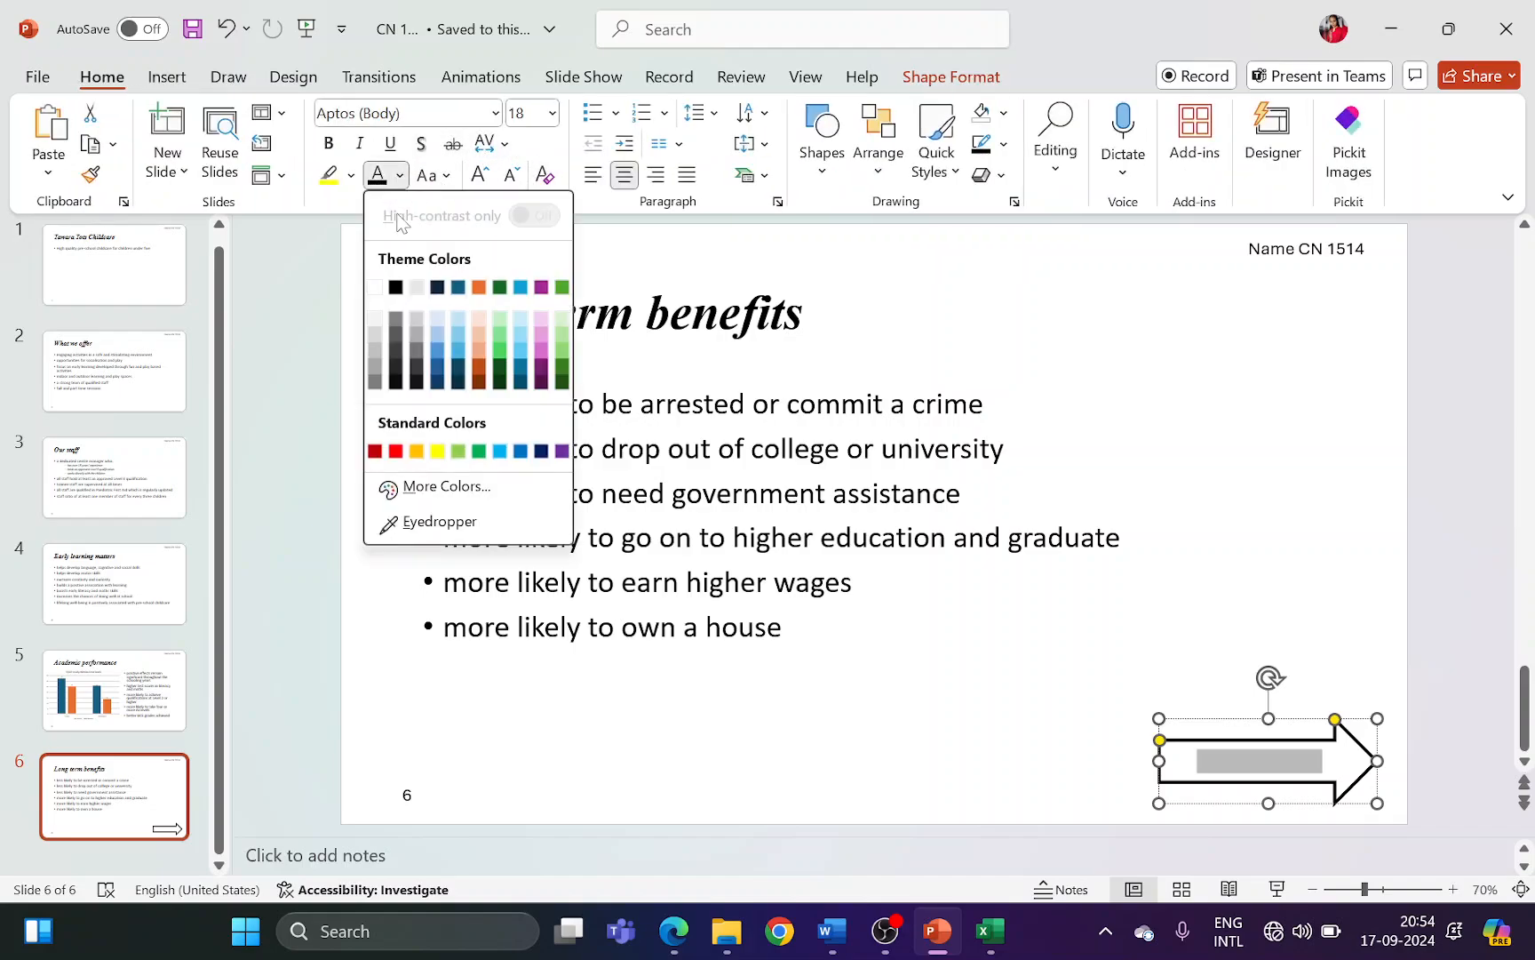
left_click(392, 288)
key("alt+Tab")
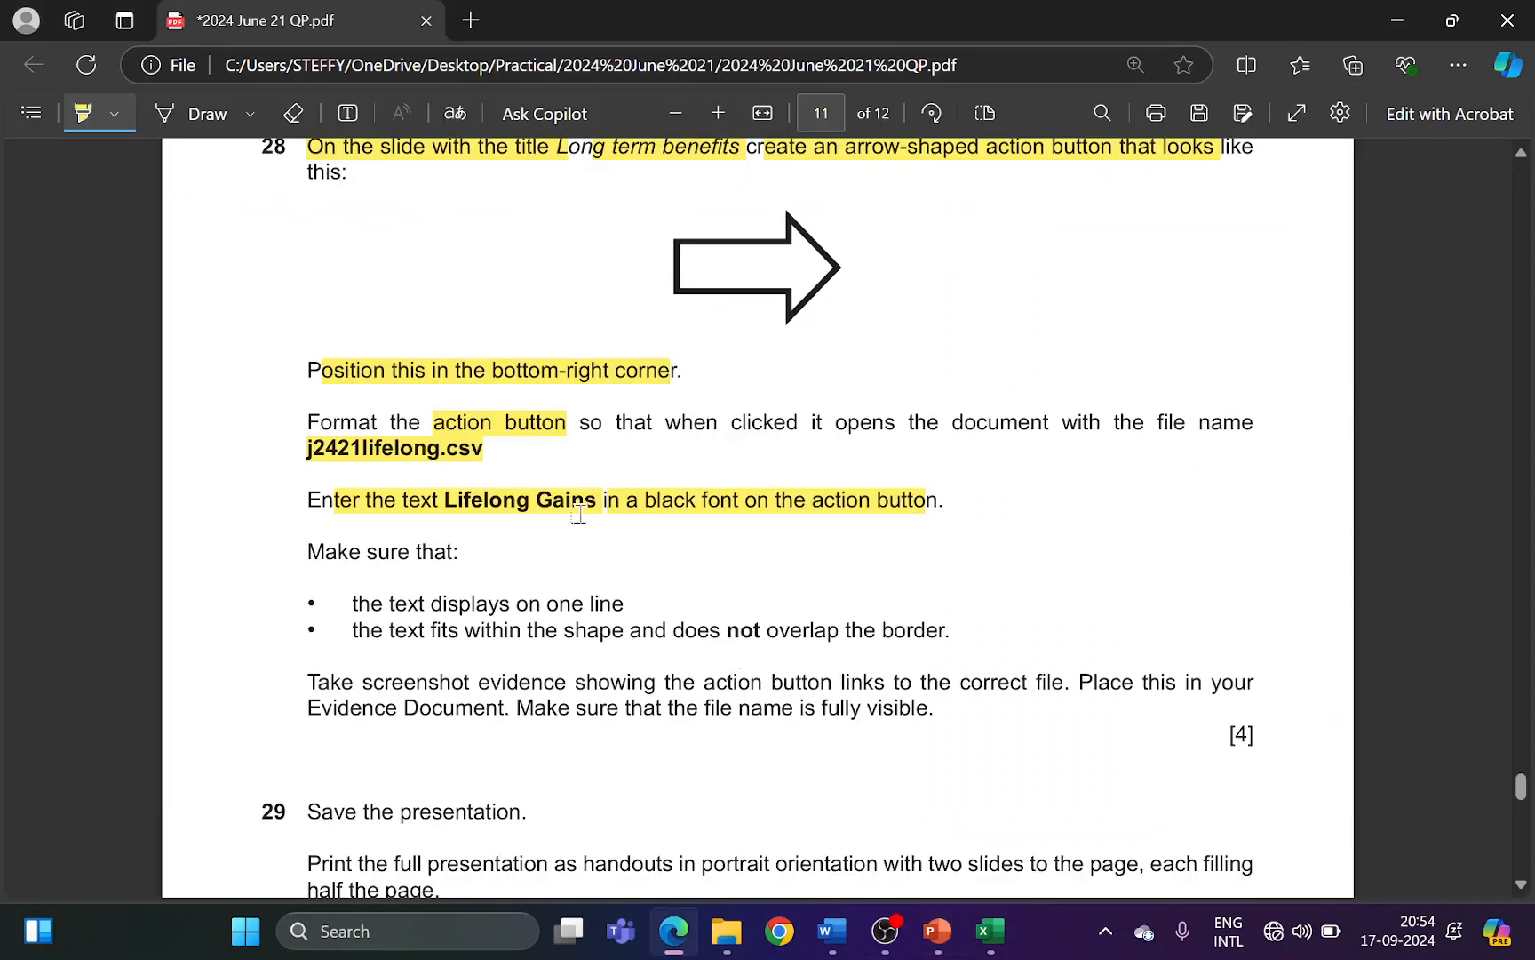
key("alt+Tab")
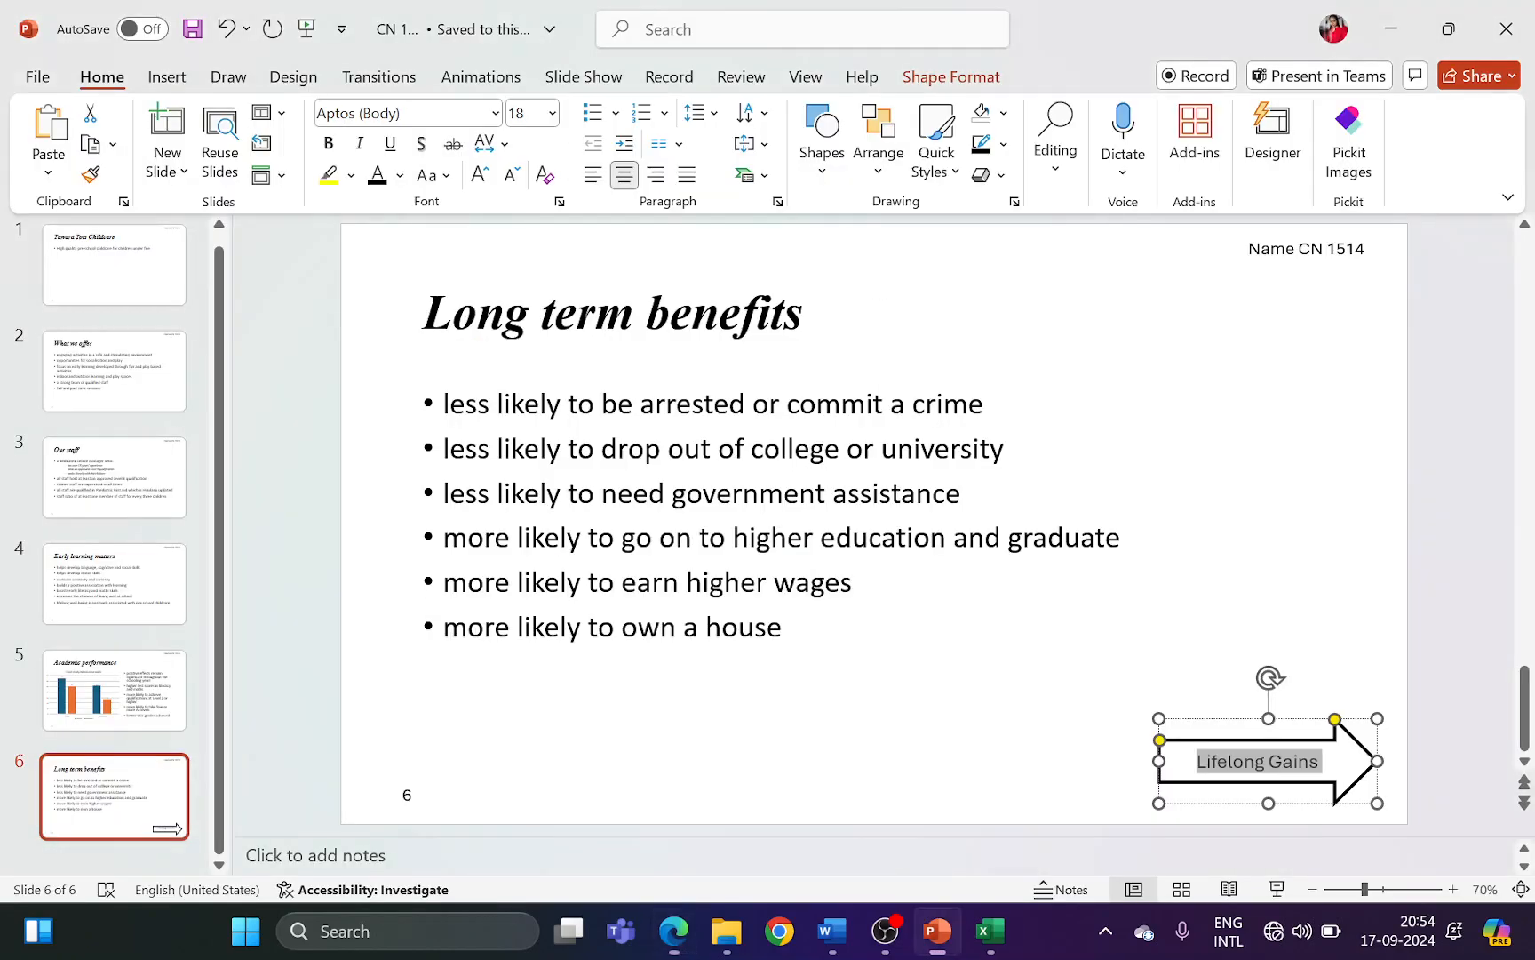
mouse_move(1262, 767)
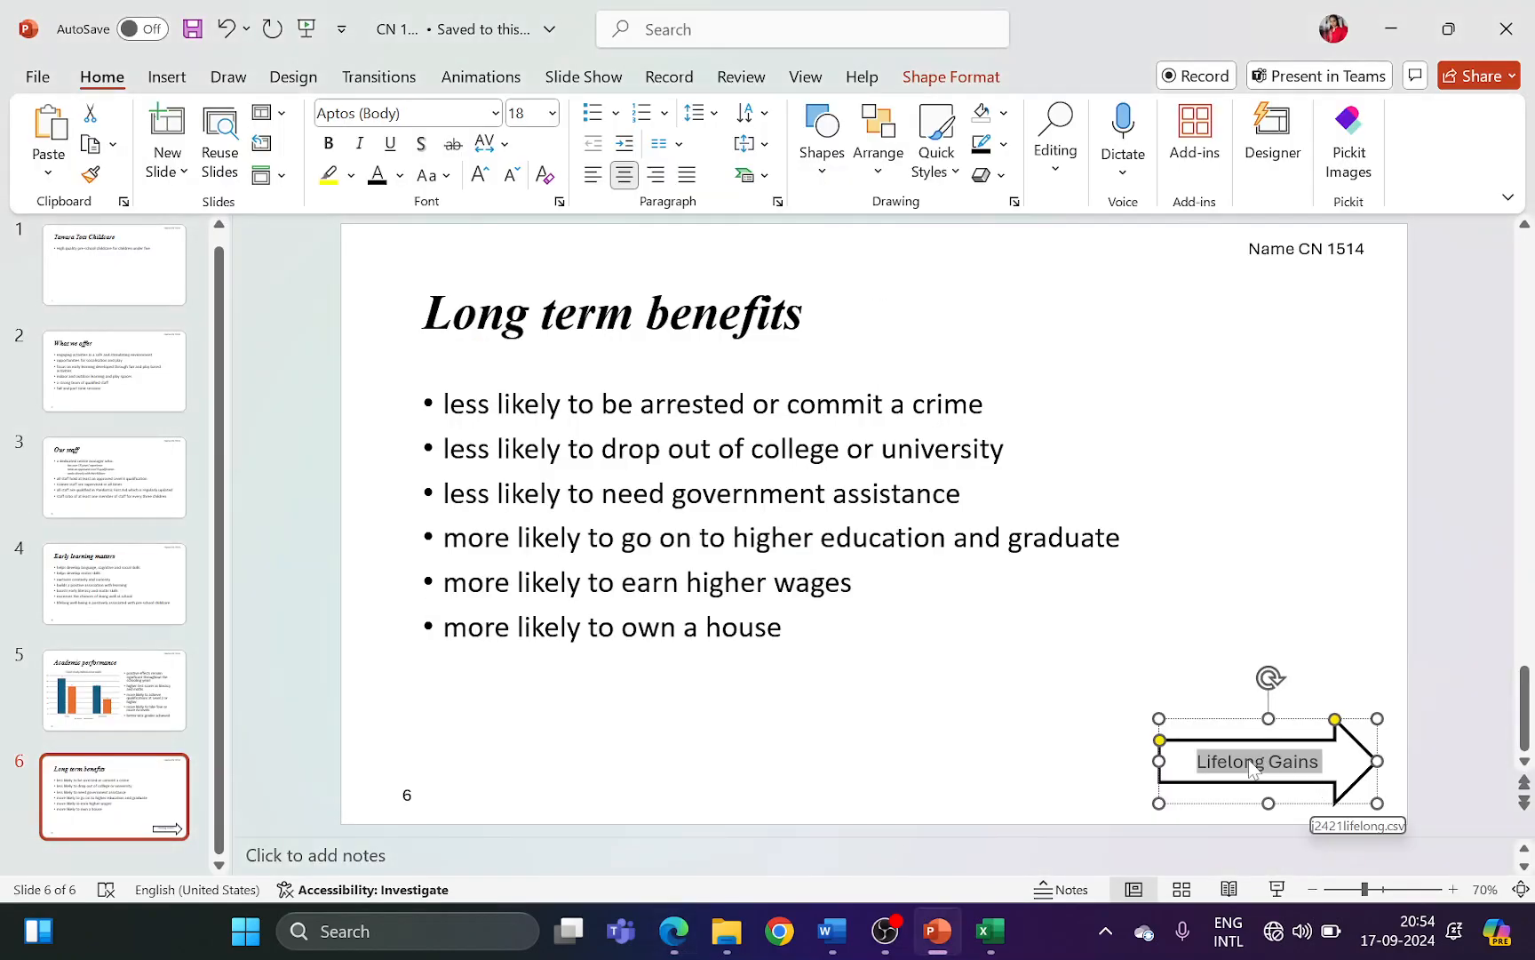
left_click(1004, 449)
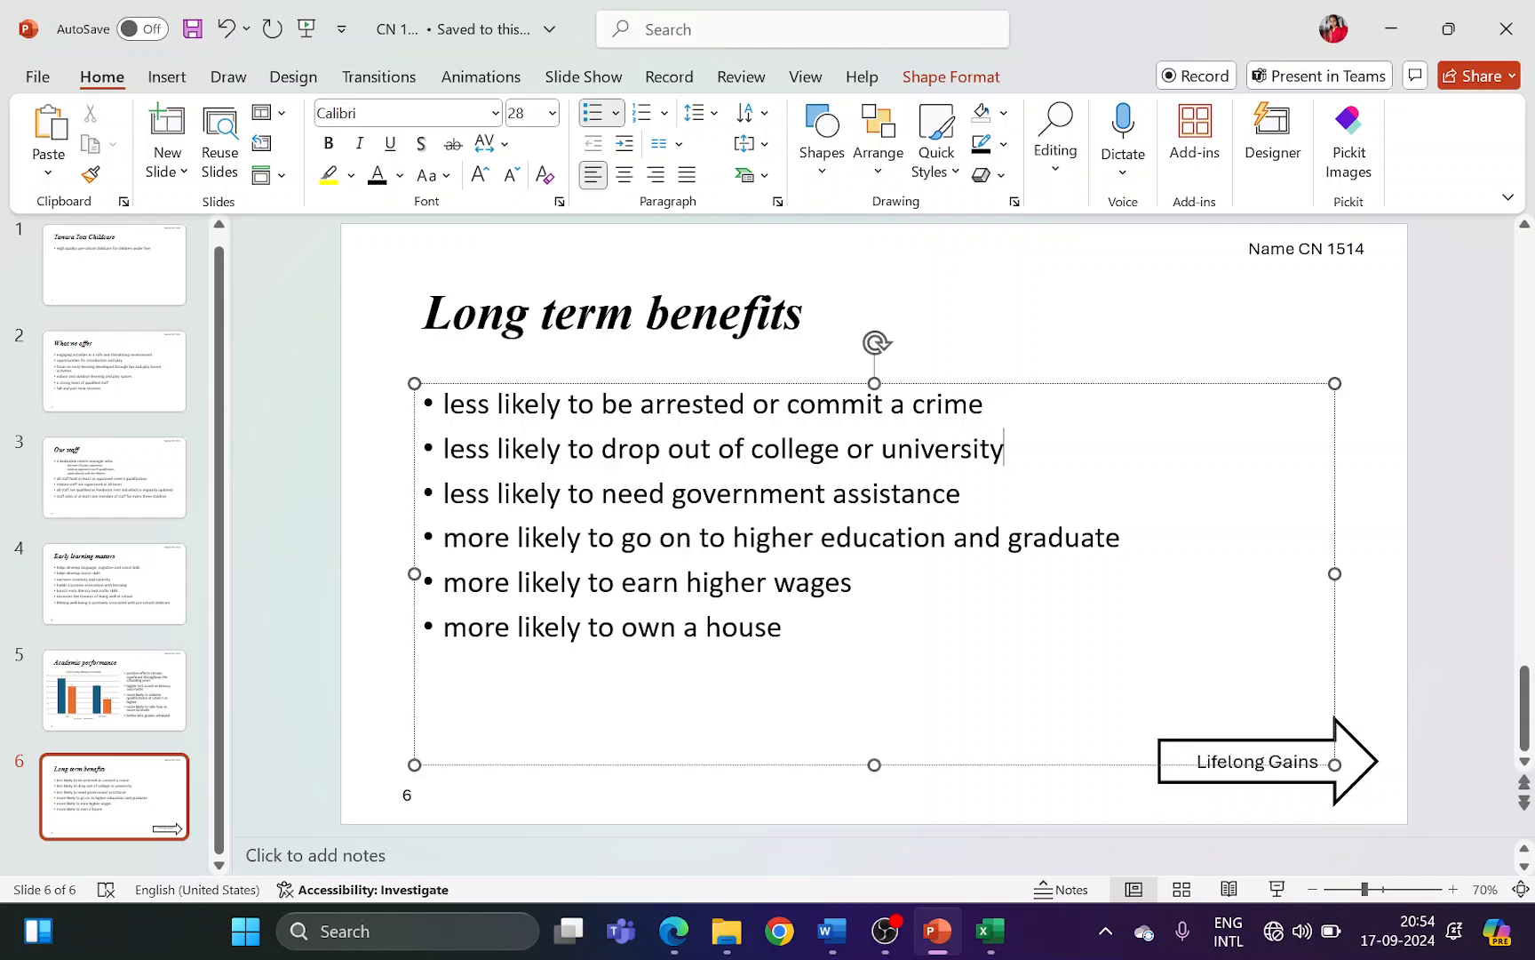
left_click(1352, 757)
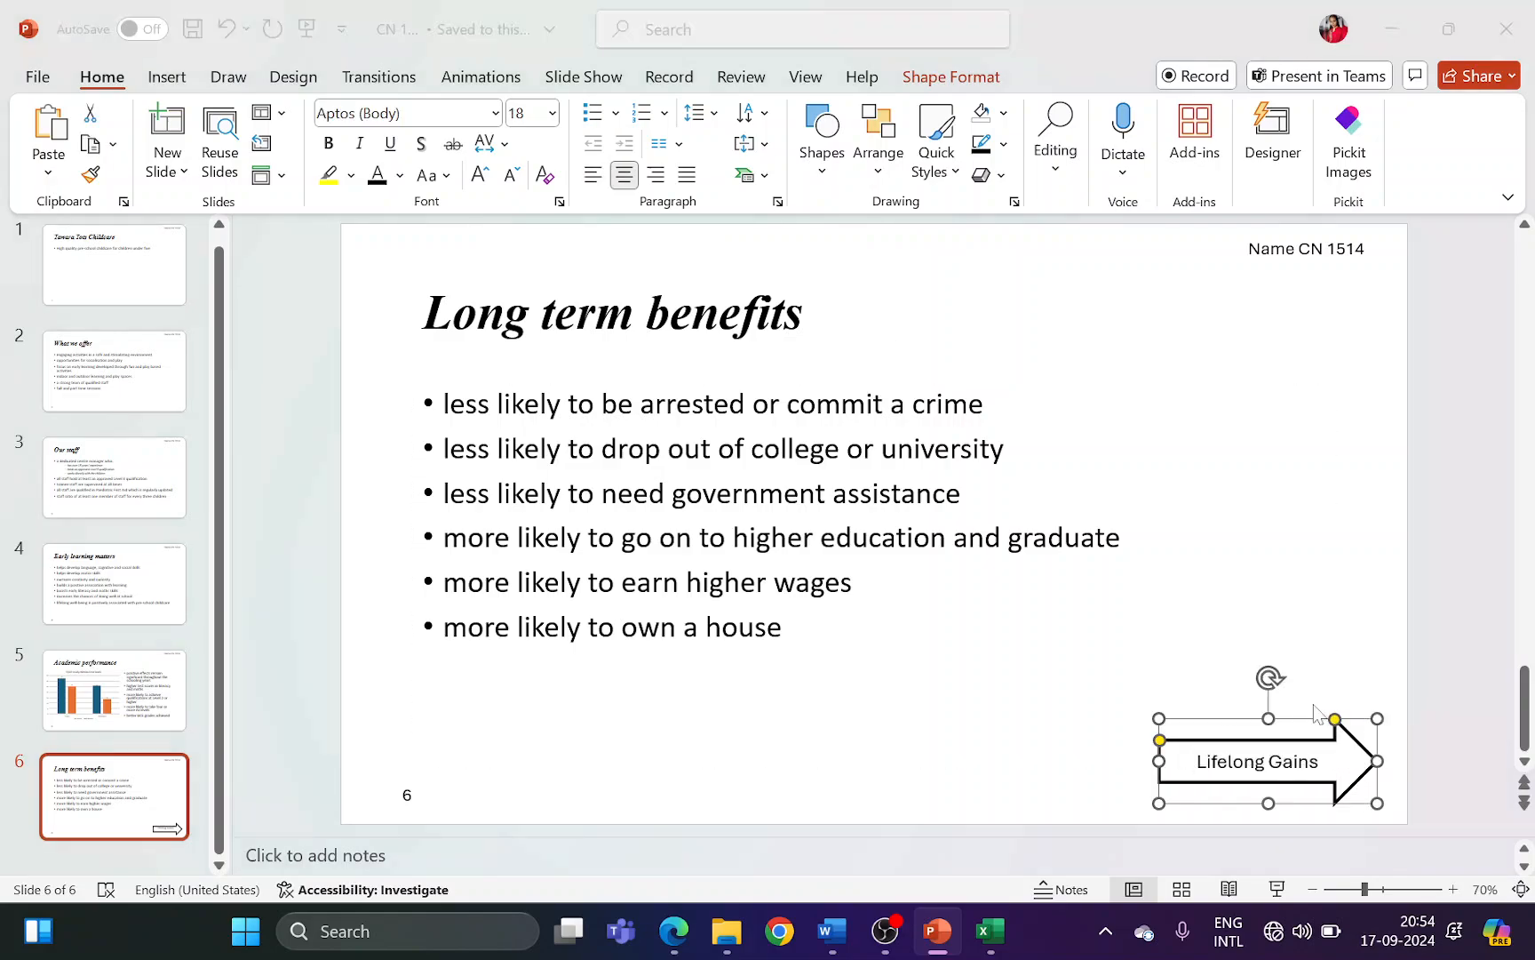
In the question paper in Edge, highlight question 28's instructions on one-line text, fitting within the shape, and screenshot evidence of the link.
key("alt+Tab")
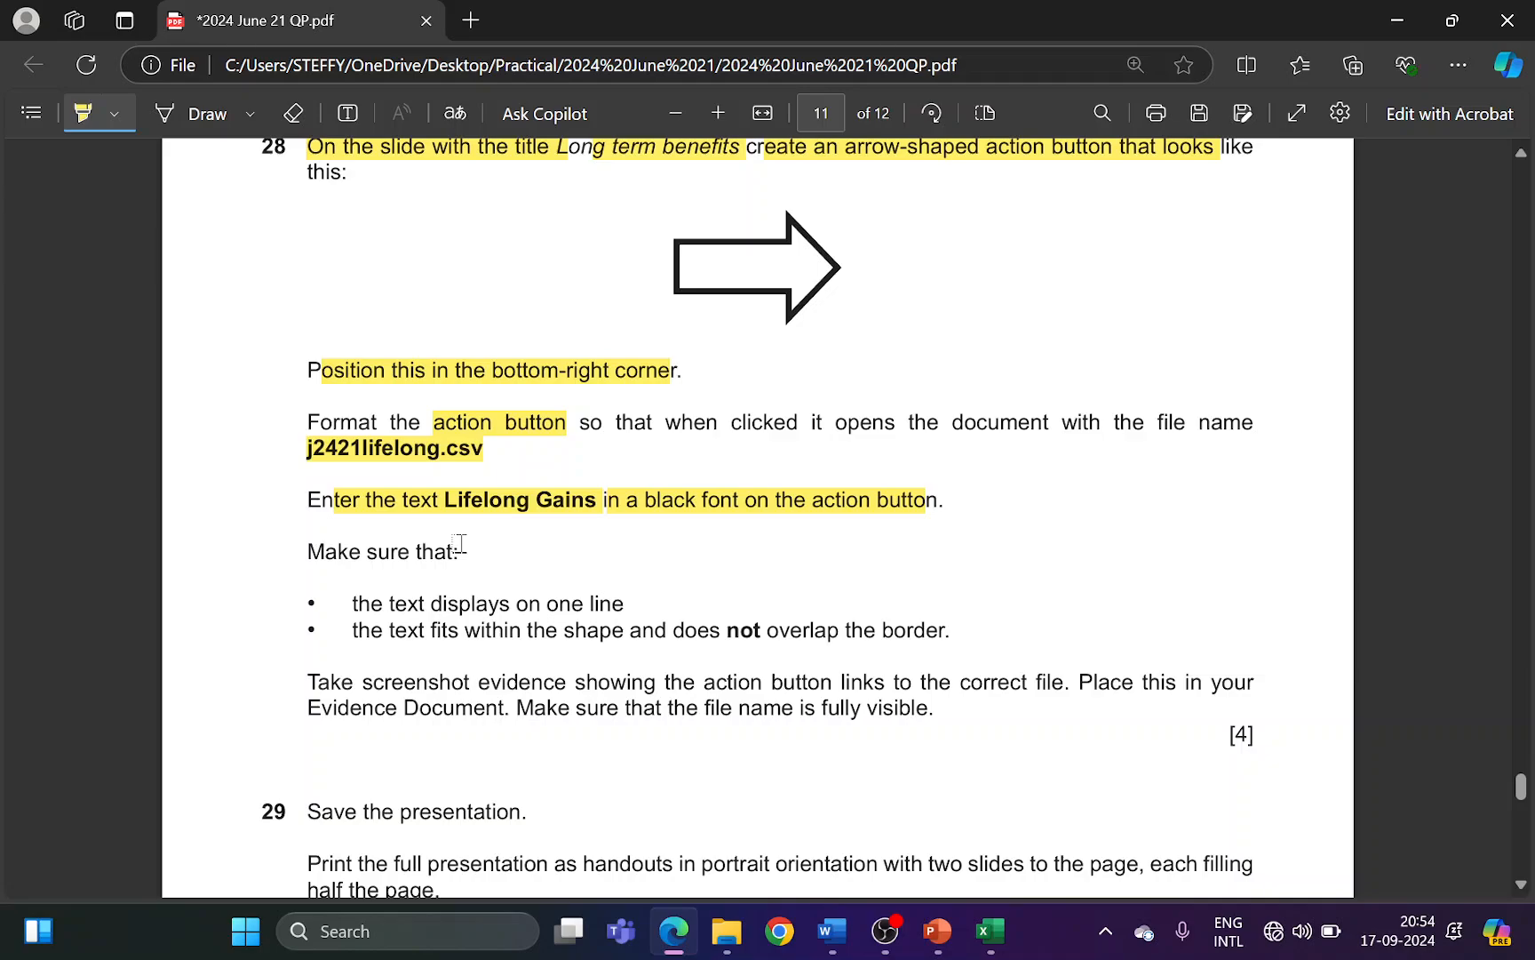
scroll(459, 544, "down", 2)
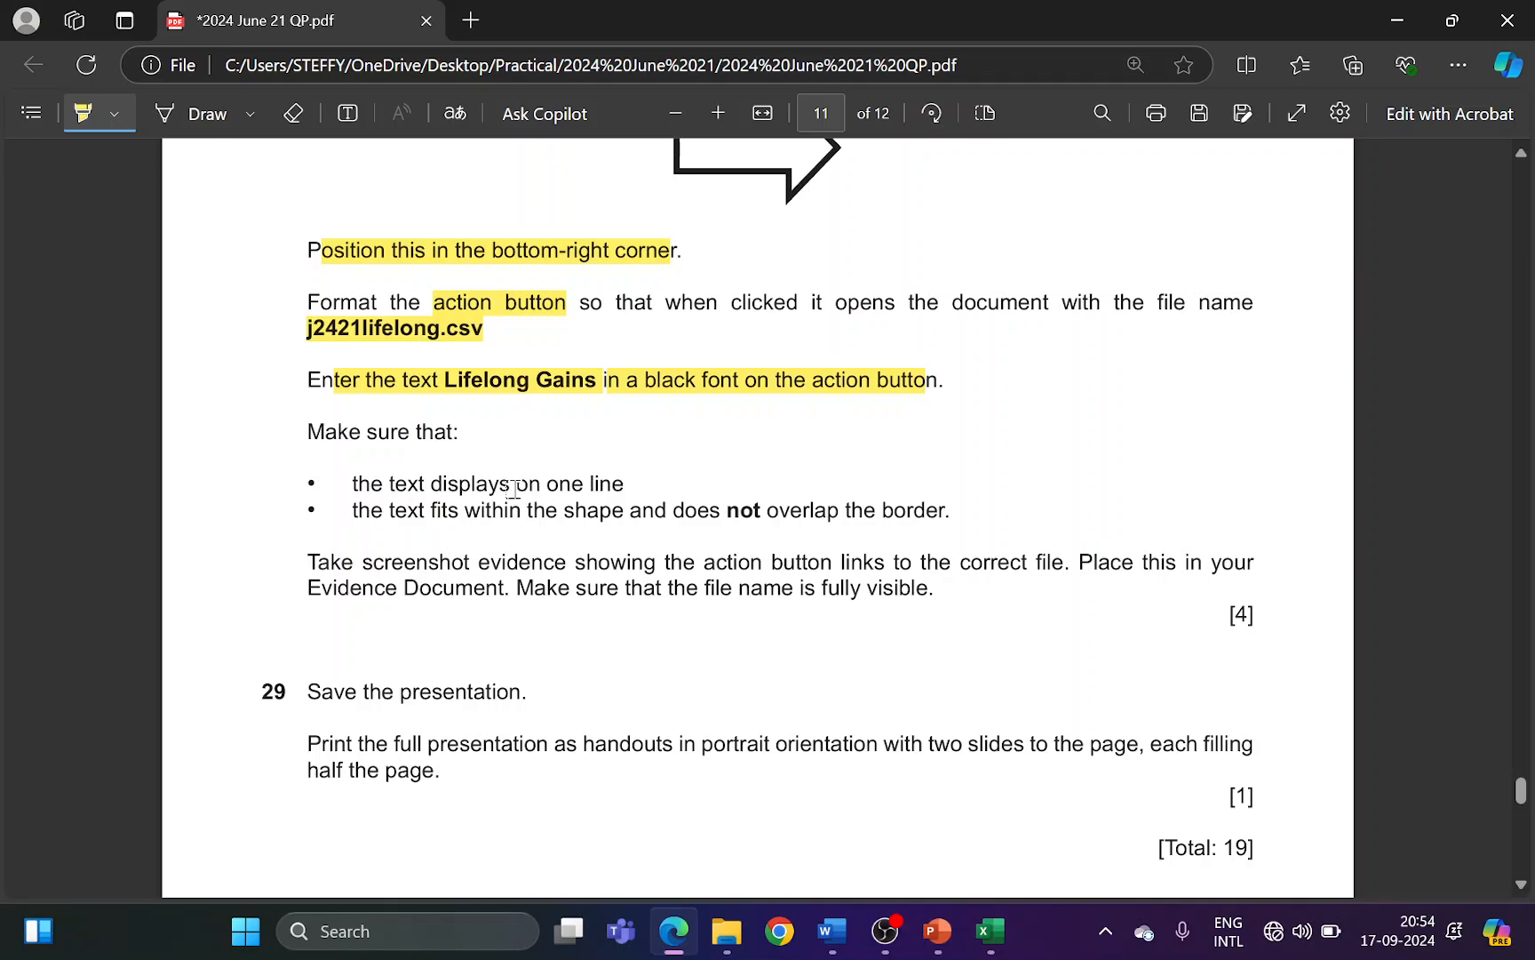
left_click_drag(510, 484, 623, 484)
left_click_drag(388, 511, 928, 513)
key("alt+Tab")
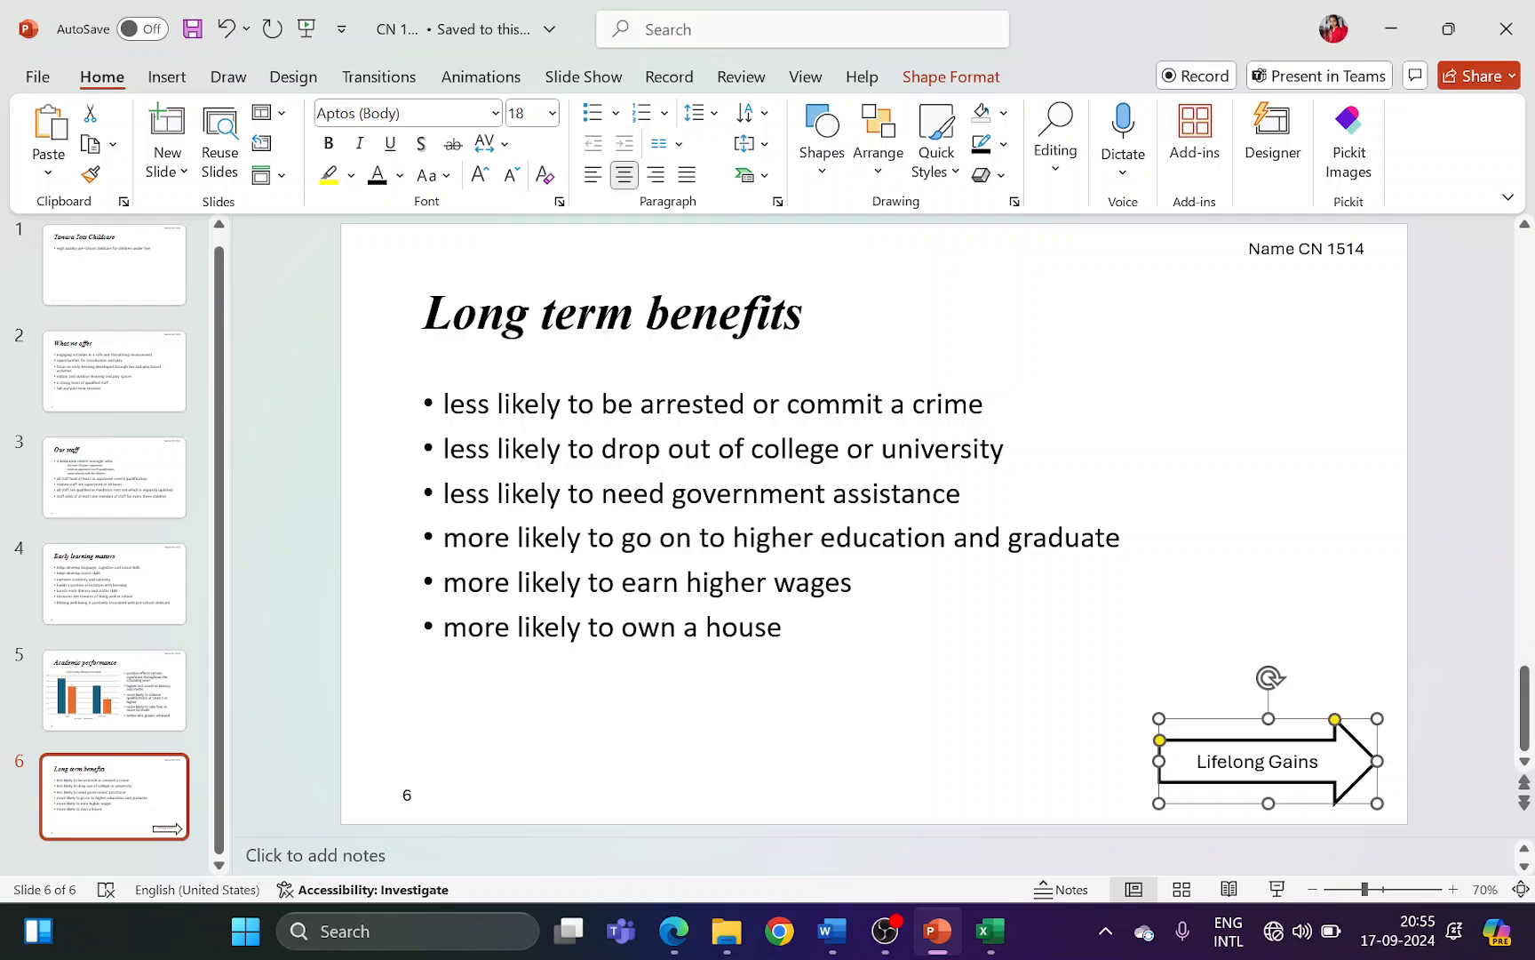
key("alt+Tab")
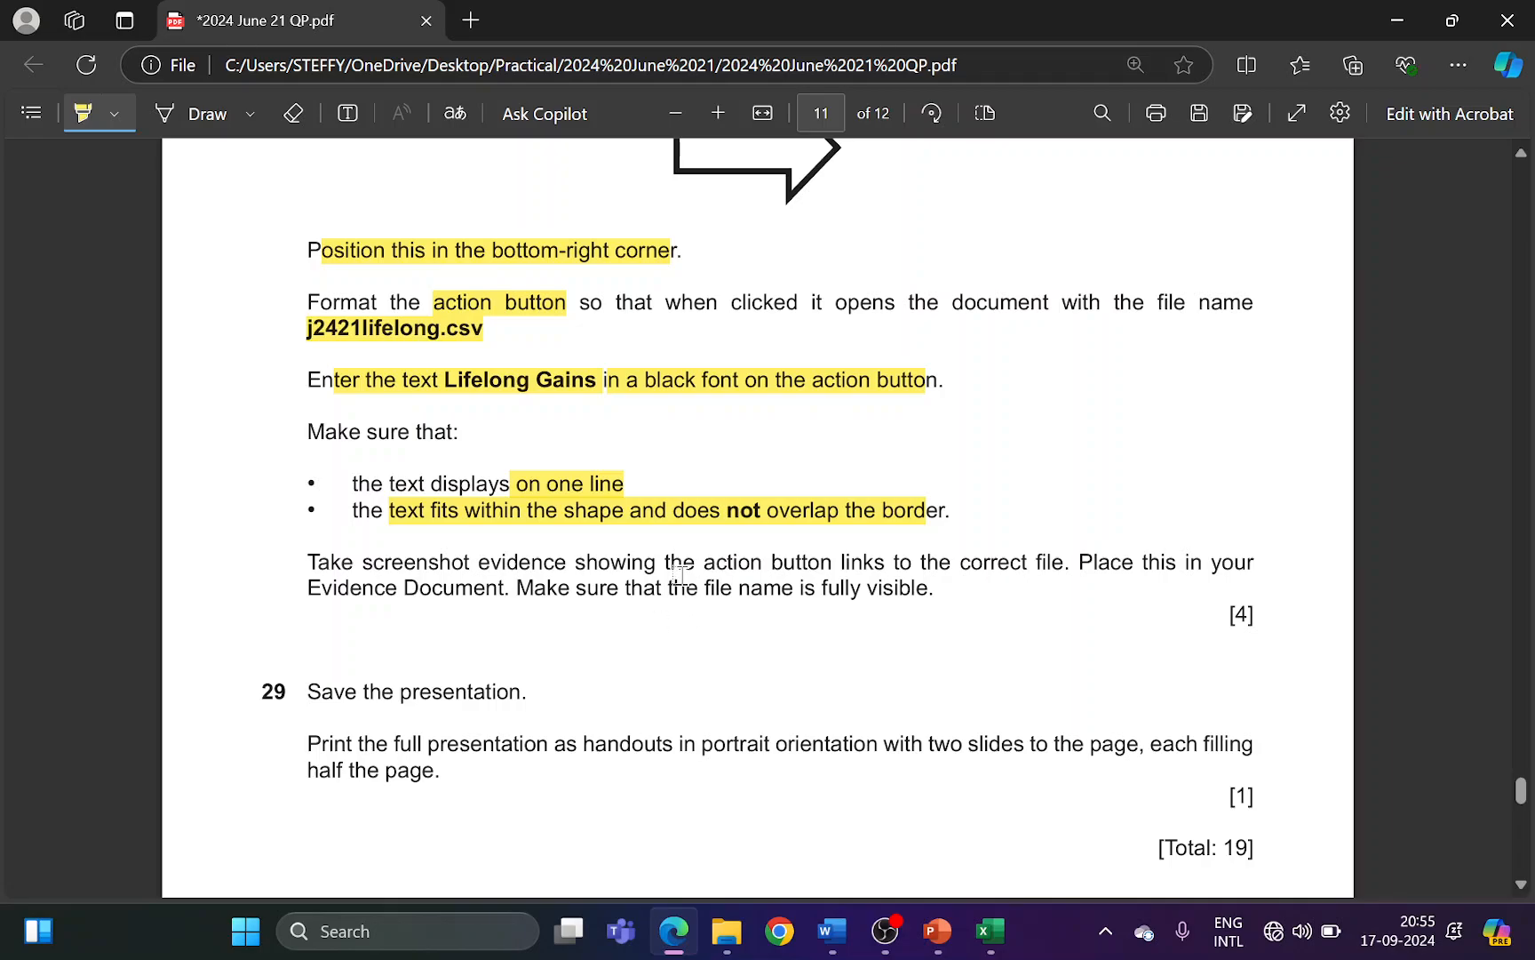
left_click_drag(460, 570, 1063, 573)
Highlight question 29's instruction to print the full presentation as portrait handouts with two slides per page, each filling half the page.
scroll(578, 637, "down", 2)
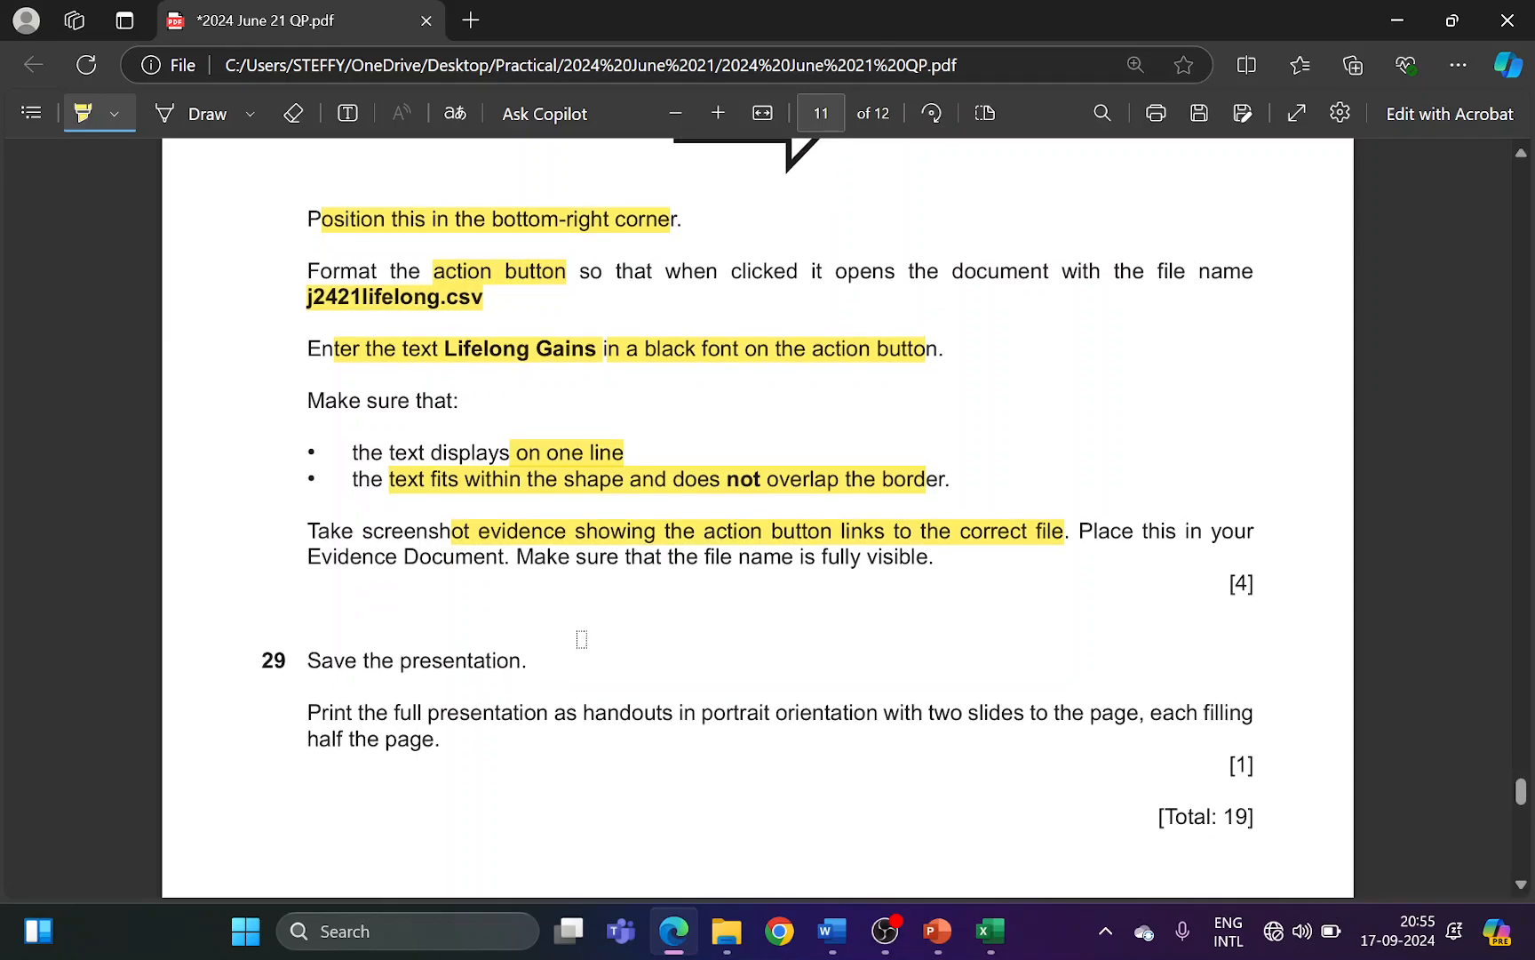
key("alt+Tab")
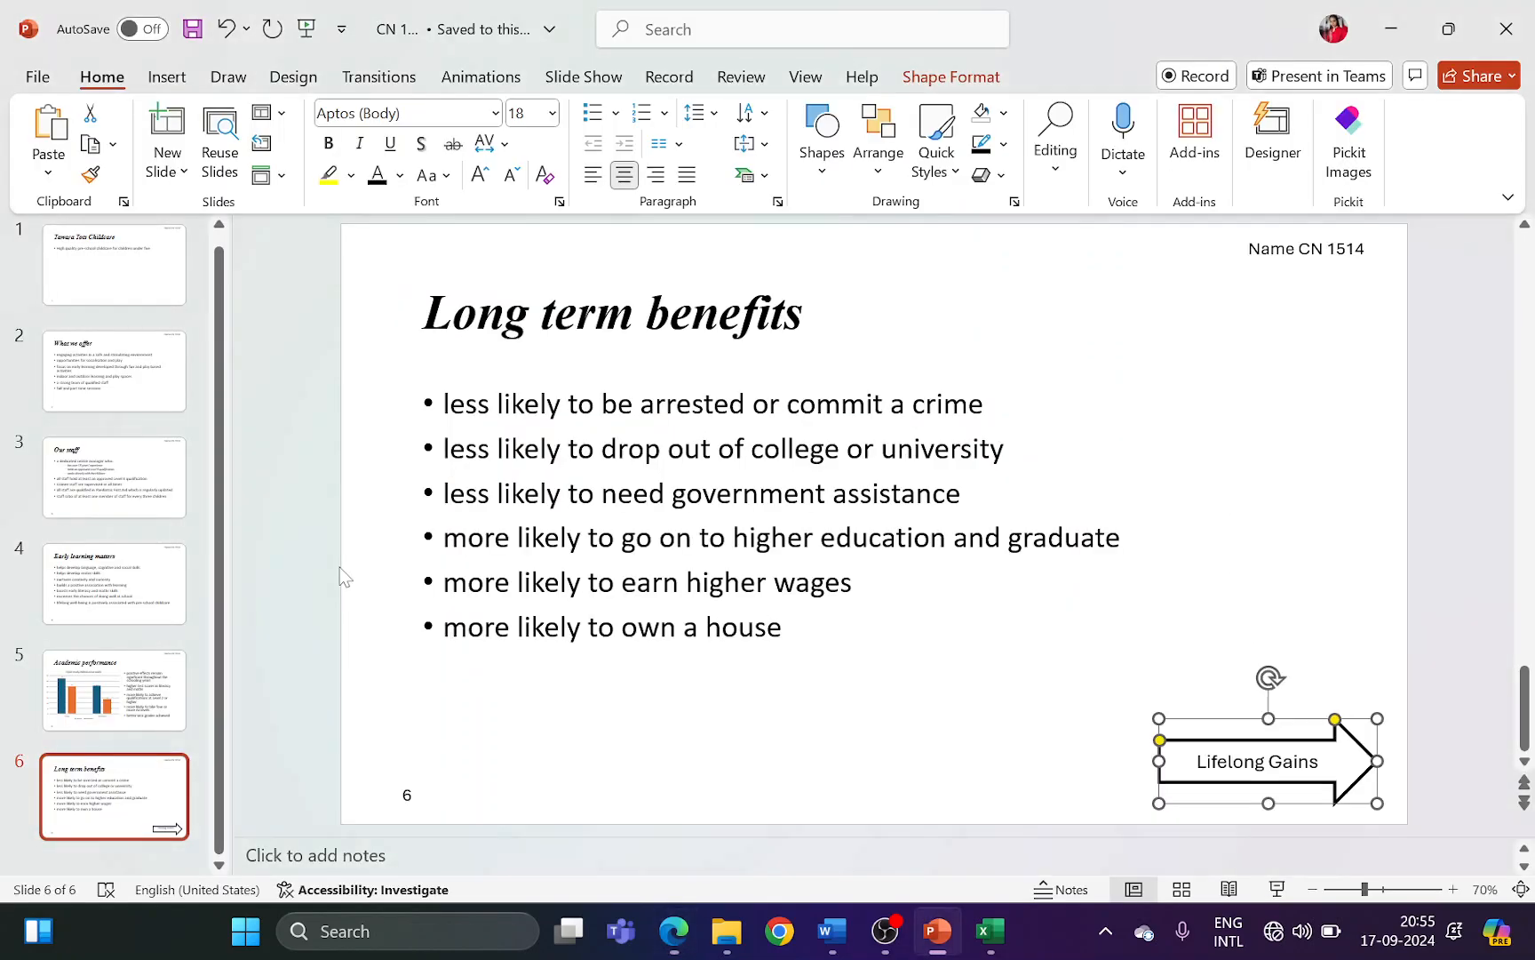
key("alt+Tab")
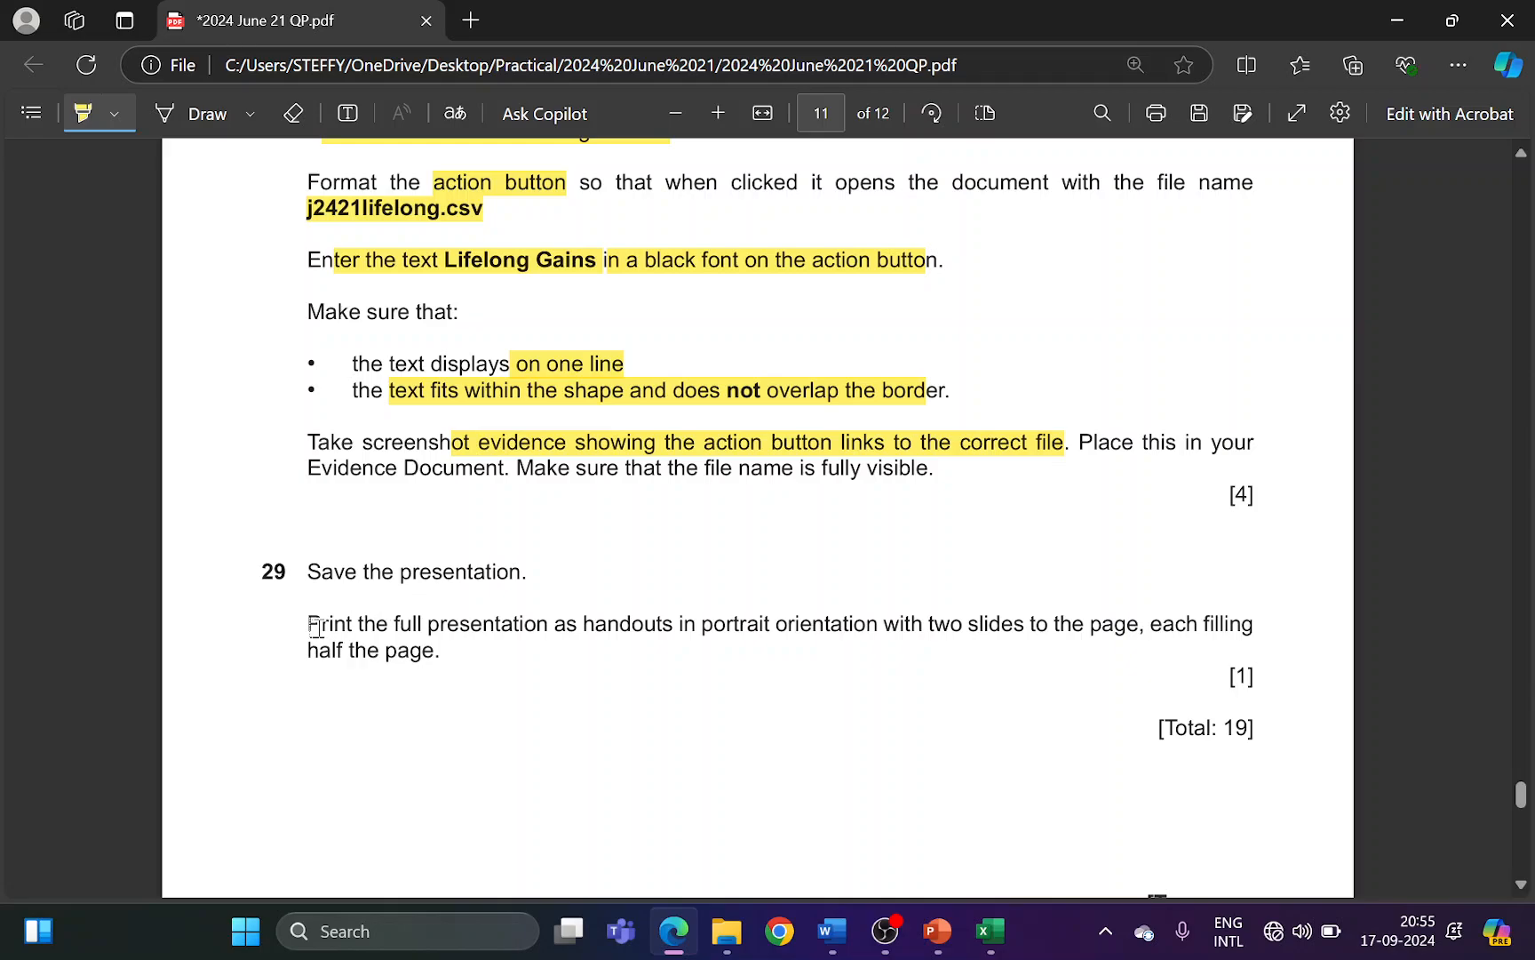
left_click_drag(311, 627, 1179, 622)
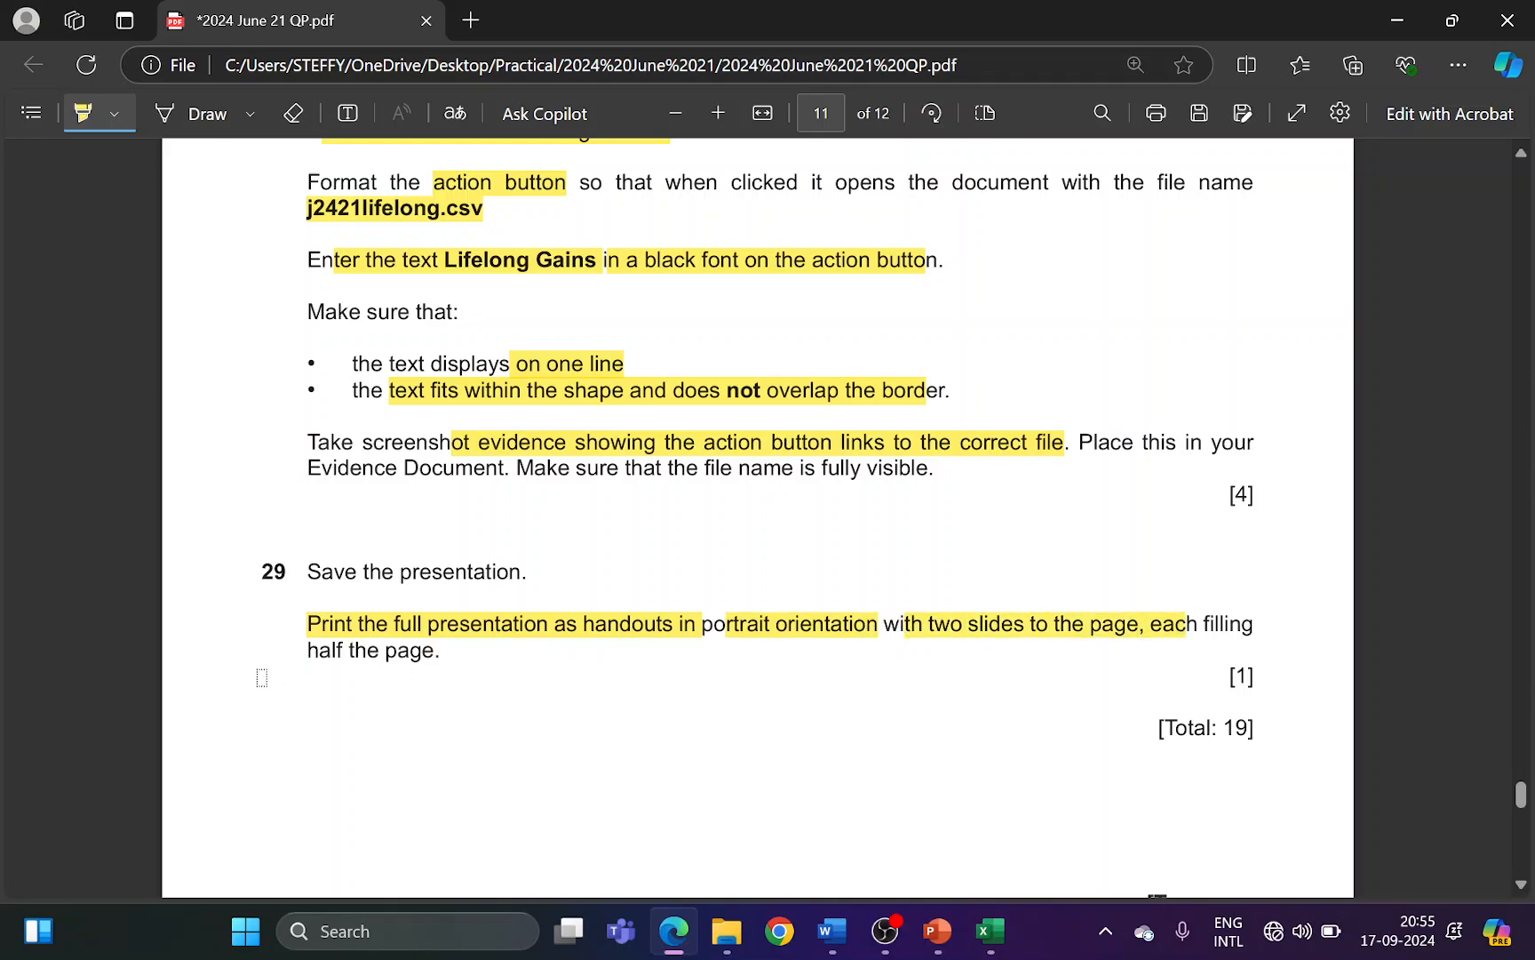
left_click_drag(325, 655, 457, 657)
Switch to PowerPoint and set up printing of all slides as handouts with 2 slides per page.
key("alt+Tab")
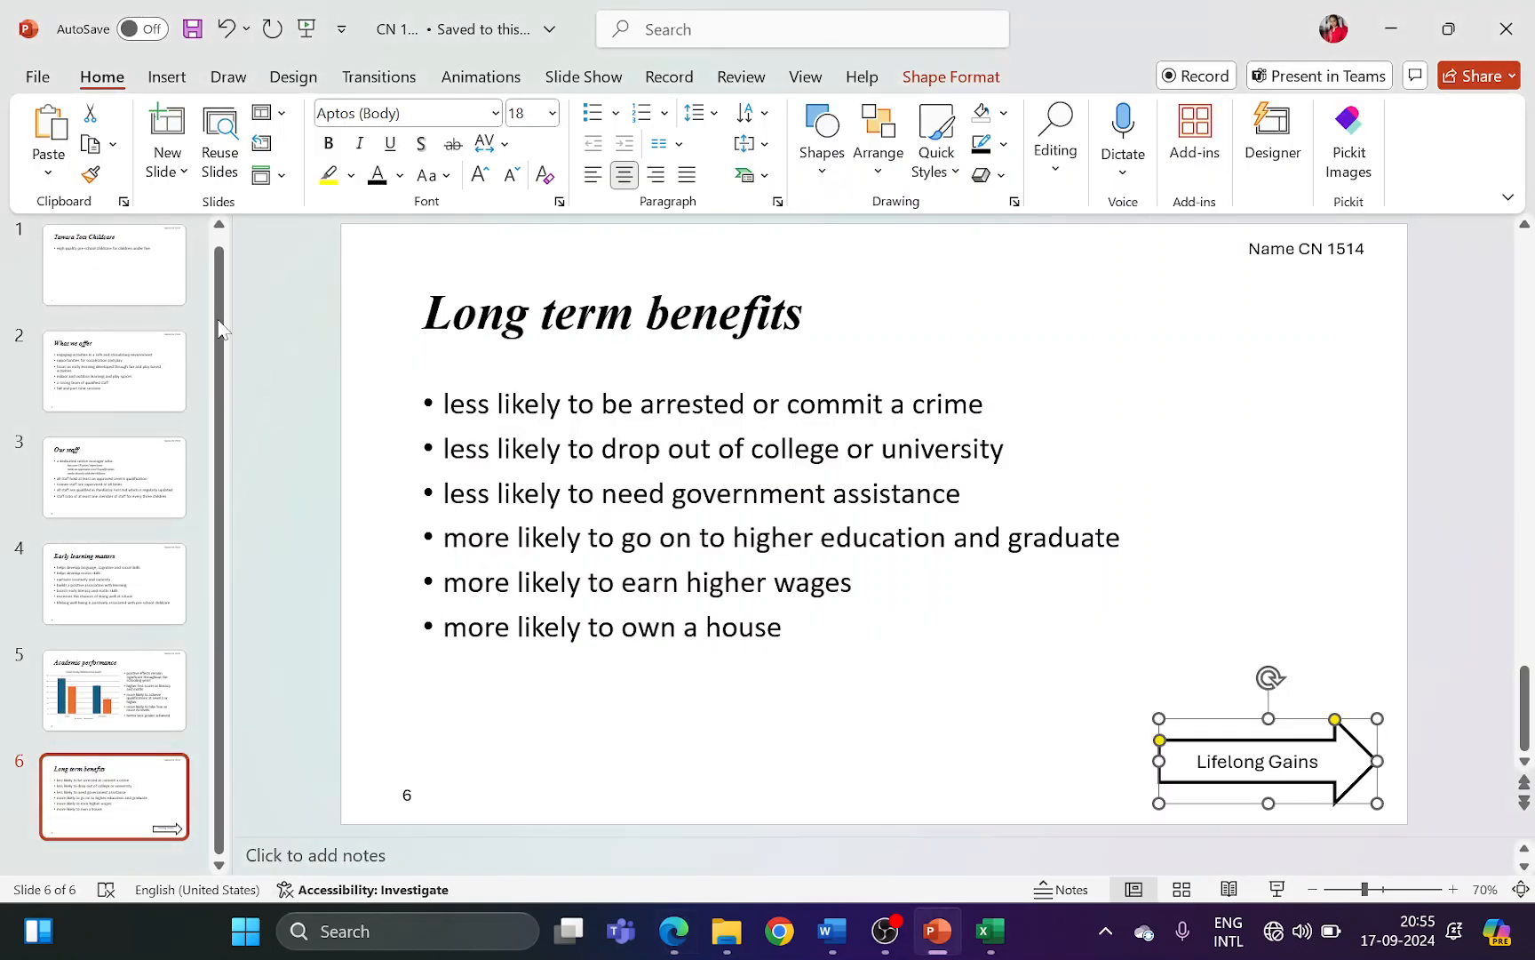
left_click(36, 75)
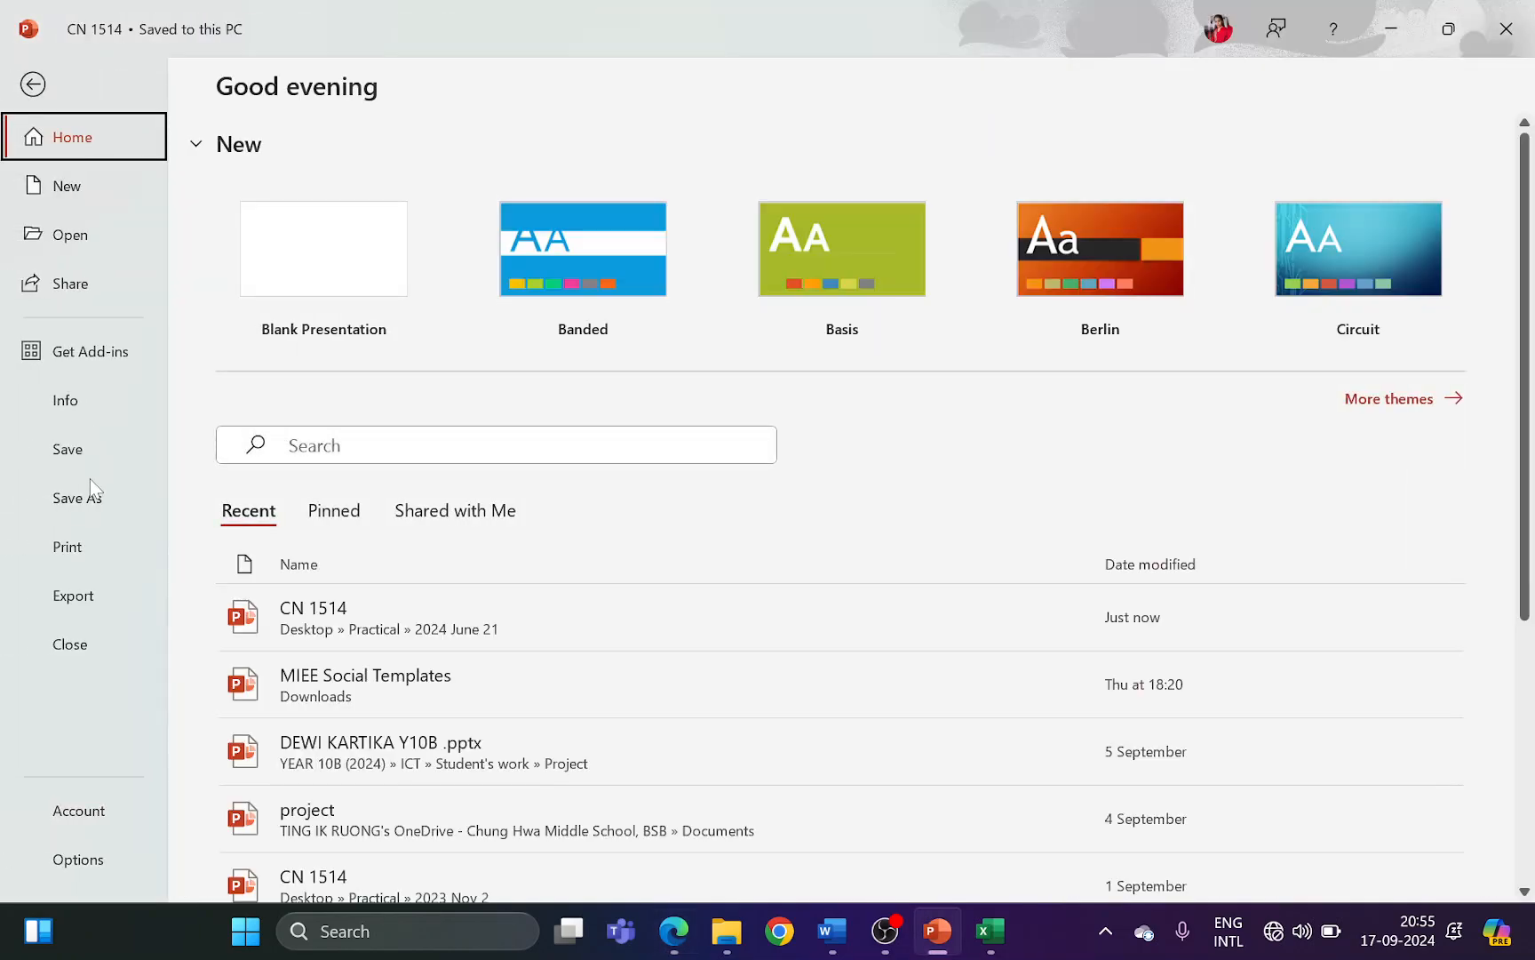
left_click(95, 542)
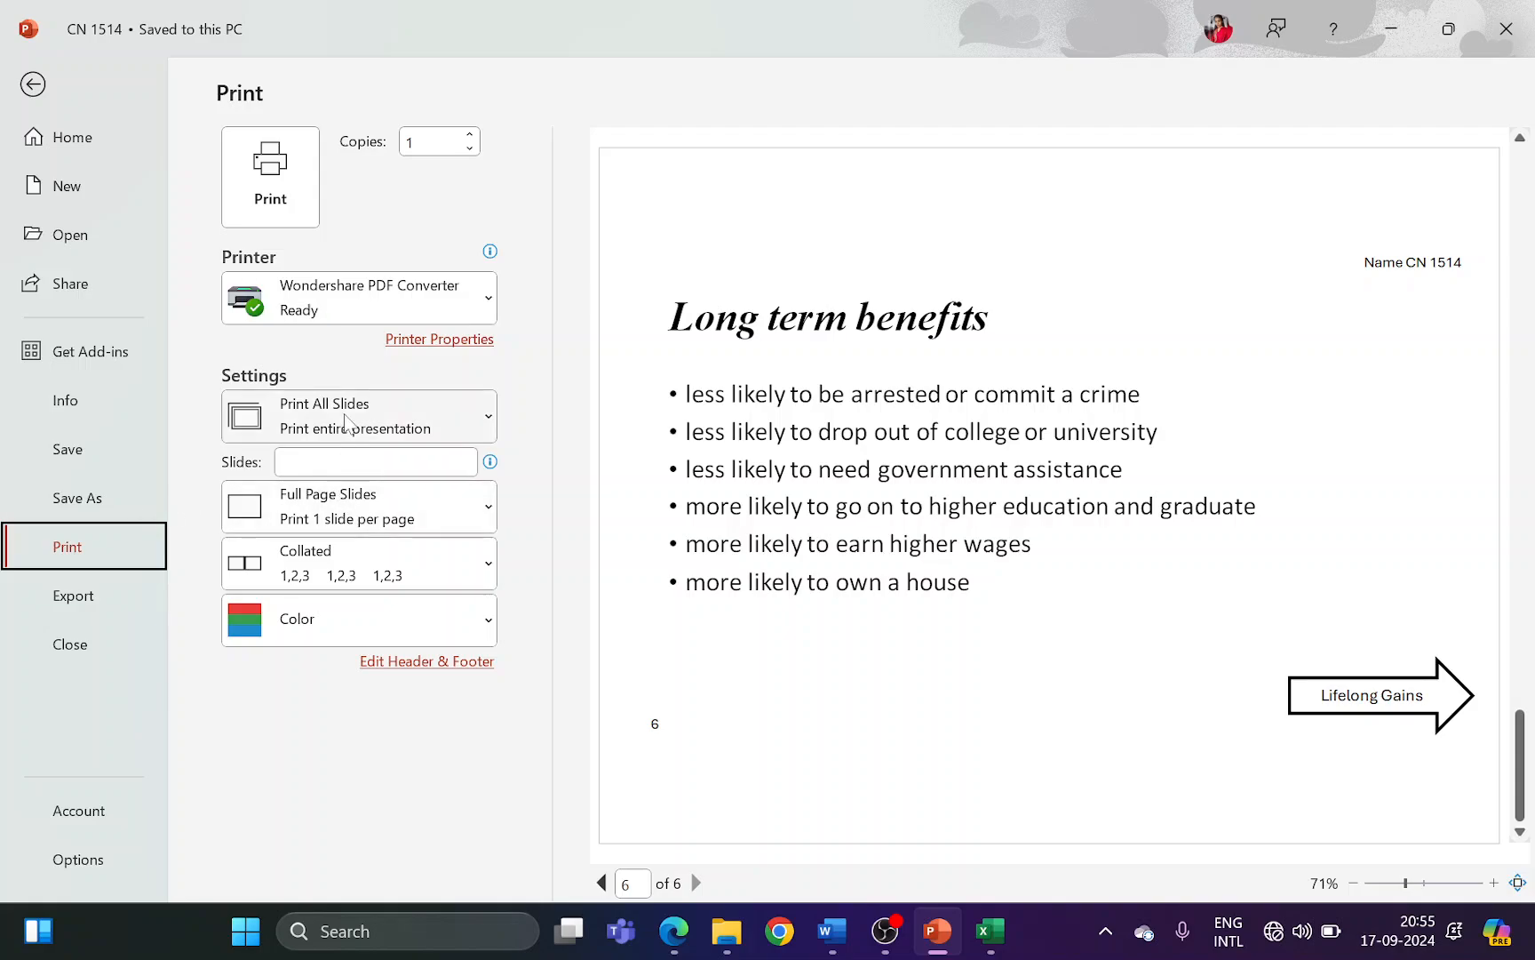
left_click(346, 421)
left_click(357, 505)
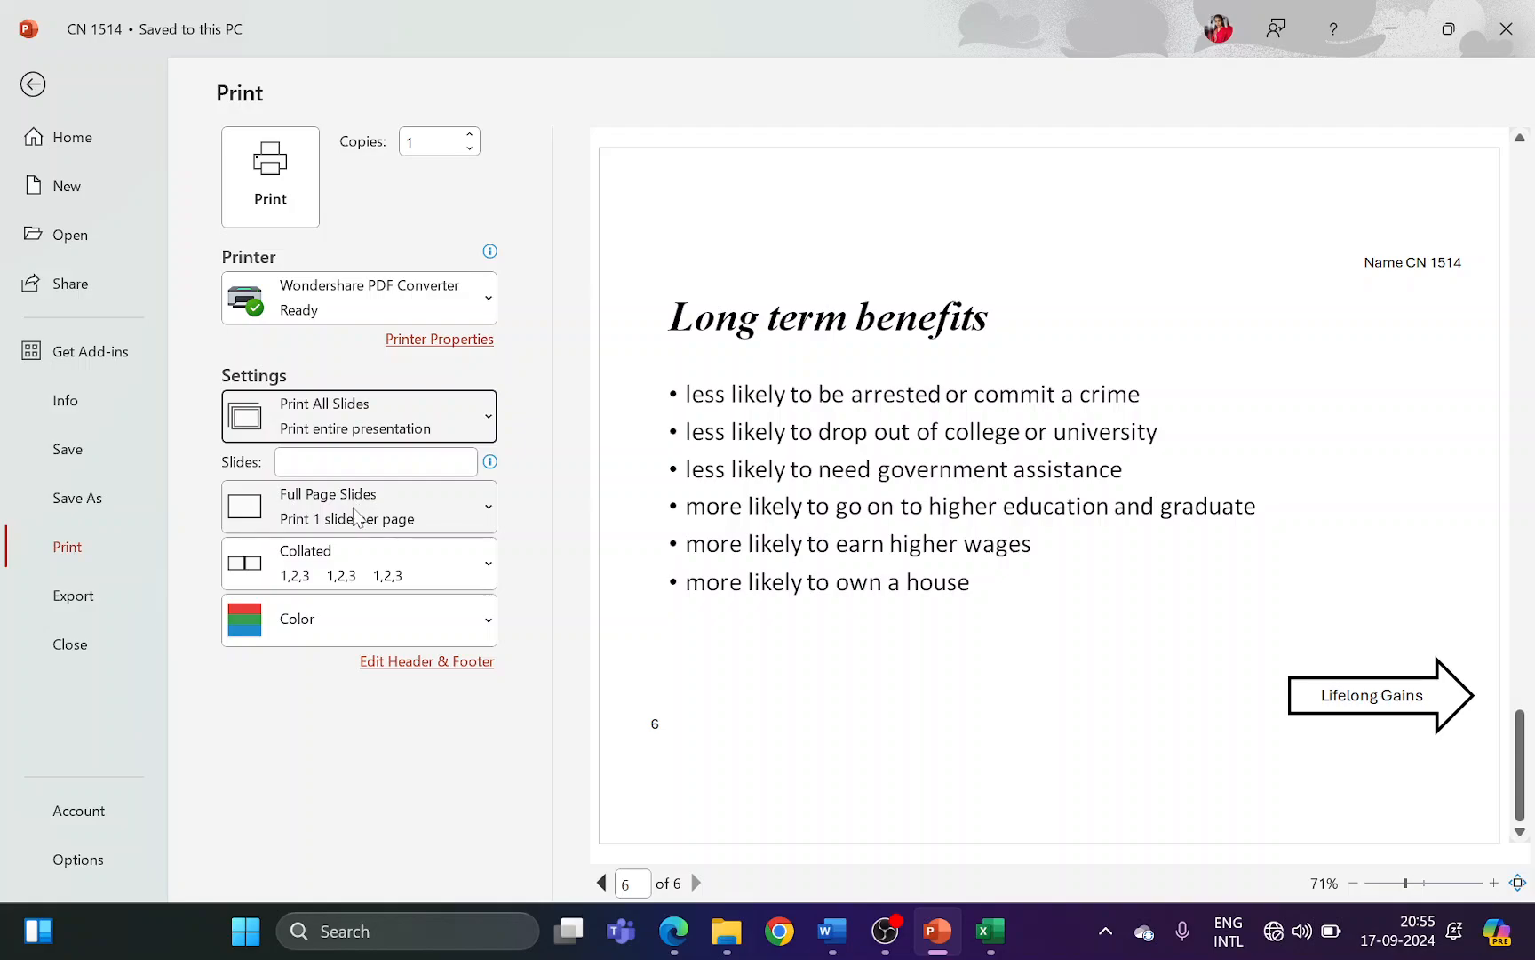
left_click(355, 508)
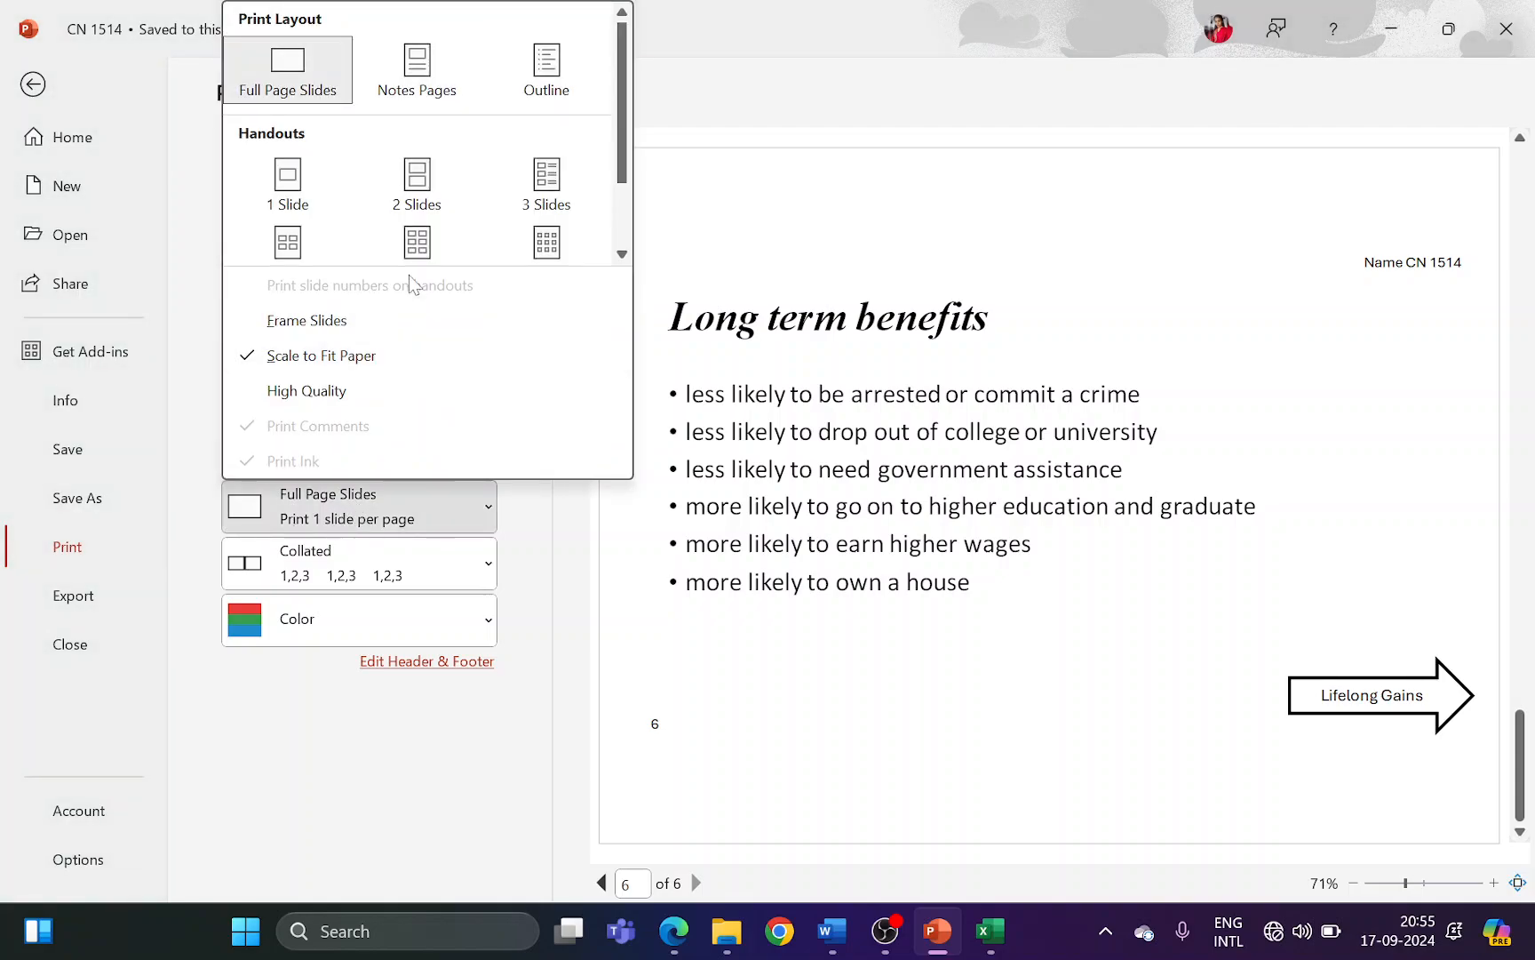
left_click(414, 185)
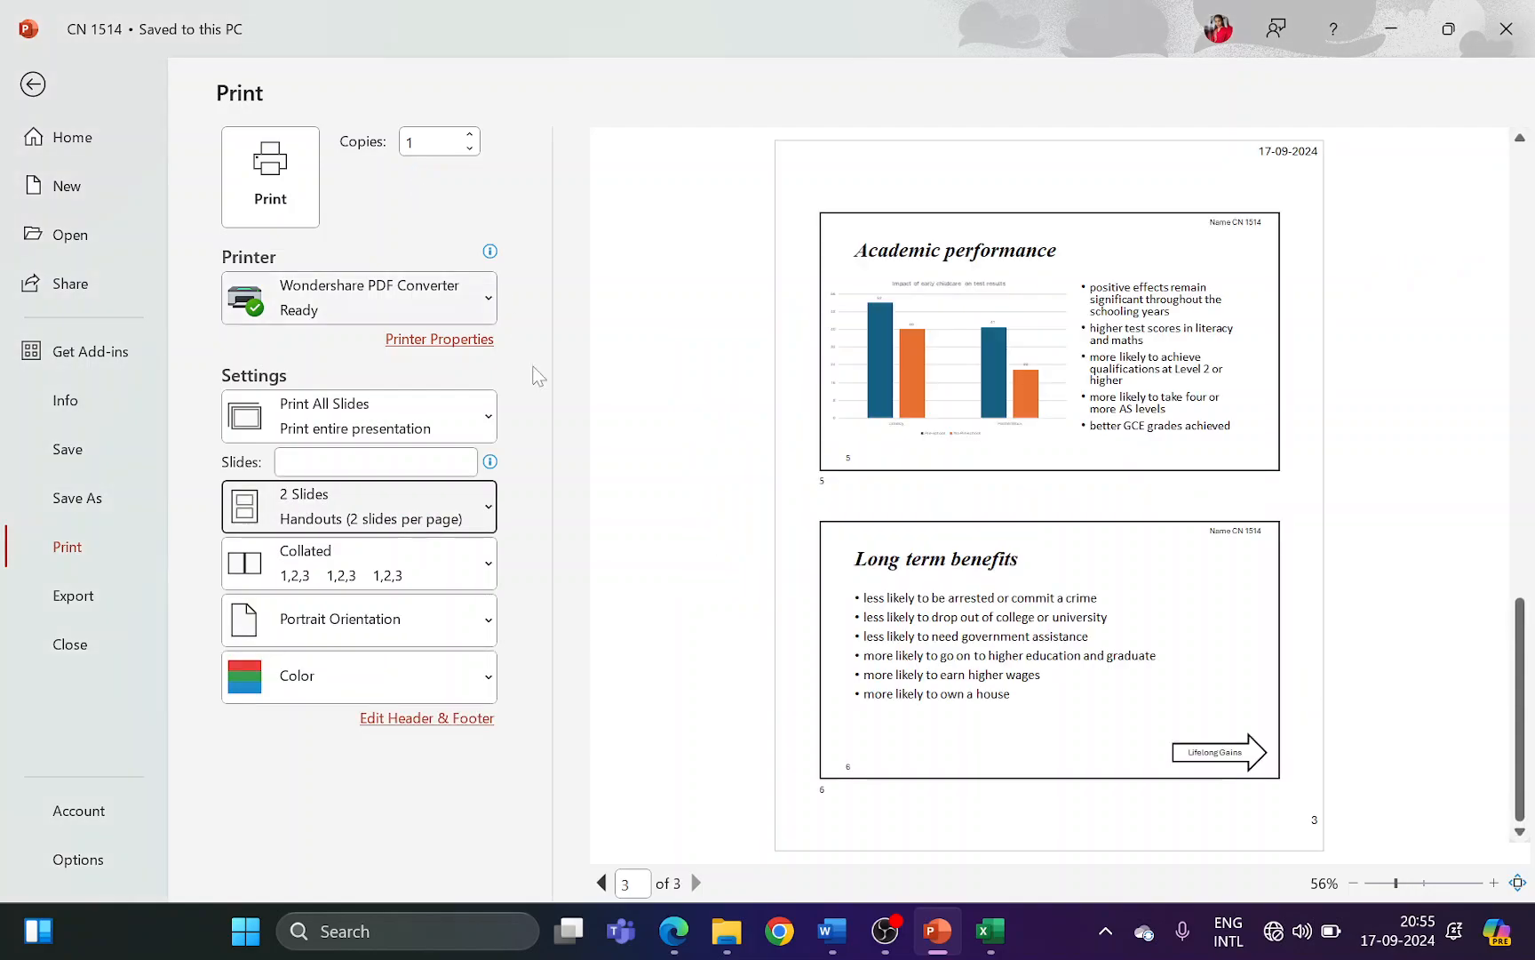
Check the handout pages in the print preview and print them with Wondershare PDF Converter.
left_click(602, 882)
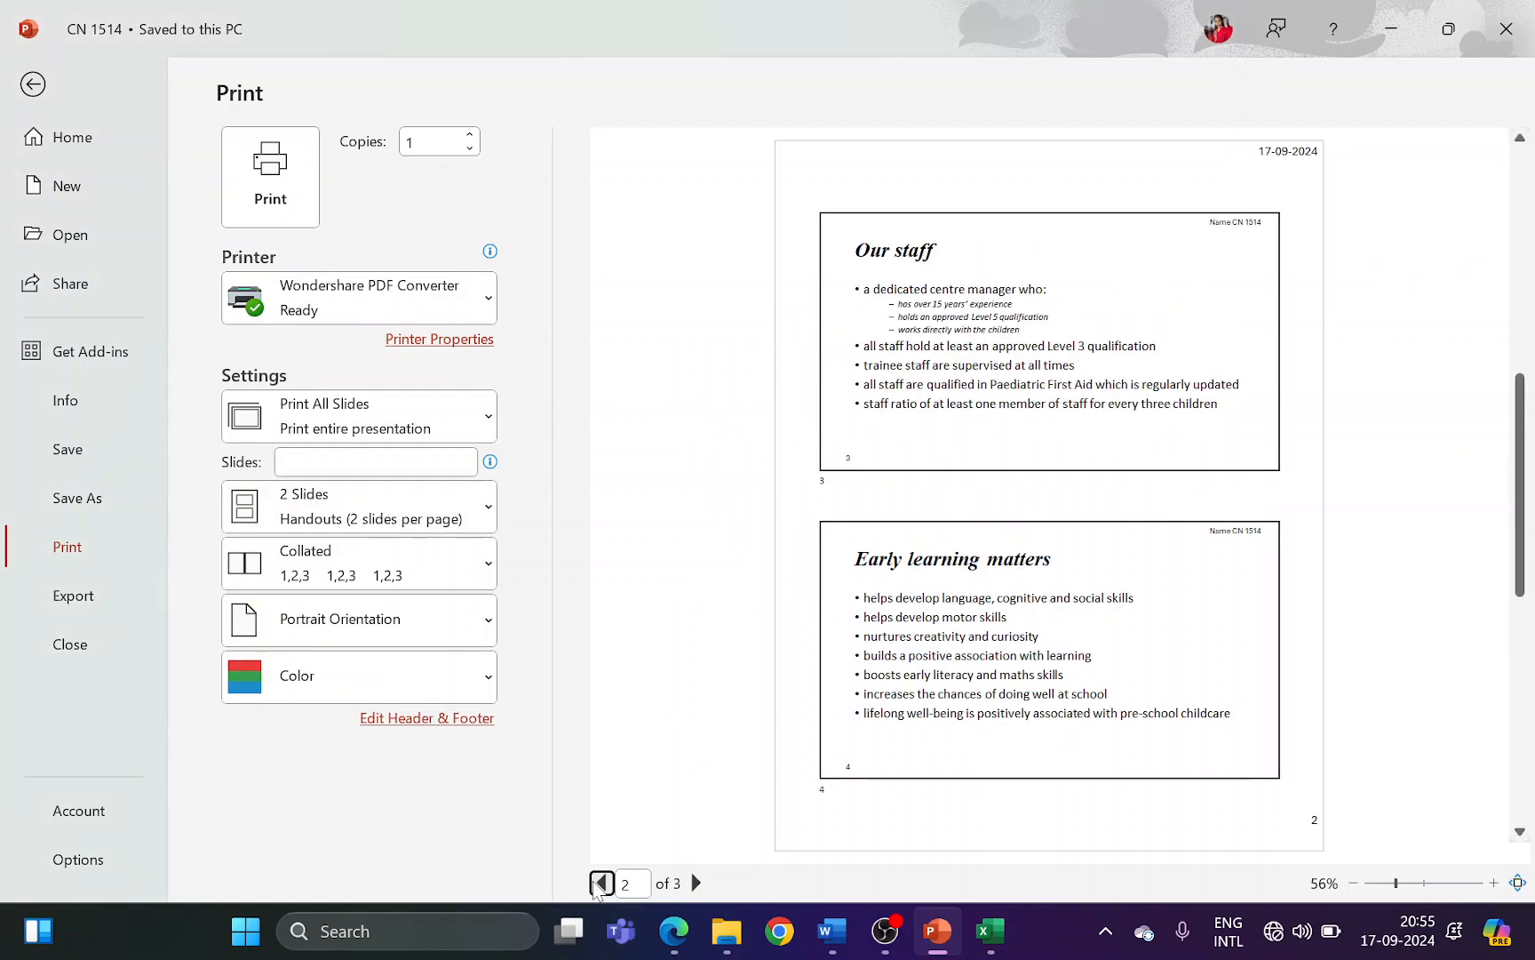
left_click(601, 883)
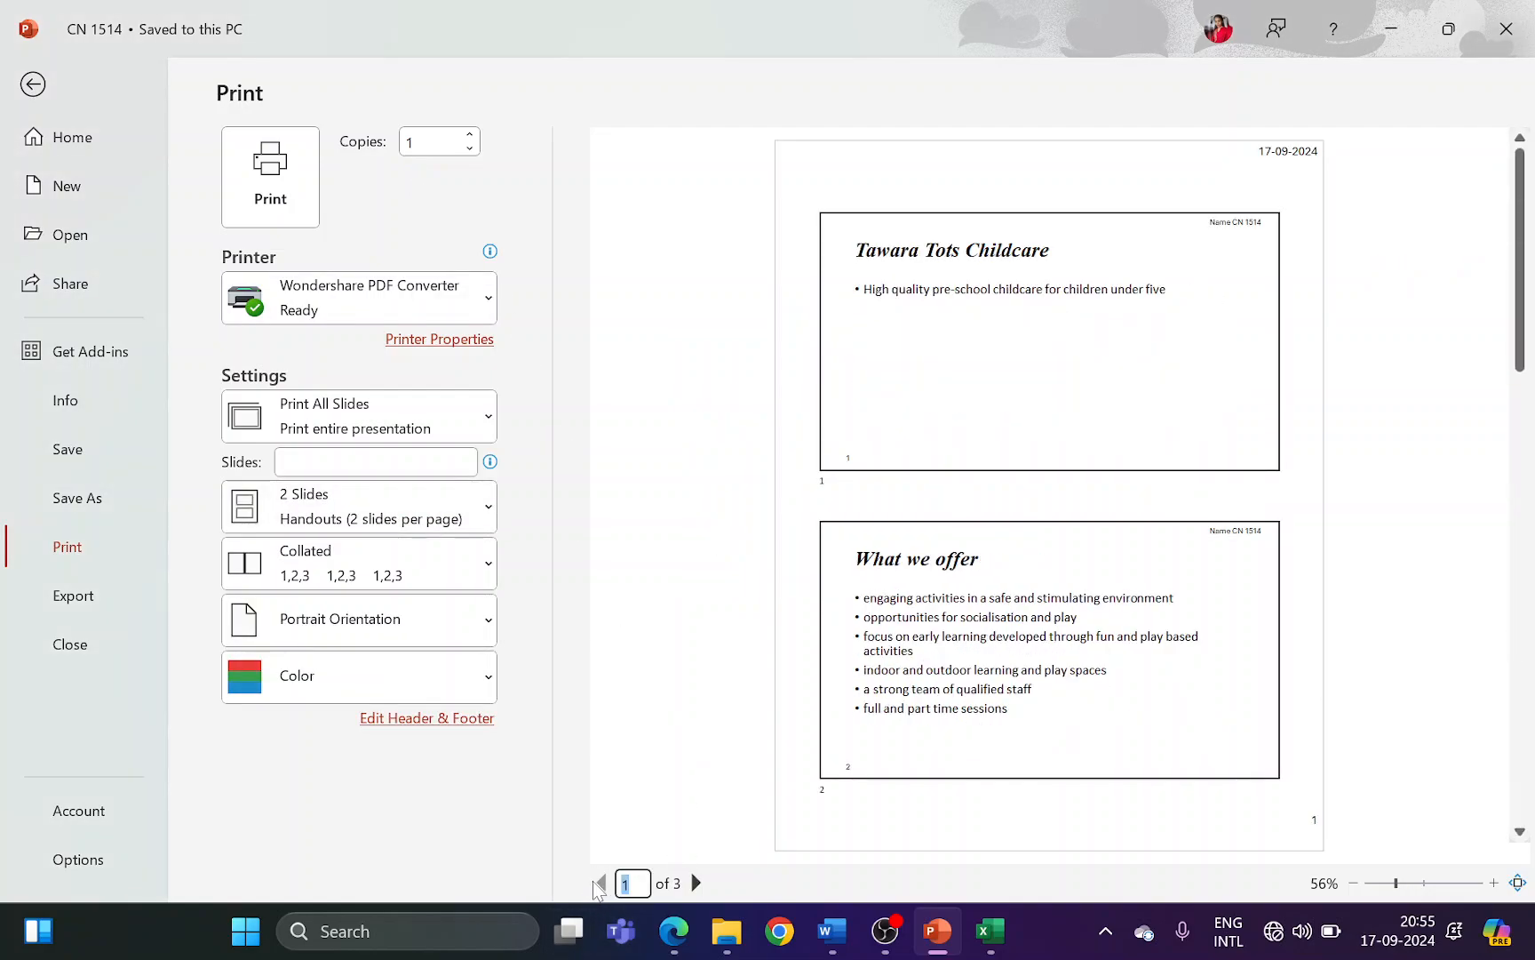
left_click(696, 882)
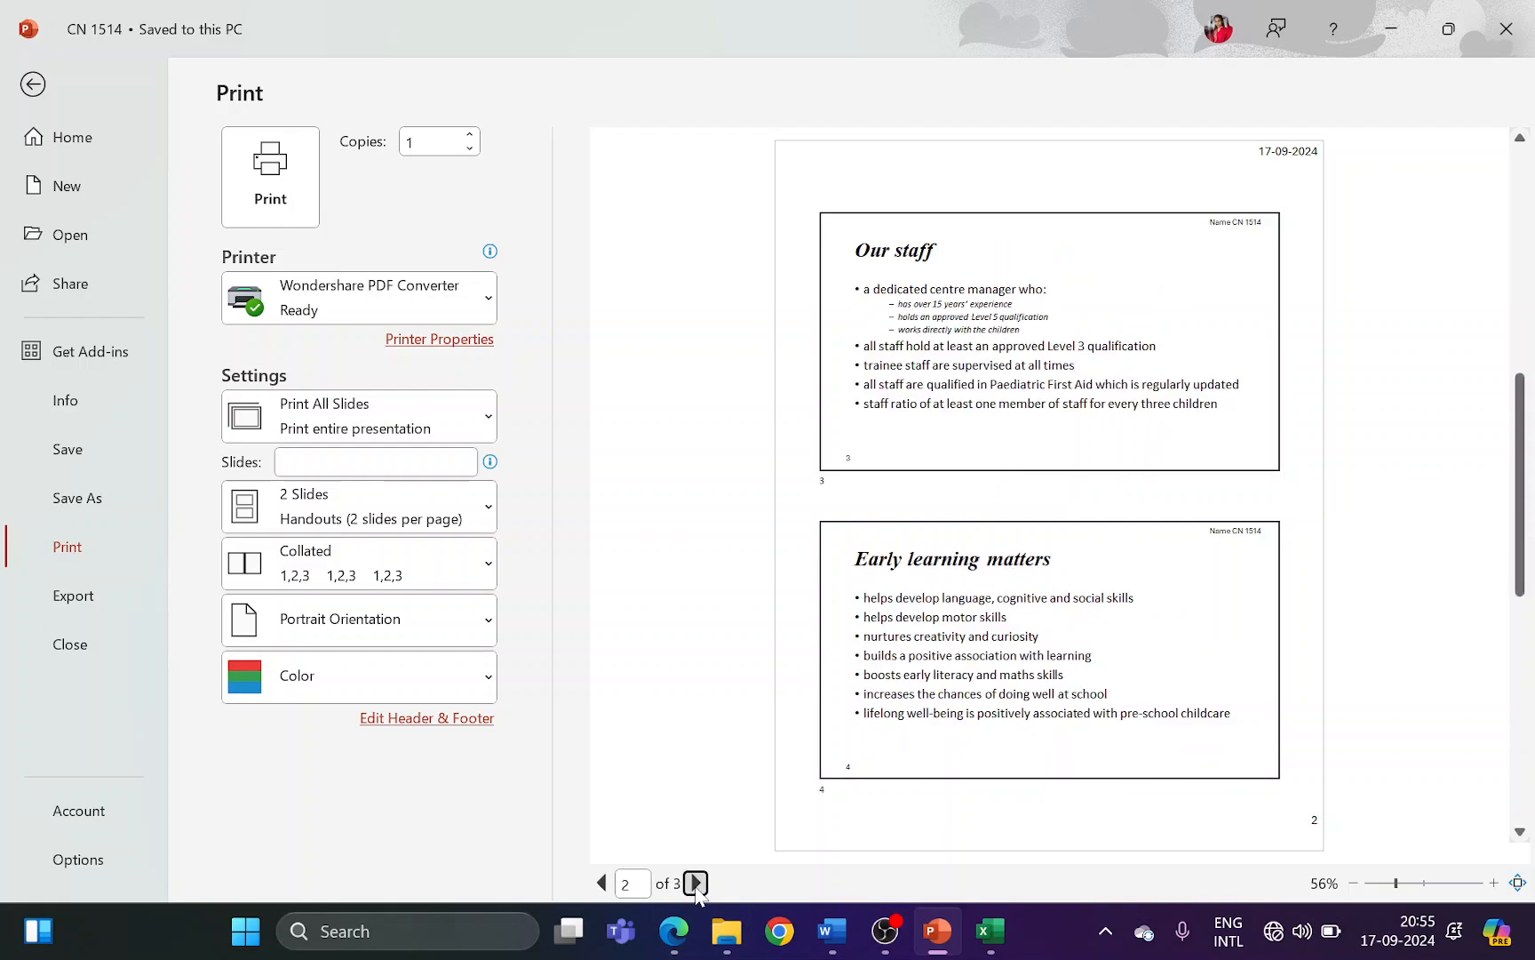
left_click(695, 883)
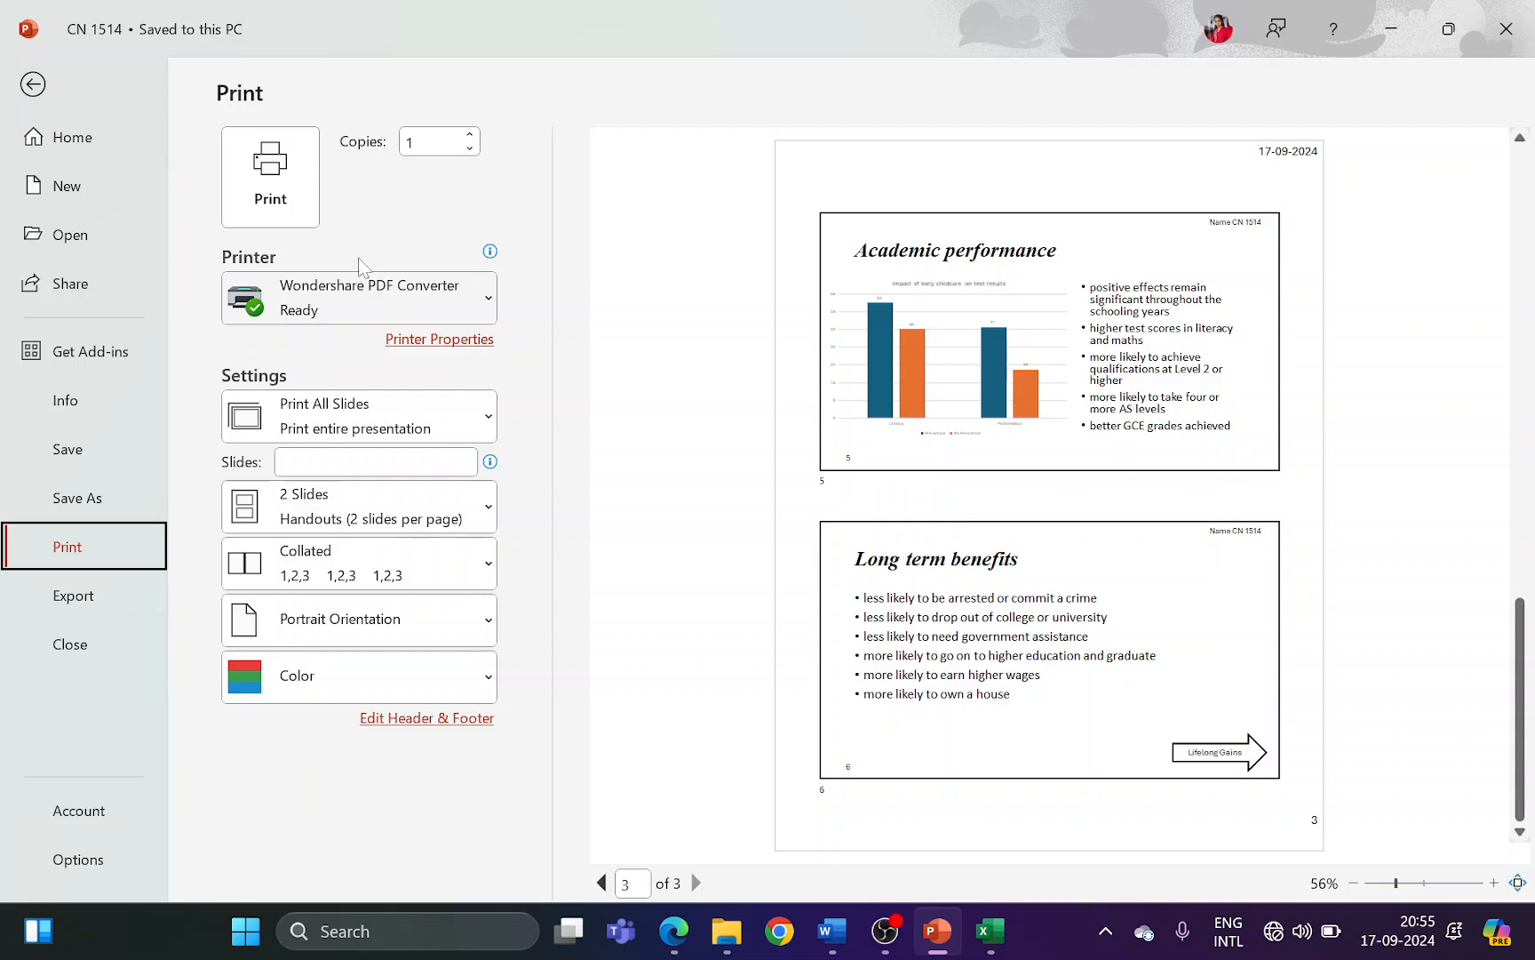
left_click(295, 206)
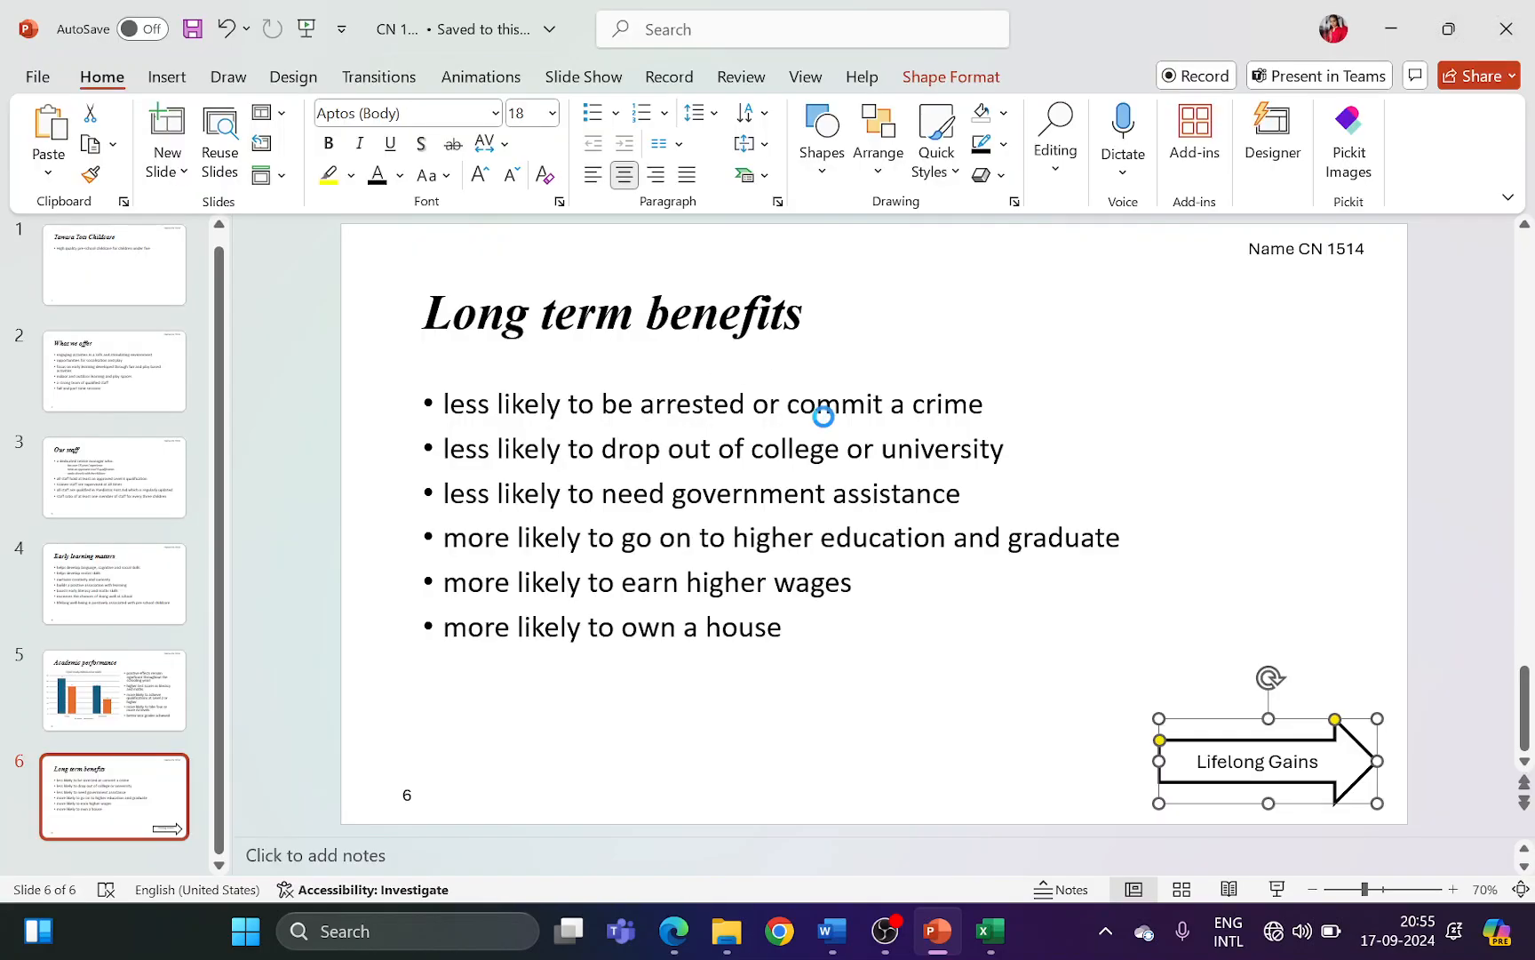
Read Task 5's instructions on printing the Evidence Document in Edge, and check the candidate details and evidence pages in Word.
left_click(673, 931)
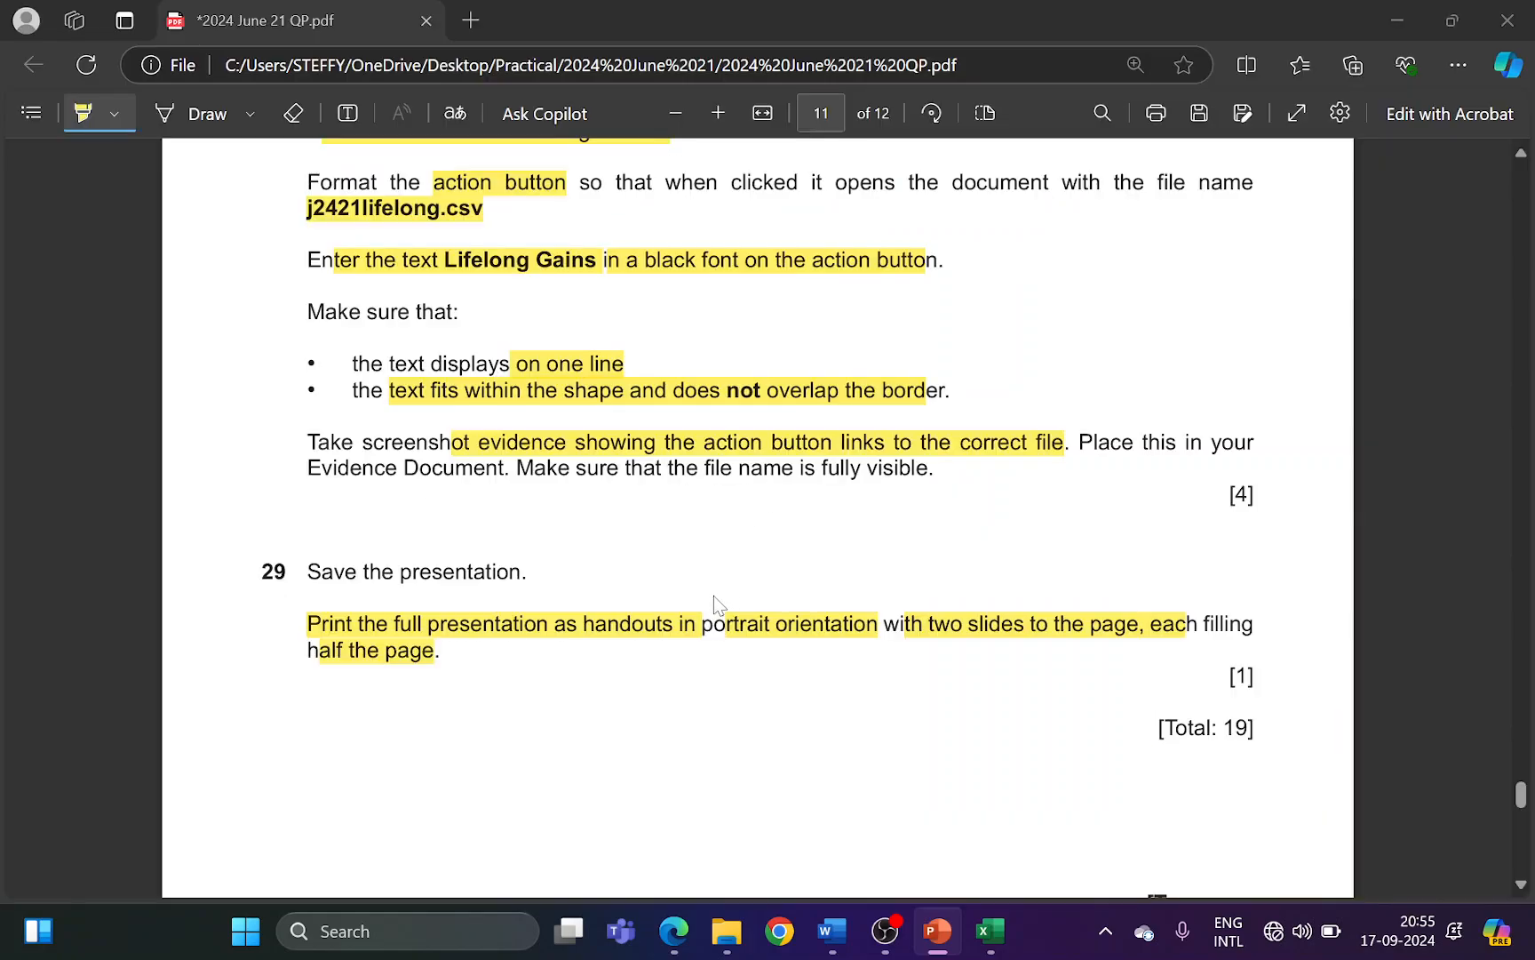
scroll(712, 593, "down", 4)
scroll(711, 593, "down", 4)
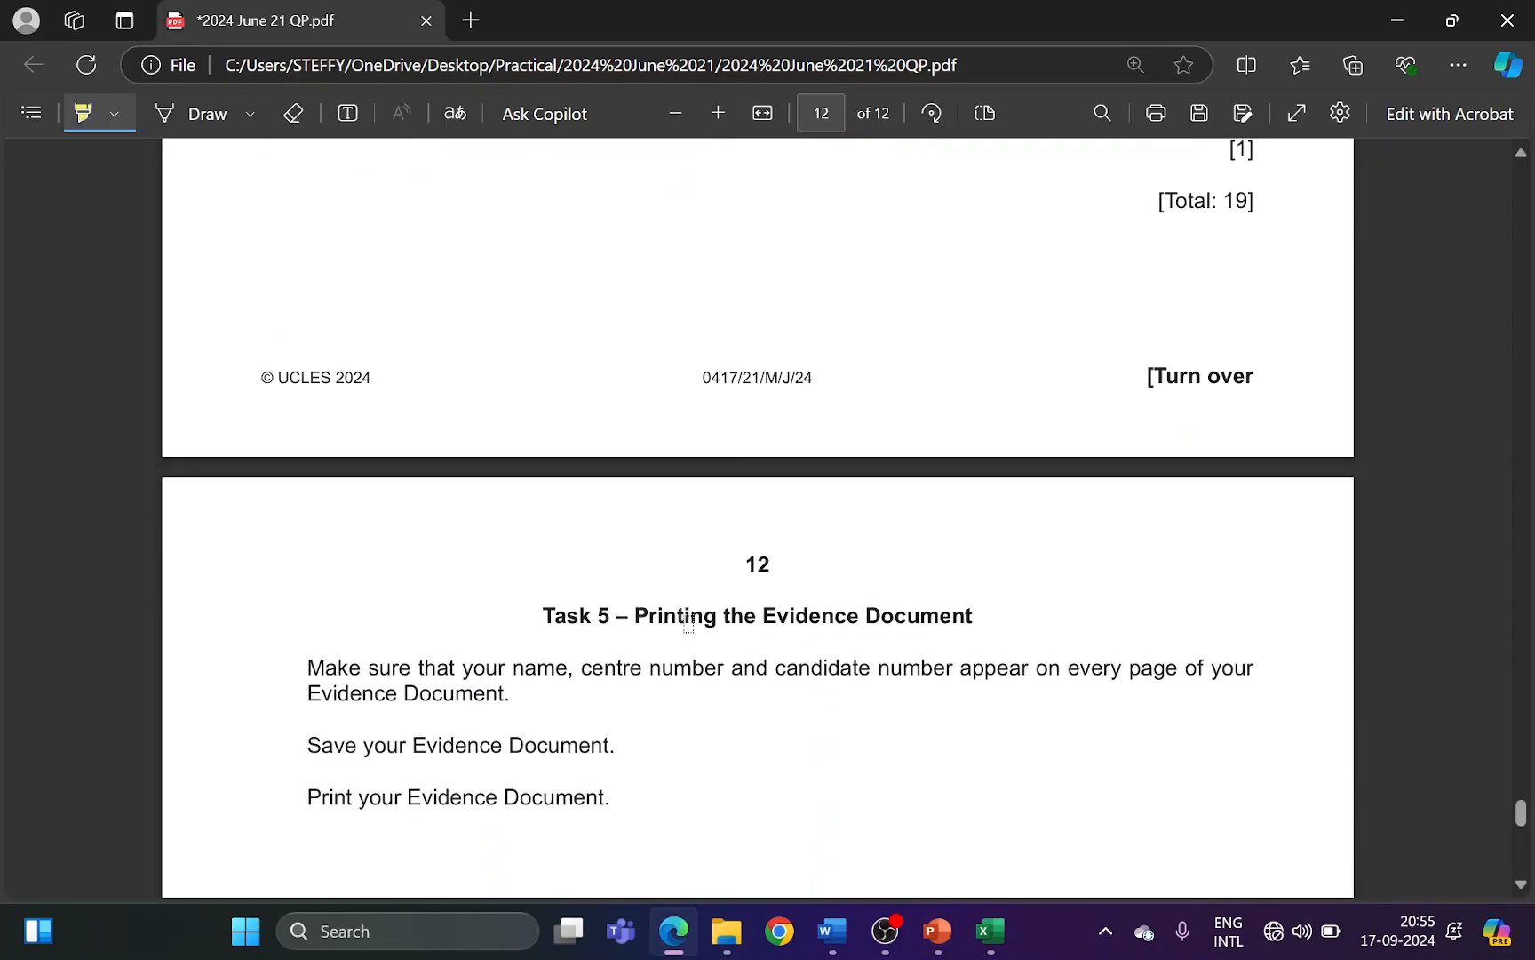
left_click(832, 928)
scroll(775, 666, "up", 3)
scroll(775, 667, "up", 1)
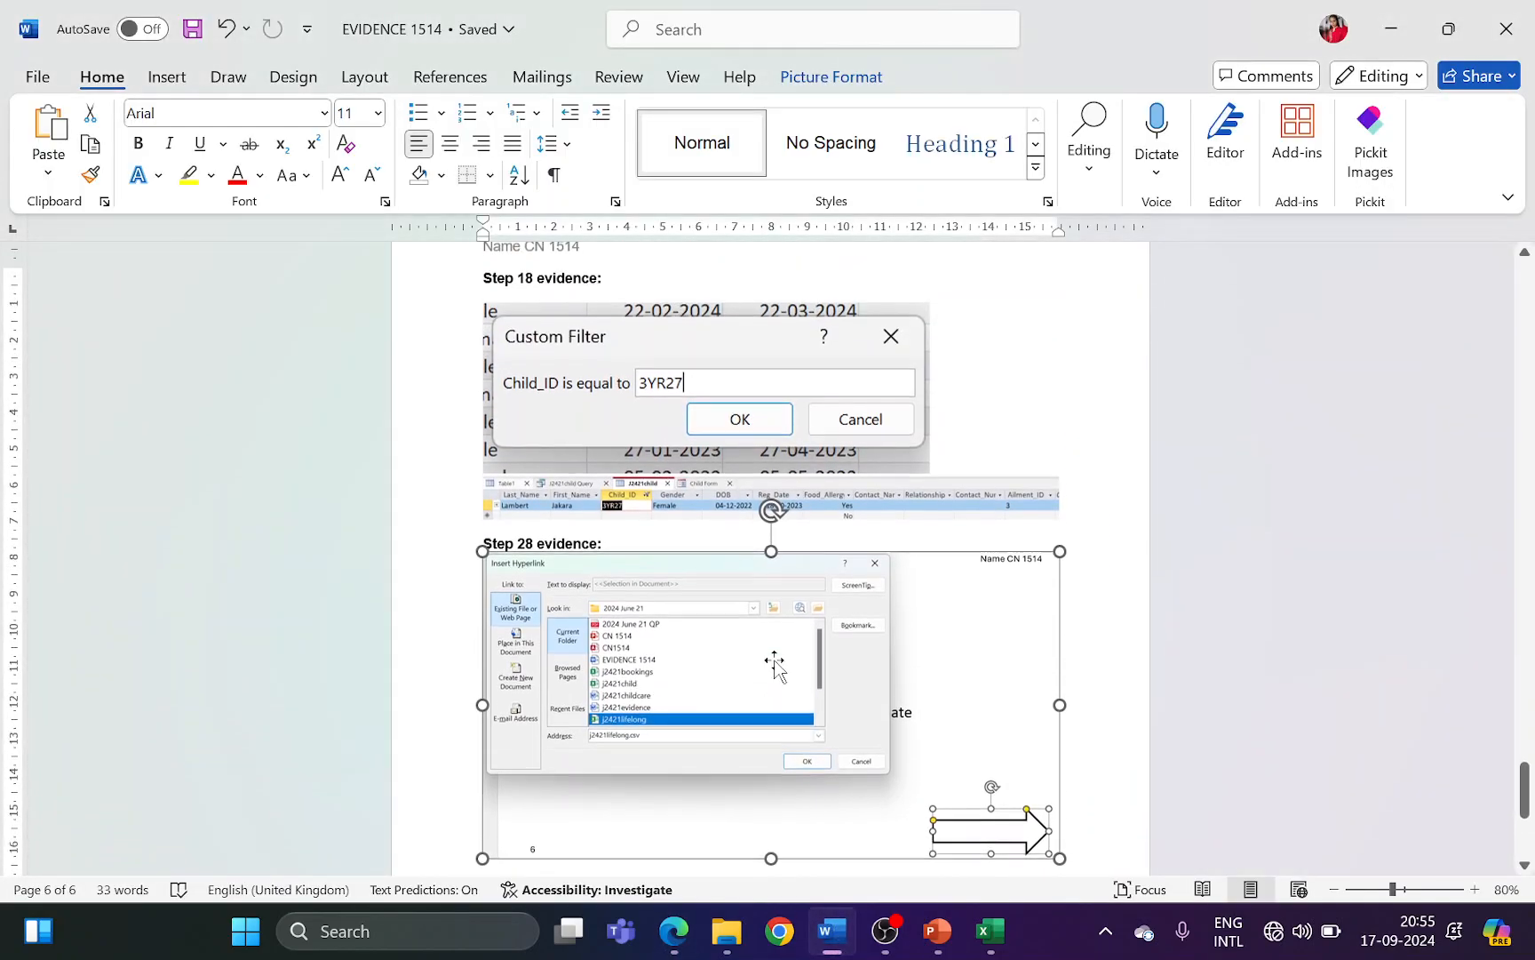
left_click(673, 930)
scroll(662, 634, "down", 6)
scroll(666, 630, "up", 5)
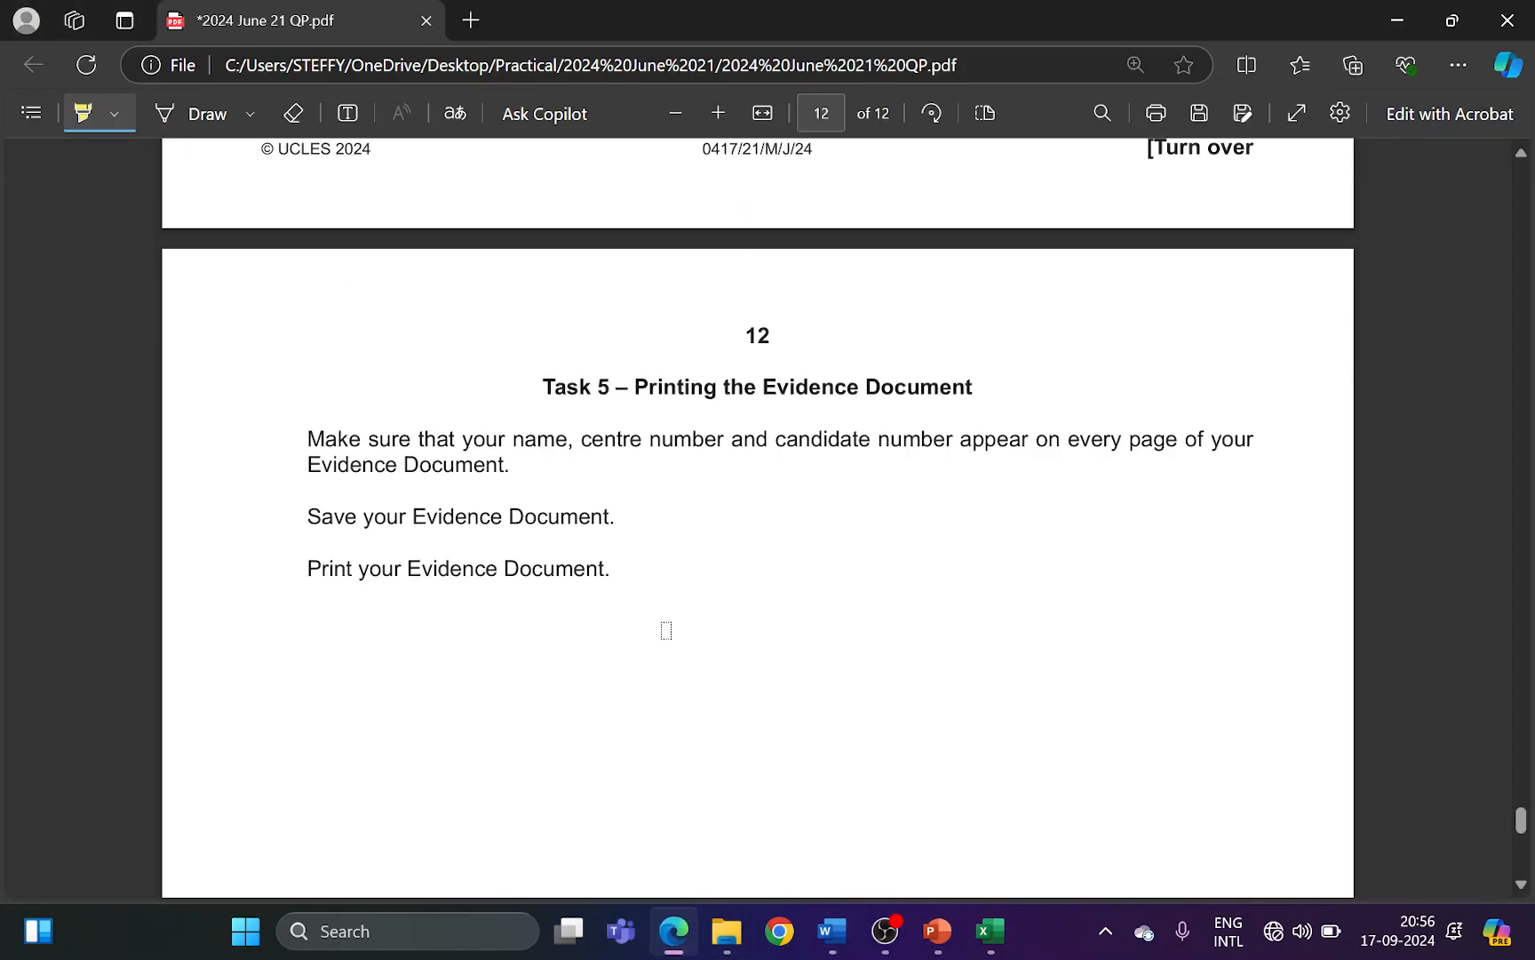